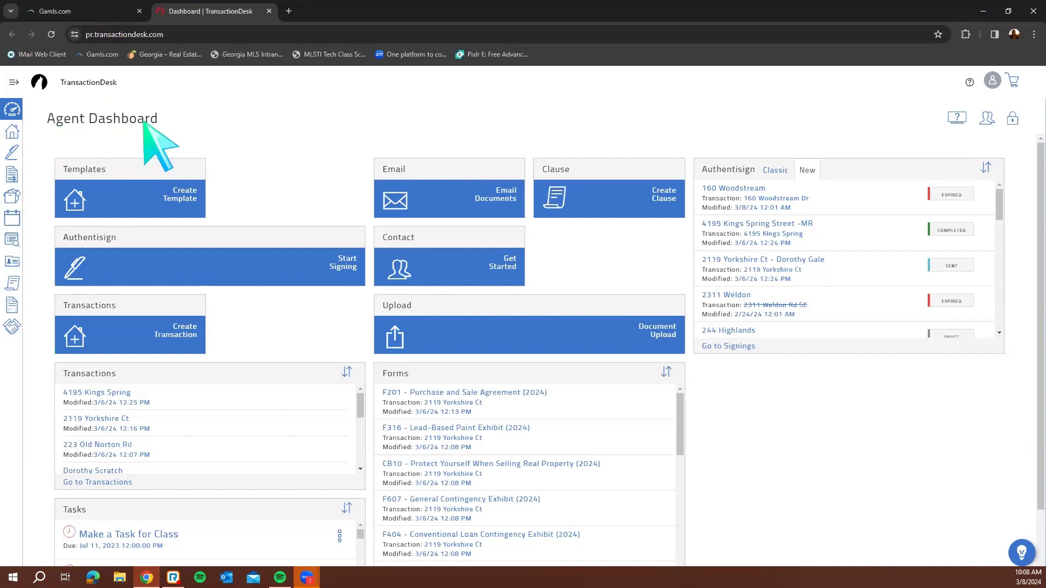
Unlock the dashboard, then resize and remove the Authentisign tile
{"action": "left_click", "coordinate": [13, 115]}
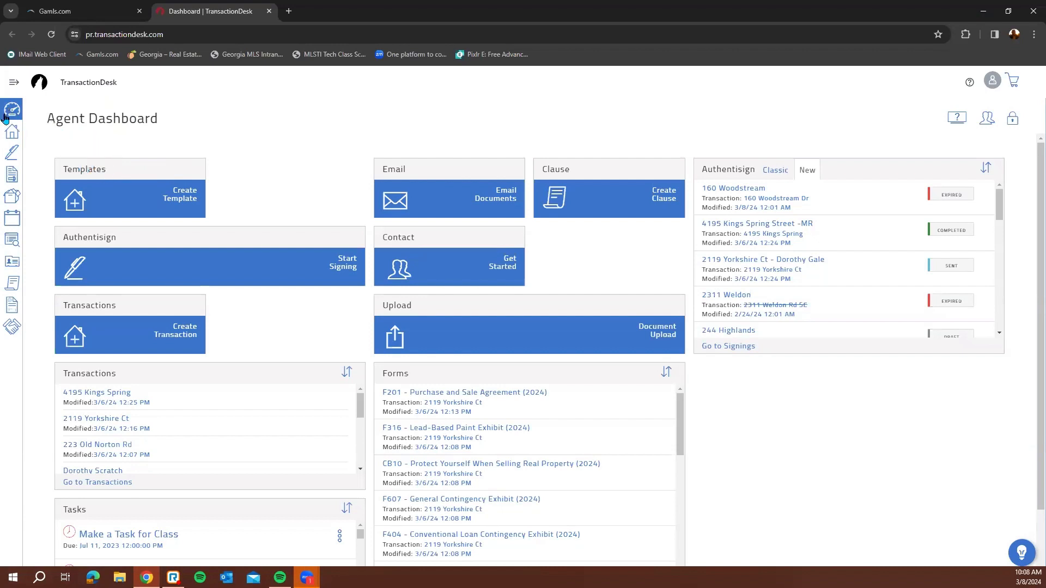
{"action": "left_click", "coordinate": [14, 83]}
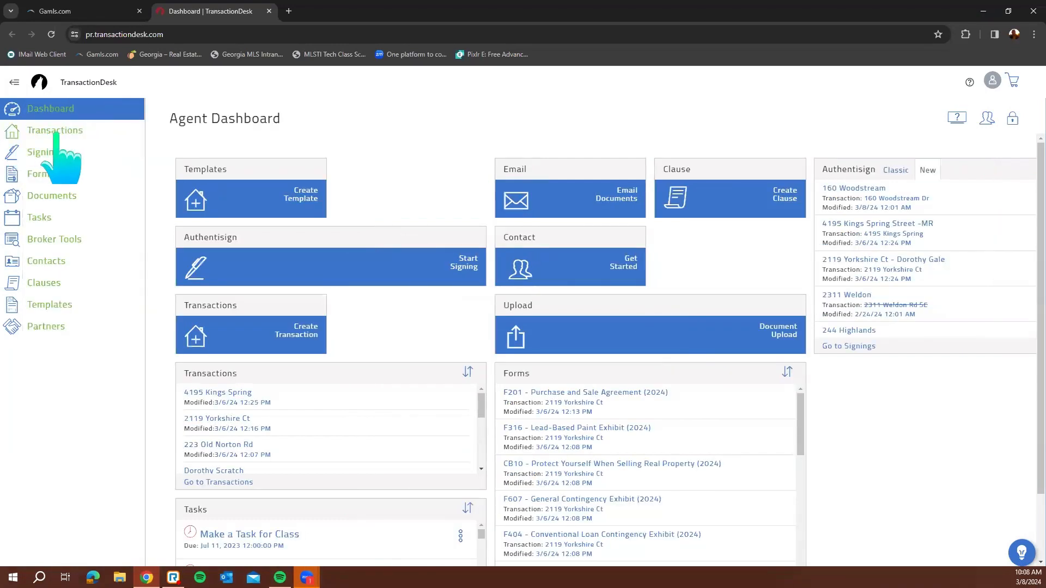
{"action": "left_click", "coordinate": [14, 83]}
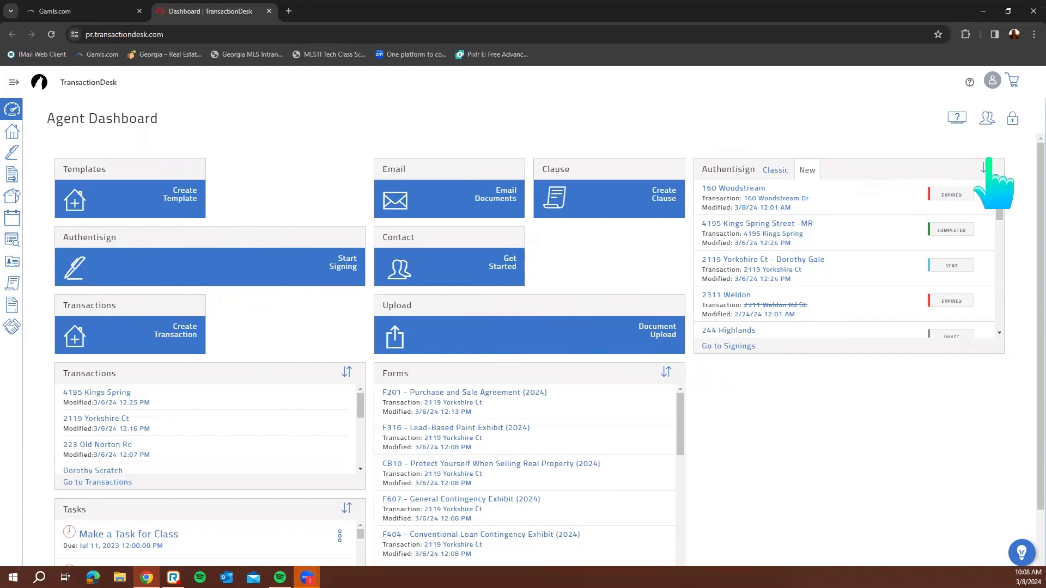
{"action": "left_click", "coordinate": [1014, 121]}
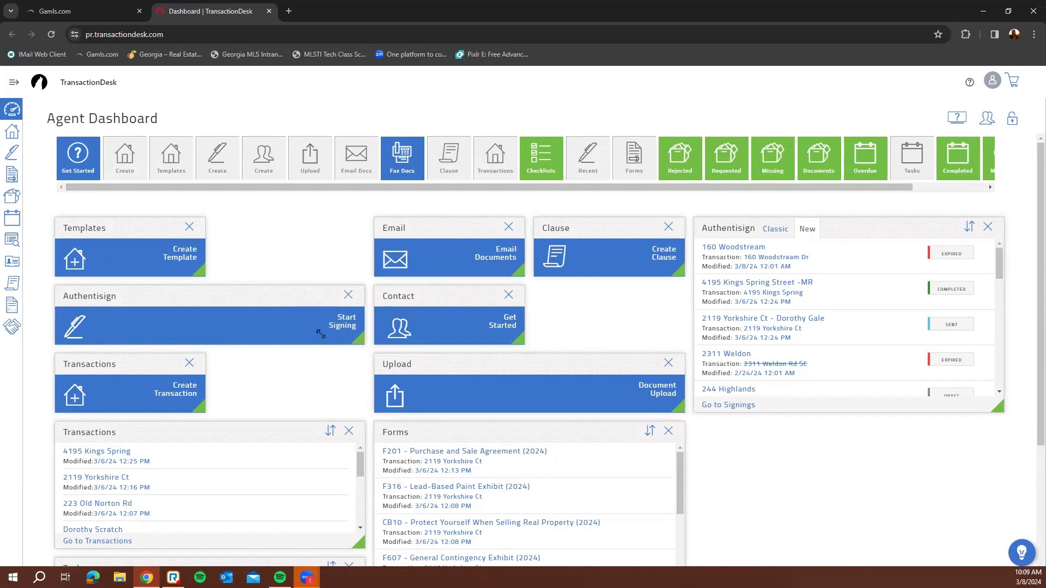
{"action": "left_click_drag", "start_coordinate": [321, 334], "coordinate": [188, 333]}
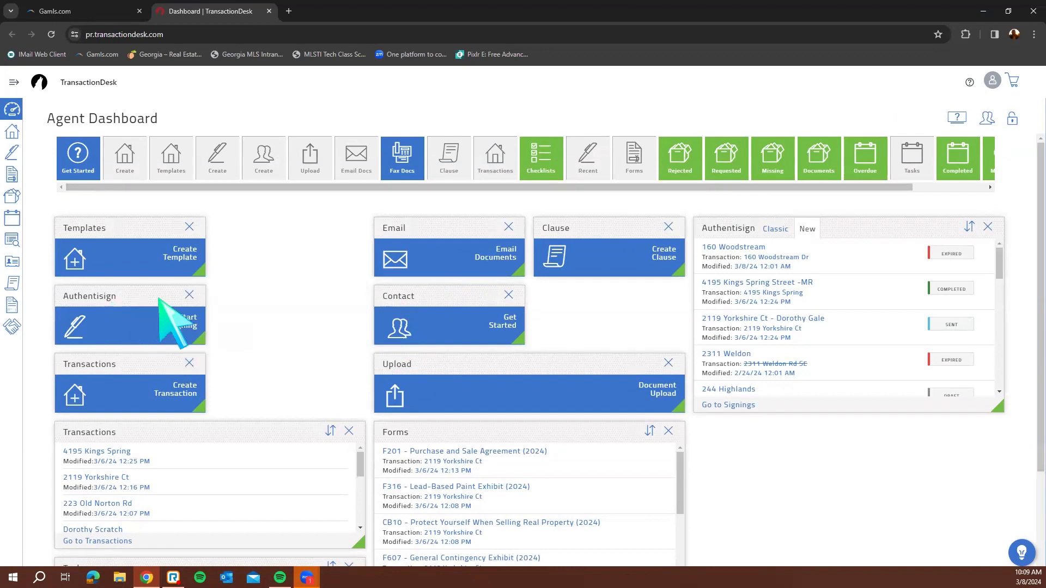
{"action": "left_click_drag", "start_coordinate": [139, 297], "coordinate": [349, 231]}
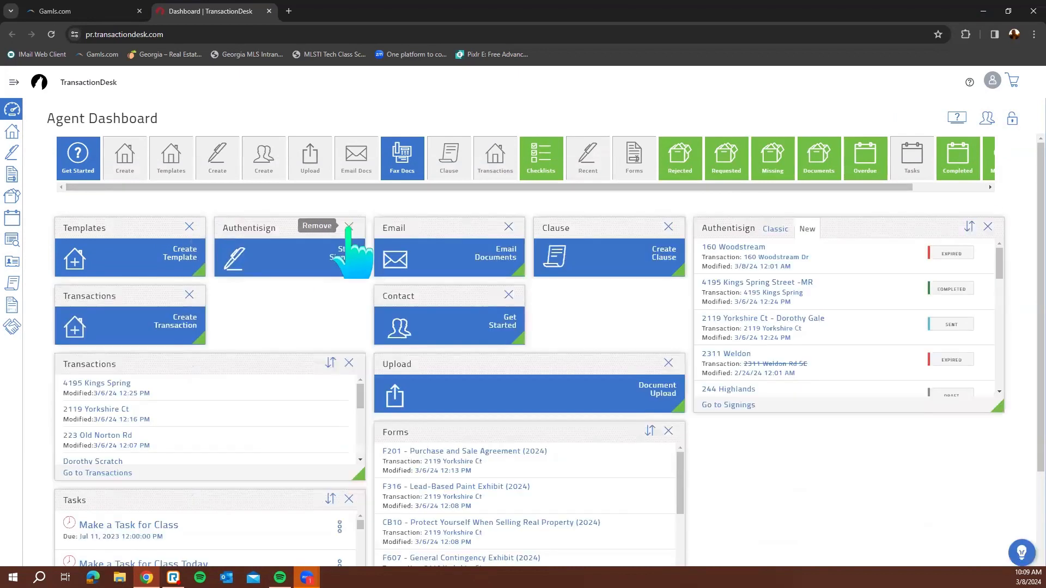
{"action": "left_click", "coordinate": [349, 227]}
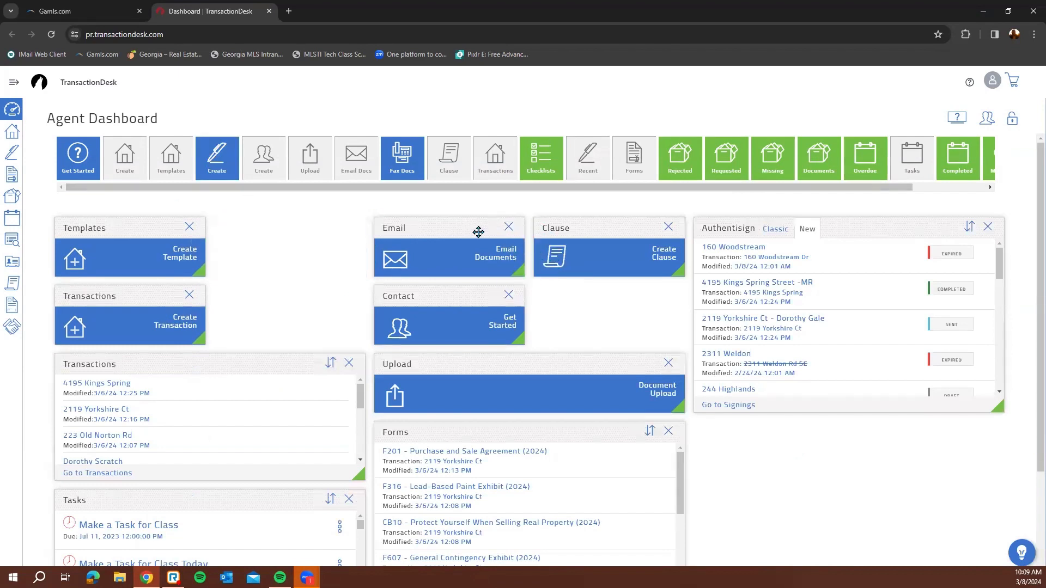
Move Email left, remove the Contact tile, and put Clause below Email
{"action": "left_click_drag", "start_coordinate": [479, 231], "coordinate": [245, 228]}
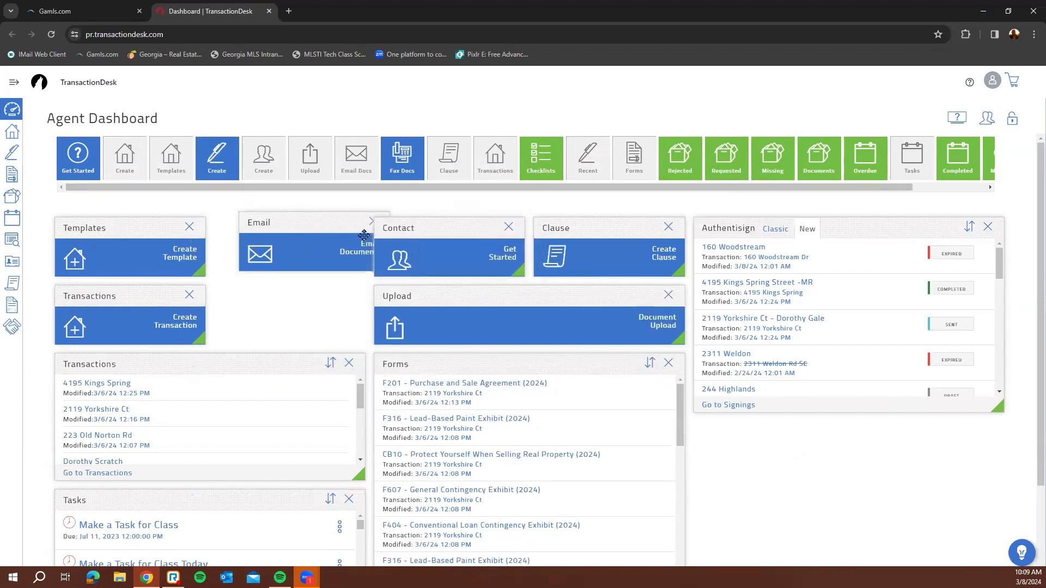
{"action": "left_click_drag", "start_coordinate": [447, 233], "coordinate": [342, 297]}
{"action": "left_click", "coordinate": [349, 295]}
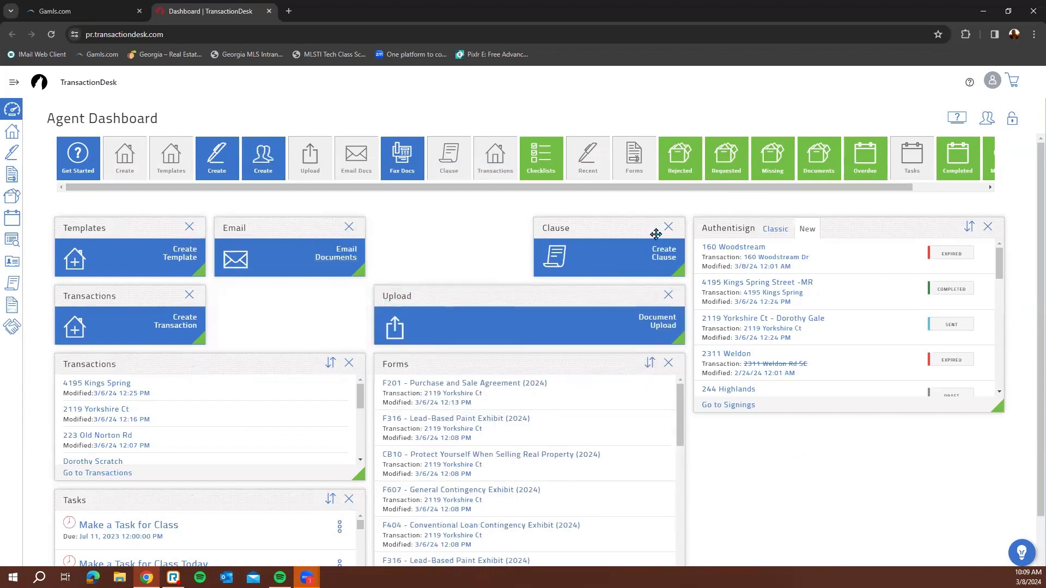
{"action": "left_click_drag", "start_coordinate": [624, 228], "coordinate": [307, 291]}
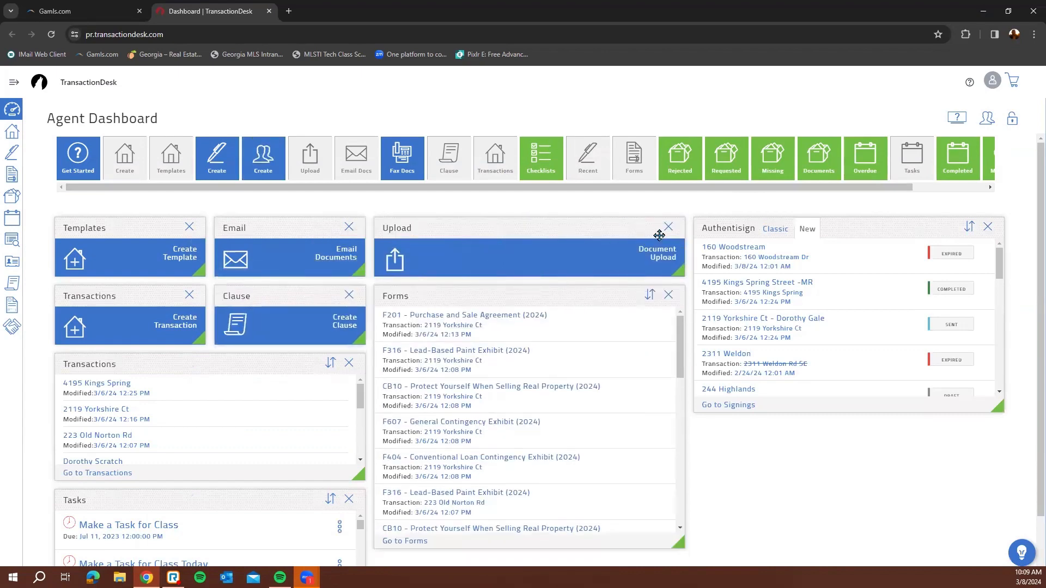
Arrange the panels: Forms right, Transactions under Templates, Upload and Tasks below Authentisign
{"action": "left_click_drag", "start_coordinate": [674, 265], "coordinate": [504, 279]}
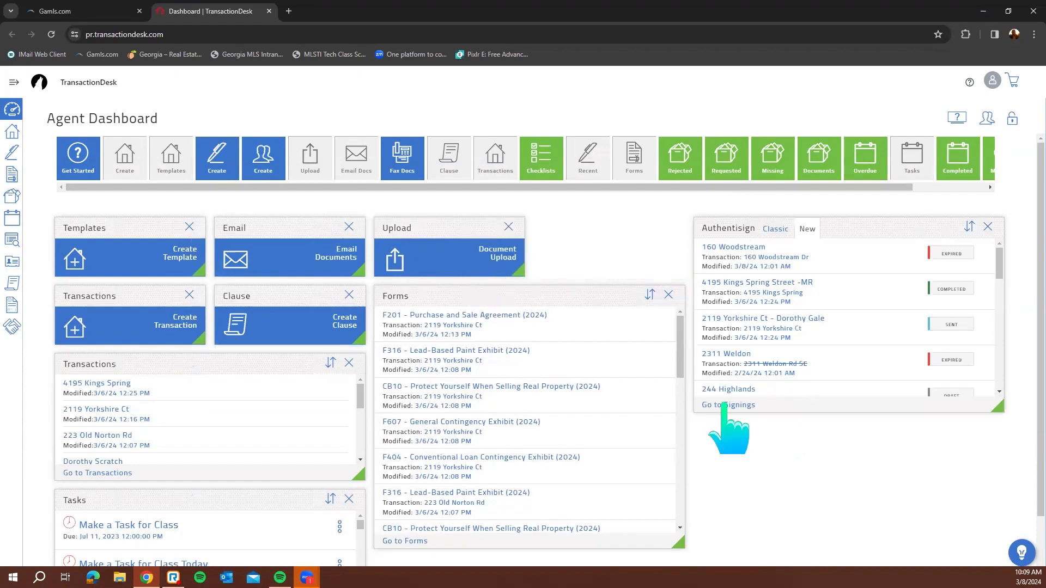
{"action": "left_click_drag", "start_coordinate": [678, 525], "coordinate": [670, 434]}
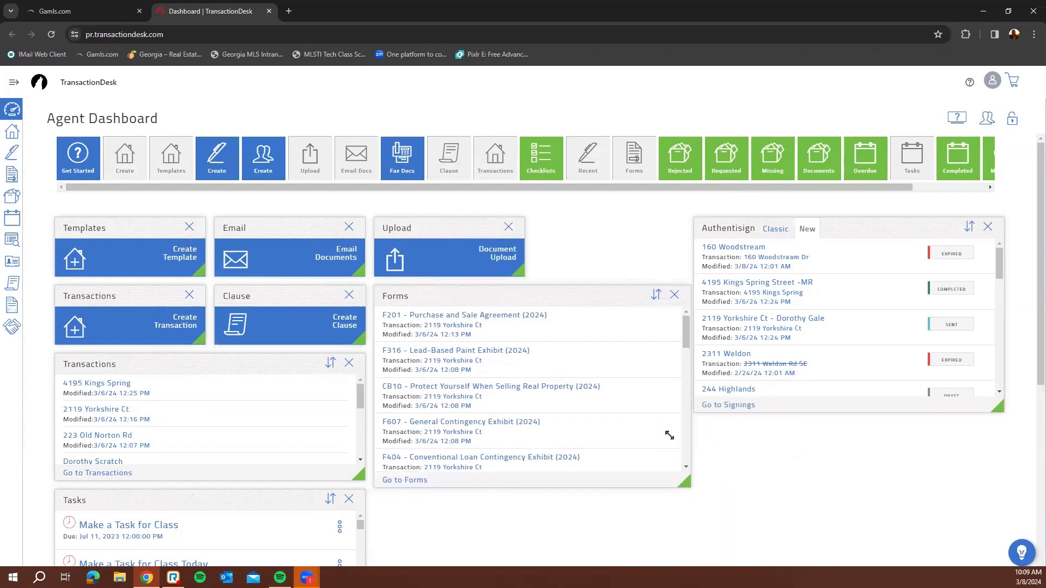
{"action": "left_click_drag", "start_coordinate": [591, 355], "coordinate": [869, 413]}
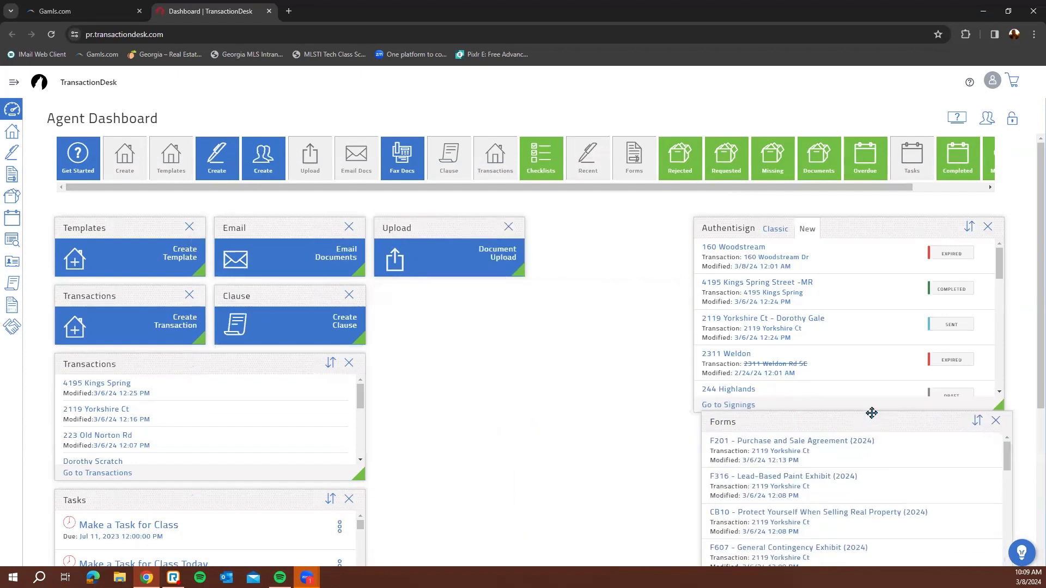
{"action": "left_click_drag", "start_coordinate": [709, 264], "coordinate": [409, 316]}
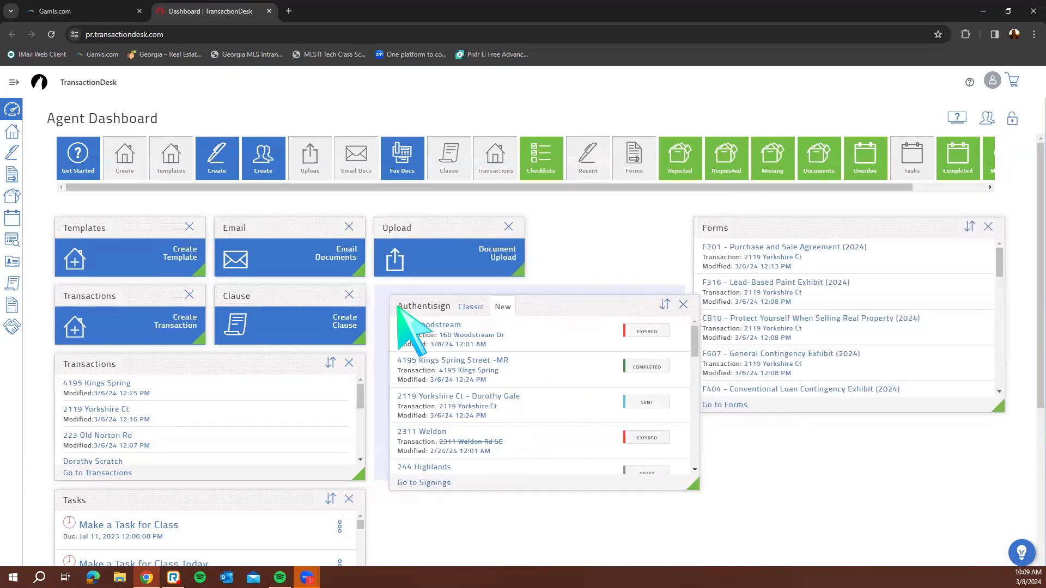
{"action": "left_click_drag", "start_coordinate": [204, 358], "coordinate": [192, 285]}
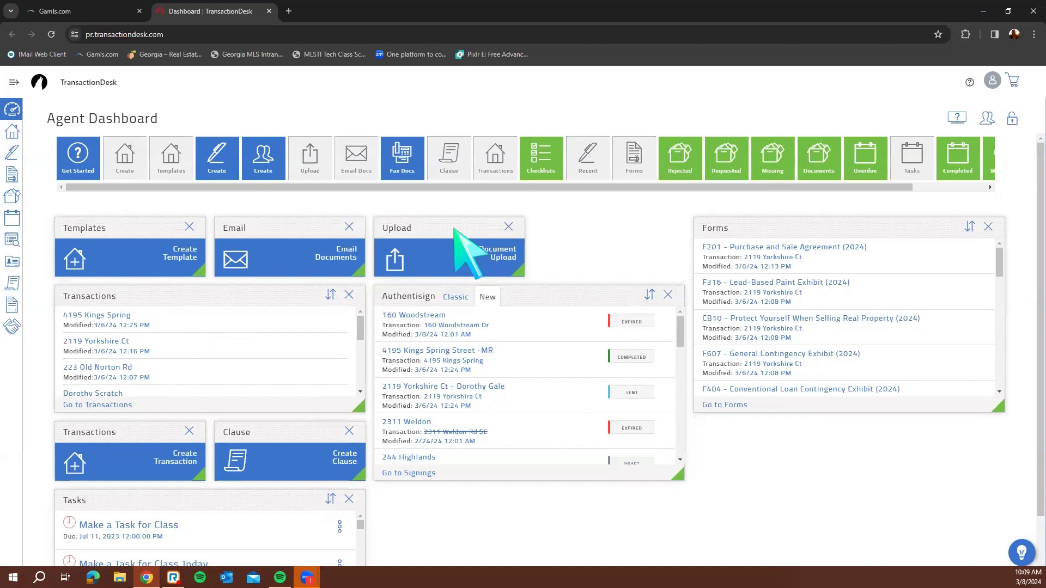
{"action": "left_click_drag", "start_coordinate": [460, 238], "coordinate": [523, 463]}
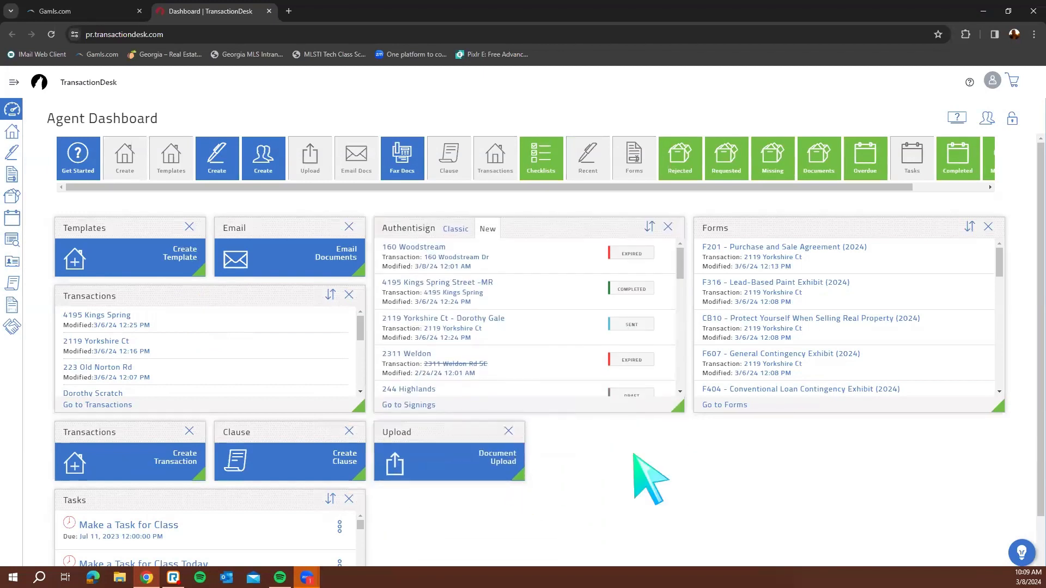
{"action": "left_click_drag", "start_coordinate": [217, 498], "coordinate": [678, 462]}
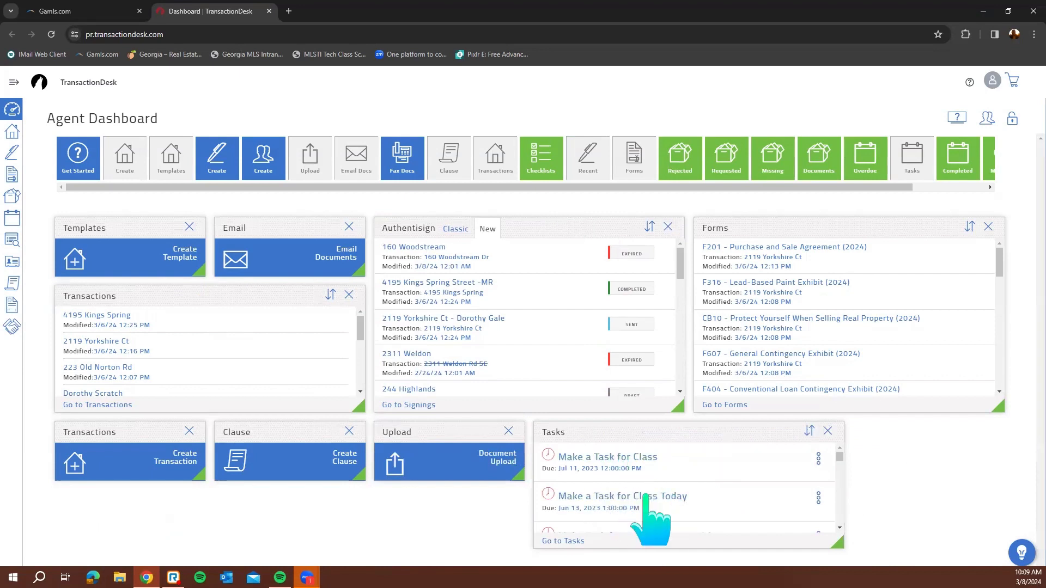
Widen the Tasks list panel to the right edge
{"action": "scroll", "coordinate": [681, 512], "scroll_direction": "down", "scroll_amount": 2}
{"action": "scroll", "coordinate": [685, 512], "scroll_direction": "up", "scroll_amount": 2}
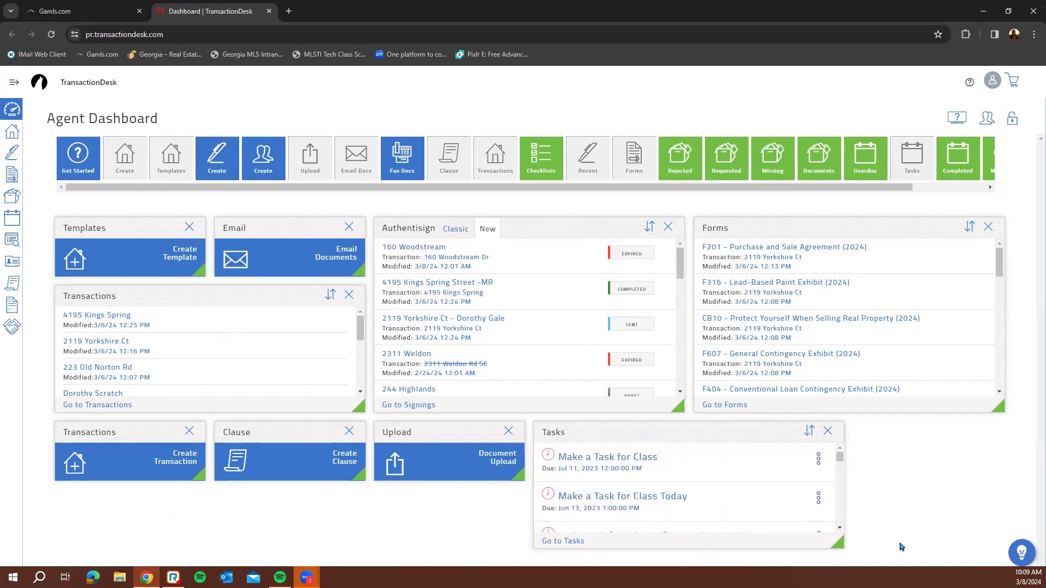
{"action": "left_click_drag", "start_coordinate": [901, 547], "coordinate": [1002, 545]}
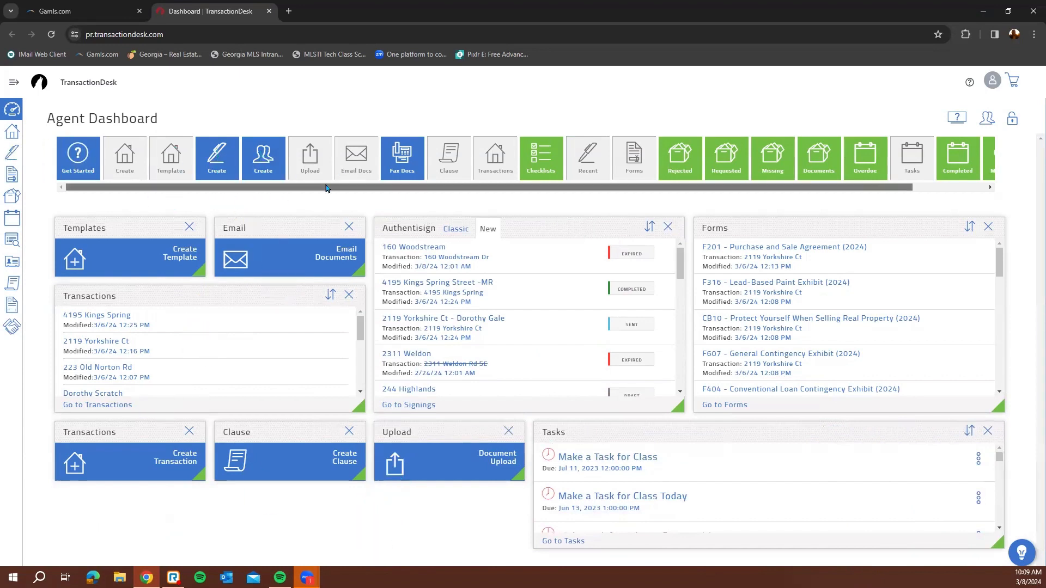
{"action": "left_click_drag", "start_coordinate": [366, 187], "coordinate": [439, 189]}
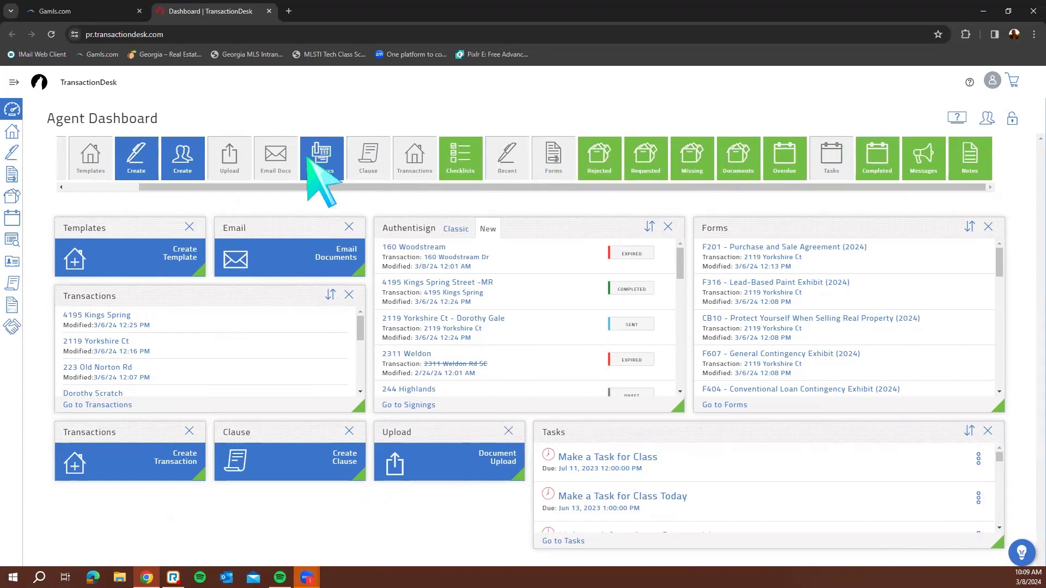
Drop a new Authentisign signing tile directly under Templates and lock the layout
{"action": "left_click", "coordinate": [120, 189]}
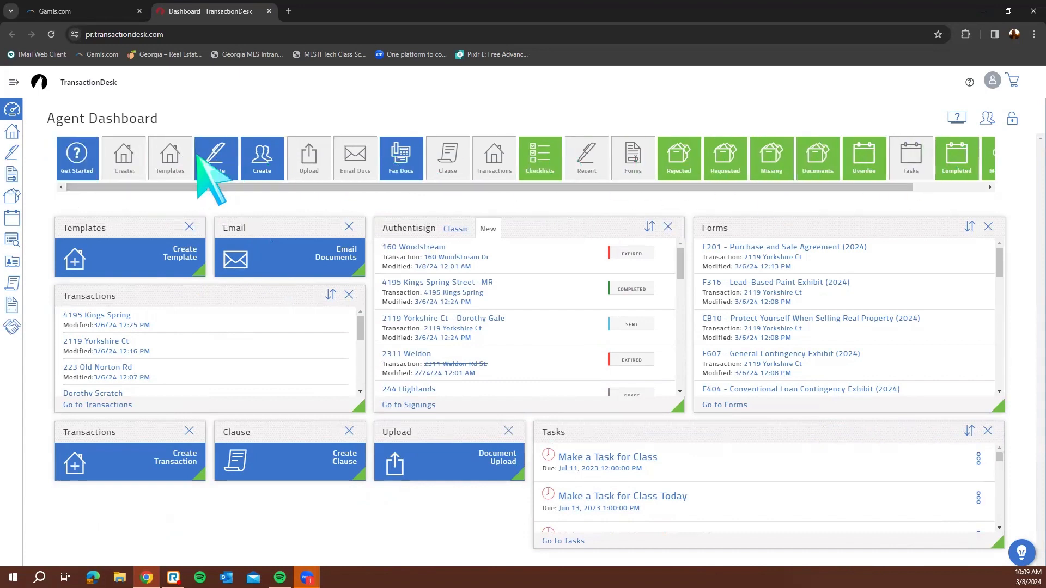
{"action": "left_click_drag", "start_coordinate": [207, 164], "coordinate": [136, 288]}
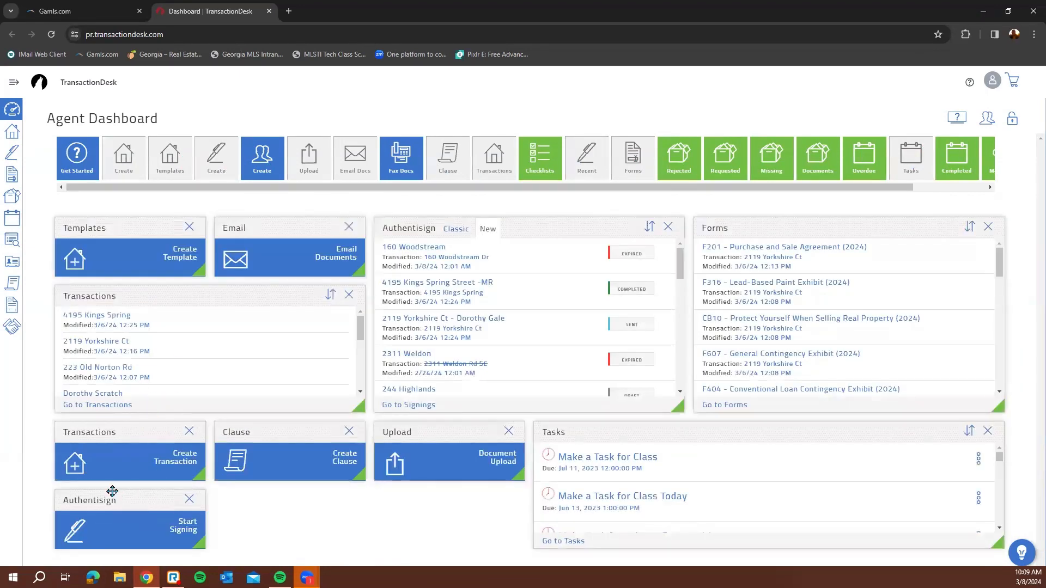
{"action": "left_click_drag", "start_coordinate": [141, 491], "coordinate": [126, 493]}
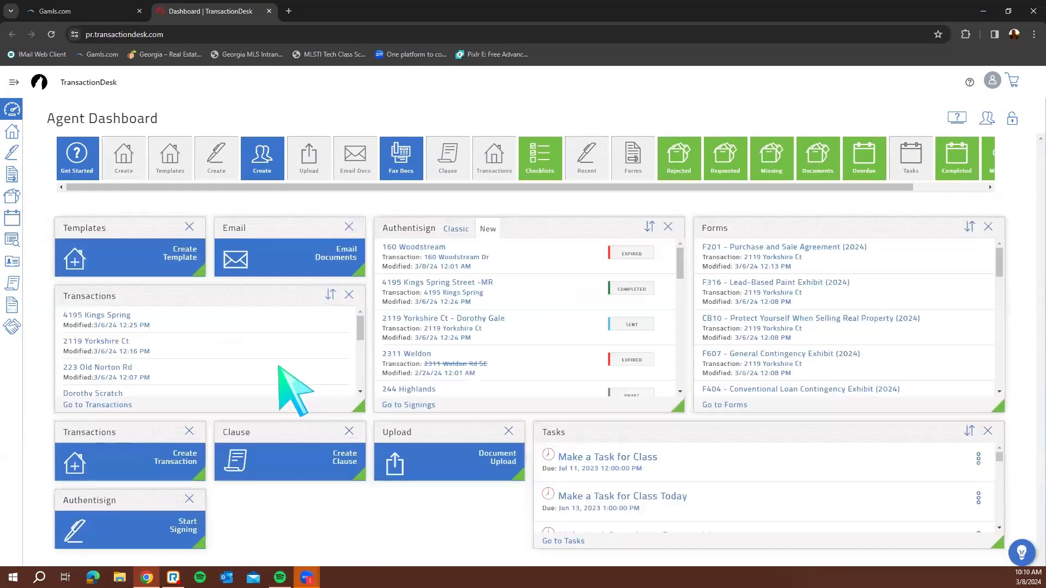
{"action": "left_click_drag", "start_coordinate": [121, 445], "coordinate": [106, 280]}
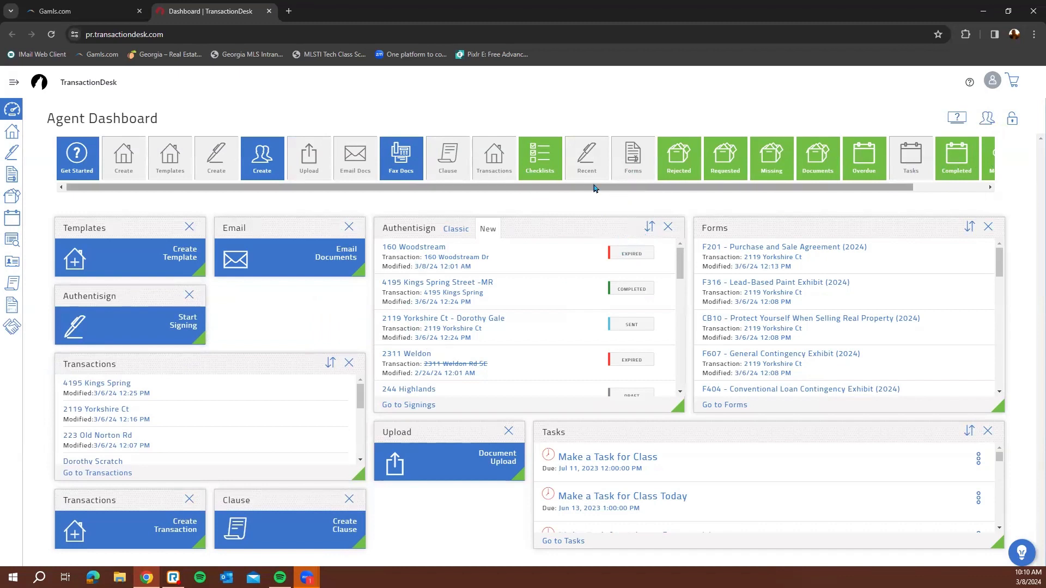
{"action": "left_click", "coordinate": [1015, 120]}
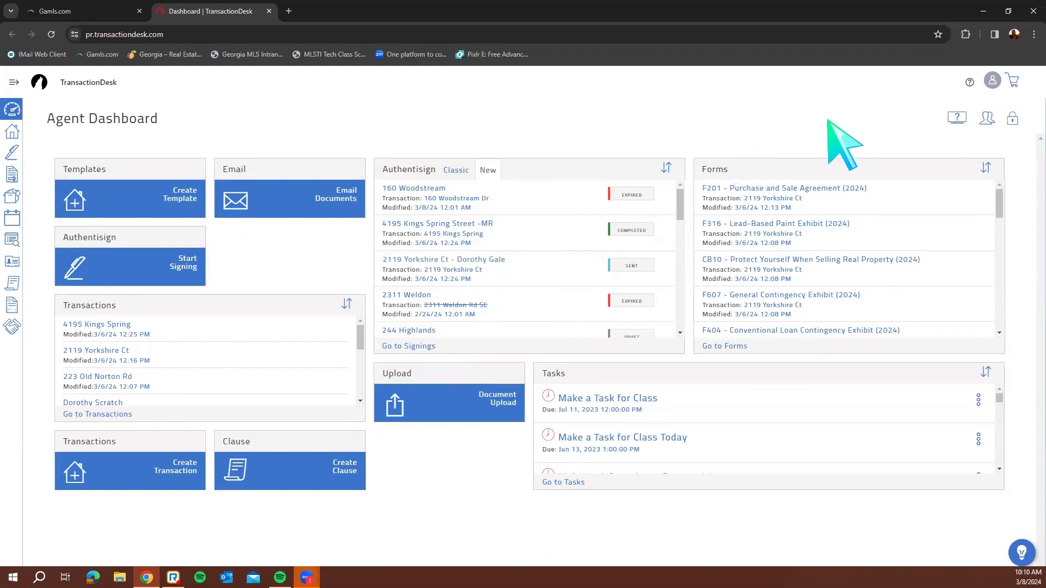
Unlock, move Upload beside Authentisign and Tasks under the Authentisign list, then relock
{"action": "left_click", "coordinate": [1012, 119]}
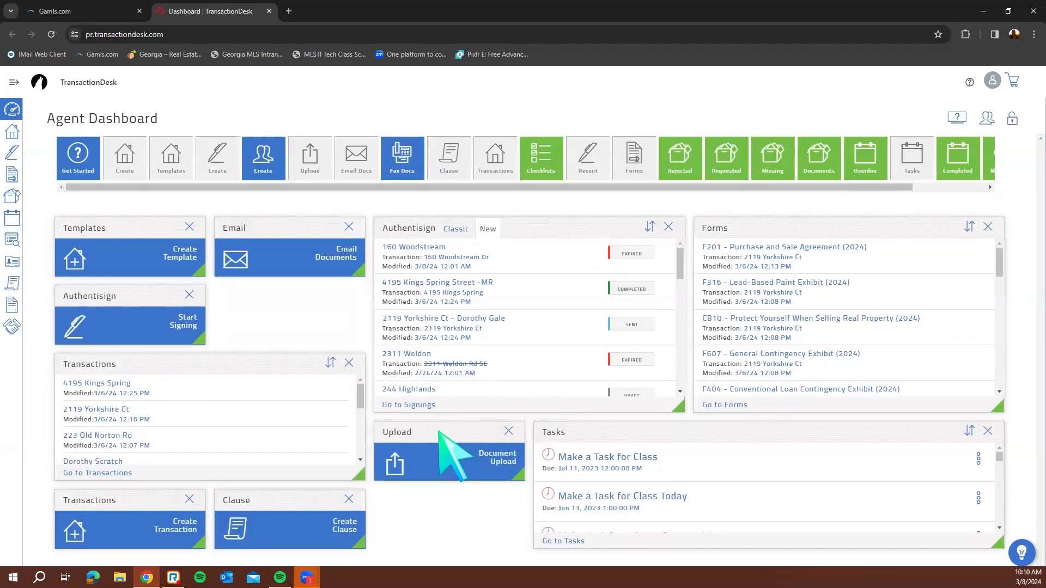
{"action": "left_click_drag", "start_coordinate": [441, 432], "coordinate": [305, 325]}
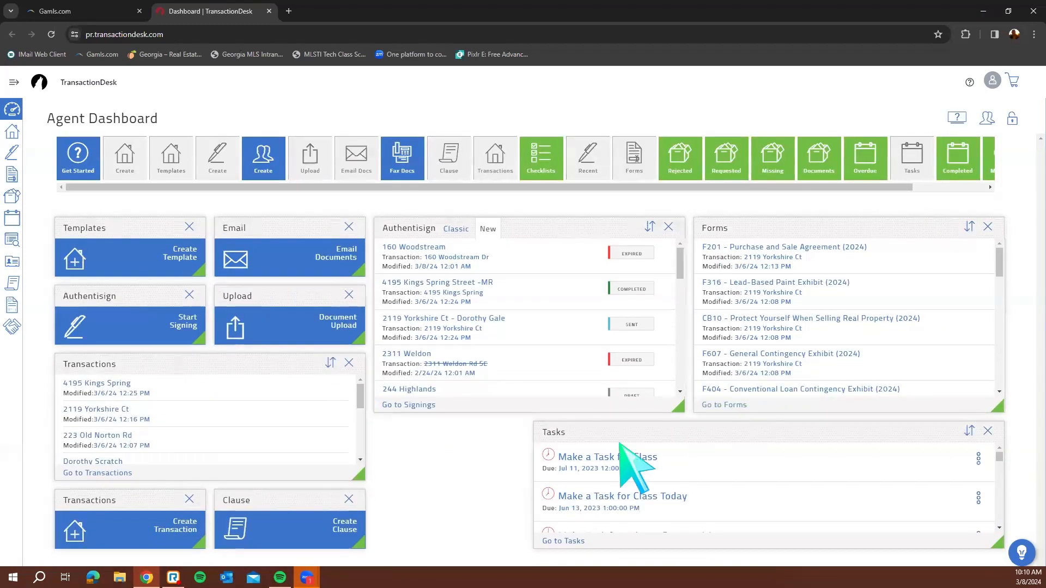
{"action": "left_click_drag", "start_coordinate": [642, 436], "coordinate": [493, 433]}
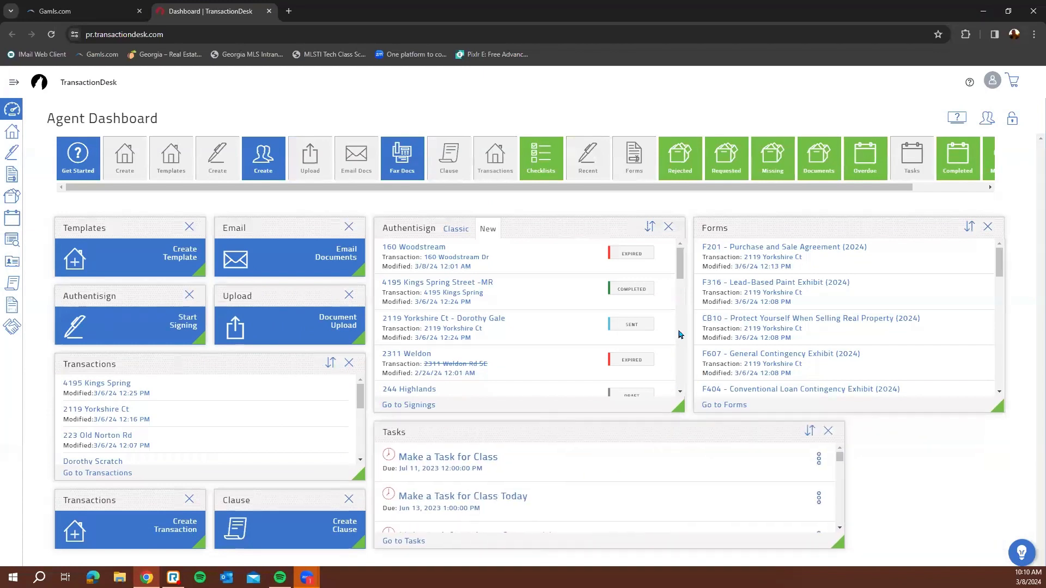
{"action": "left_click", "coordinate": [1012, 119]}
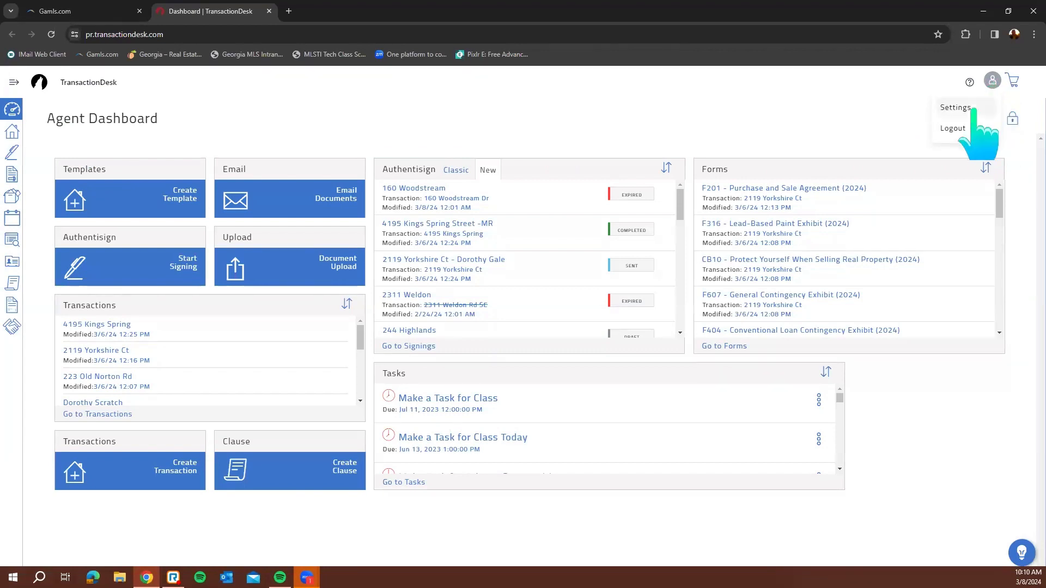
Go to Settings from the profile menu and dismiss the menu
{"action": "left_click", "coordinate": [973, 109]}
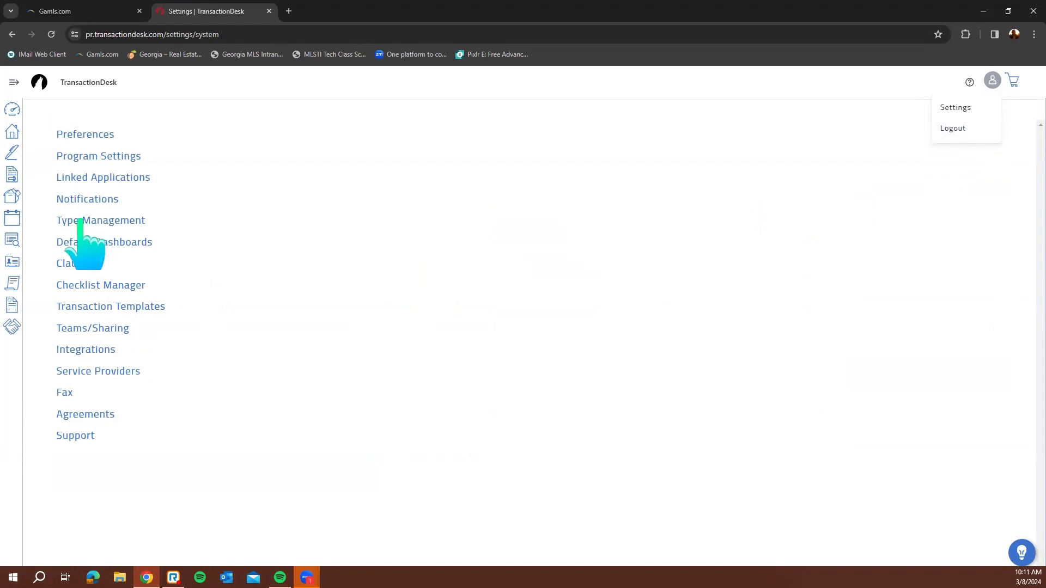
{"action": "left_click", "coordinate": [378, 245]}
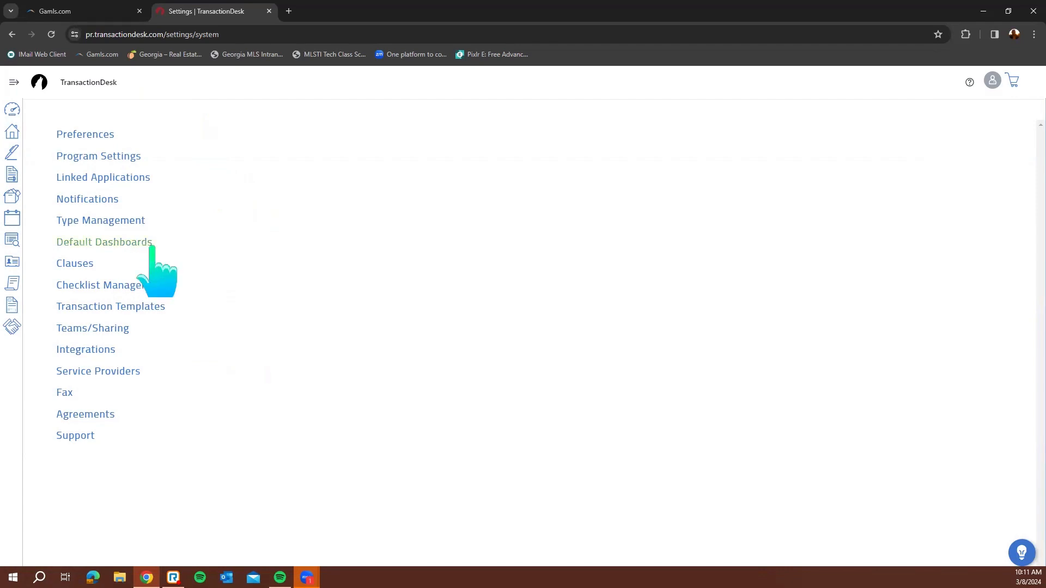
{"action": "left_click", "coordinate": [97, 135]}
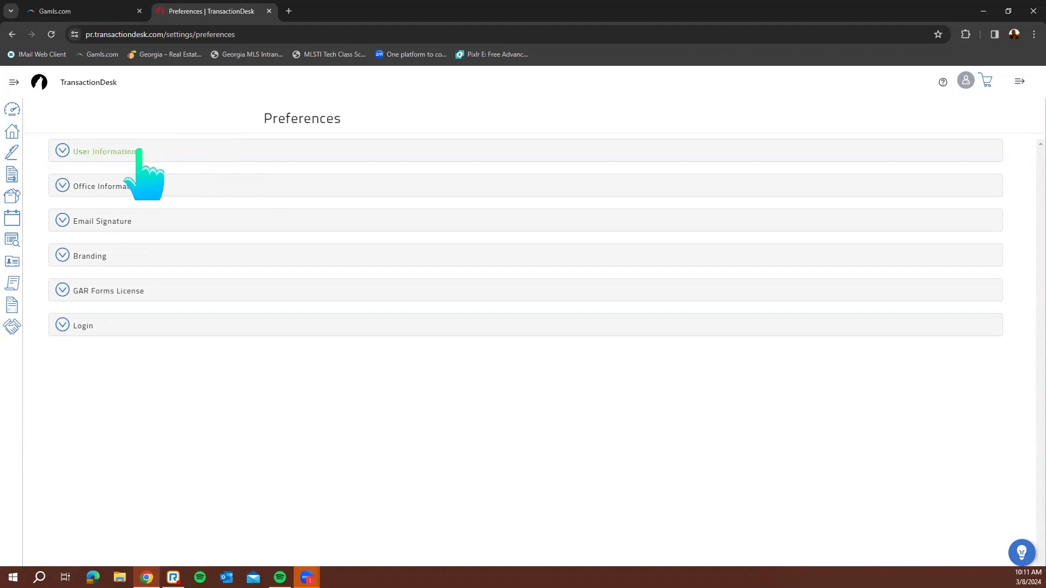
{"action": "left_click", "coordinate": [203, 154]}
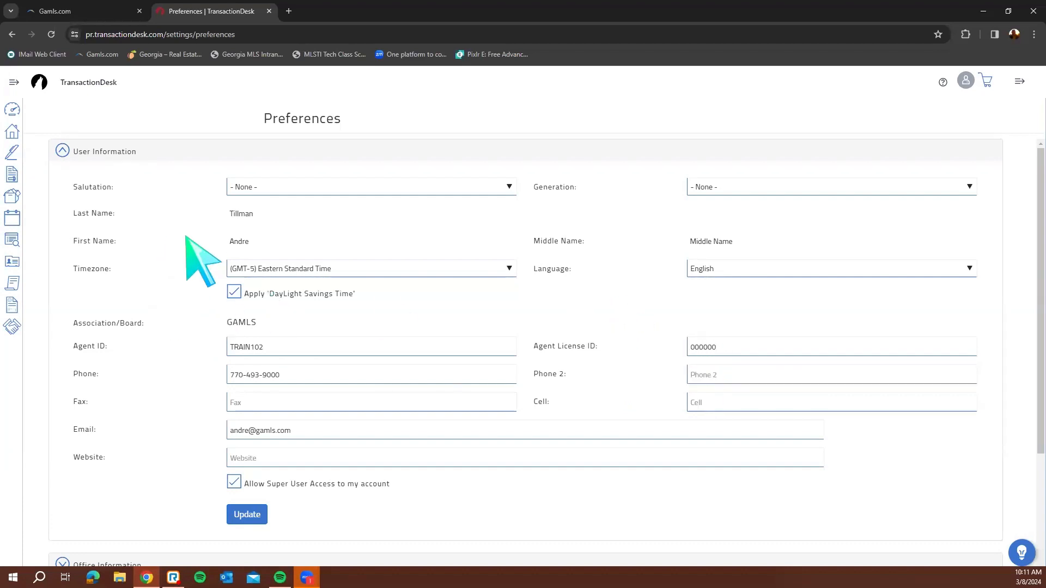
{"action": "scroll", "coordinate": [185, 267], "scroll_direction": "down", "scroll_amount": 2}
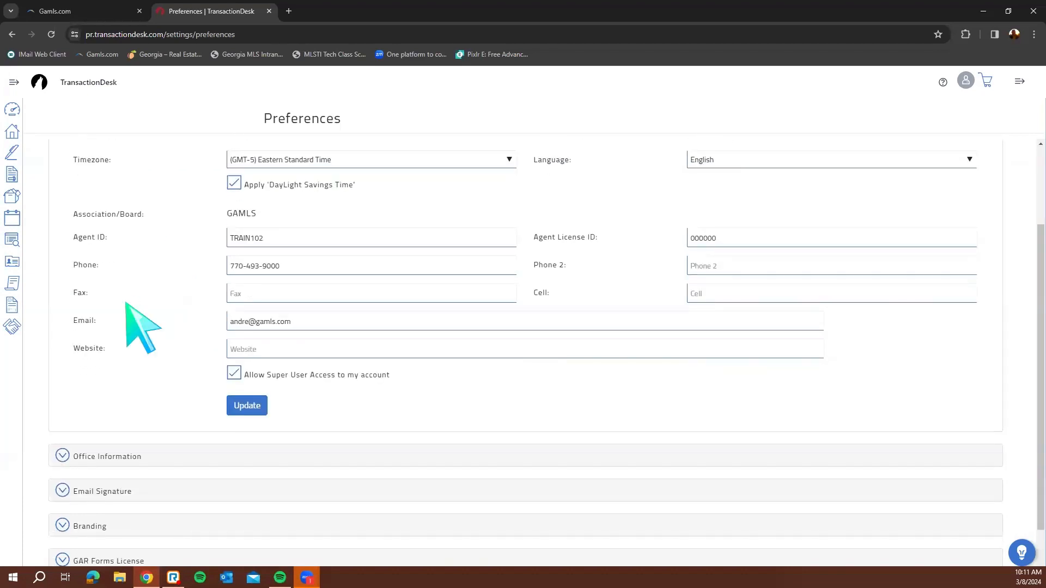
{"action": "left_click", "coordinate": [132, 457]}
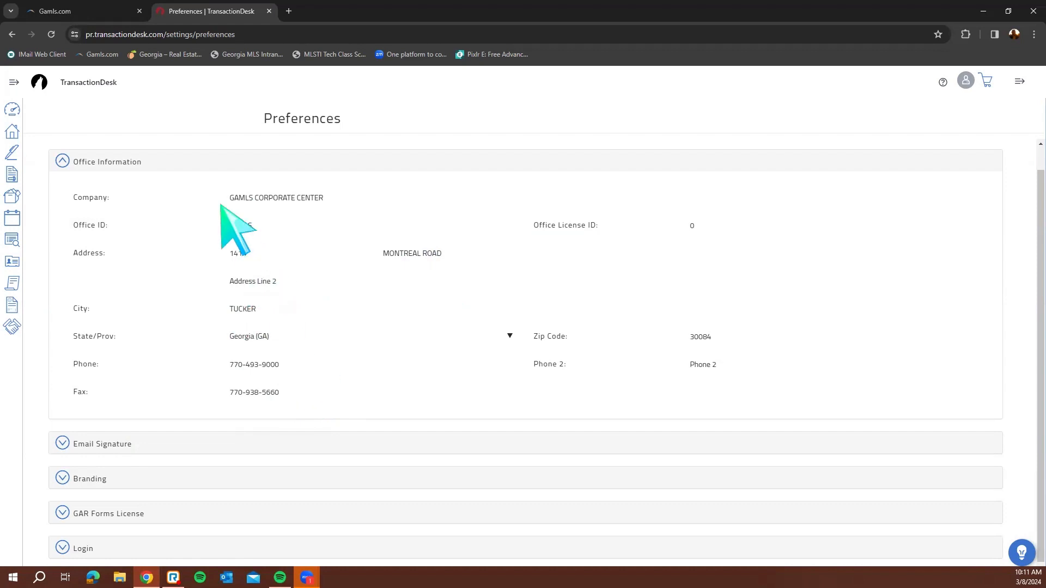
{"action": "left_click", "coordinate": [117, 164]}
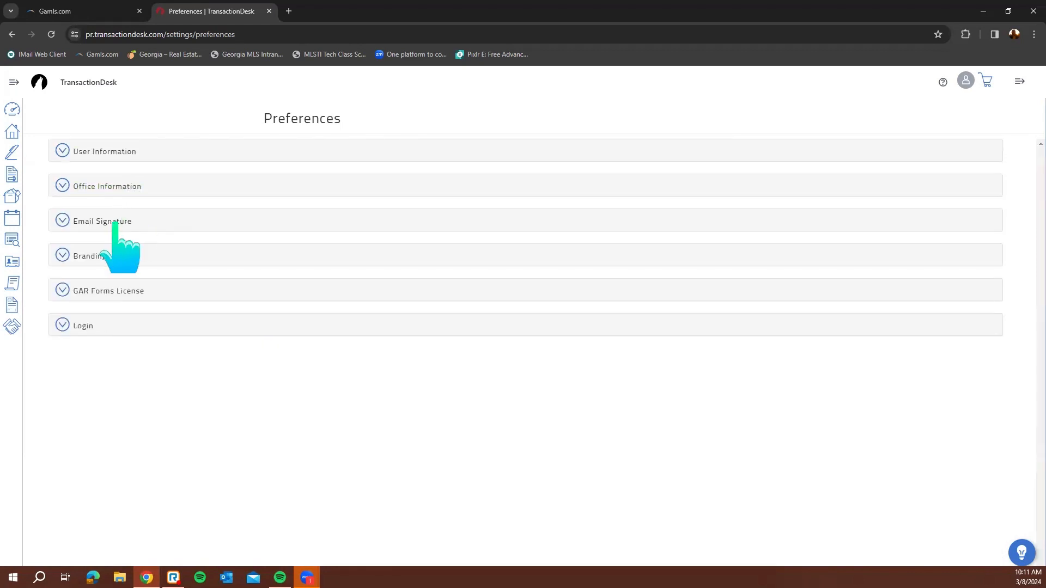
{"action": "left_click", "coordinate": [108, 221]}
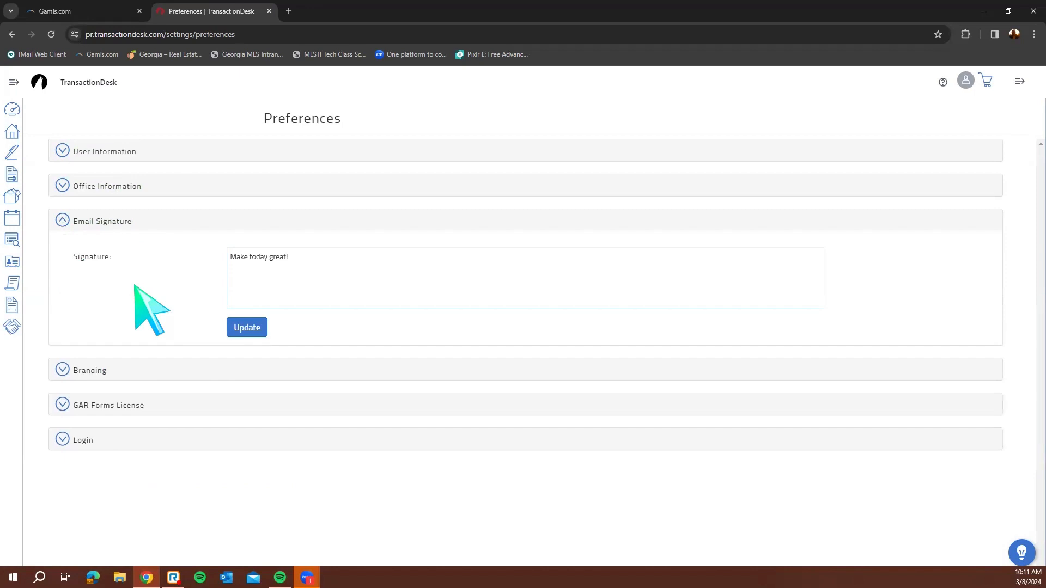
{"action": "left_click", "coordinate": [352, 278]}
{"action": "triple_click", "coordinate": [248, 263]}
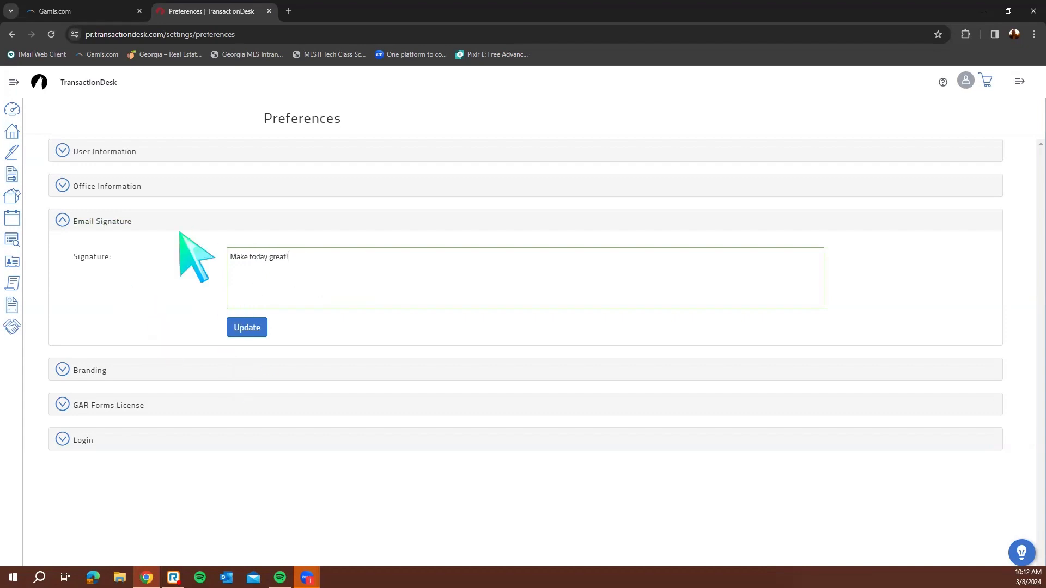
{"action": "left_click", "coordinate": [109, 223]}
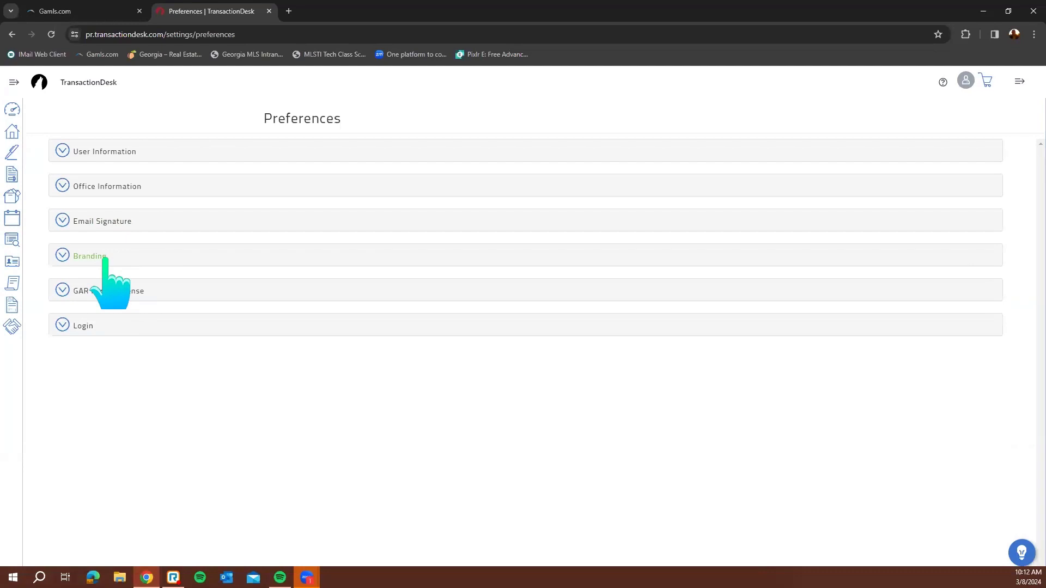
{"action": "left_click", "coordinate": [105, 260]}
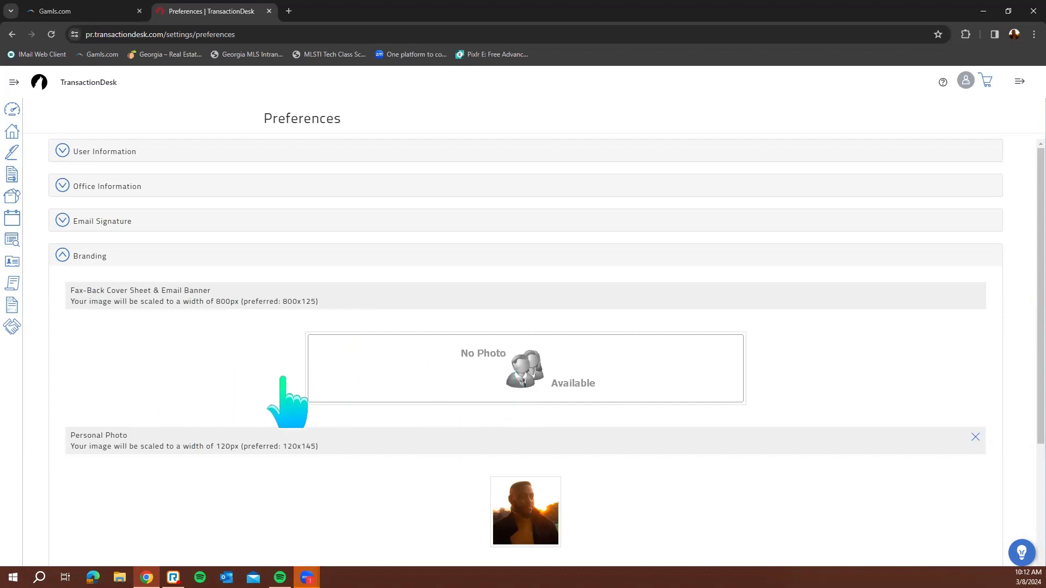
{"action": "scroll", "coordinate": [283, 381], "scroll_direction": "down", "scroll_amount": 1}
{"action": "scroll", "coordinate": [308, 403], "scroll_direction": "down", "scroll_amount": 1}
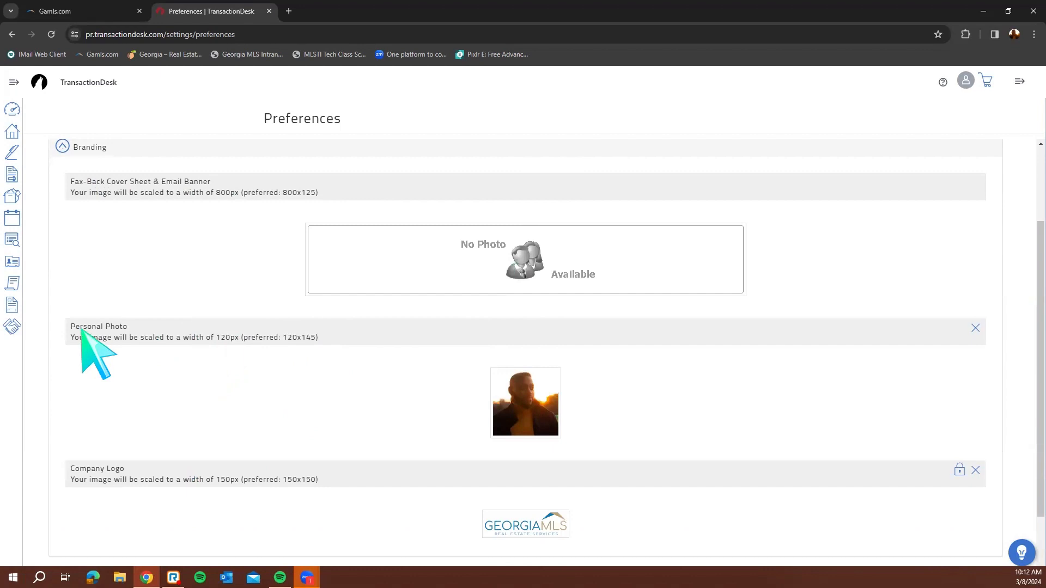
{"action": "scroll", "coordinate": [572, 409], "scroll_direction": "down", "scroll_amount": 1}
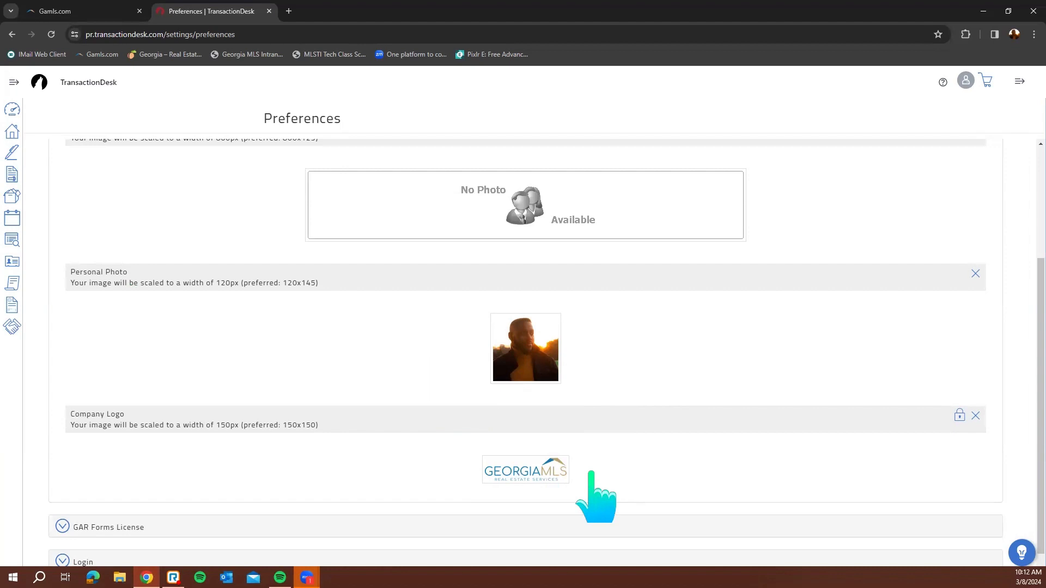
{"action": "scroll", "coordinate": [600, 477], "scroll_direction": "down", "scroll_amount": 1}
{"action": "scroll", "coordinate": [612, 479], "scroll_direction": "up", "scroll_amount": 3}
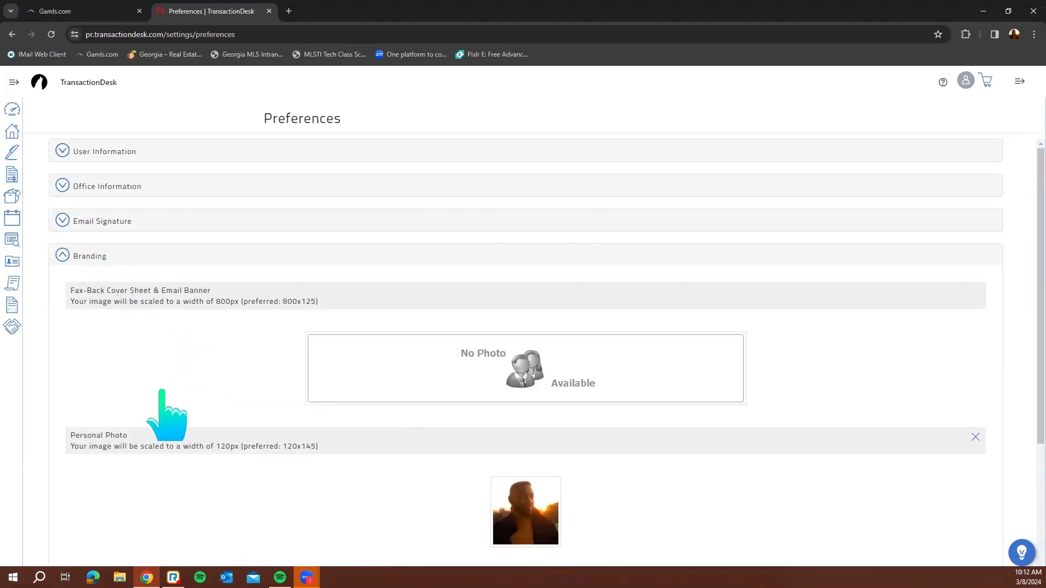
{"action": "scroll", "coordinate": [163, 403], "scroll_direction": "down", "scroll_amount": 1}
{"action": "left_click", "coordinate": [107, 206]}
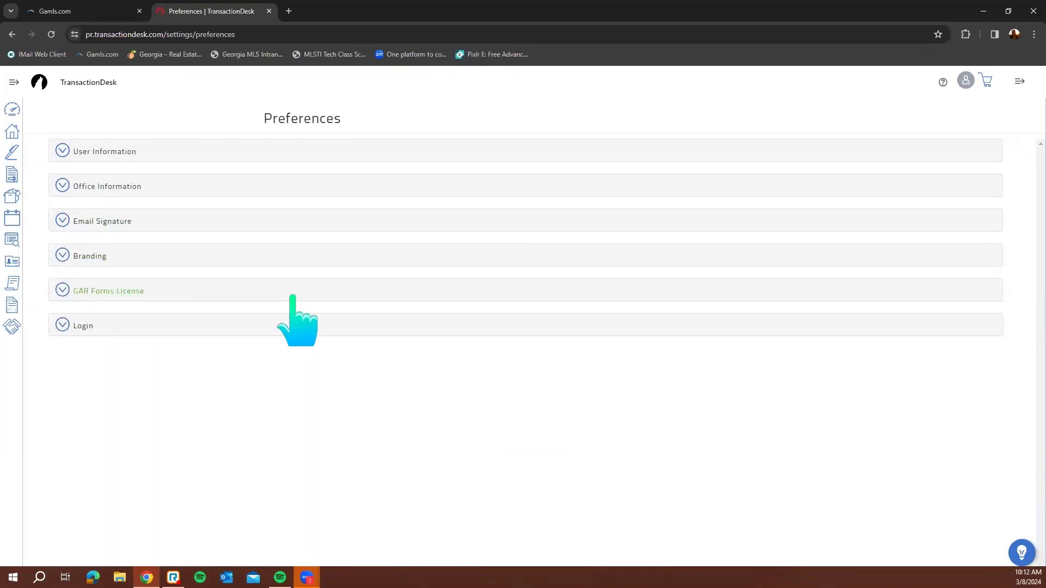
Expand GAR Forms License, open its update dialog, review the RE-Forms offer, and cancel
{"action": "left_click", "coordinate": [508, 293]}
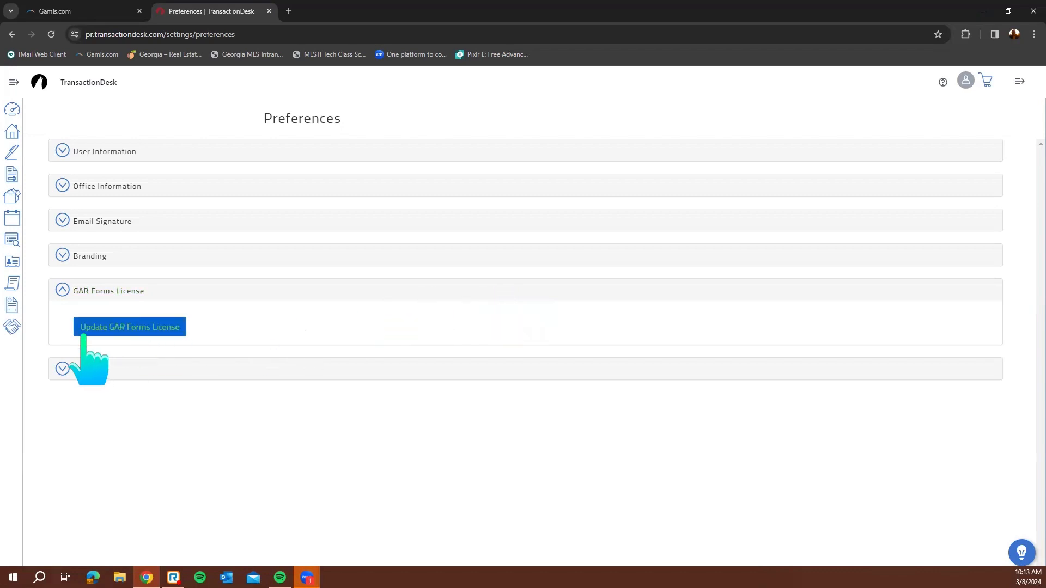
{"action": "left_click", "coordinate": [165, 327]}
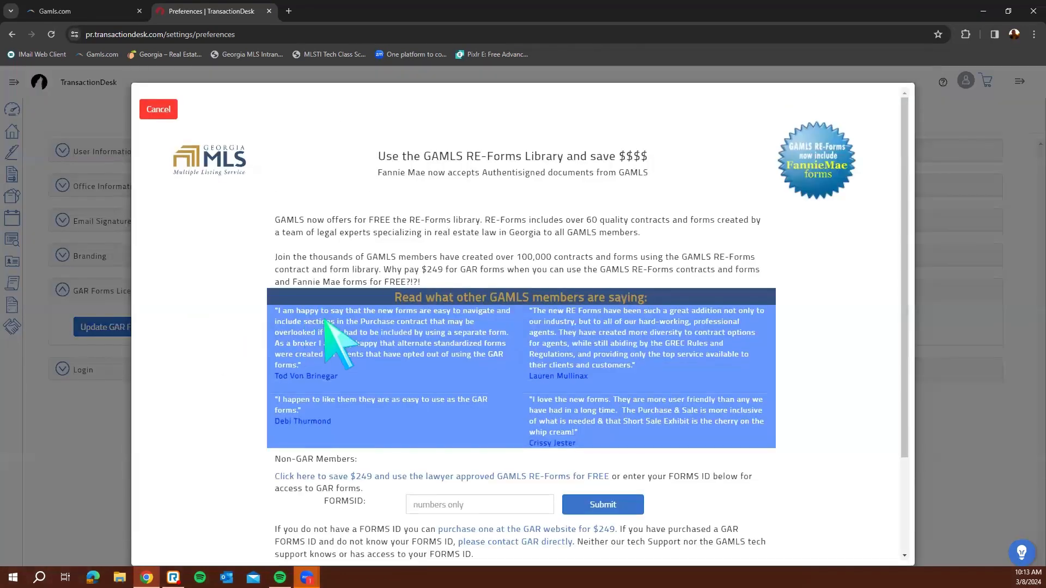
{"action": "scroll", "coordinate": [768, 348], "scroll_direction": "down", "scroll_amount": 2}
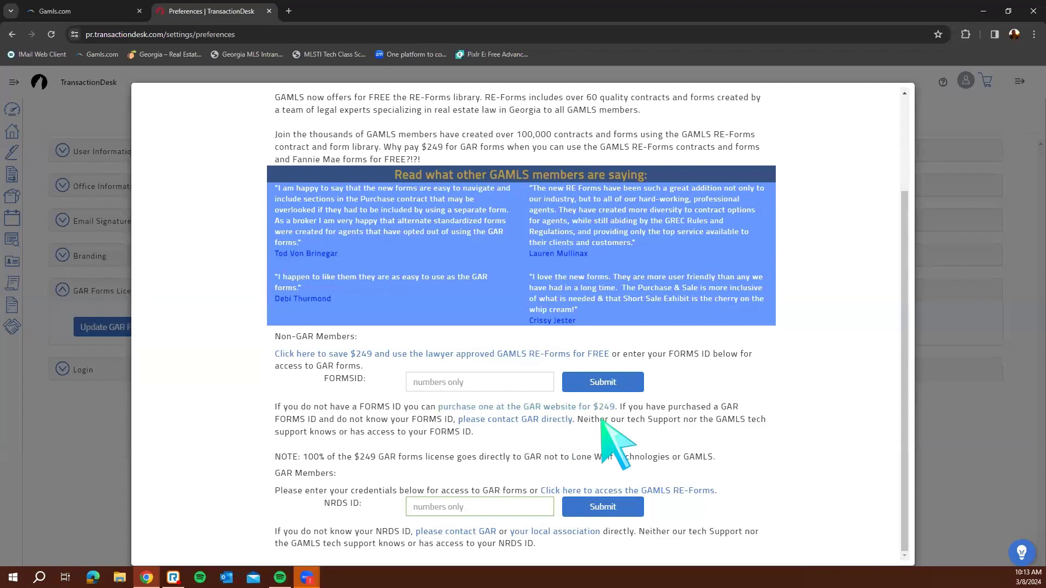
{"action": "scroll", "coordinate": [763, 479], "scroll_direction": "up", "scroll_amount": 3}
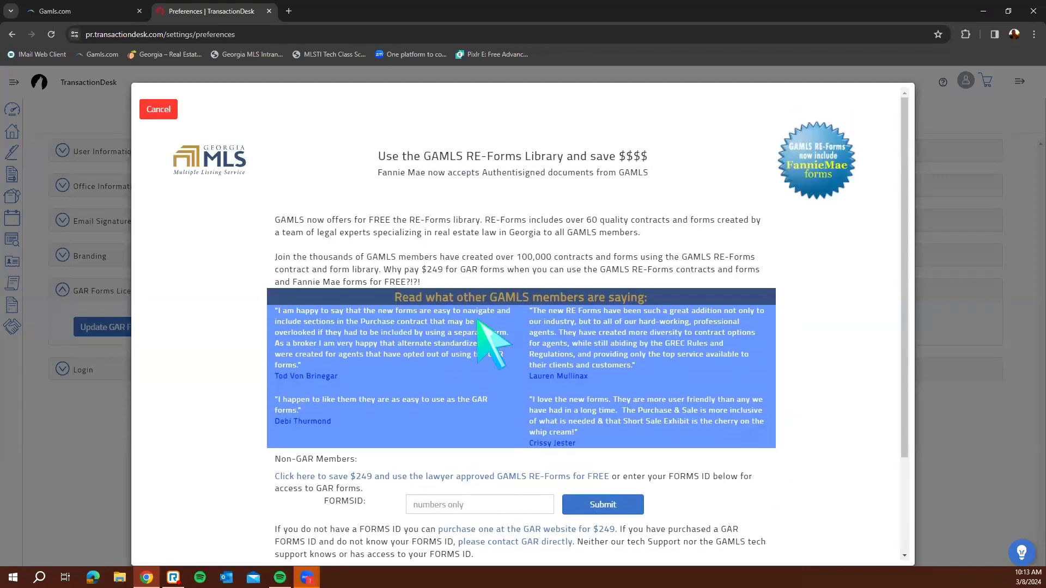
{"action": "left_click", "coordinate": [159, 110]}
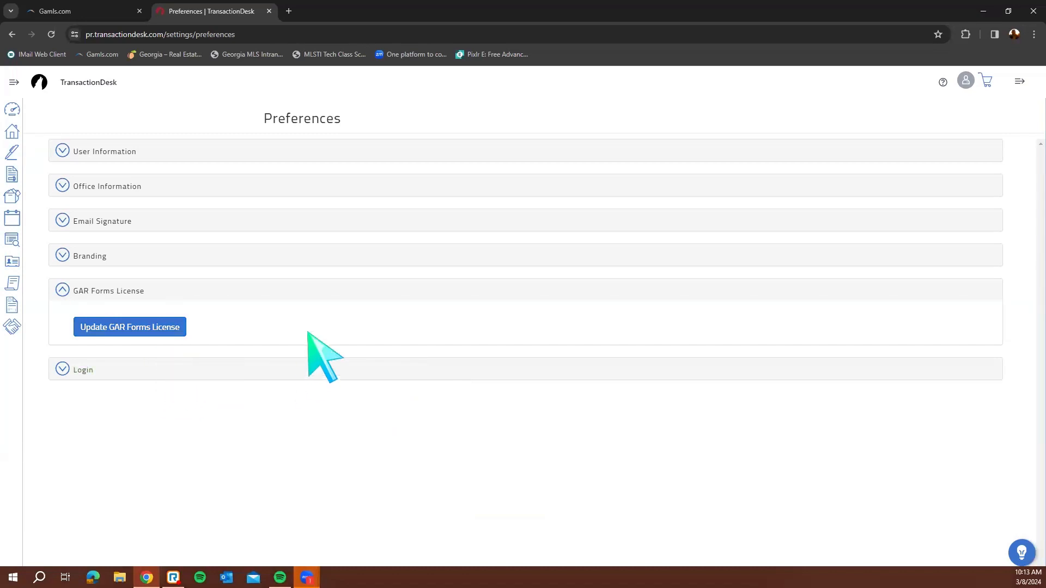
Collapse GAR Forms License and navigate back to the Agent Dashboard
{"action": "left_click", "coordinate": [126, 292]}
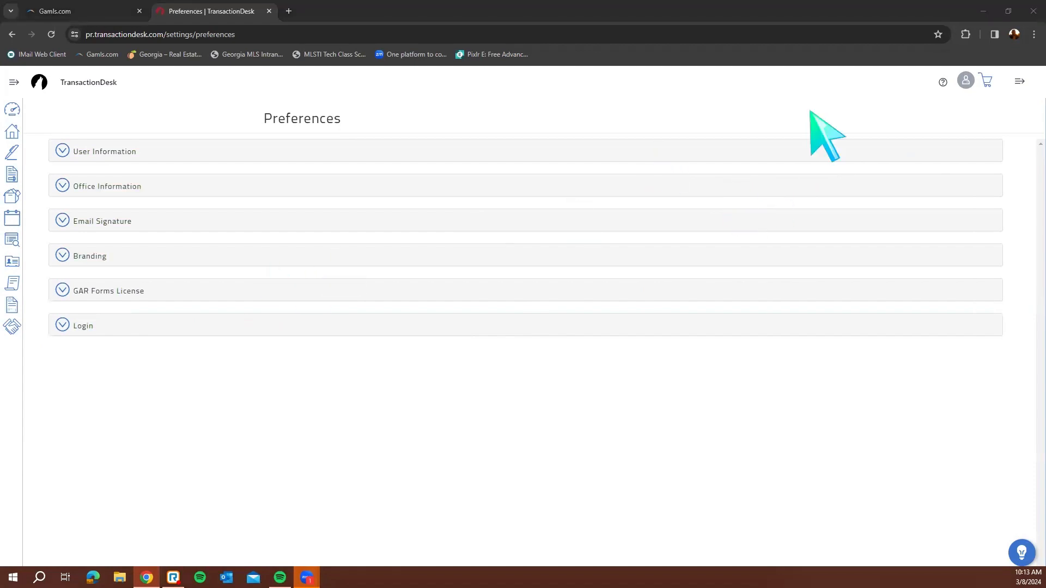
{"action": "left_click", "coordinate": [965, 82]}
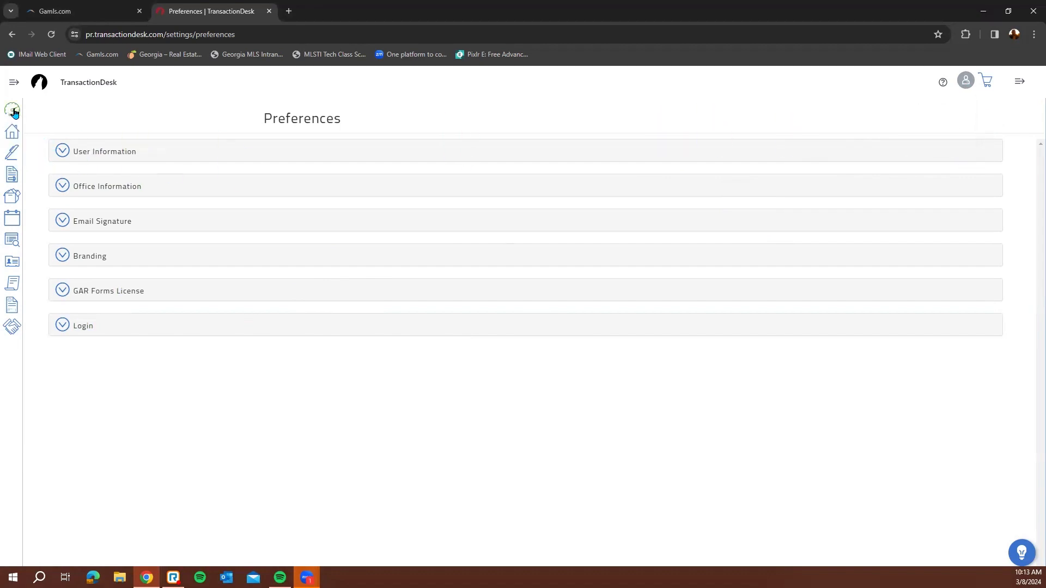
{"action": "left_click", "coordinate": [966, 82]}
{"action": "left_click", "coordinate": [913, 112]}
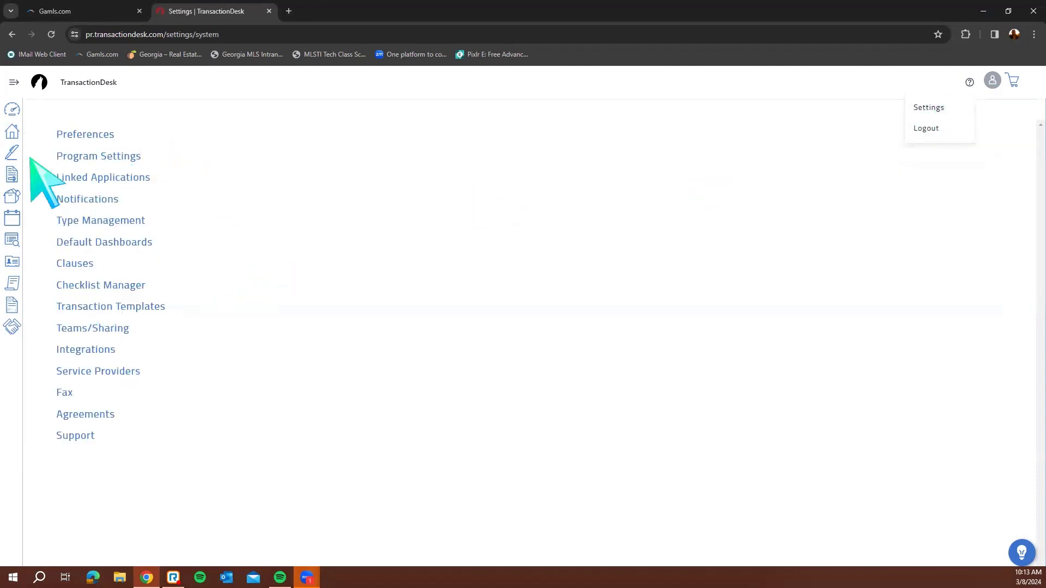
{"action": "left_click", "coordinate": [13, 112]}
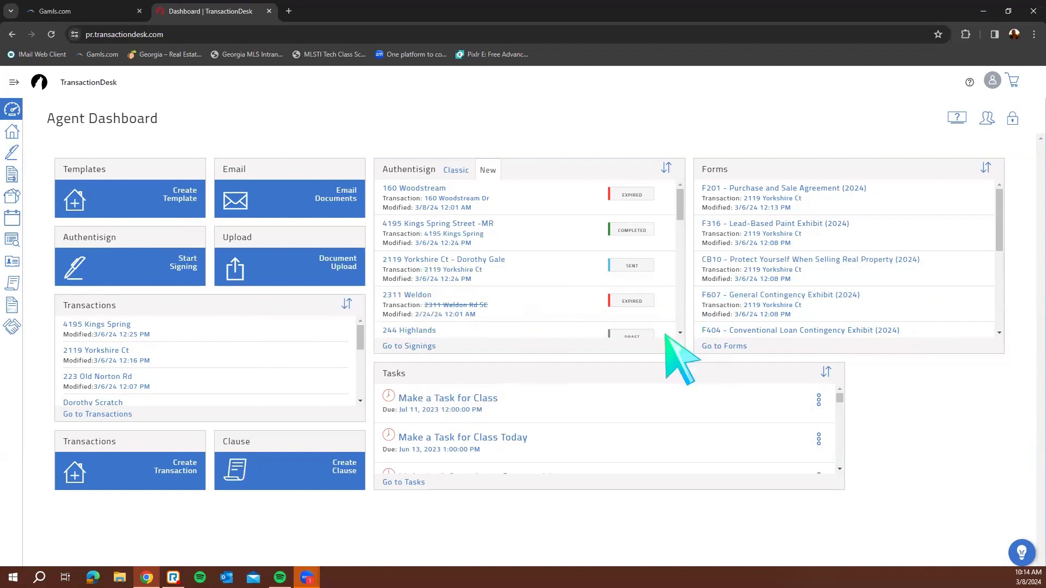
Show the Transactions list from the expanded sidebar and browse its 74 results
{"action": "left_click", "coordinate": [16, 85]}
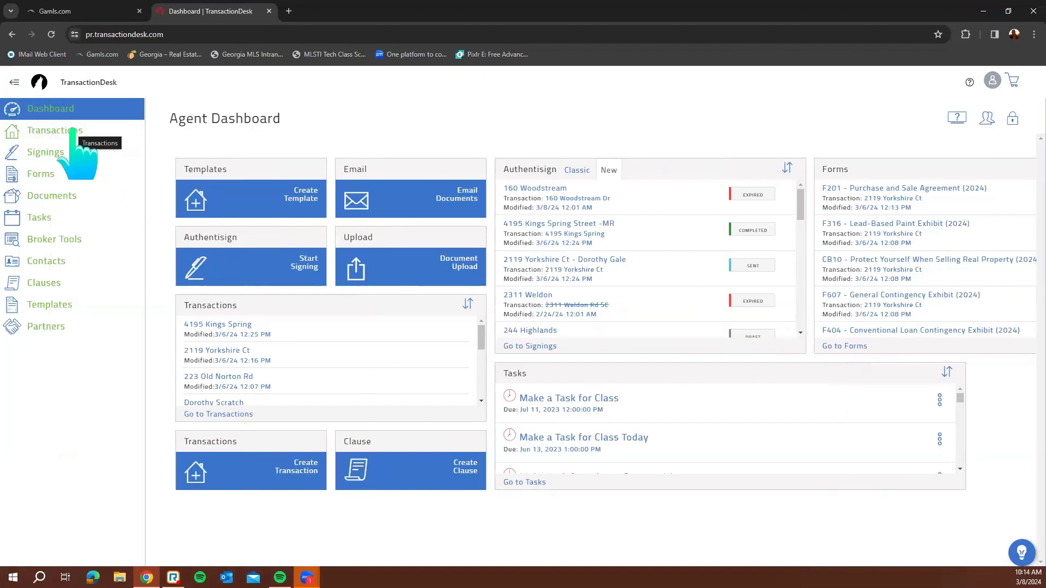
{"action": "left_click", "coordinate": [72, 131]}
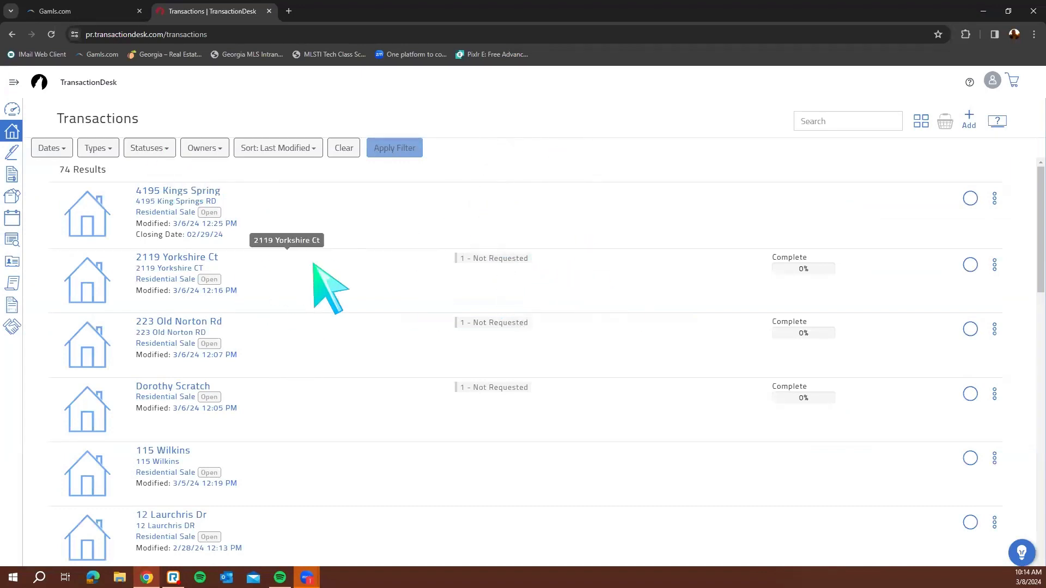
{"action": "scroll", "coordinate": [372, 309], "scroll_direction": "down", "scroll_amount": 4}
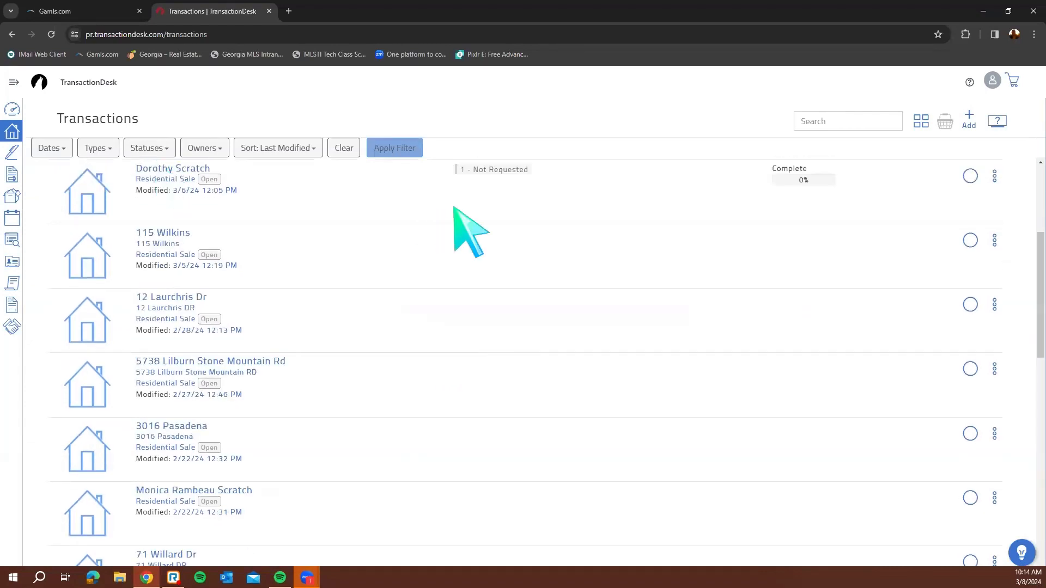
{"action": "scroll", "coordinate": [682, 382], "scroll_direction": "down", "scroll_amount": 6}
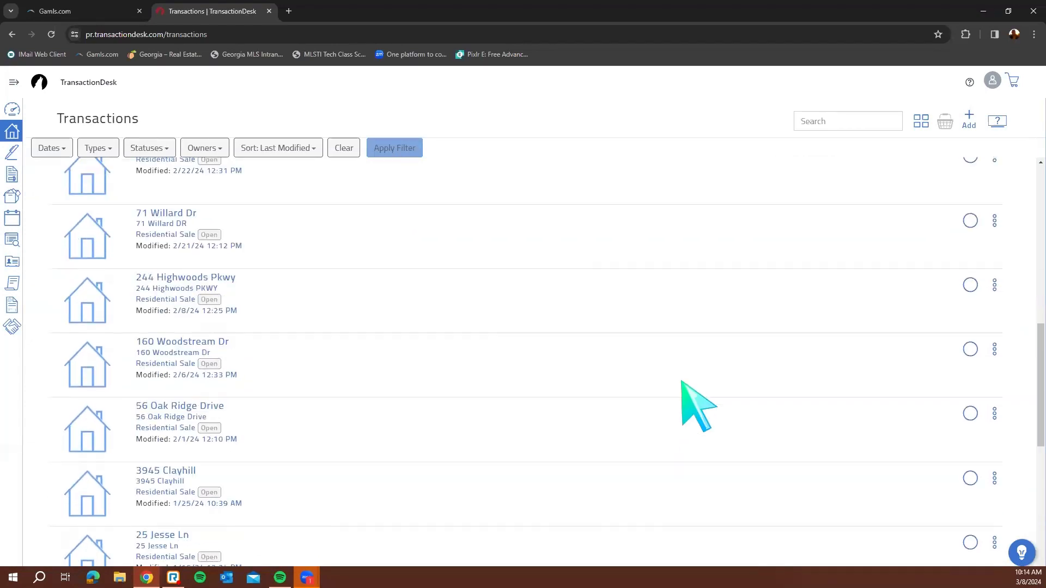
{"action": "scroll", "coordinate": [681, 382], "scroll_direction": "down", "scroll_amount": 6}
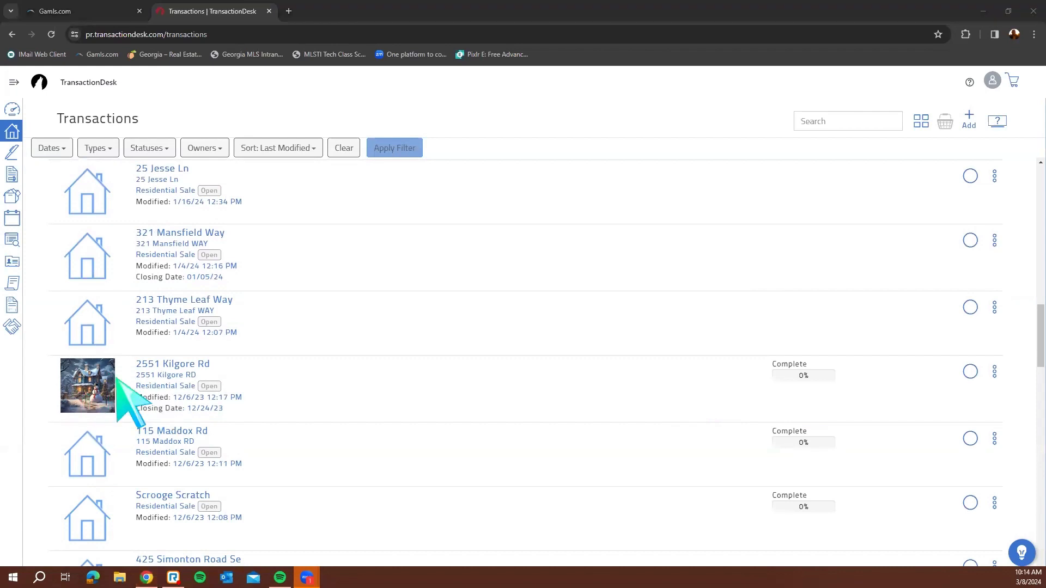
{"action": "scroll", "coordinate": [605, 406], "scroll_direction": "down", "scroll_amount": 4}
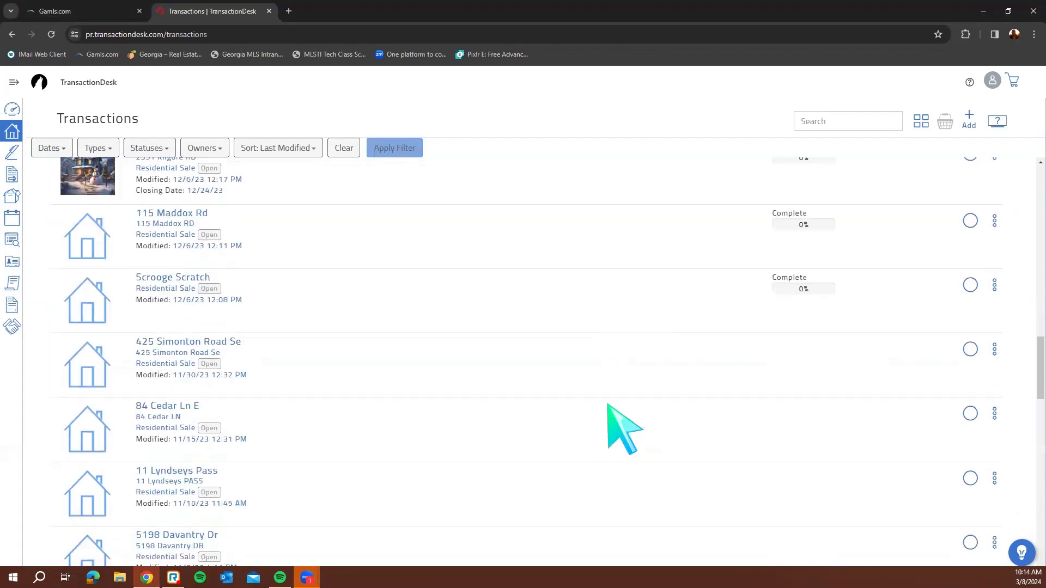
{"action": "scroll", "coordinate": [609, 406], "scroll_direction": "down", "scroll_amount": 7}
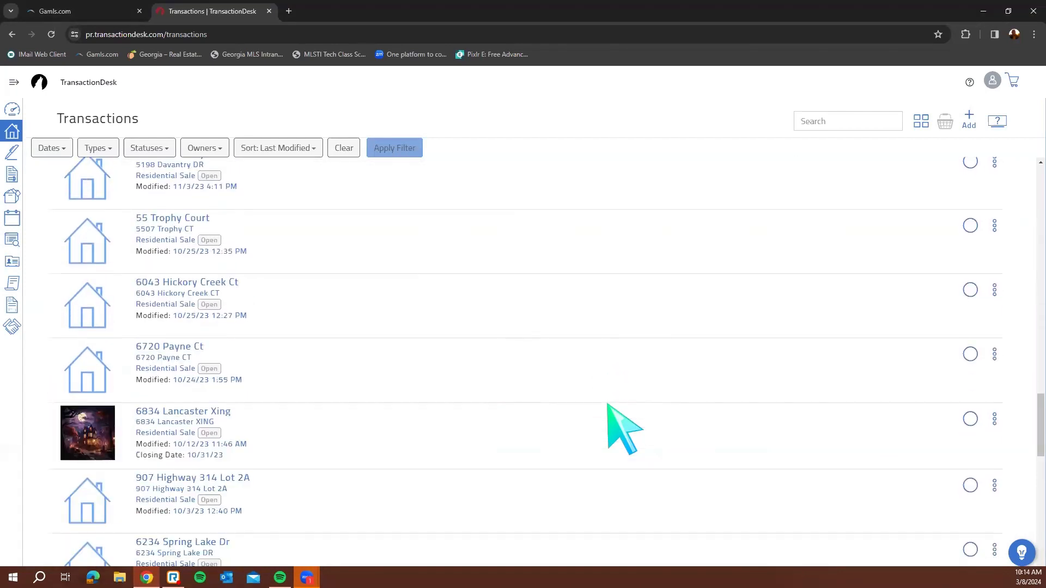
{"action": "scroll", "coordinate": [607, 405], "scroll_direction": "down", "scroll_amount": 2}
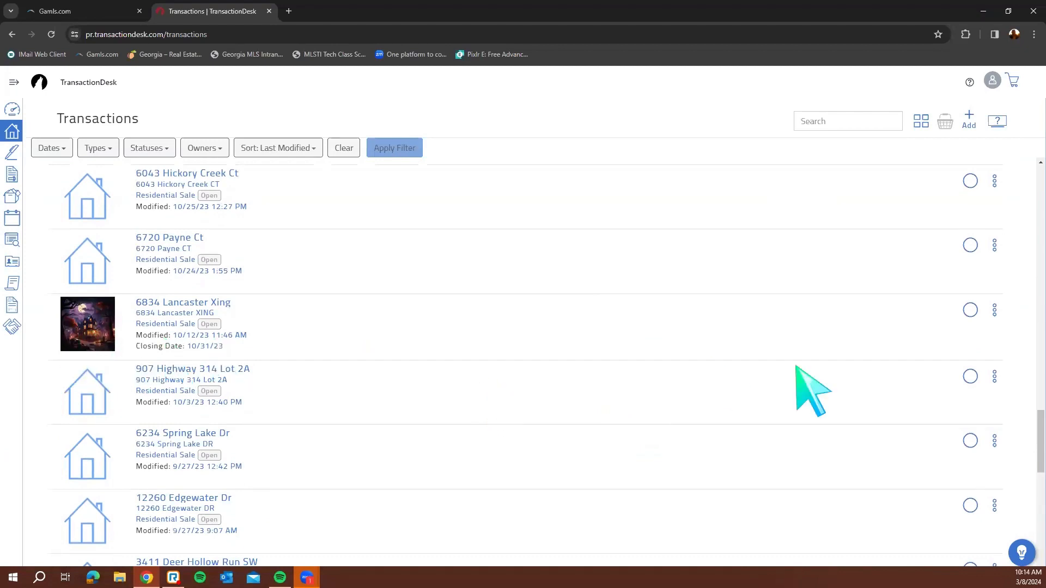
{"action": "scroll", "coordinate": [872, 436], "scroll_direction": "down", "scroll_amount": 2}
{"action": "scroll", "coordinate": [831, 447], "scroll_direction": "up", "scroll_amount": 14}
{"action": "scroll", "coordinate": [834, 452], "scroll_direction": "up", "scroll_amount": 15}
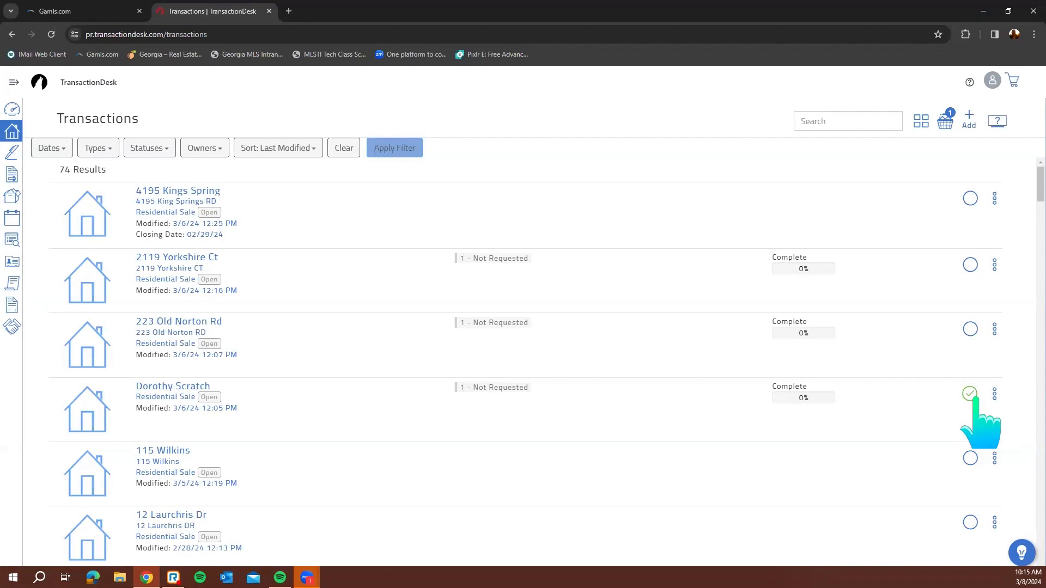
Delete the transaction held in the basket and confirm with Yes
{"action": "left_click", "coordinate": [945, 122]}
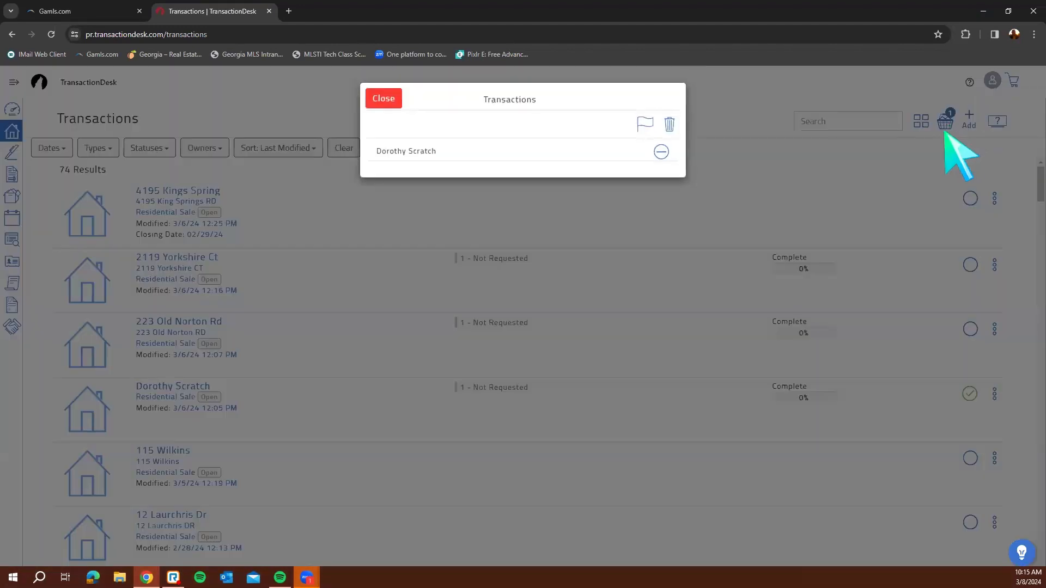
{"action": "left_click", "coordinate": [669, 124]}
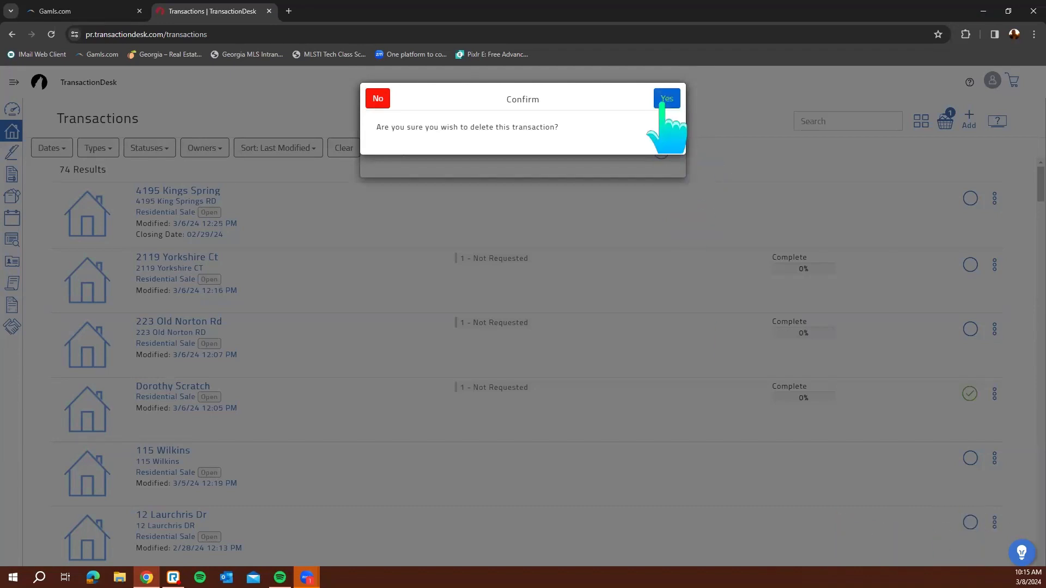
{"action": "left_click", "coordinate": [665, 101]}
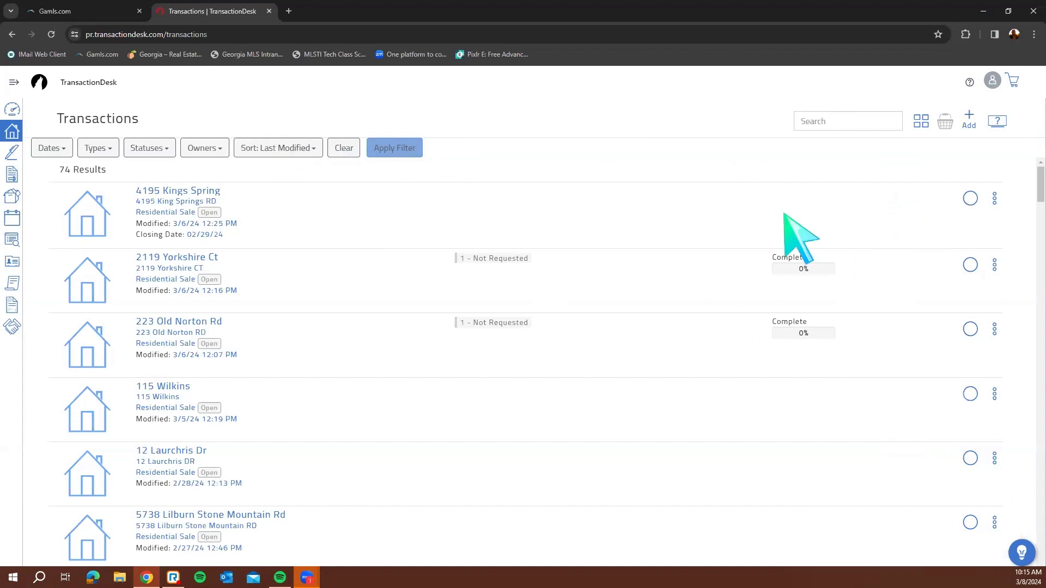
{"action": "left_click", "coordinate": [295, 155]}
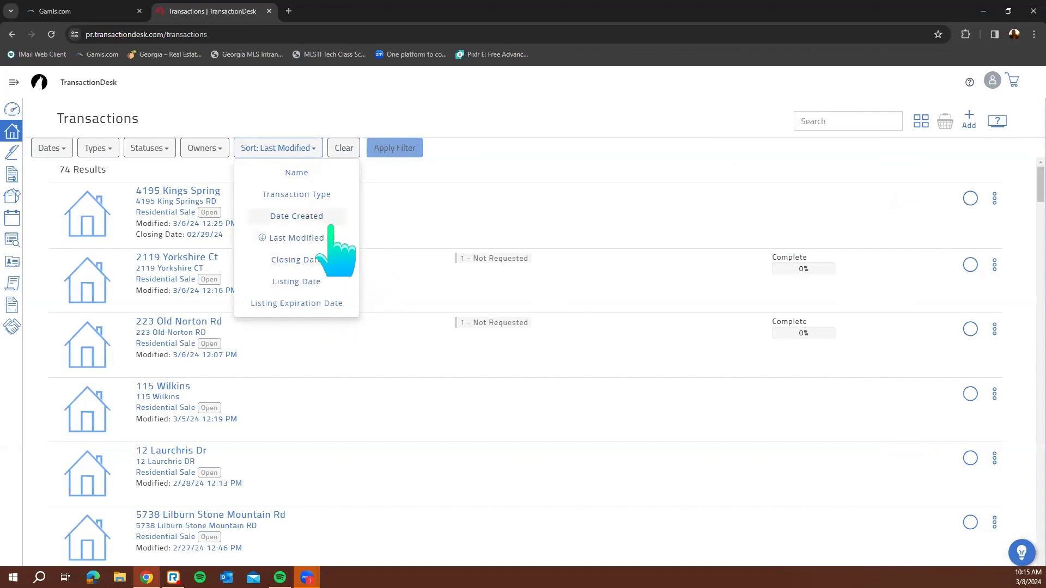
{"action": "left_click", "coordinate": [552, 156]}
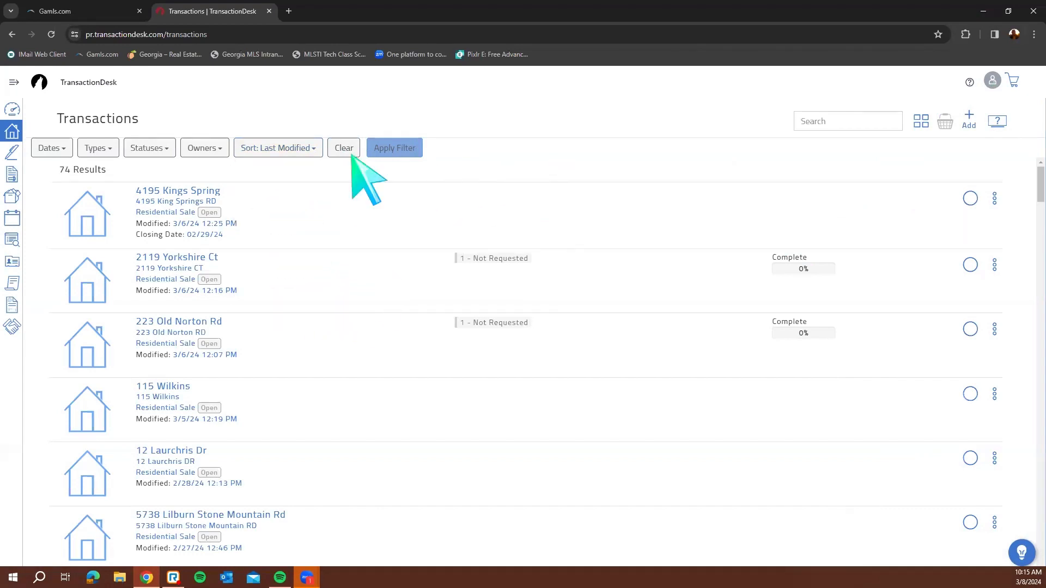
{"action": "left_click", "coordinate": [301, 150]}
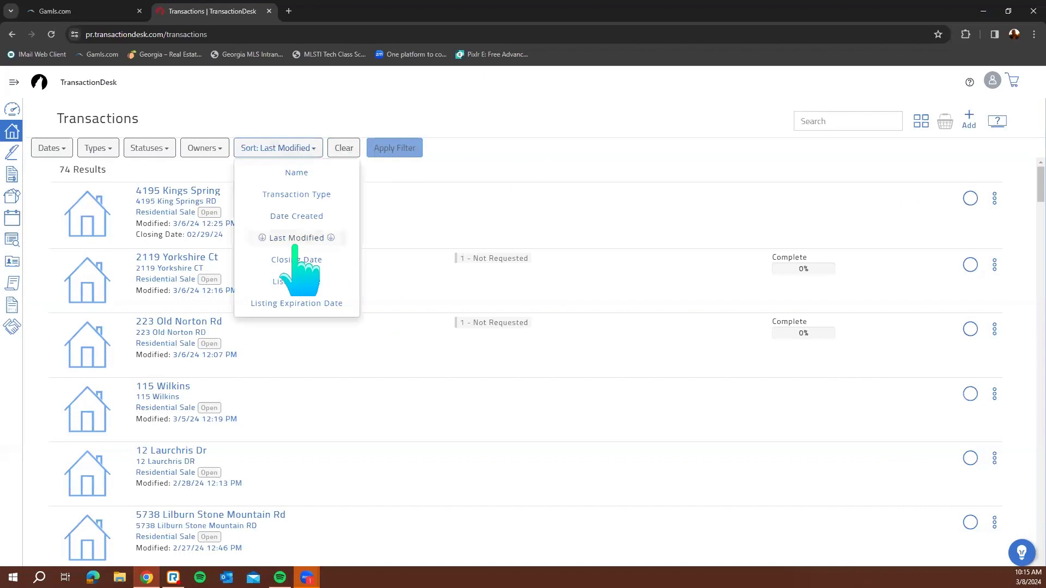
{"action": "left_click", "coordinate": [523, 144]}
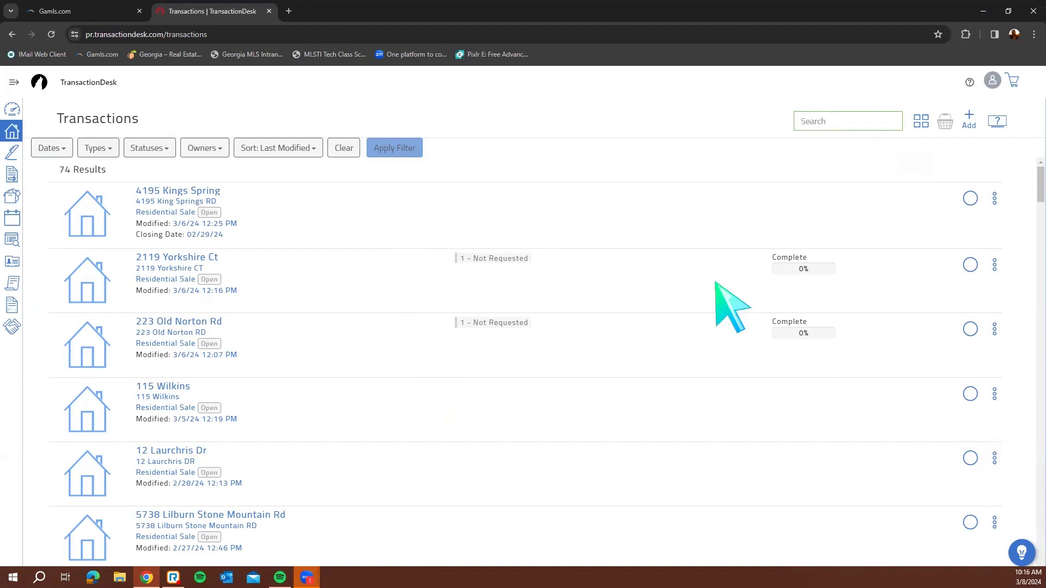
{"action": "left_click", "coordinate": [921, 121]}
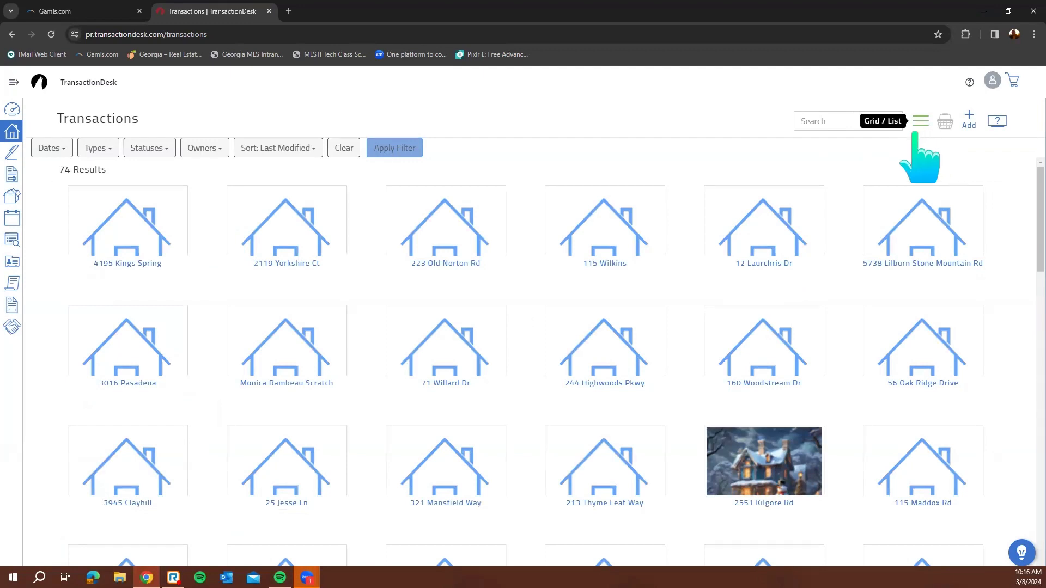
{"action": "scroll", "coordinate": [752, 267], "scroll_direction": "down", "scroll_amount": 6}
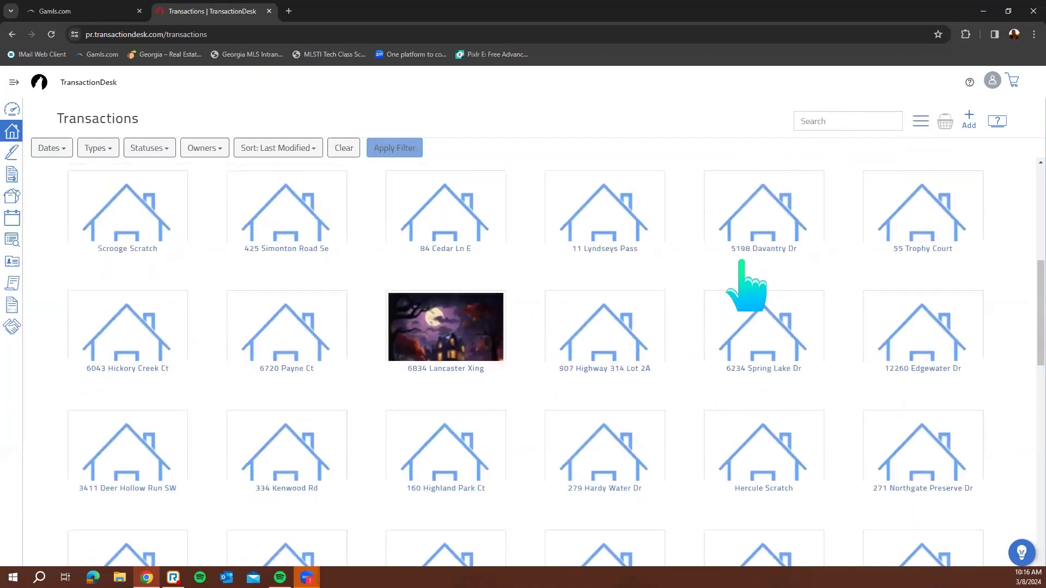
{"action": "scroll", "coordinate": [747, 280], "scroll_direction": "up", "scroll_amount": 7}
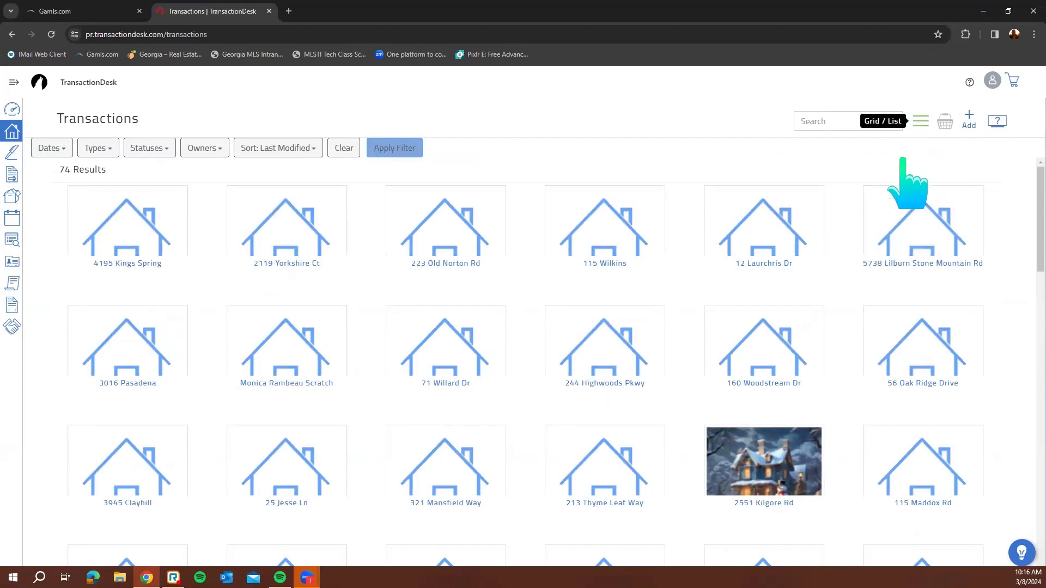
{"action": "left_click", "coordinate": [910, 140]}
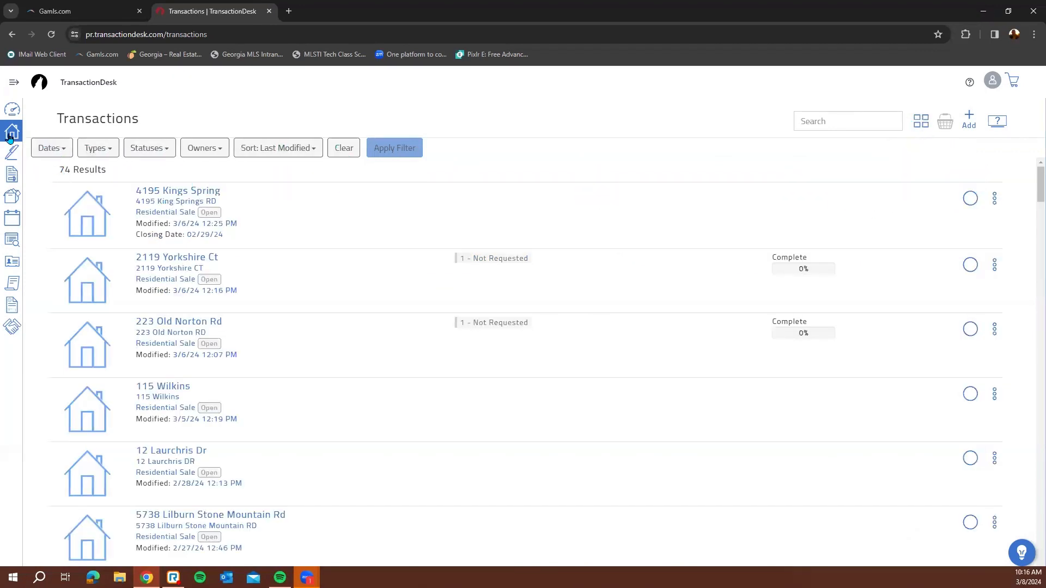
Cancel the new transaction, return to the dashboard, and go to Signings from the sidebar
{"action": "left_click", "coordinate": [969, 117]}
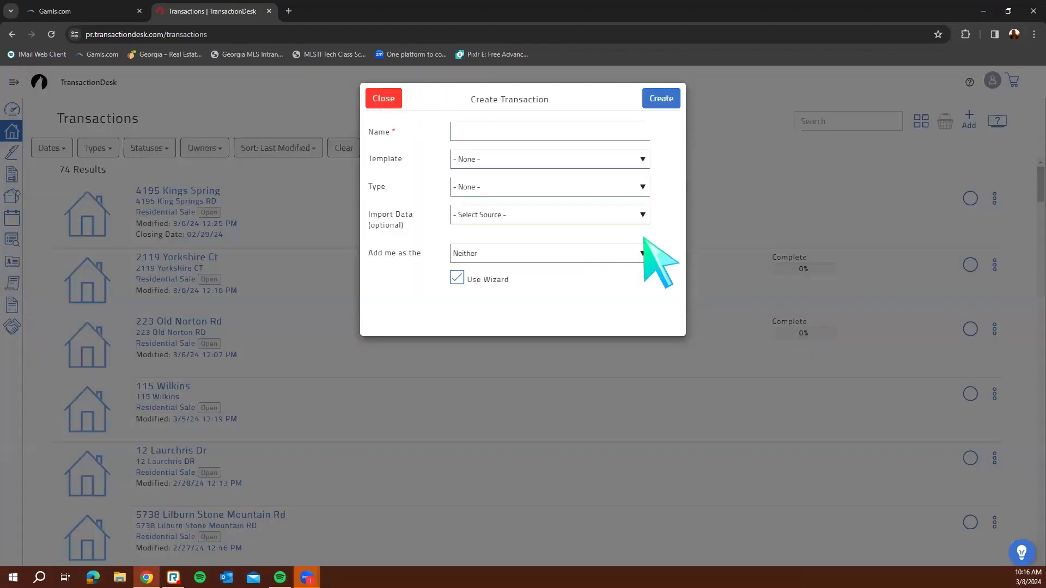
{"action": "left_click", "coordinate": [384, 99]}
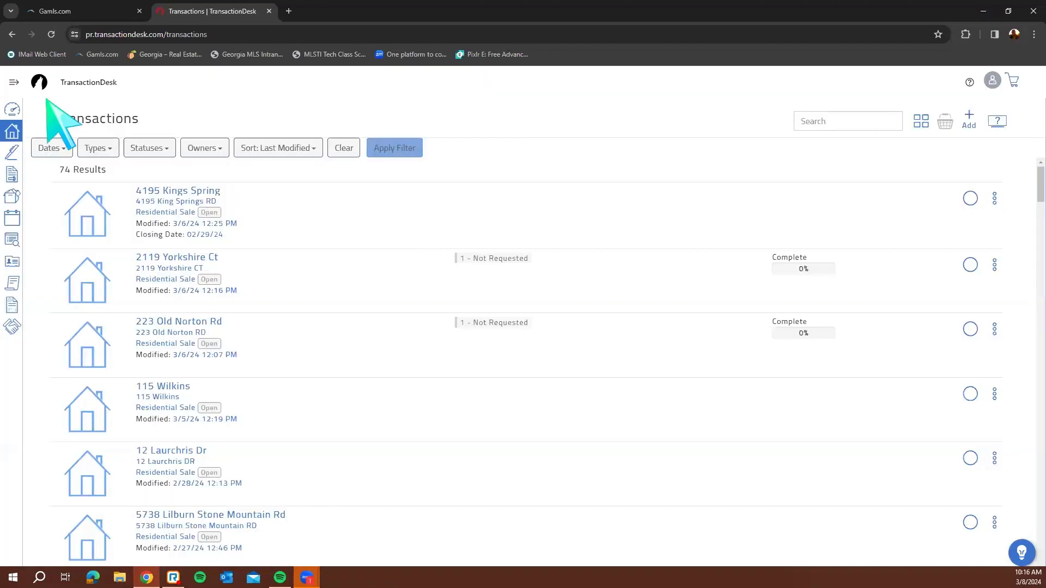
{"action": "left_click", "coordinate": [10, 112]}
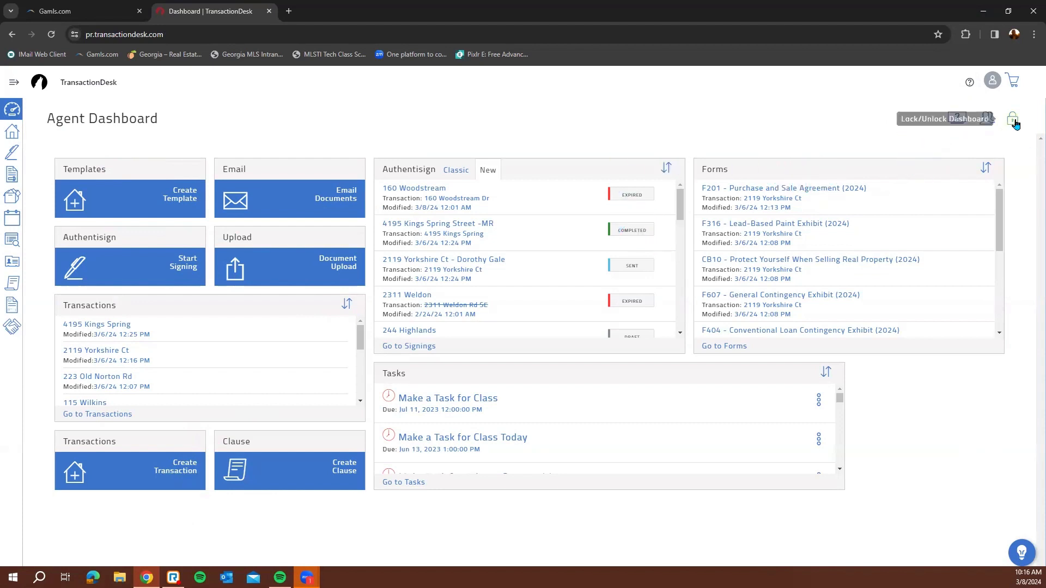
{"action": "left_click", "coordinate": [14, 82]}
{"action": "left_click", "coordinate": [46, 155]}
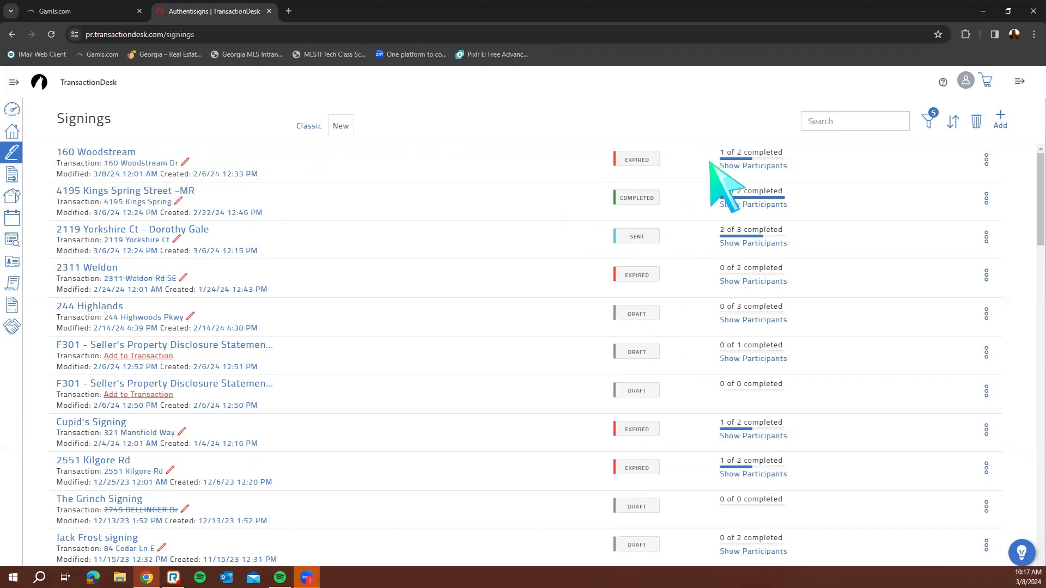
Show one signing's participants, then delete the expired 0-of-2 signing and confirm
{"action": "left_click", "coordinate": [770, 166]}
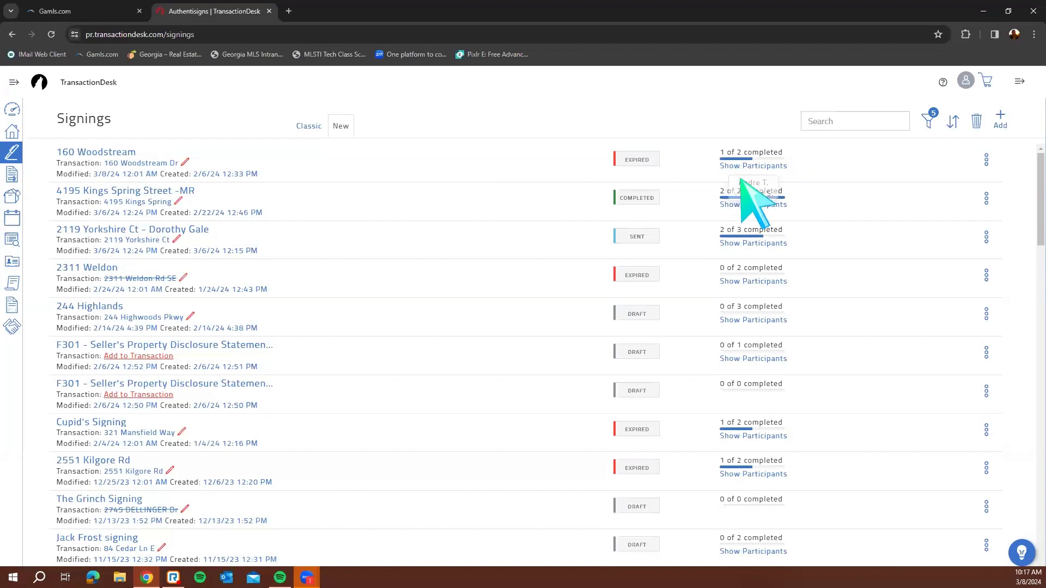
{"action": "mouse_move", "coordinate": [784, 168]}
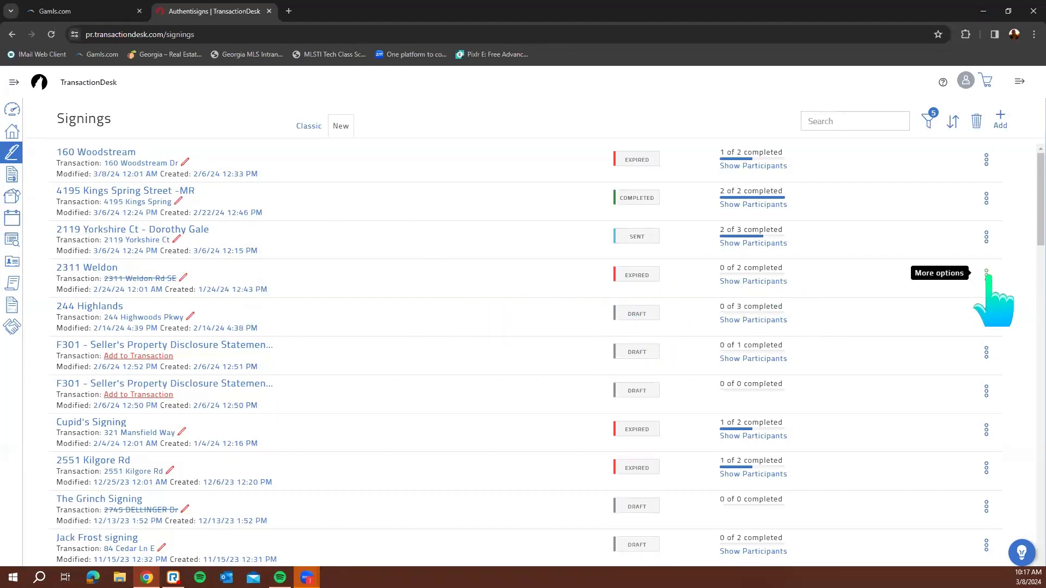
{"action": "left_click", "coordinate": [986, 272]}
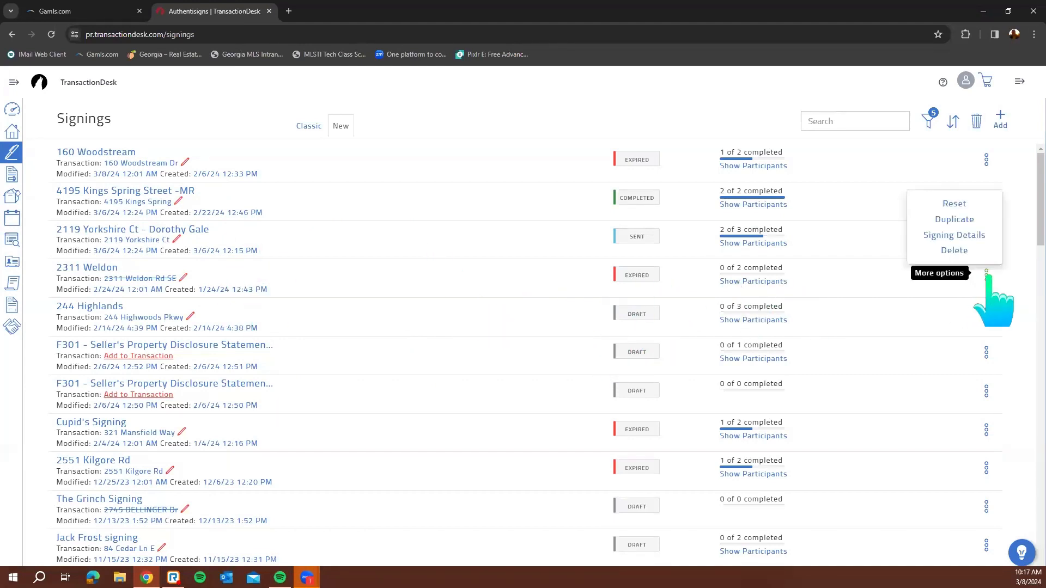
{"action": "left_click", "coordinate": [954, 252]}
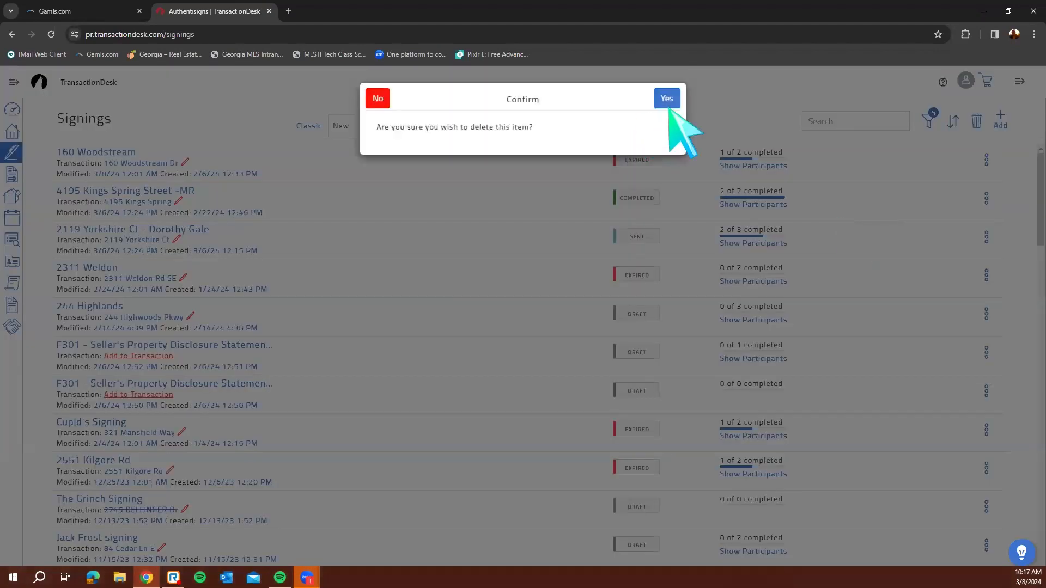
{"action": "left_click", "coordinate": [665, 97]}
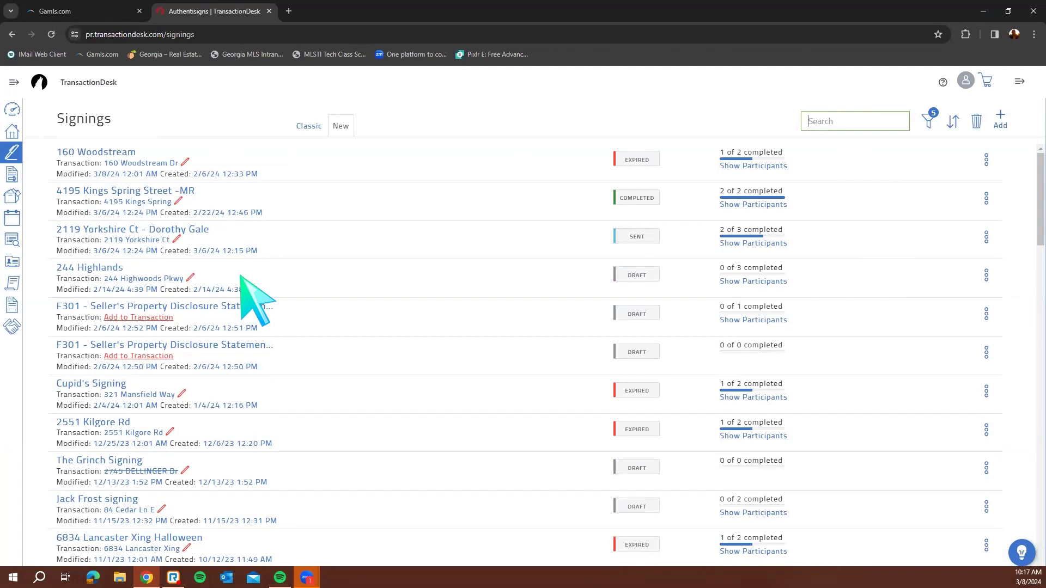
{"action": "left_click", "coordinate": [1003, 118]}
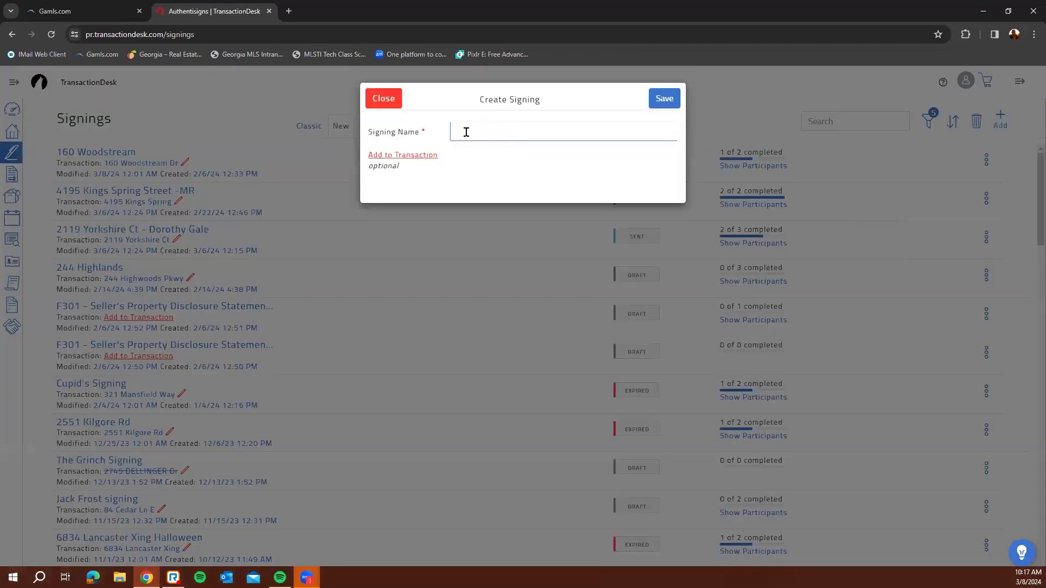
{"action": "left_click", "coordinate": [466, 132]}
{"action": "left_click", "coordinate": [444, 172]}
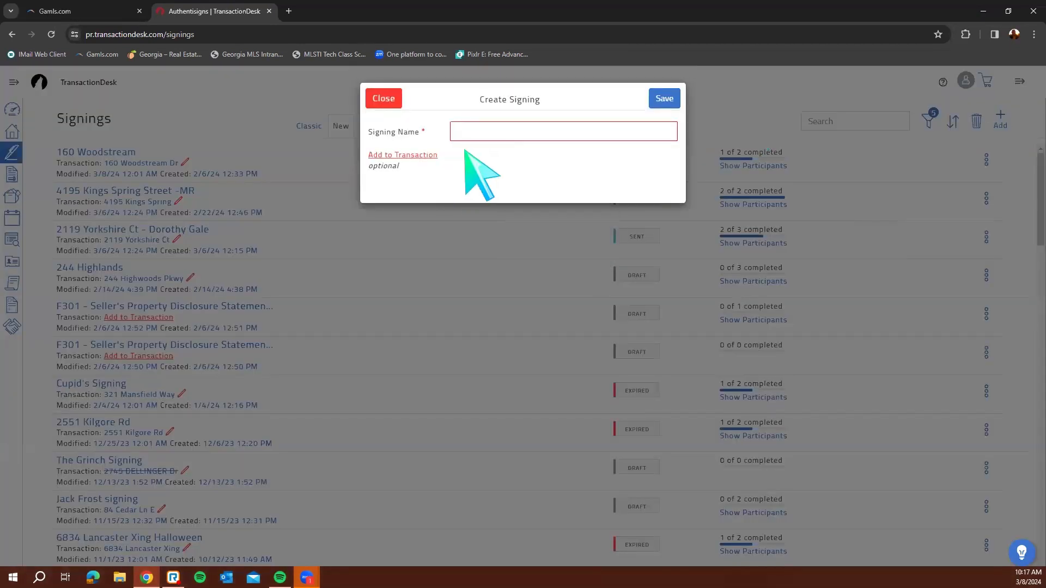
{"action": "left_click", "coordinate": [417, 156]}
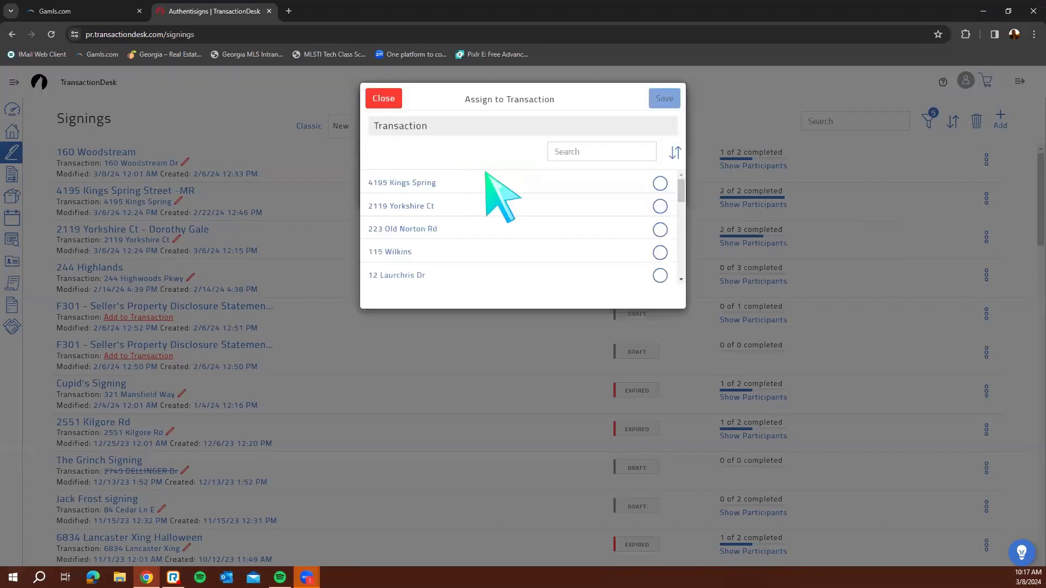
{"action": "left_click", "coordinate": [659, 183]}
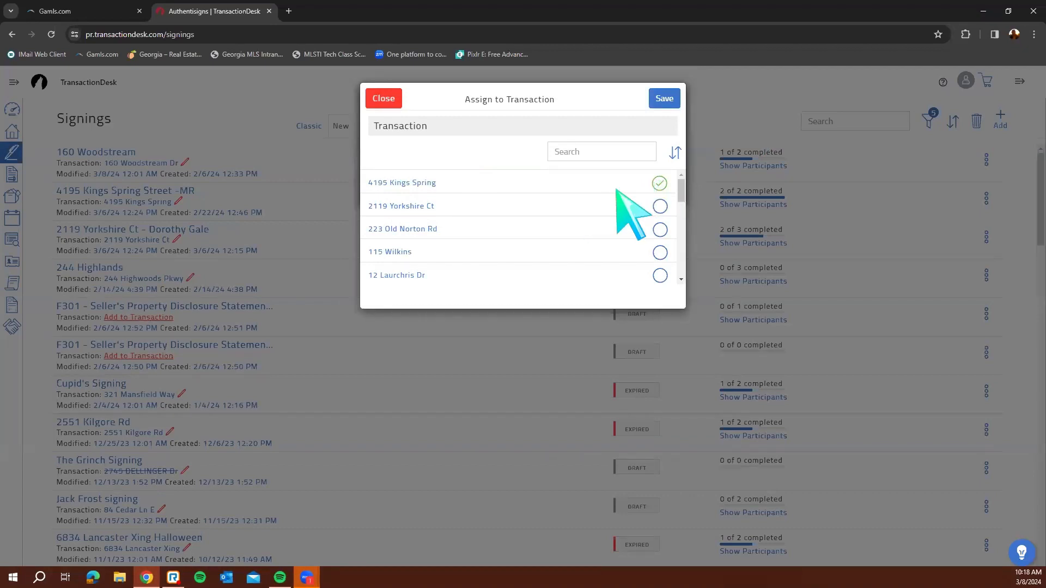
{"action": "left_click", "coordinate": [391, 98]}
{"action": "left_click", "coordinate": [390, 100]}
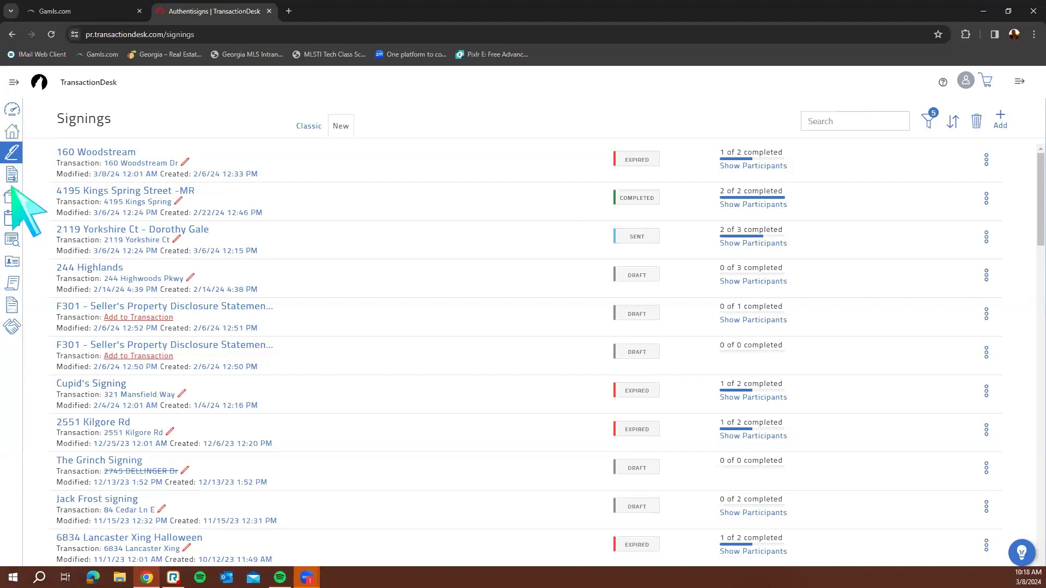
Open Forms from the expanded sidebar menu and browse its library folders
{"action": "left_click", "coordinate": [12, 85]}
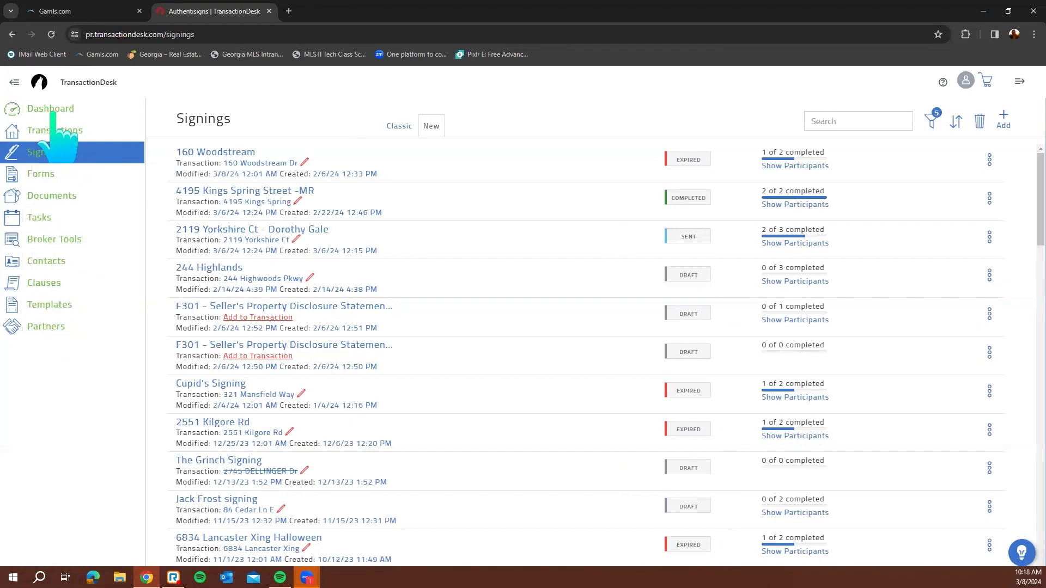
{"action": "left_click", "coordinate": [53, 180]}
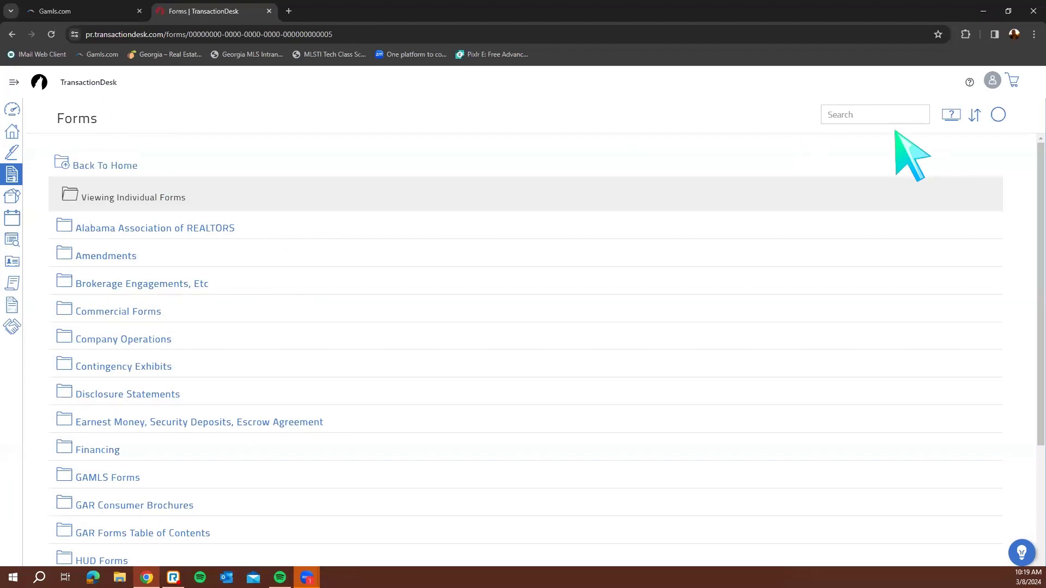
{"action": "scroll", "coordinate": [287, 454], "scroll_direction": "down", "scroll_amount": 3}
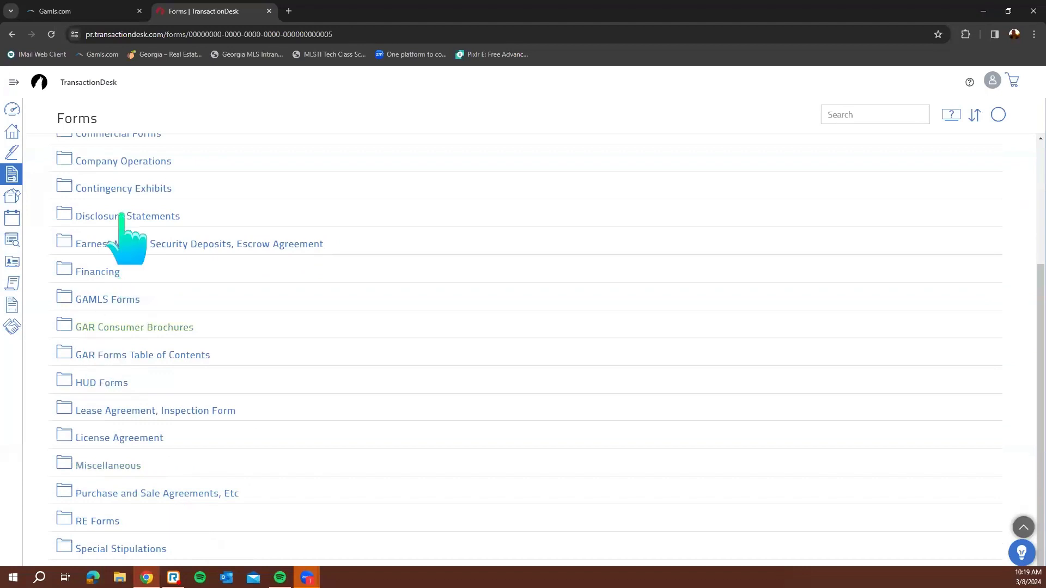
{"action": "left_click", "coordinate": [14, 83]}
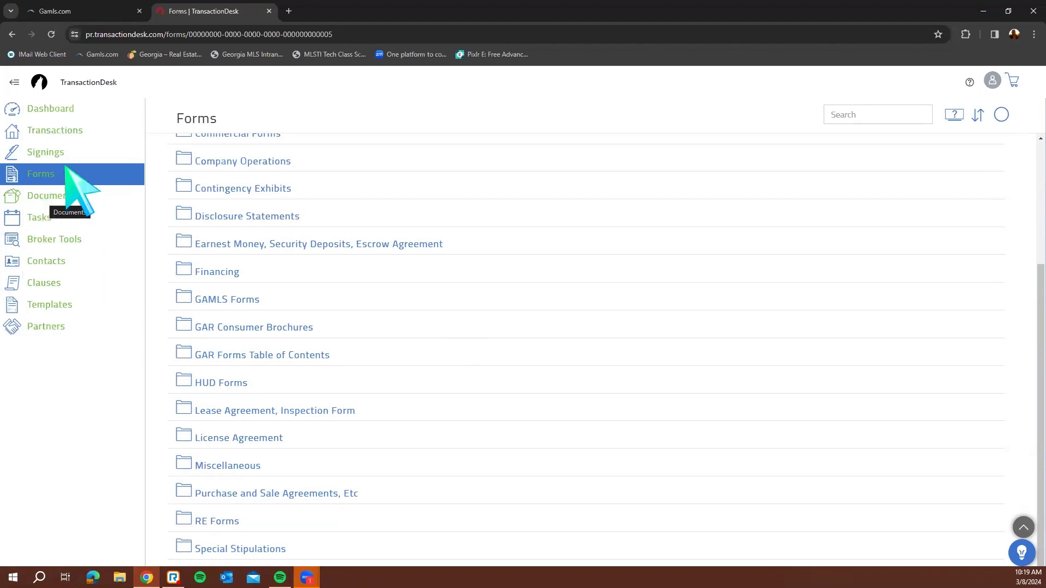
{"action": "left_click", "coordinate": [15, 81]}
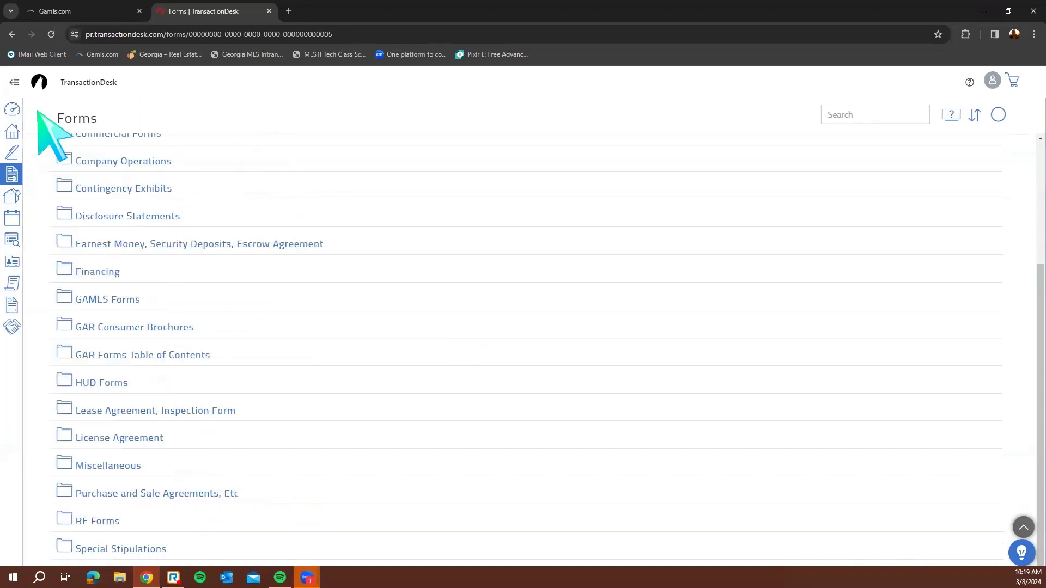
{"action": "scroll", "coordinate": [505, 330], "scroll_direction": "up", "scroll_amount": 5}
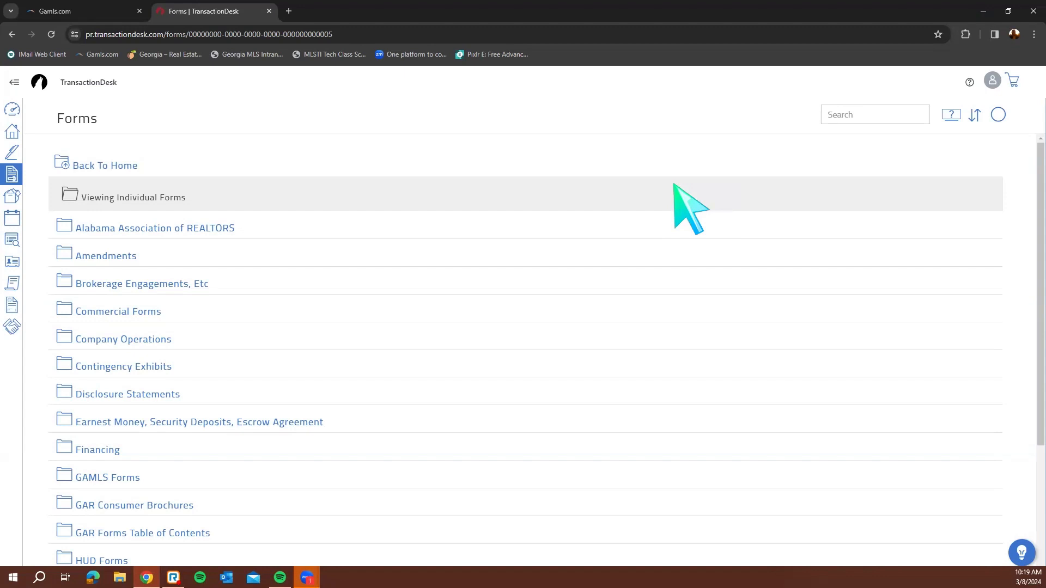
Search the forms library for form F201
{"action": "left_click", "coordinate": [860, 114]}
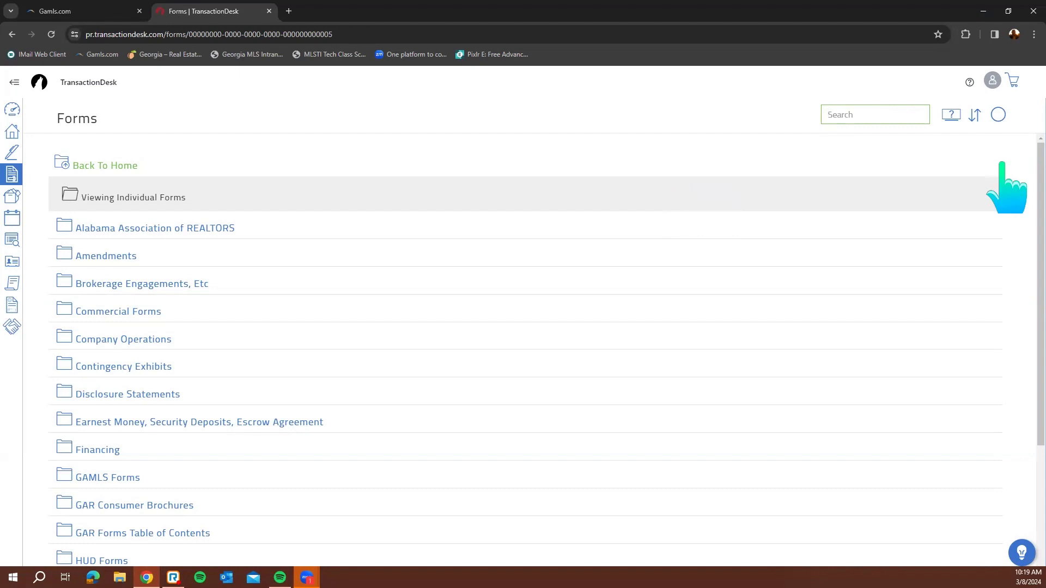
{"action": "type", "text": "F201"}
{"action": "key", "text": "Return"}
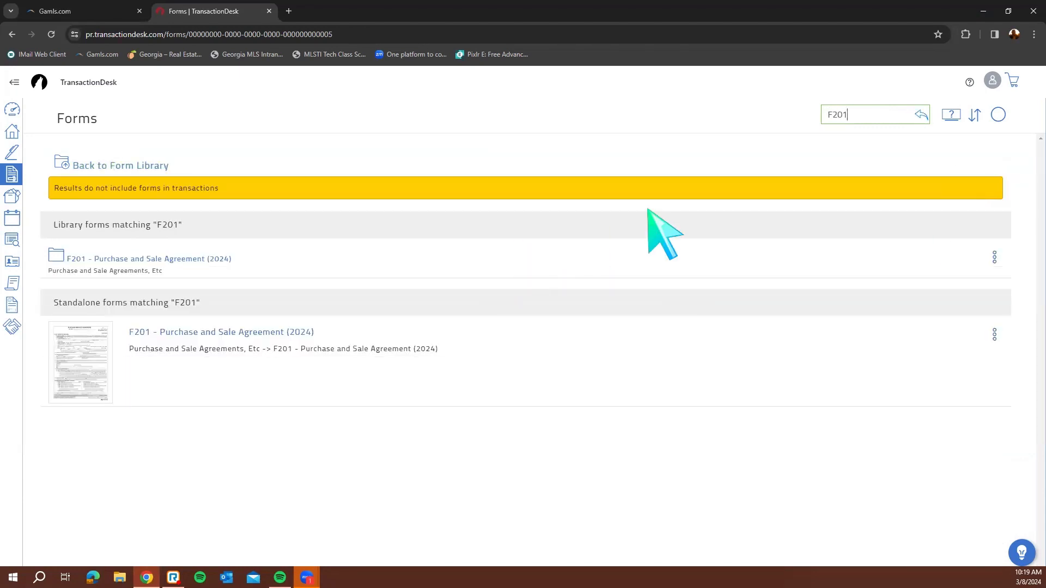
Replace the search term with BROKER, review the matching forms, then clear the search box
{"action": "double_click", "coordinate": [845, 113]}
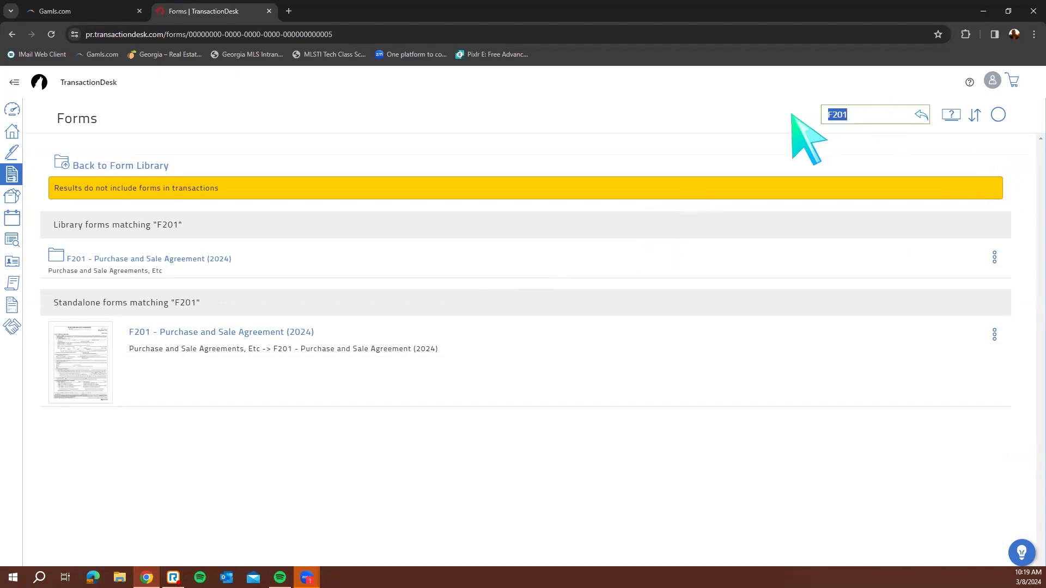
{"action": "key", "text": "BackSpace"}
{"action": "type", "text": "BROKER"}
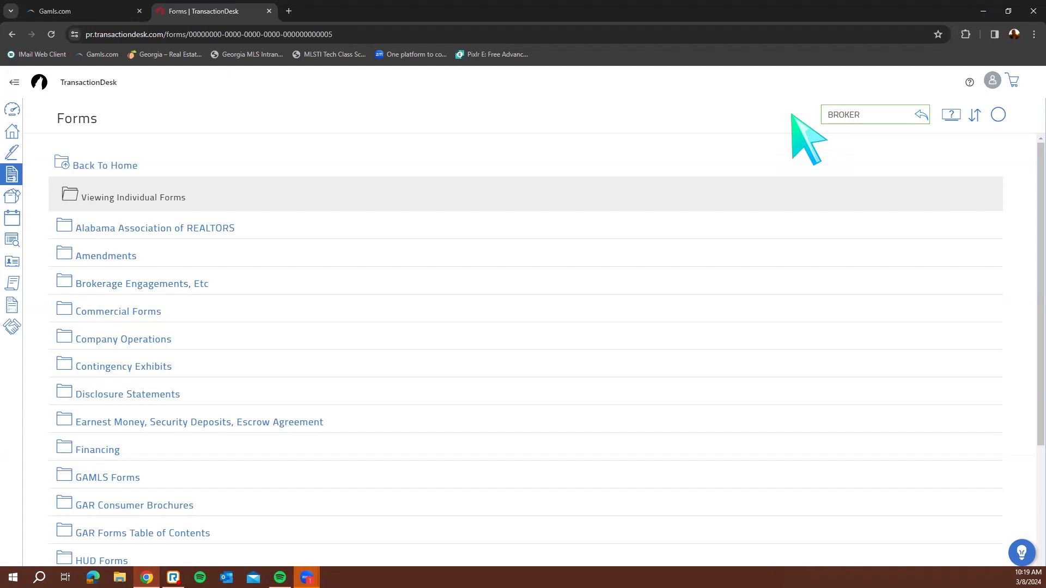
{"action": "key", "text": "Return"}
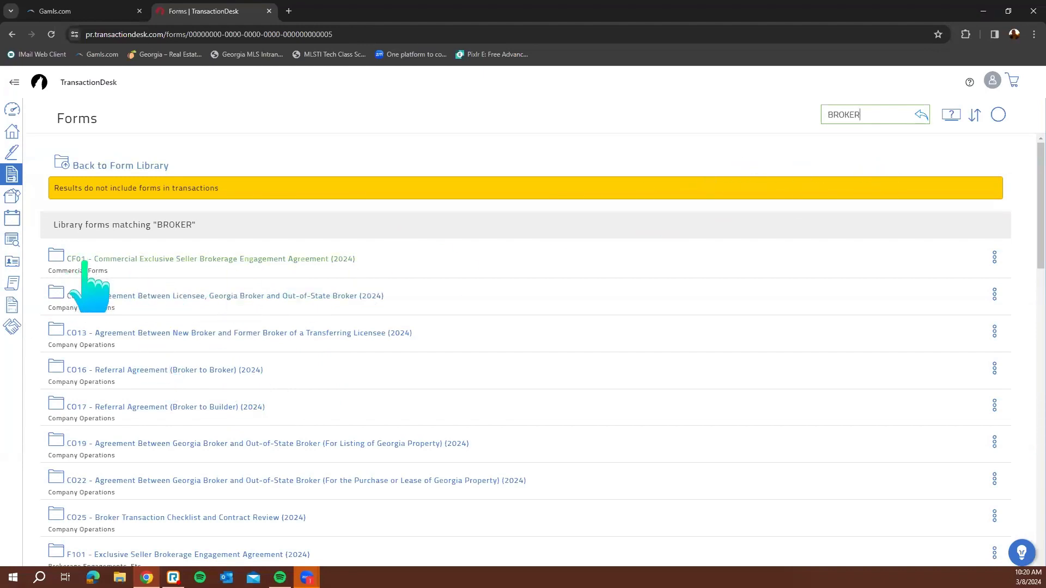
{"action": "double_click", "coordinate": [869, 115]}
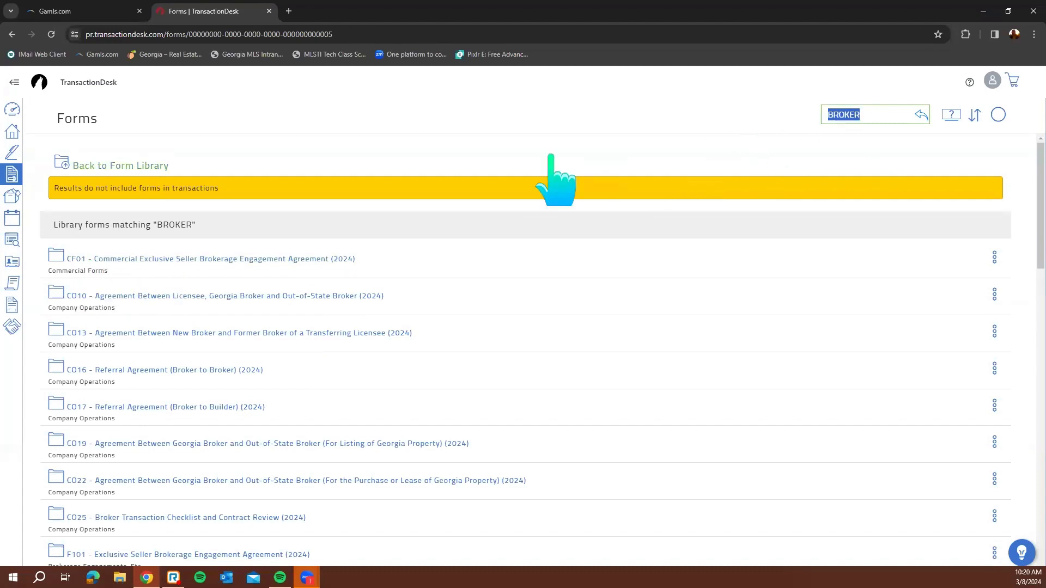
{"action": "key", "text": "BackSpace"}
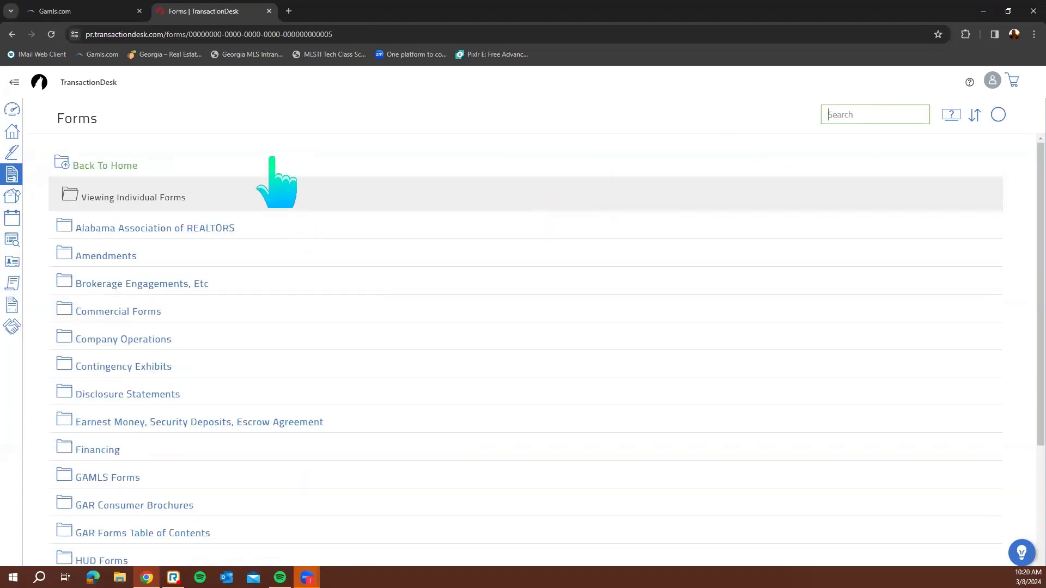
In Individual Forms, open GAR Forms Table of Contents and select the 2024 Table of Contents form
{"action": "left_click", "coordinate": [242, 162]}
{"action": "left_click", "coordinate": [149, 159]}
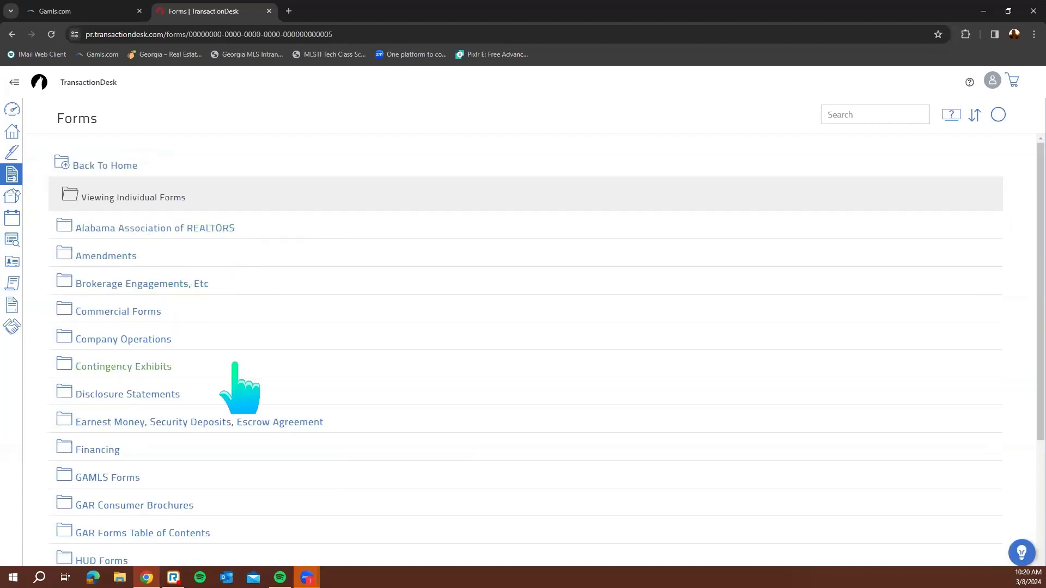
{"action": "scroll", "coordinate": [233, 381], "scroll_direction": "down", "scroll_amount": 2}
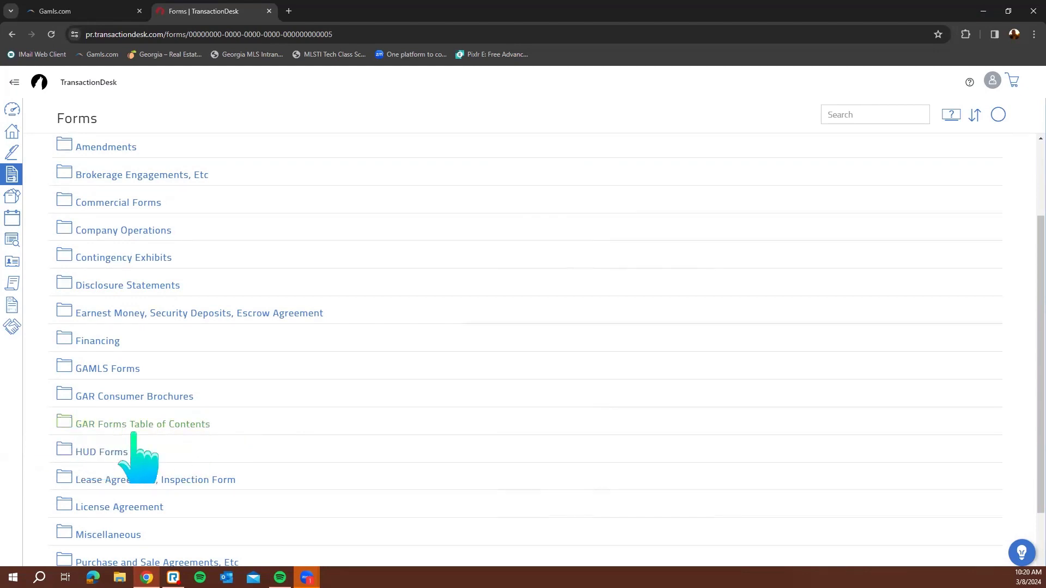
{"action": "left_click", "coordinate": [178, 425]}
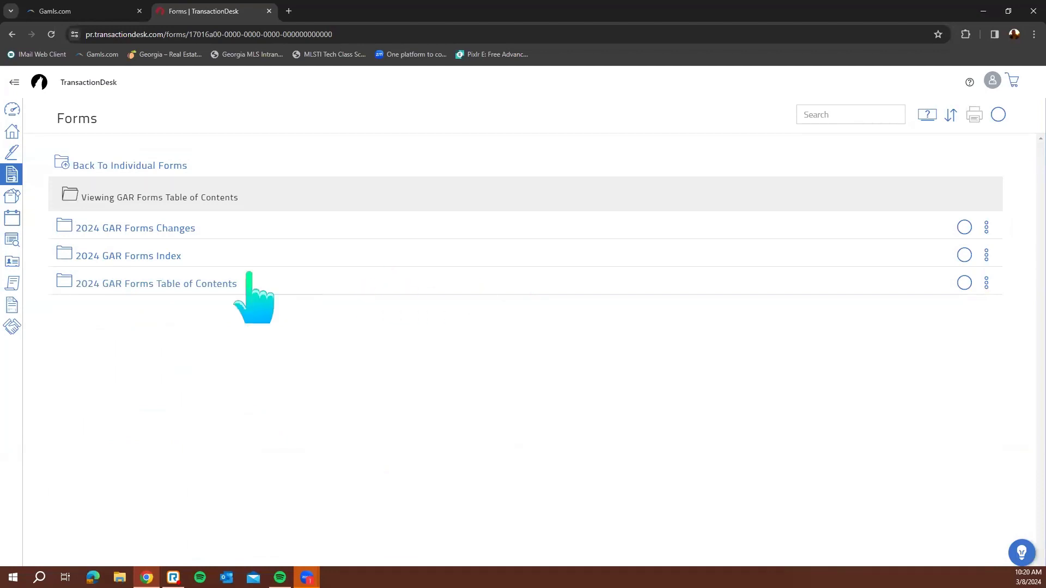
{"action": "left_click", "coordinate": [205, 287]}
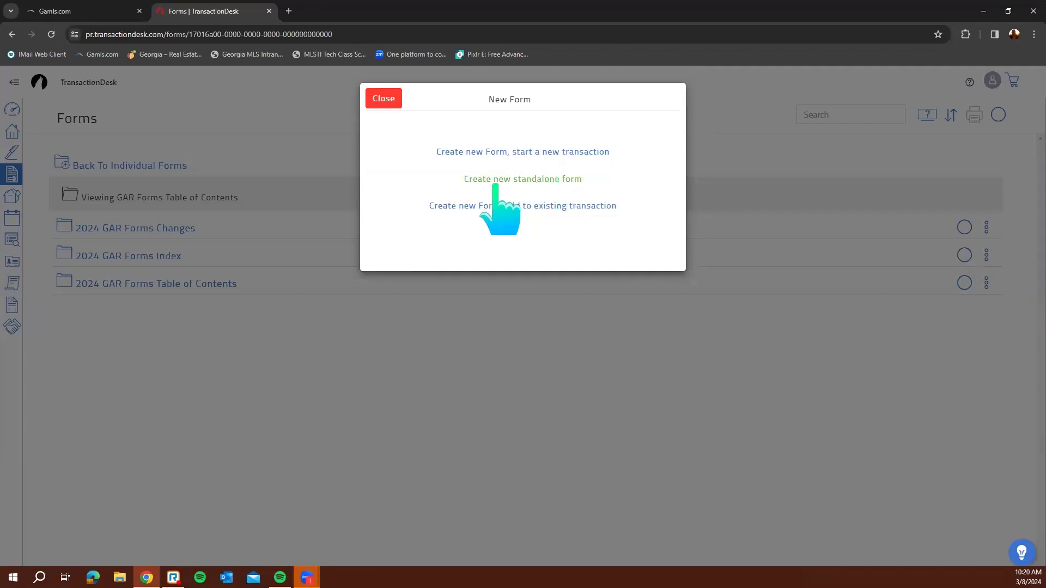
Choose 'Create new standalone form' for the 2024 GAR Forms Table of Contents and open it
{"action": "left_click", "coordinate": [549, 184]}
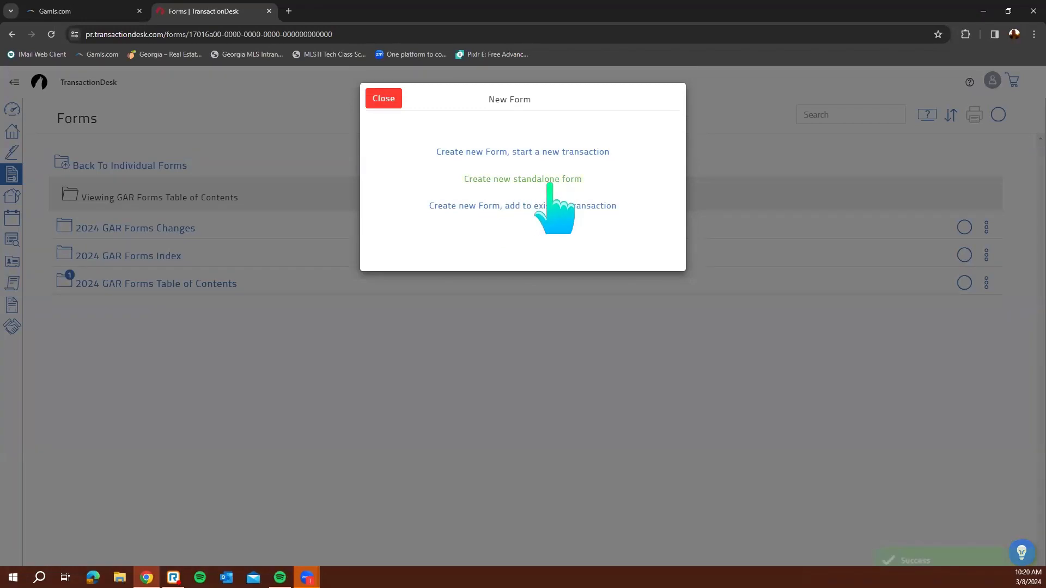
{"action": "left_click", "coordinate": [549, 180]}
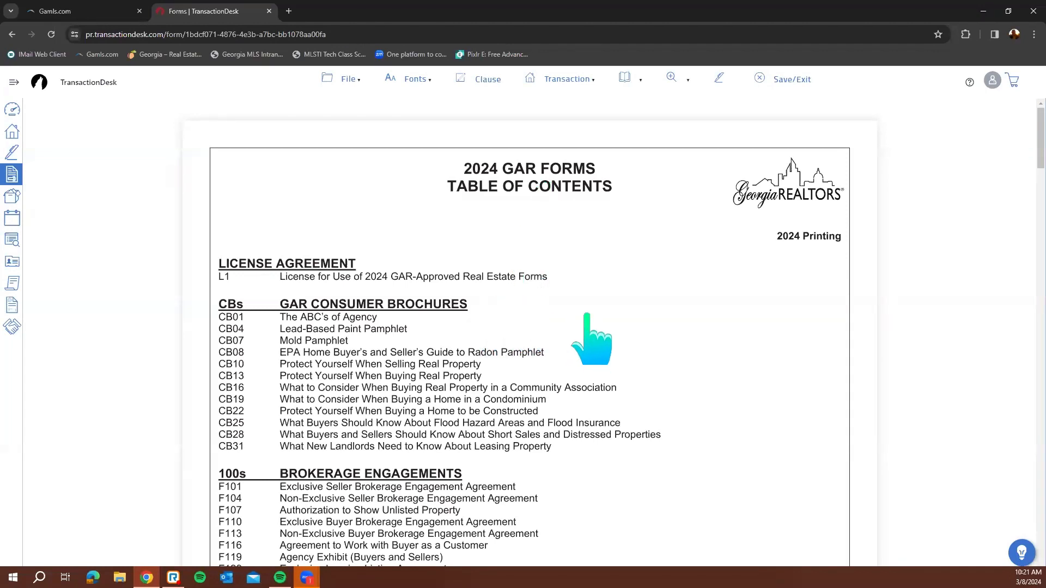
Read through the 2024 GAR Forms Table of Contents pages, then Save/Exit the form
{"action": "scroll", "coordinate": [327, 364], "scroll_direction": "down", "scroll_amount": 1}
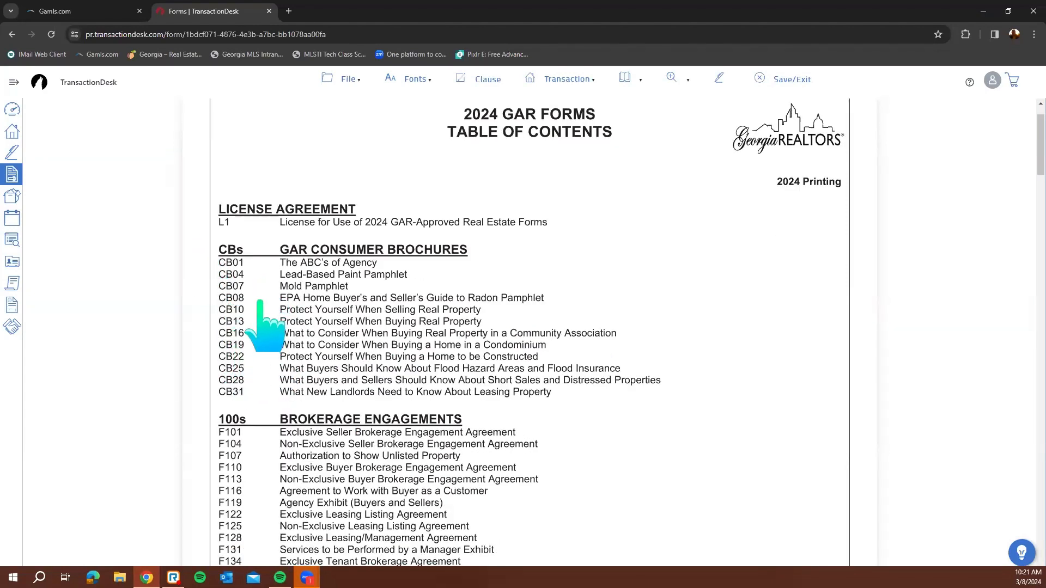
{"action": "scroll", "coordinate": [264, 324], "scroll_direction": "down", "scroll_amount": 3}
{"action": "scroll", "coordinate": [240, 380], "scroll_direction": "down", "scroll_amount": 11}
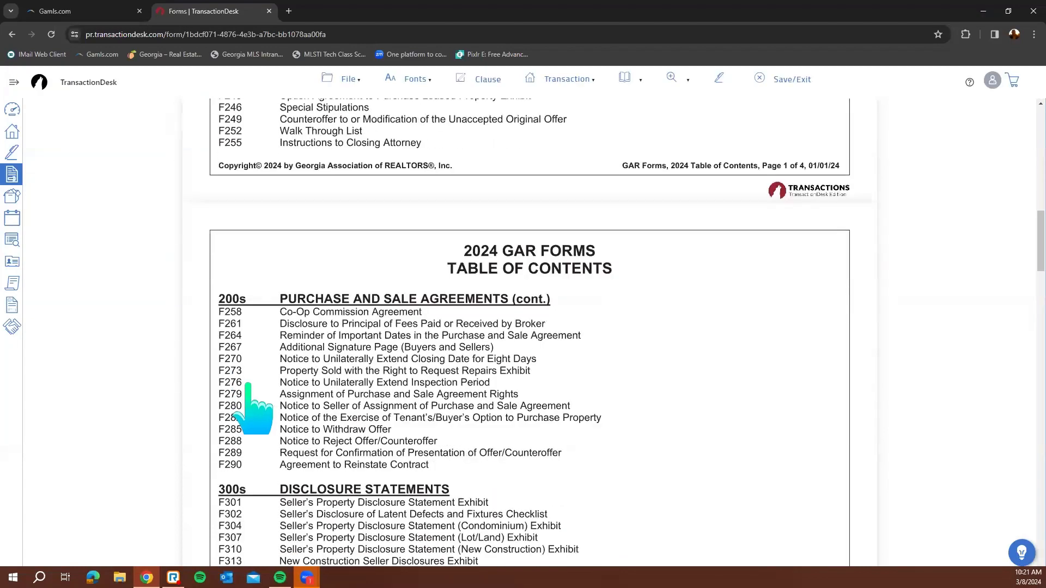
{"action": "scroll", "coordinate": [248, 384], "scroll_direction": "up", "scroll_amount": 20}
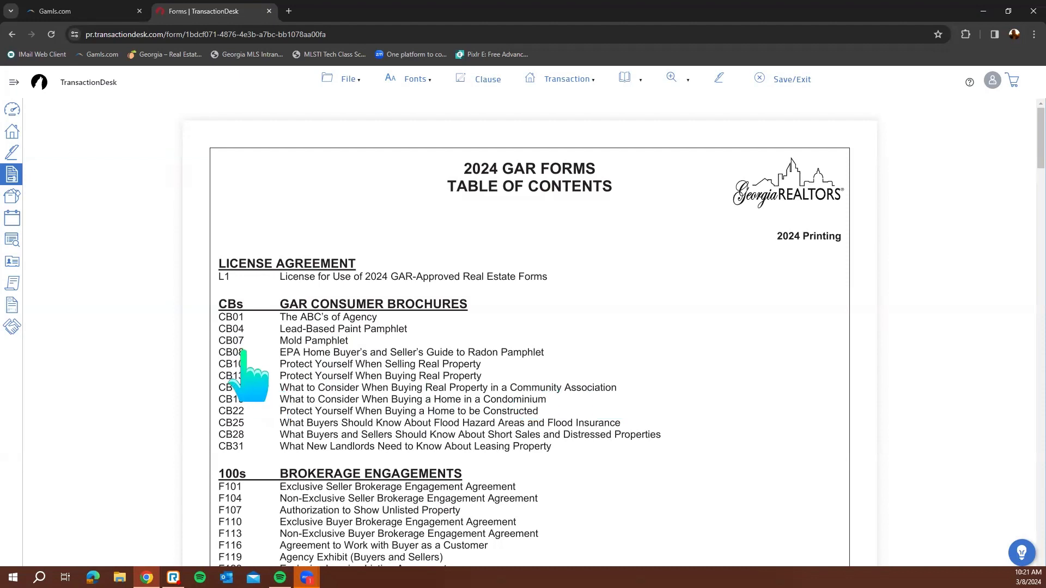
{"action": "scroll", "coordinate": [255, 430], "scroll_direction": "down", "scroll_amount": 3}
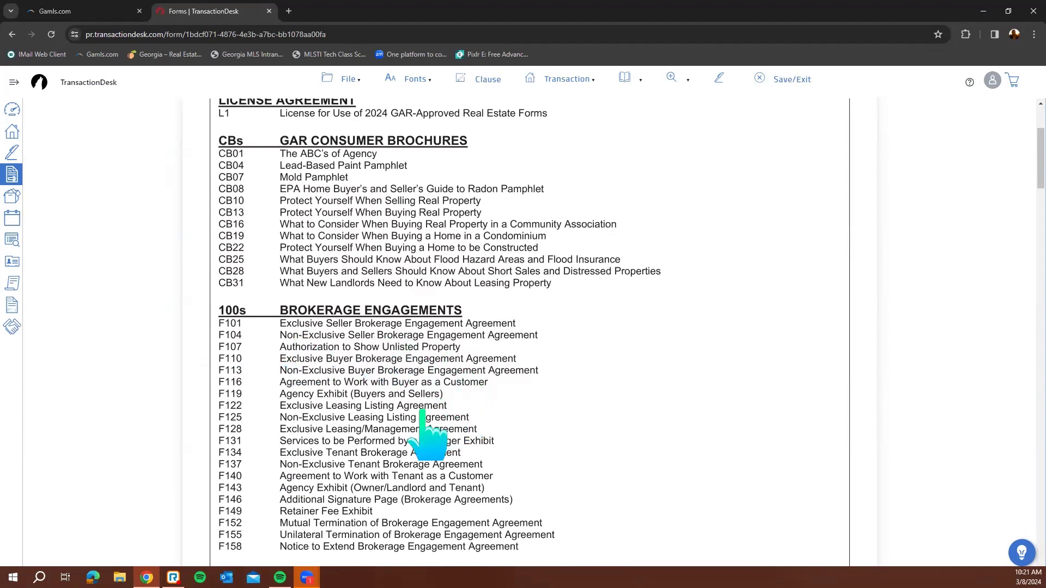
{"action": "scroll", "coordinate": [379, 430], "scroll_direction": "down", "scroll_amount": 2}
{"action": "scroll", "coordinate": [380, 430], "scroll_direction": "down", "scroll_amount": 2}
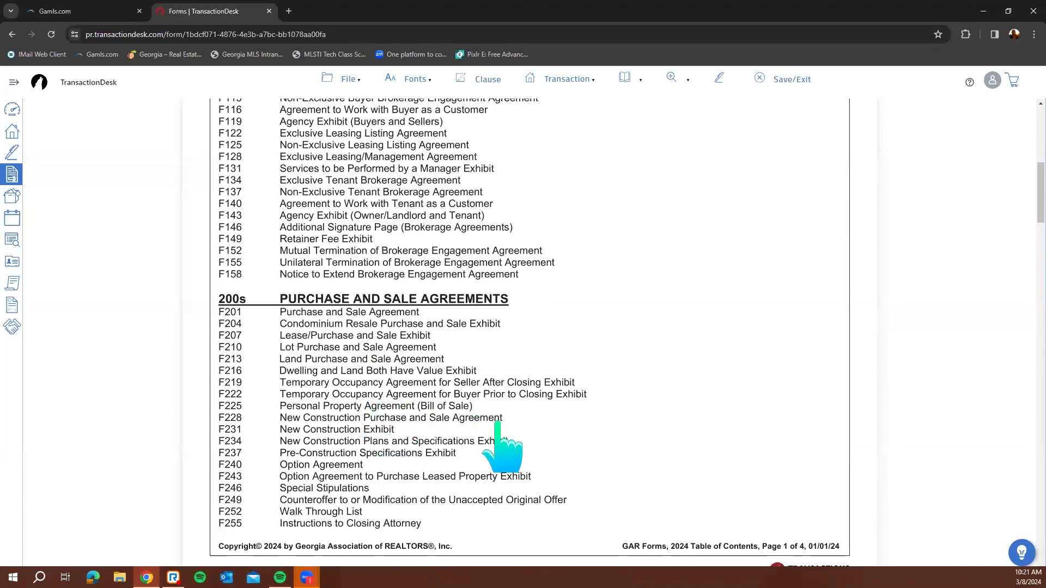
{"action": "scroll", "coordinate": [591, 466], "scroll_direction": "down", "scroll_amount": 8}
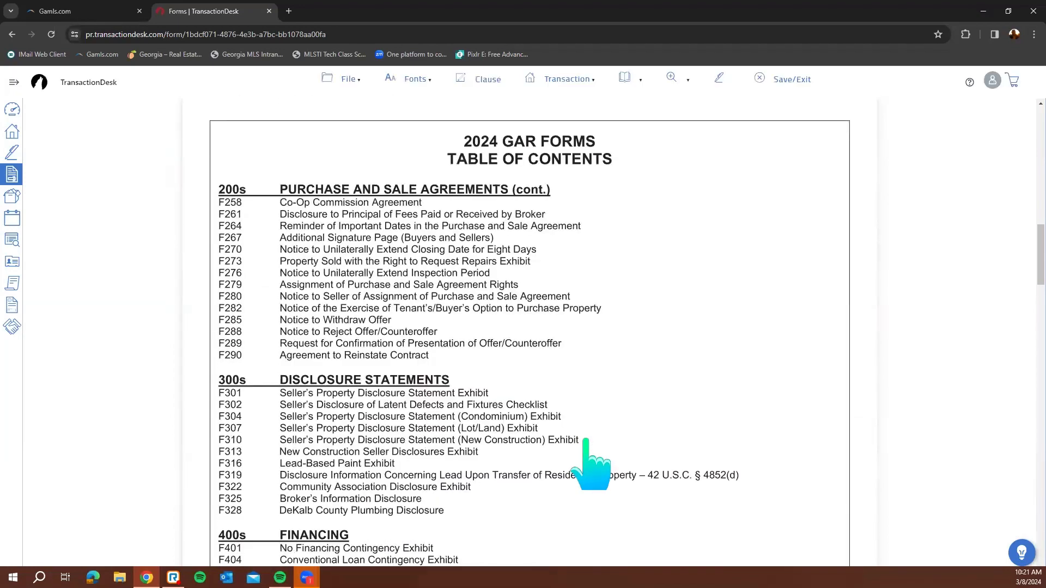
{"action": "scroll", "coordinate": [591, 466], "scroll_direction": "down", "scroll_amount": 14}
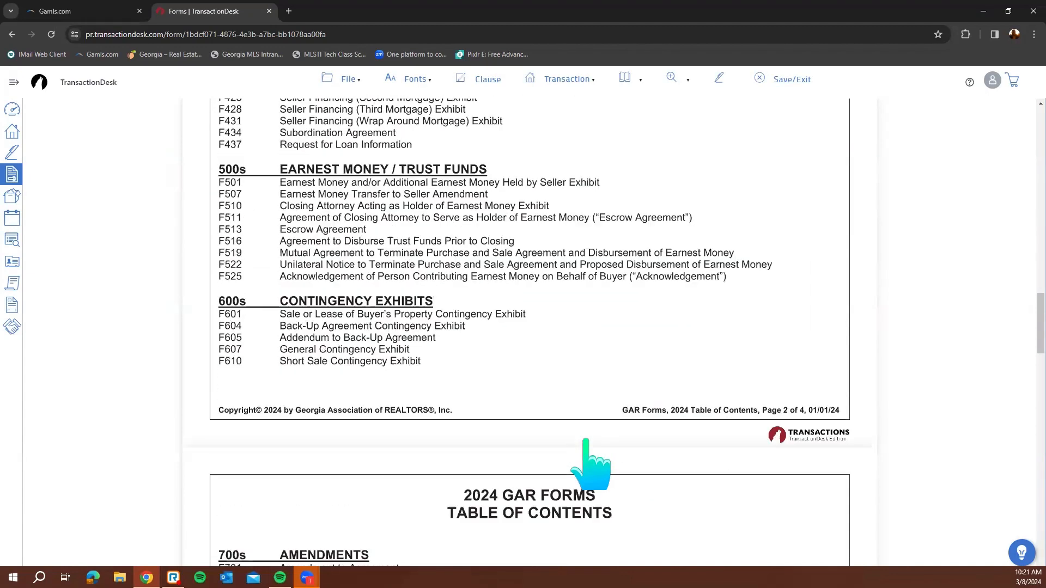
{"action": "scroll", "coordinate": [591, 466], "scroll_direction": "down", "scroll_amount": 15}
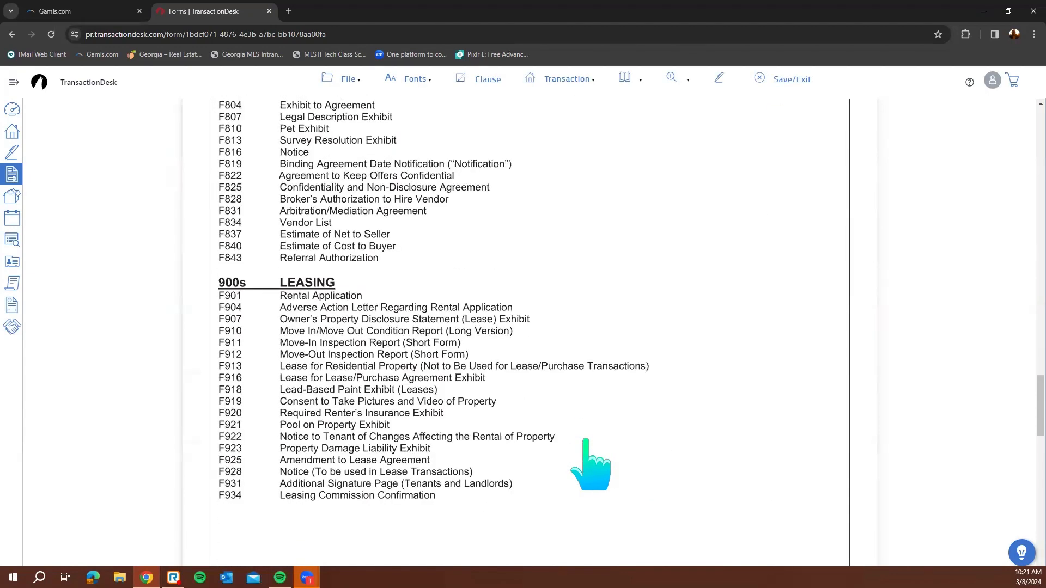
{"action": "scroll", "coordinate": [592, 466], "scroll_direction": "down", "scroll_amount": 4}
{"action": "scroll", "coordinate": [591, 466], "scroll_direction": "up", "scroll_amount": 11}
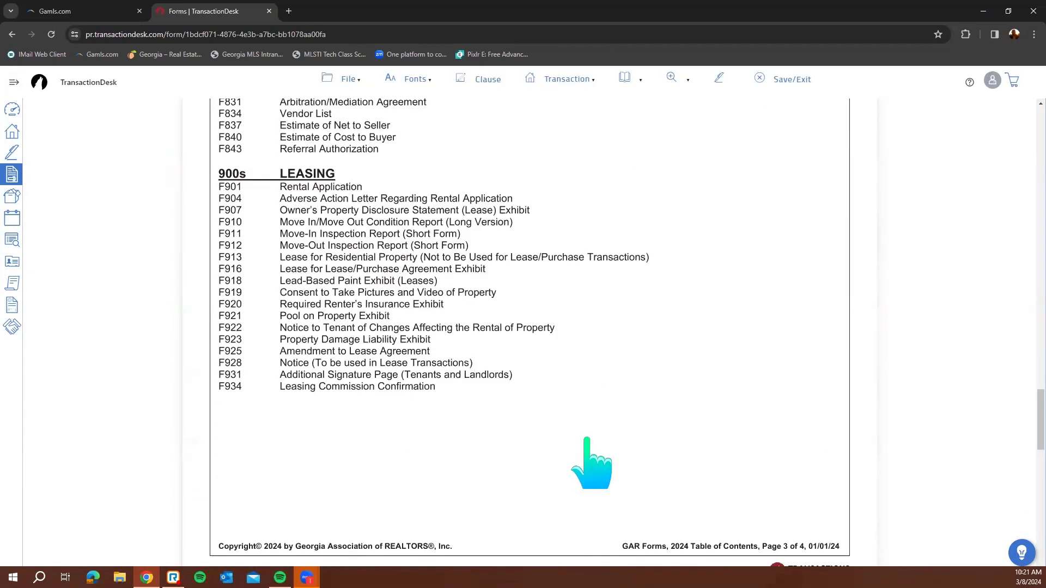
{"action": "scroll", "coordinate": [591, 466], "scroll_direction": "up", "scroll_amount": 20}
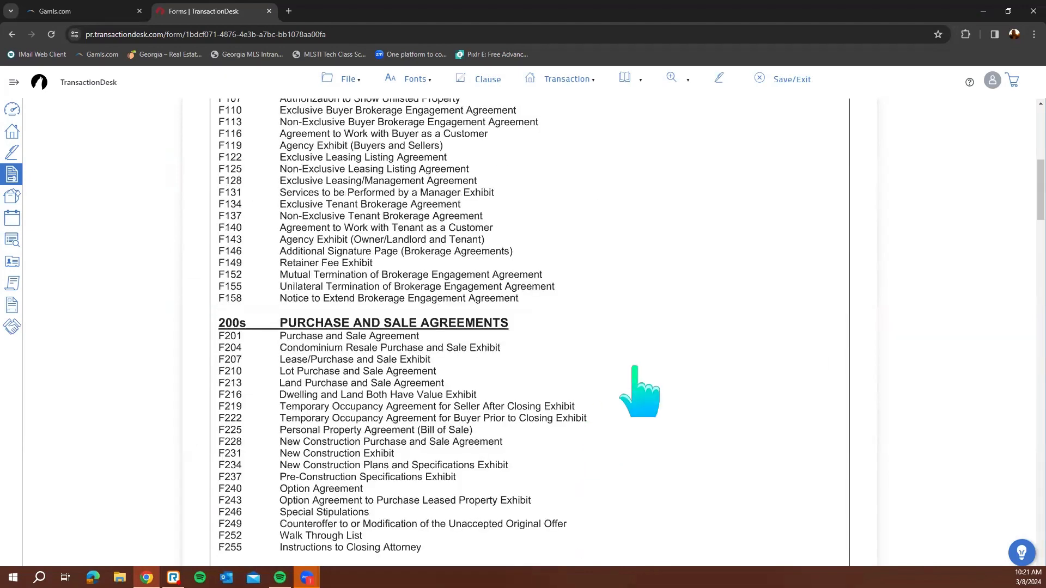
{"action": "left_click", "coordinate": [771, 79]}
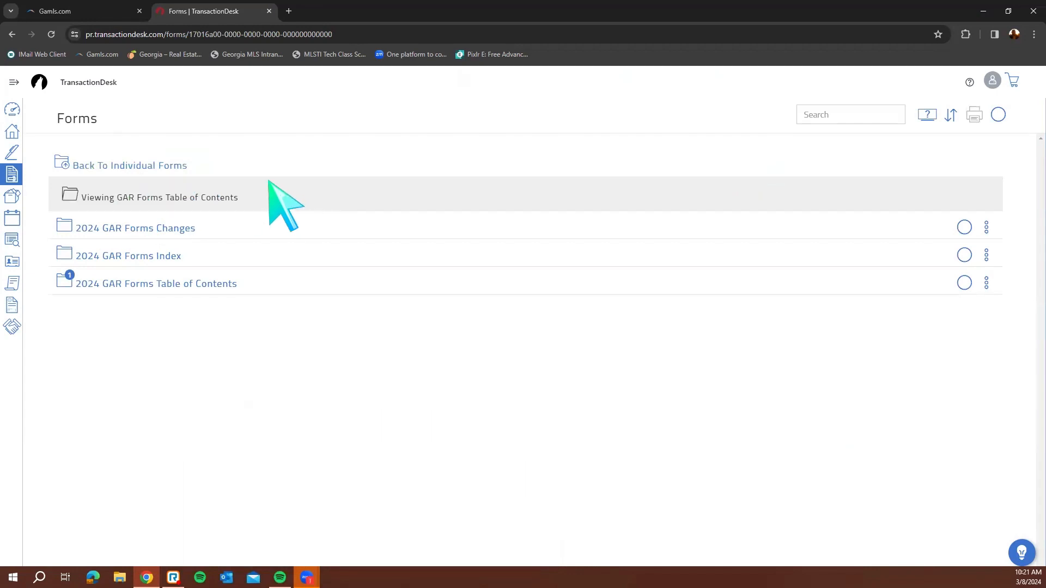
Go to Documents, open the Inbox Folder and show its Add options
{"action": "left_click", "coordinate": [127, 167]}
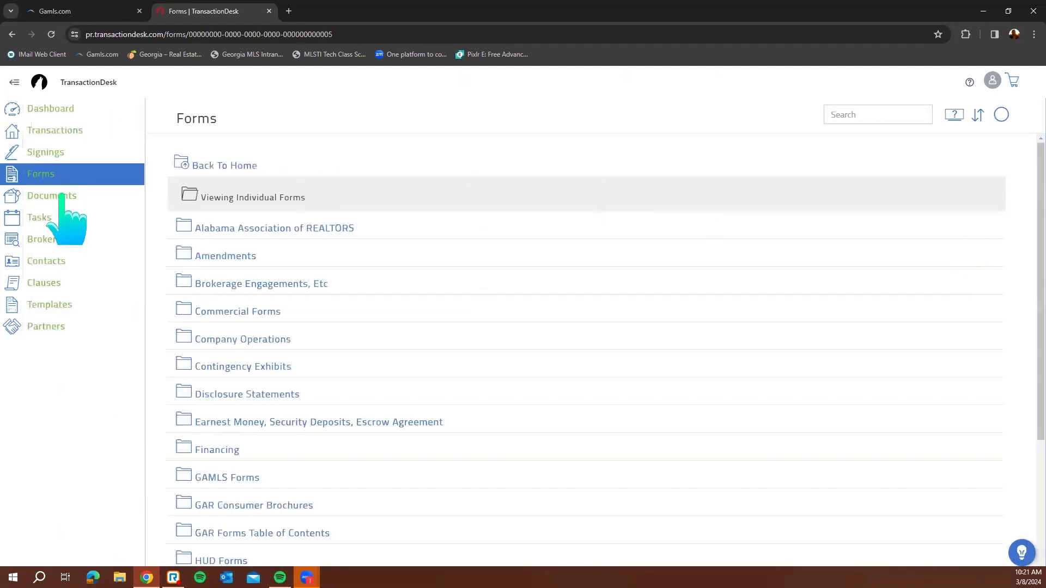
{"action": "left_click", "coordinate": [61, 195]}
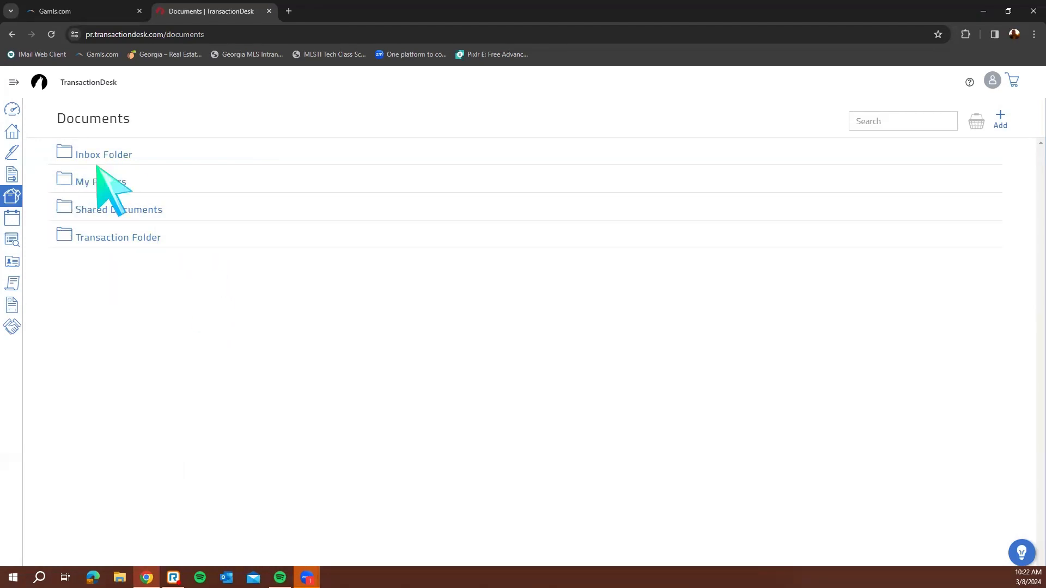
{"action": "left_click", "coordinate": [125, 154]}
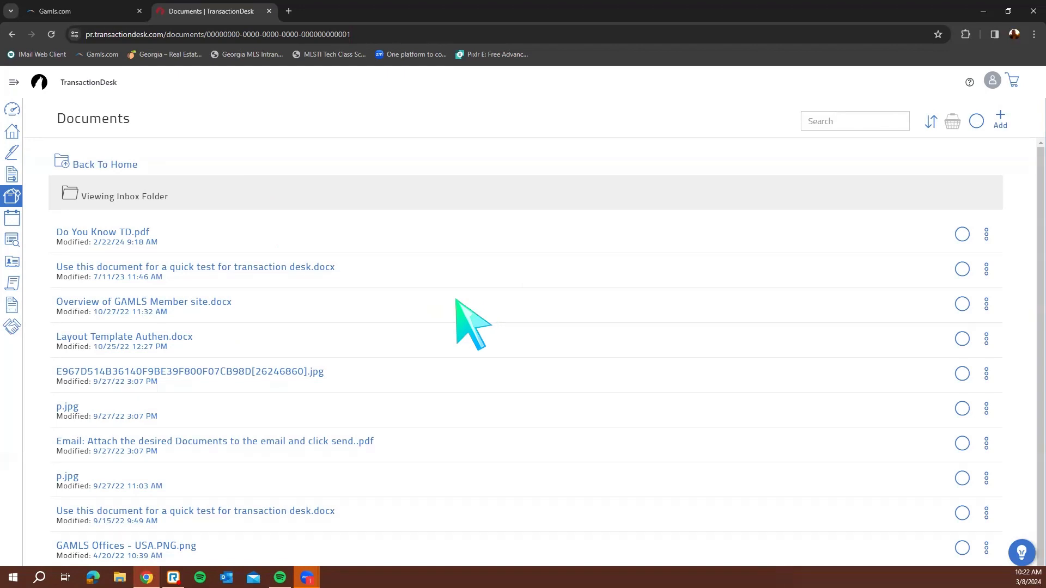
{"action": "left_click", "coordinate": [1009, 124]}
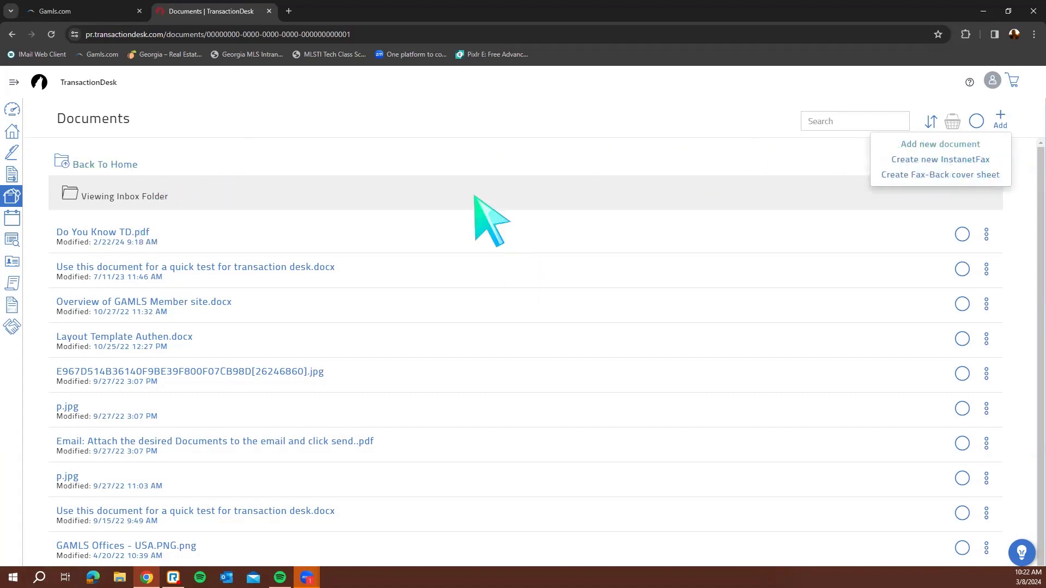
Upload the agent-showing-a-house image from Downloads > AI Real Estate to the Inbox Folder
{"action": "left_click", "coordinate": [1008, 119]}
{"action": "left_click", "coordinate": [1006, 119]}
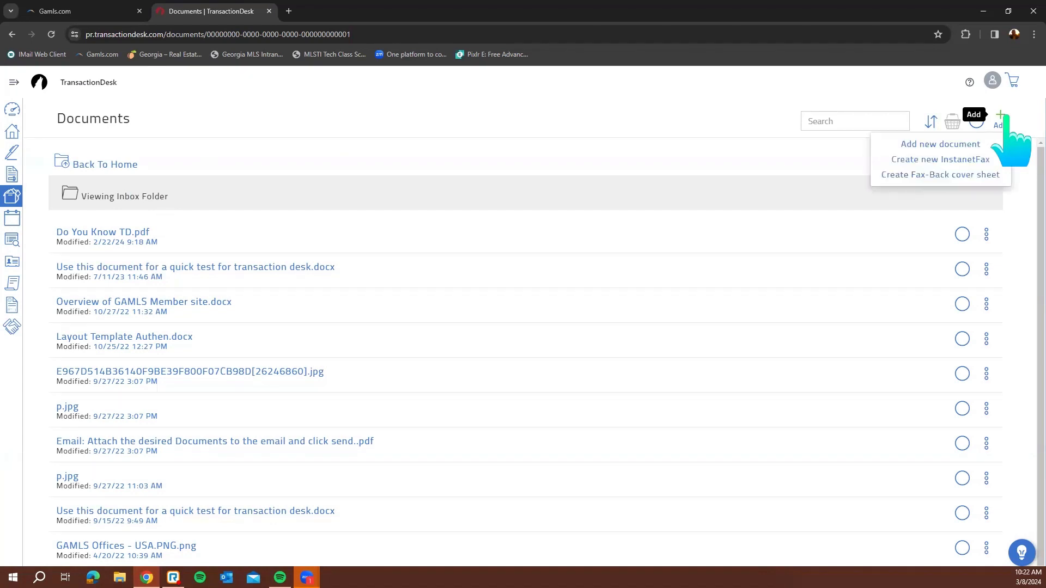
{"action": "left_click", "coordinate": [941, 145]}
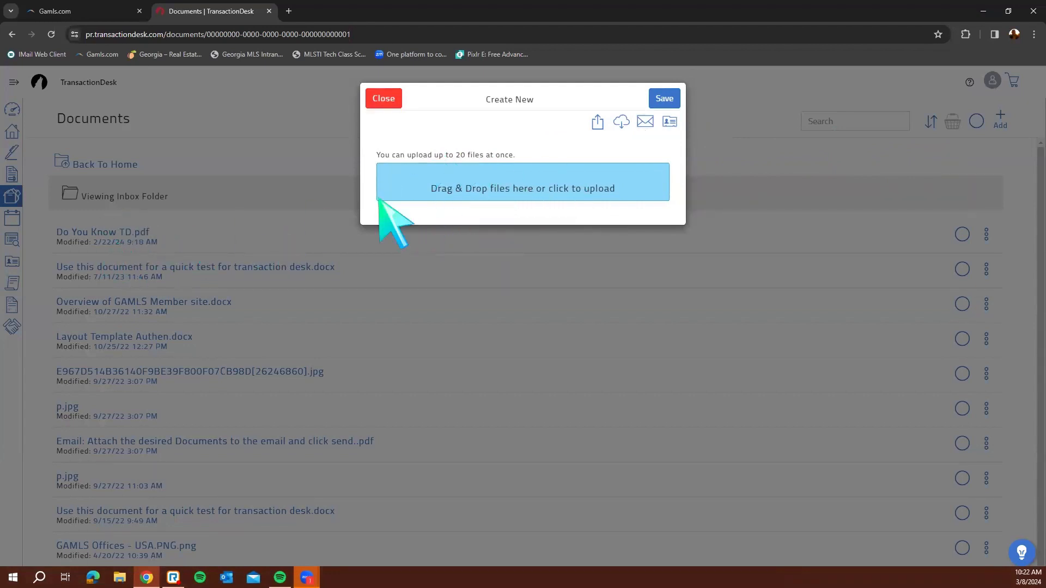
{"action": "left_click", "coordinate": [534, 188]}
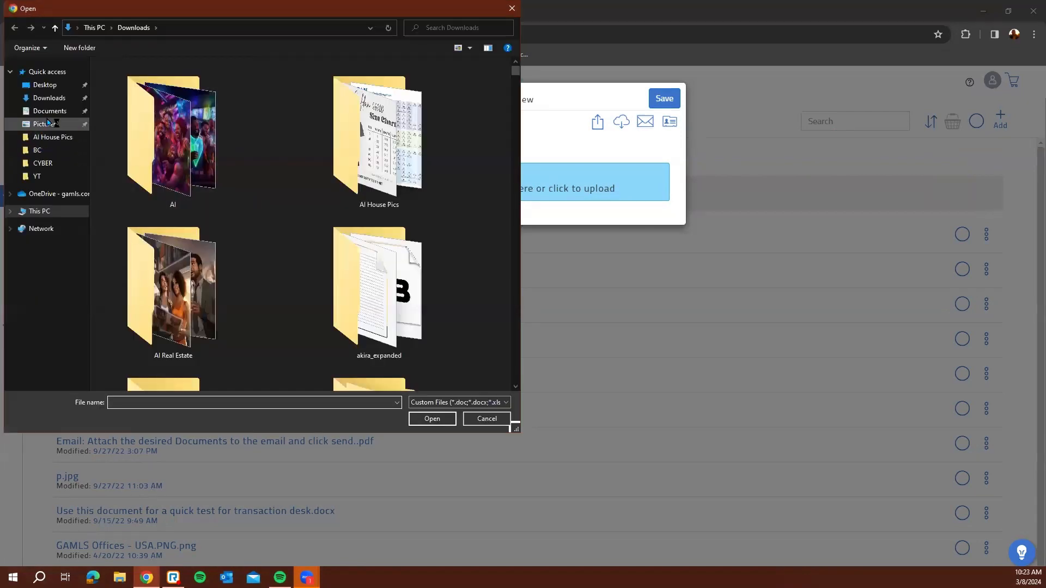
{"action": "double_click", "coordinate": [179, 282]}
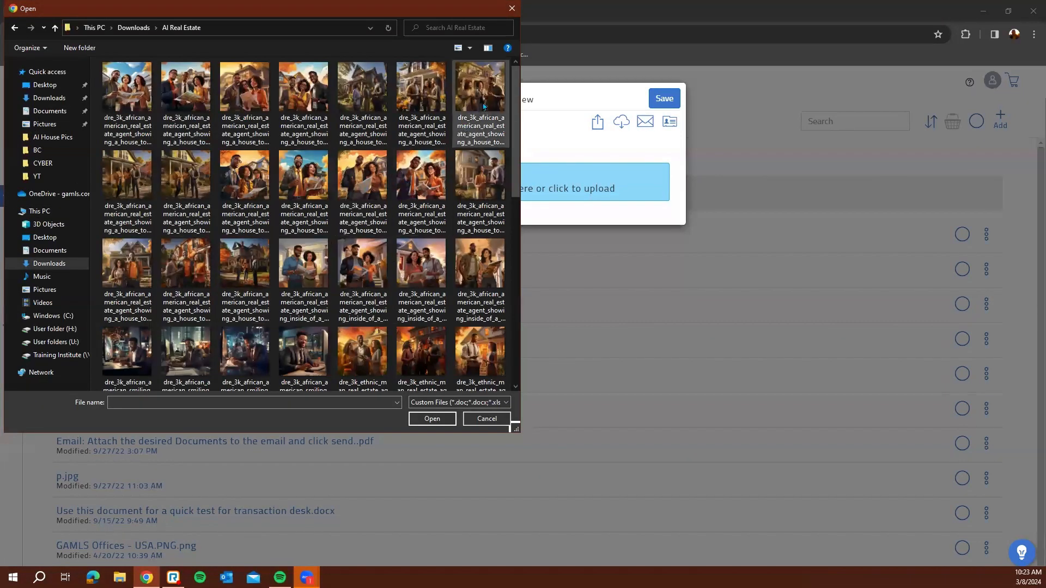
{"action": "left_click", "coordinate": [432, 125]}
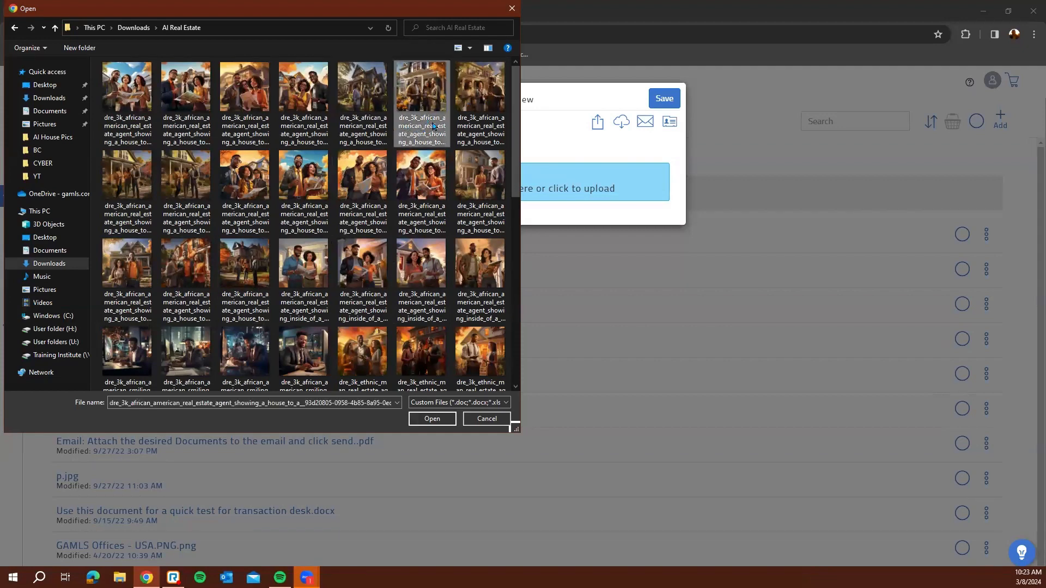
{"action": "double_click", "coordinate": [433, 124]}
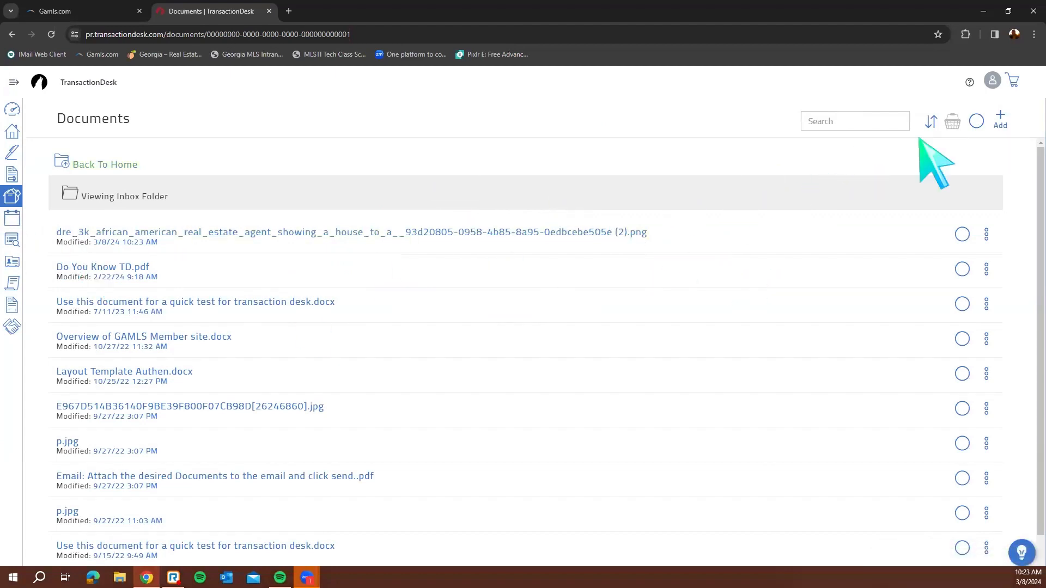
Open the Create New upload dialog with Add > Add new document in the Inbox
{"action": "left_click", "coordinate": [1000, 120]}
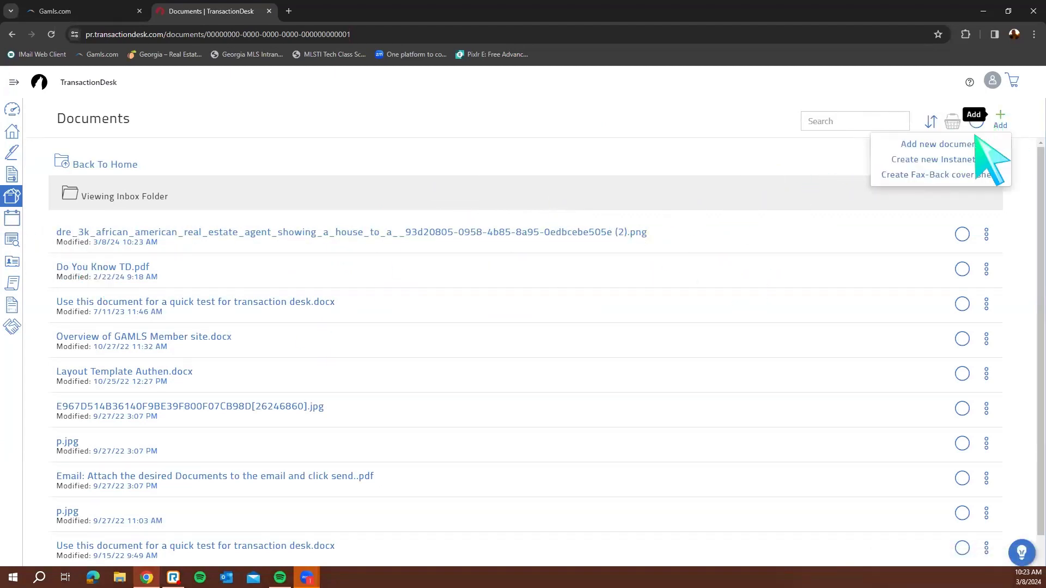
{"action": "left_click", "coordinate": [950, 145]}
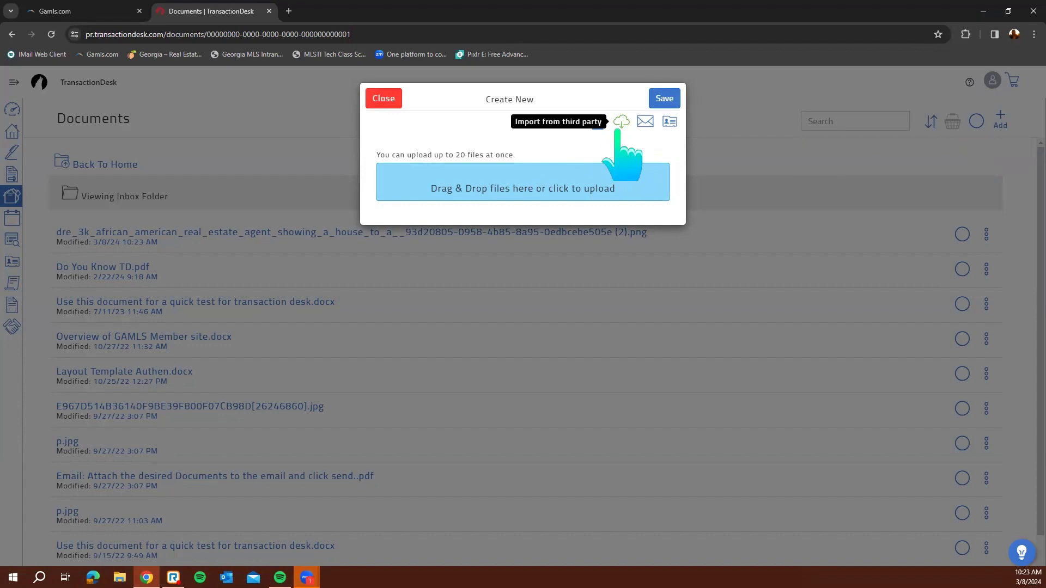
View the DocBox Inbox email-upload address, then close the info and Create New dialogs
{"action": "left_click", "coordinate": [646, 122]}
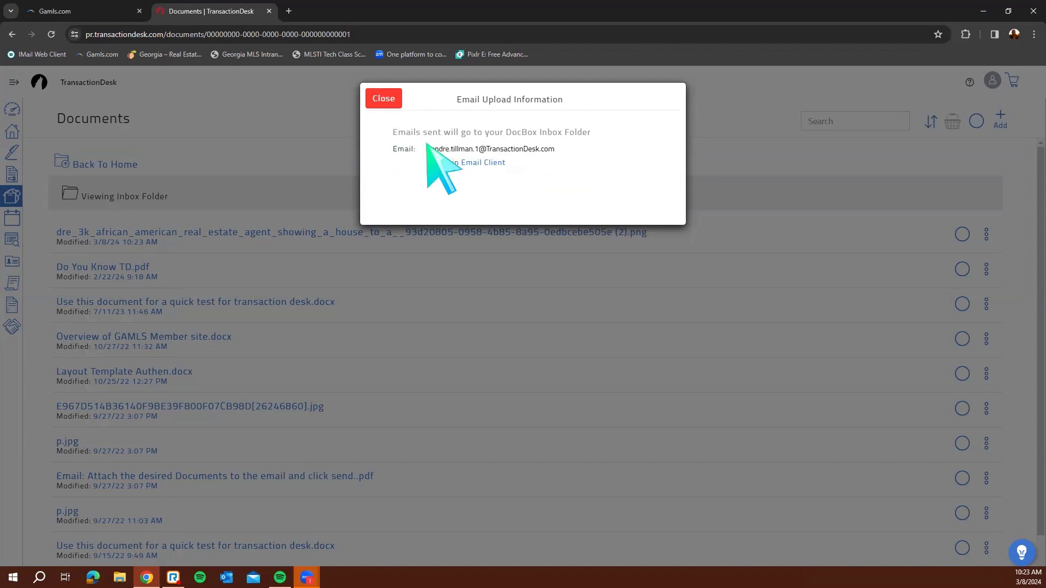
{"action": "left_click", "coordinate": [484, 163]}
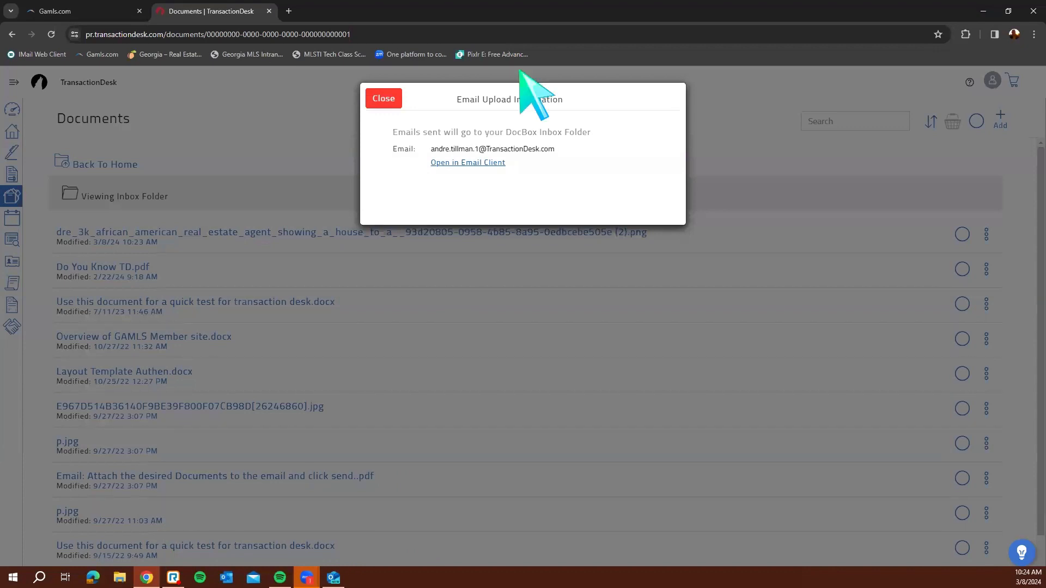
{"action": "left_click", "coordinate": [391, 101]}
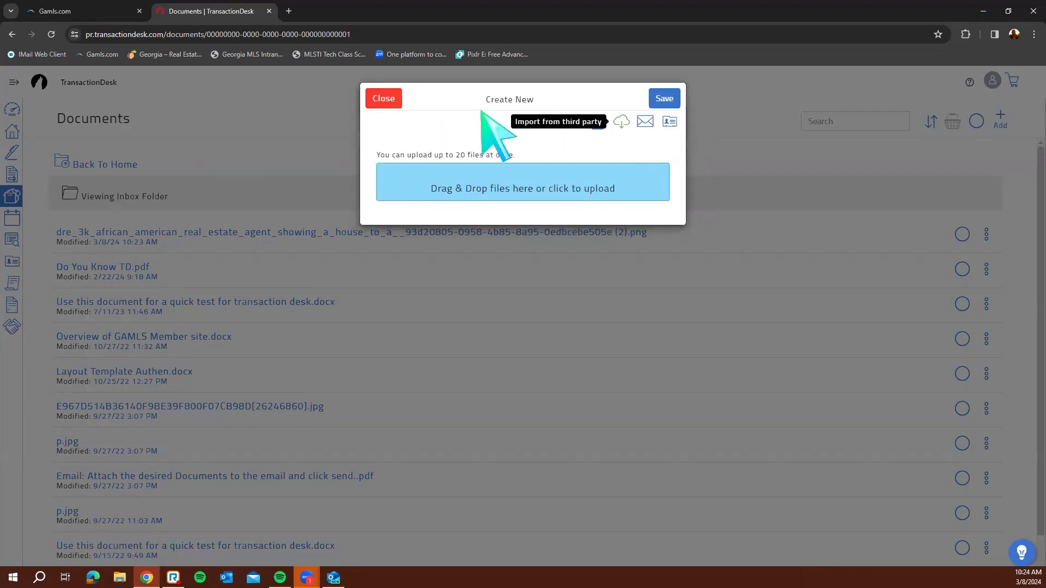
{"action": "left_click", "coordinate": [383, 97]}
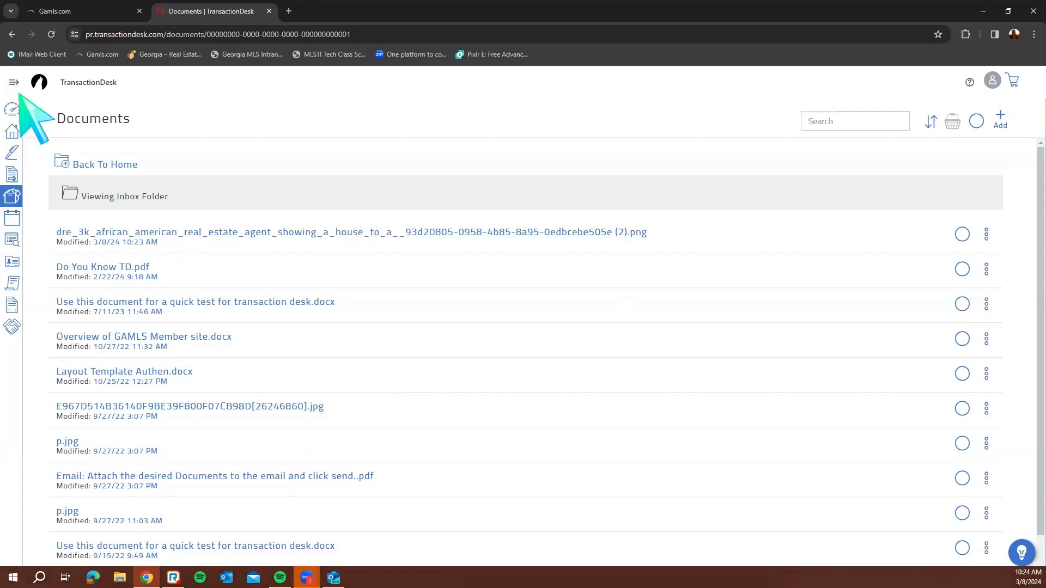
Visit the Tasks page, dismiss the new-task form unsaved, then return to the Agent Dashboard
{"action": "left_click", "coordinate": [45, 218]}
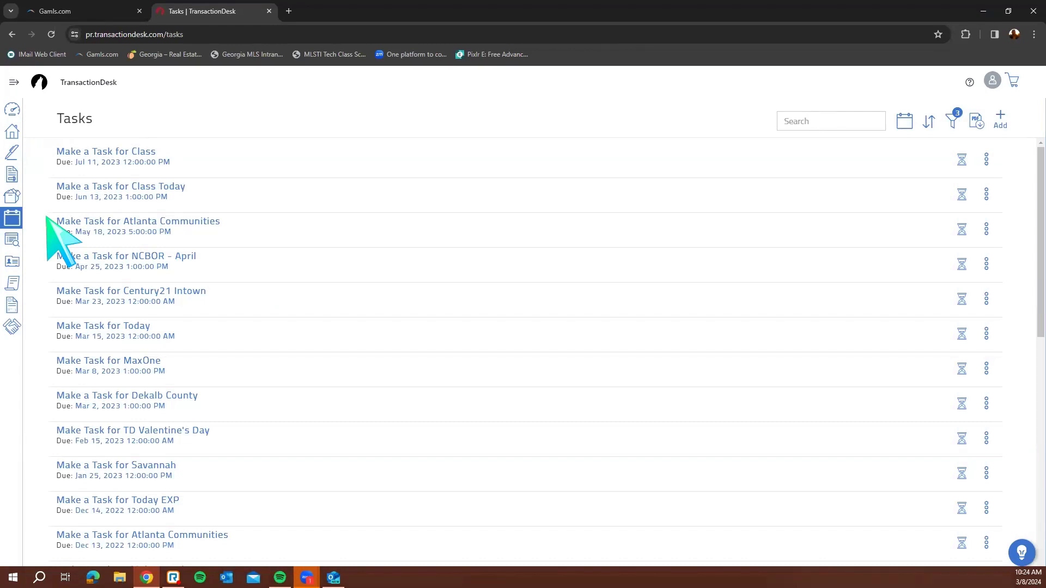
{"action": "left_click", "coordinate": [999, 115]}
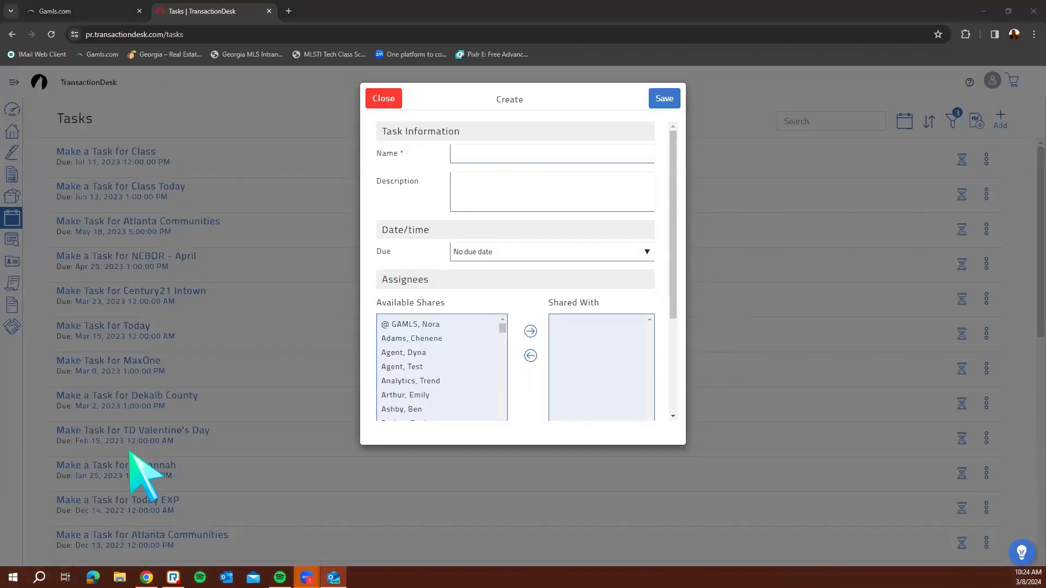
{"action": "left_click", "coordinate": [384, 98]}
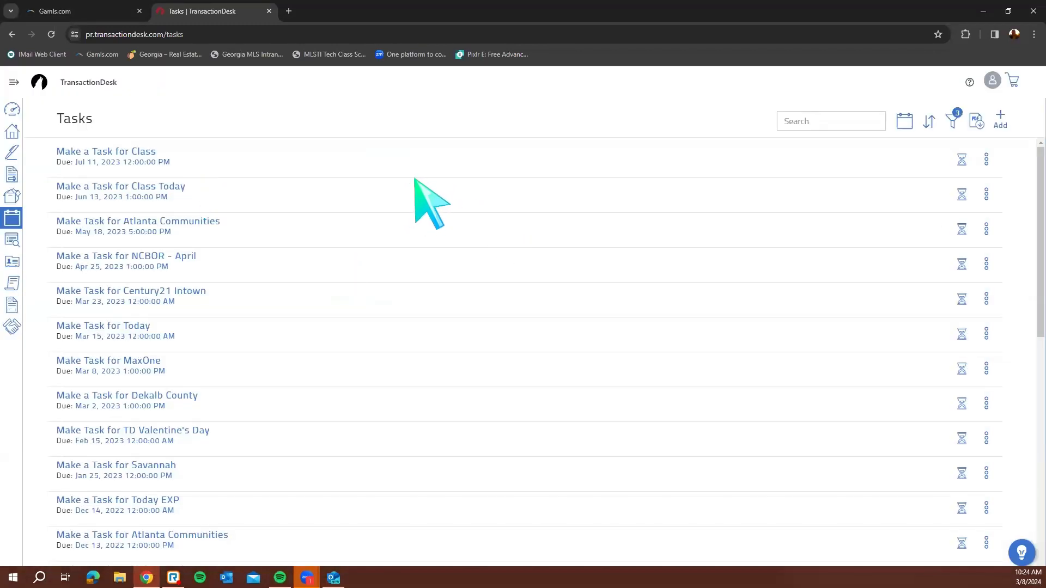
{"action": "left_click", "coordinate": [13, 113]}
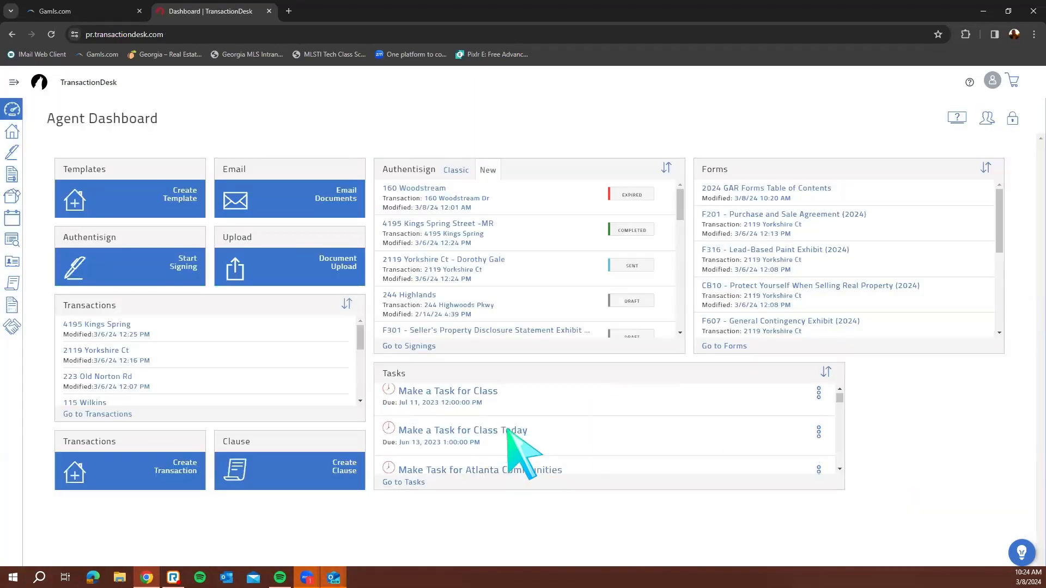
Go to the Contacts page listing contacts with their emails and roles
{"action": "scroll", "coordinate": [506, 430], "scroll_direction": "down", "scroll_amount": 5}
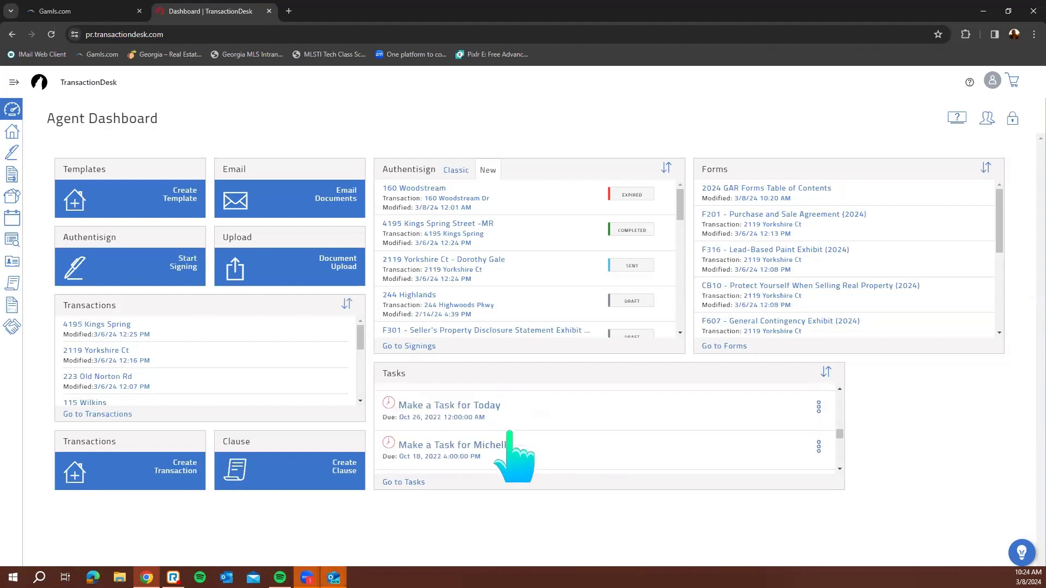
{"action": "scroll", "coordinate": [509, 434], "scroll_direction": "down", "scroll_amount": 1}
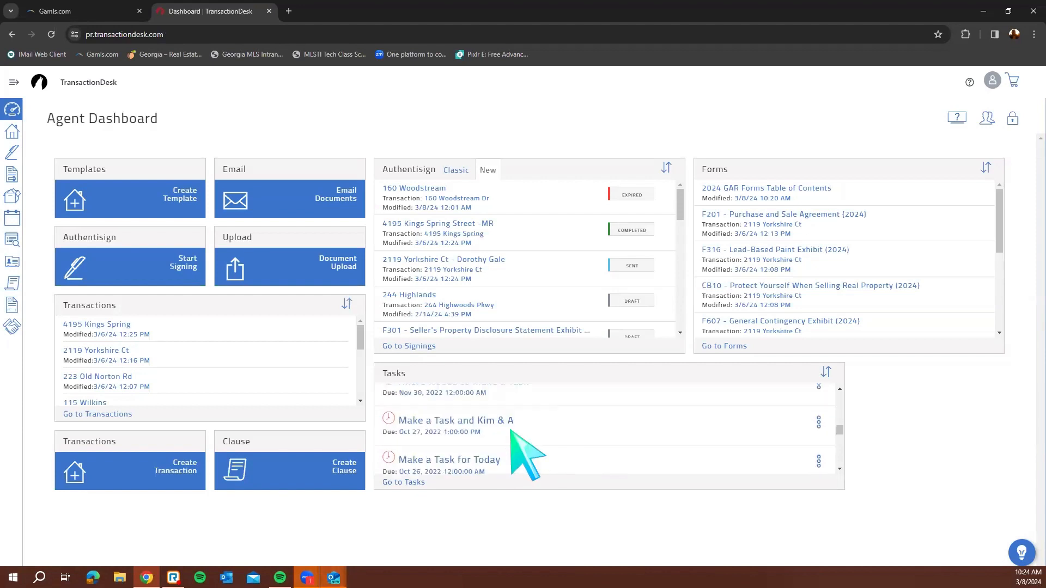
{"action": "scroll", "coordinate": [511, 431], "scroll_direction": "up", "scroll_amount": 5}
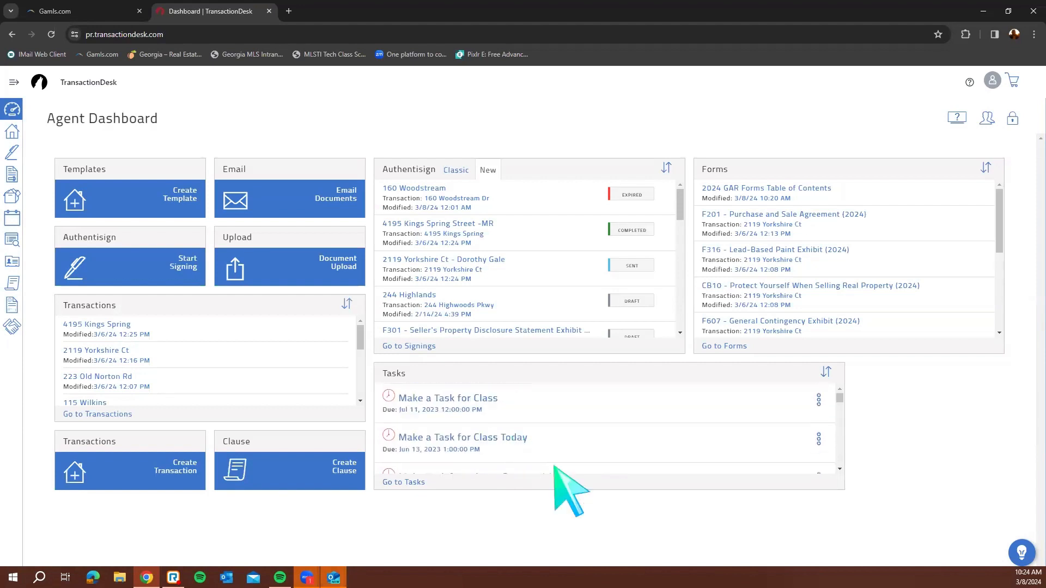
{"action": "left_click", "coordinate": [14, 83]}
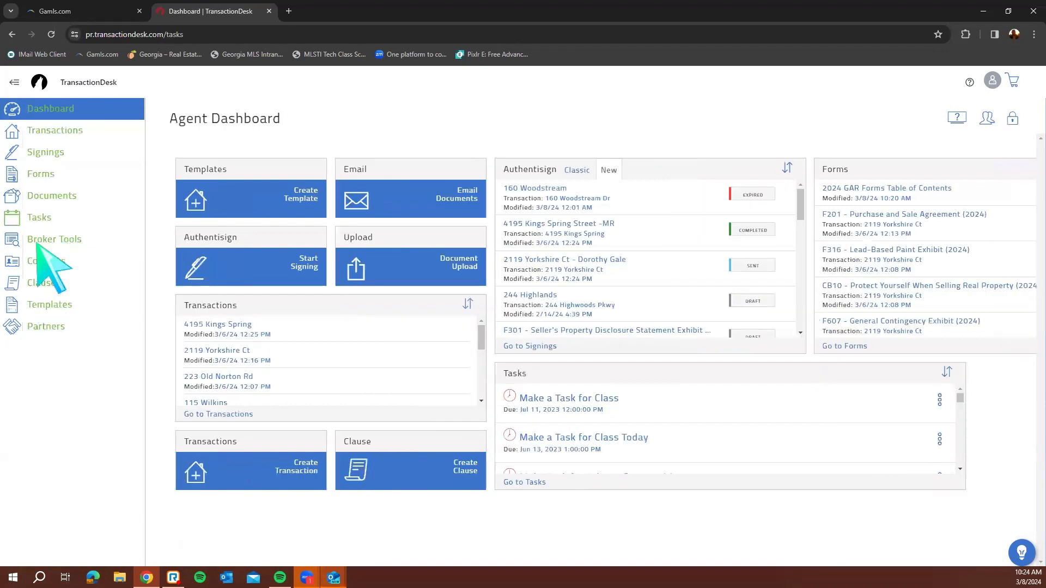
{"action": "left_click", "coordinate": [15, 82]}
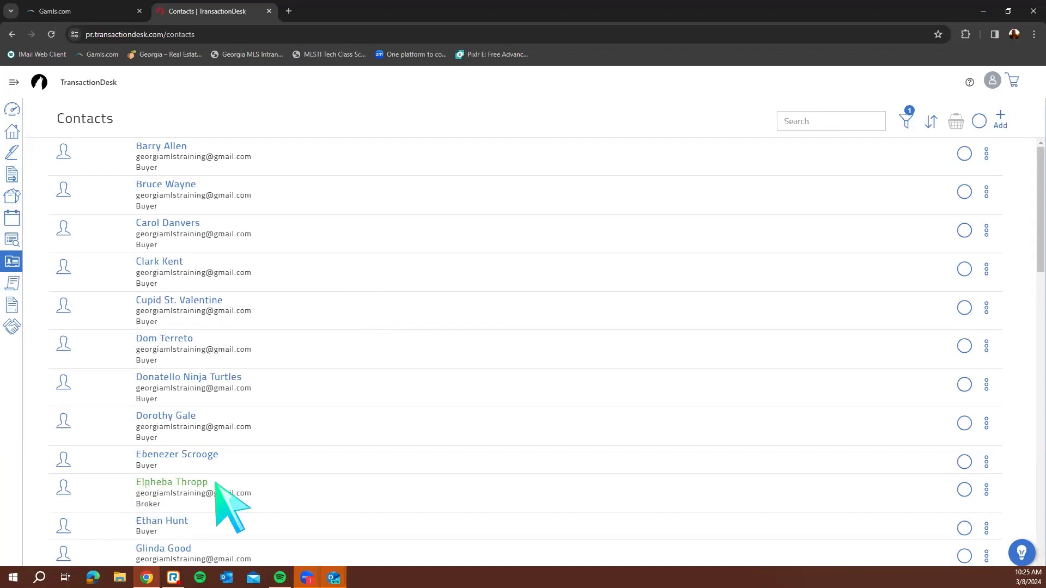
{"action": "left_click_drag", "start_coordinate": [136, 483], "coordinate": [215, 482]}
Show the Add choices: Create Contact, add from Google, or add from LionDesk
{"action": "left_click", "coordinate": [255, 486]}
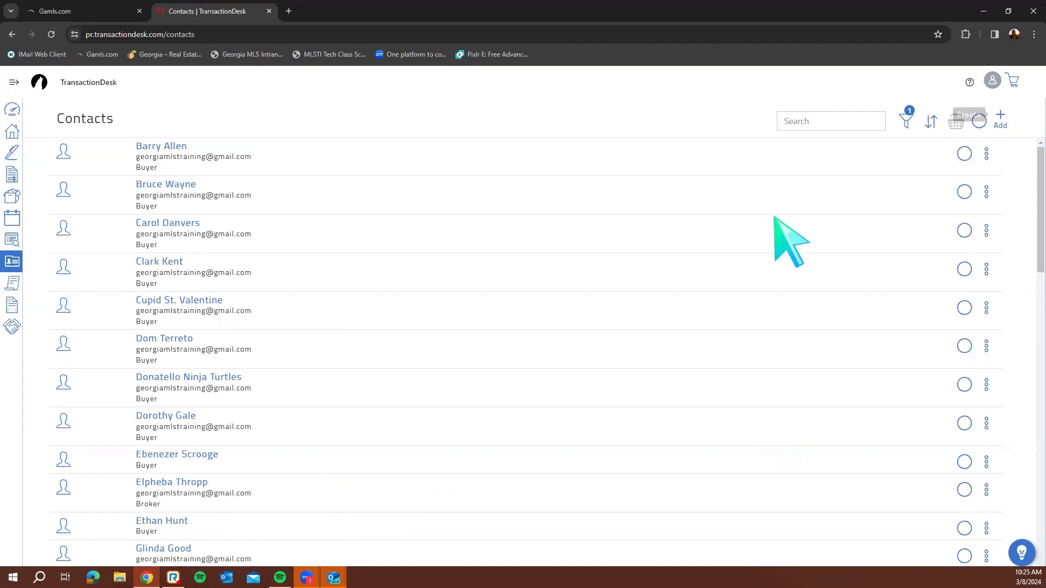
{"action": "scroll", "coordinate": [397, 436], "scroll_direction": "down", "scroll_amount": 3}
{"action": "scroll", "coordinate": [622, 459], "scroll_direction": "down", "scroll_amount": 4}
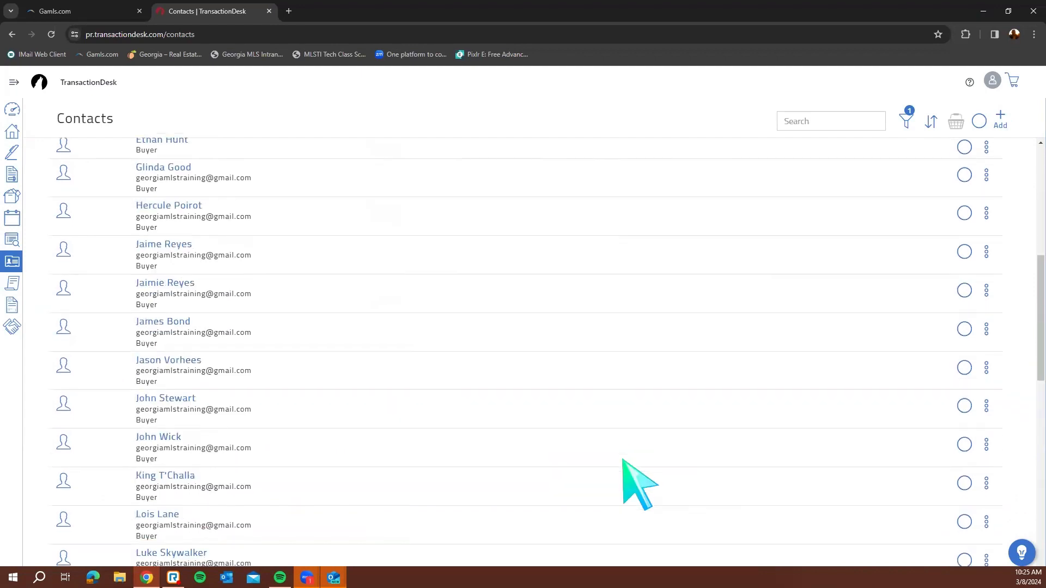
{"action": "scroll", "coordinate": [626, 457], "scroll_direction": "up", "scroll_amount": 7}
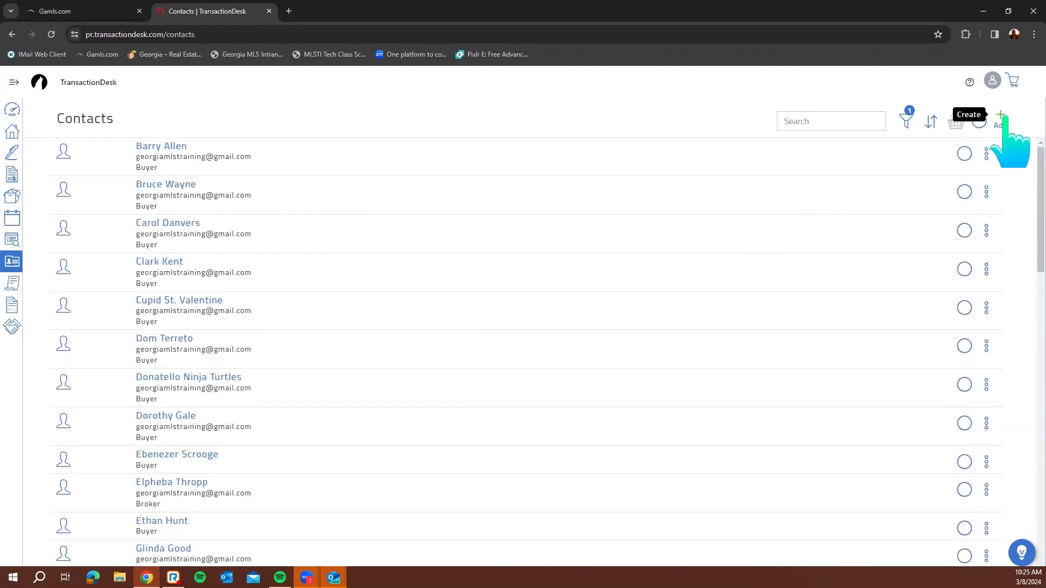
{"action": "left_click", "coordinate": [1004, 118]}
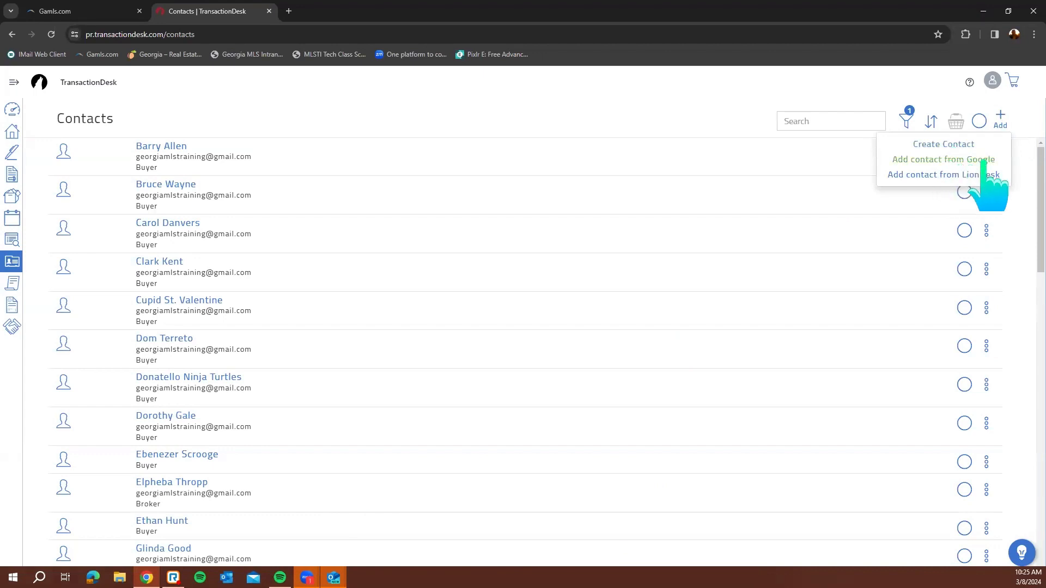
{"action": "left_click", "coordinate": [953, 145]}
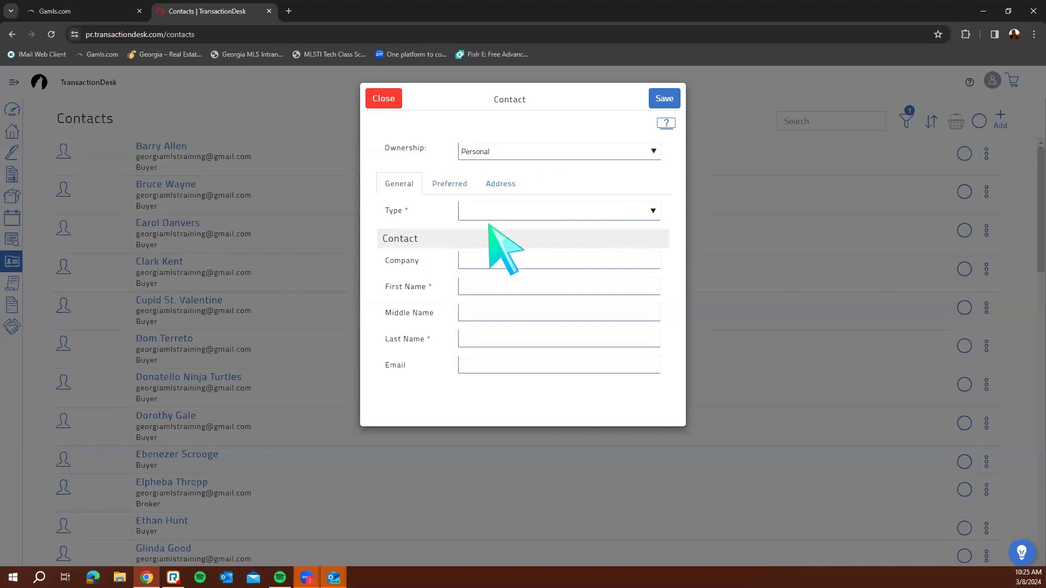
{"action": "left_click", "coordinate": [505, 216]}
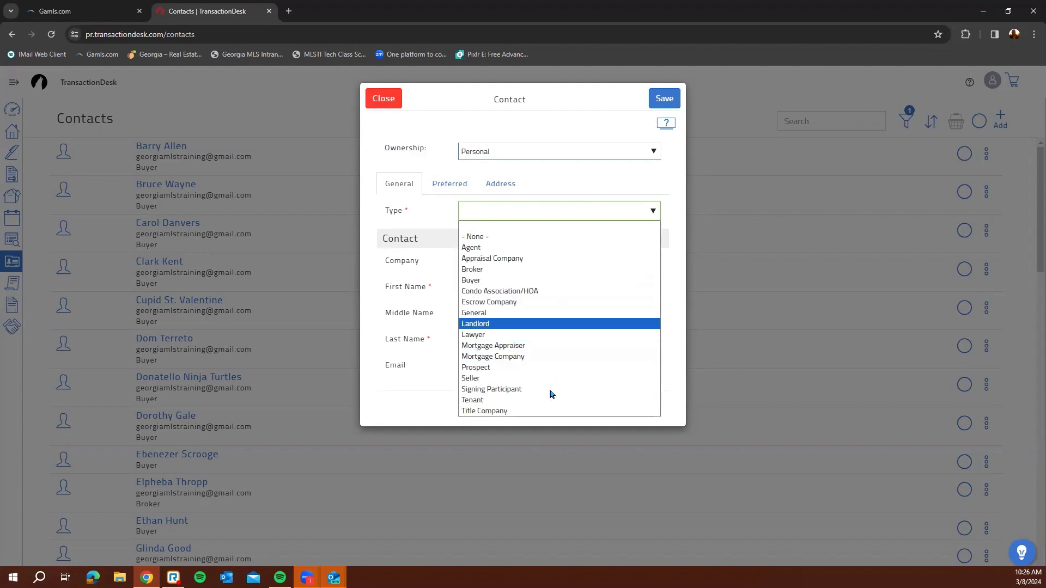
{"action": "left_click", "coordinate": [568, 280]}
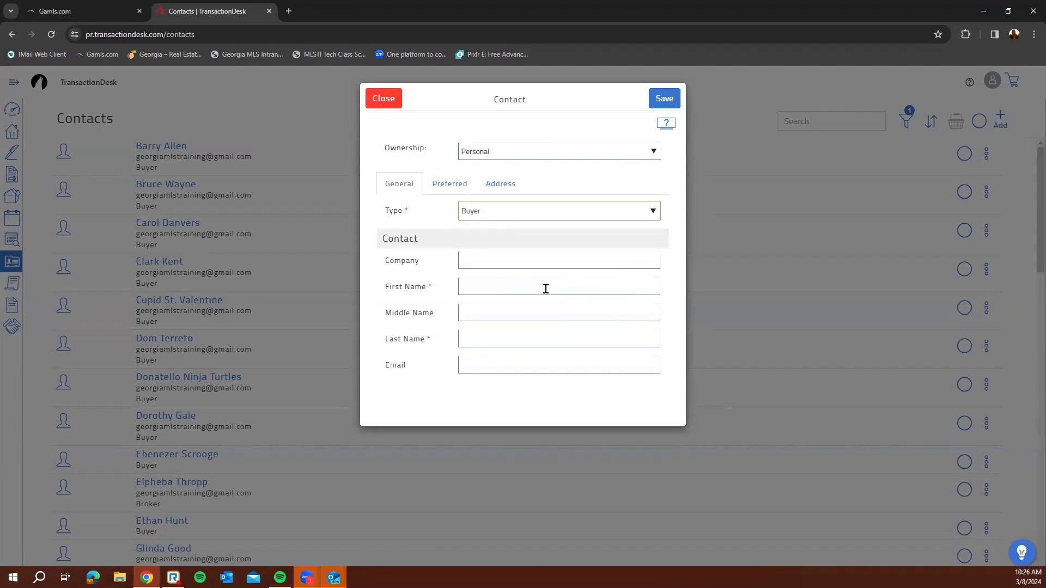
{"action": "left_click", "coordinate": [521, 288]}
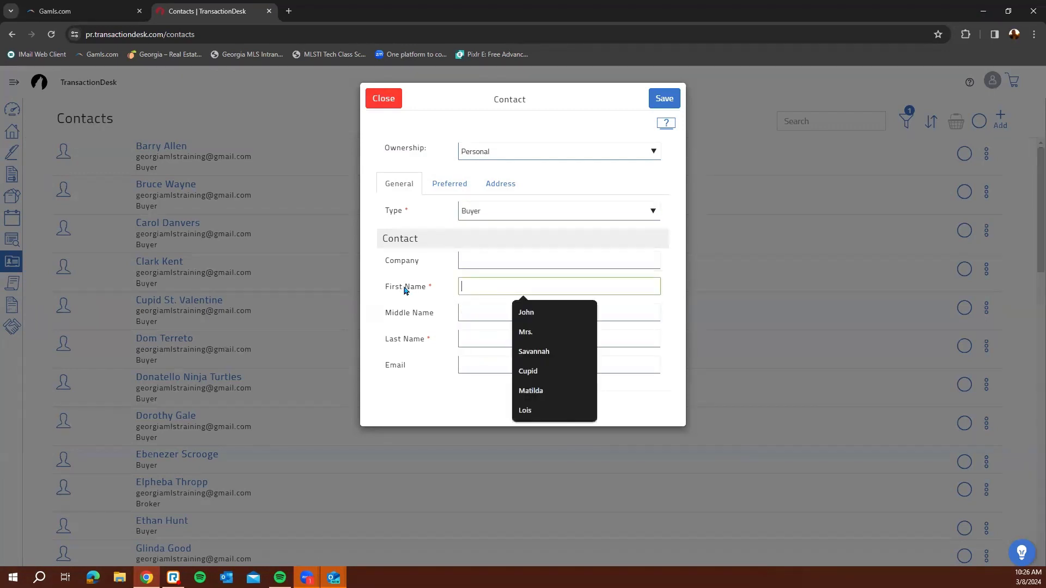
{"action": "left_click", "coordinate": [472, 366]}
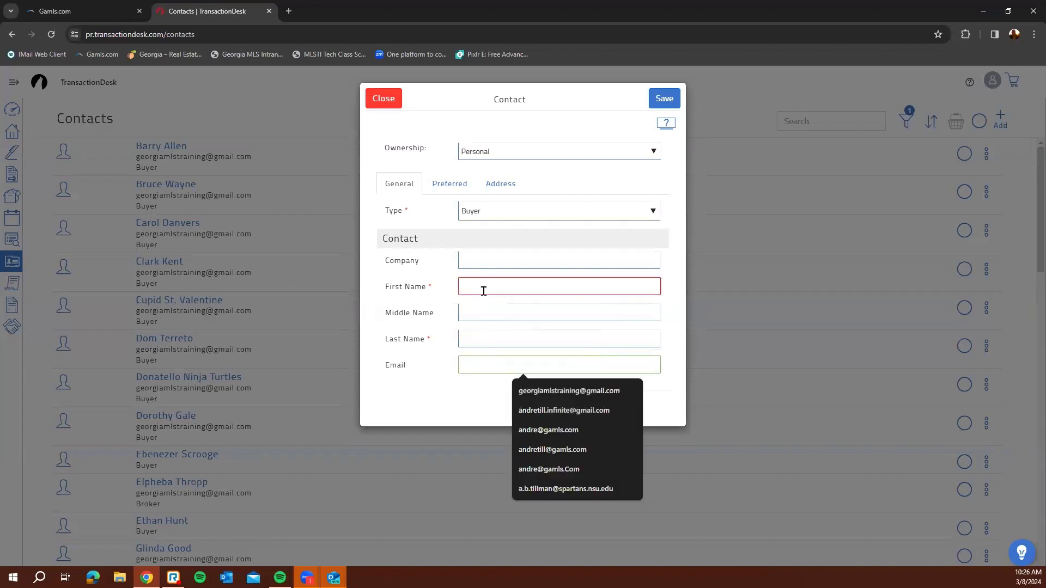
{"action": "left_click", "coordinate": [484, 289]}
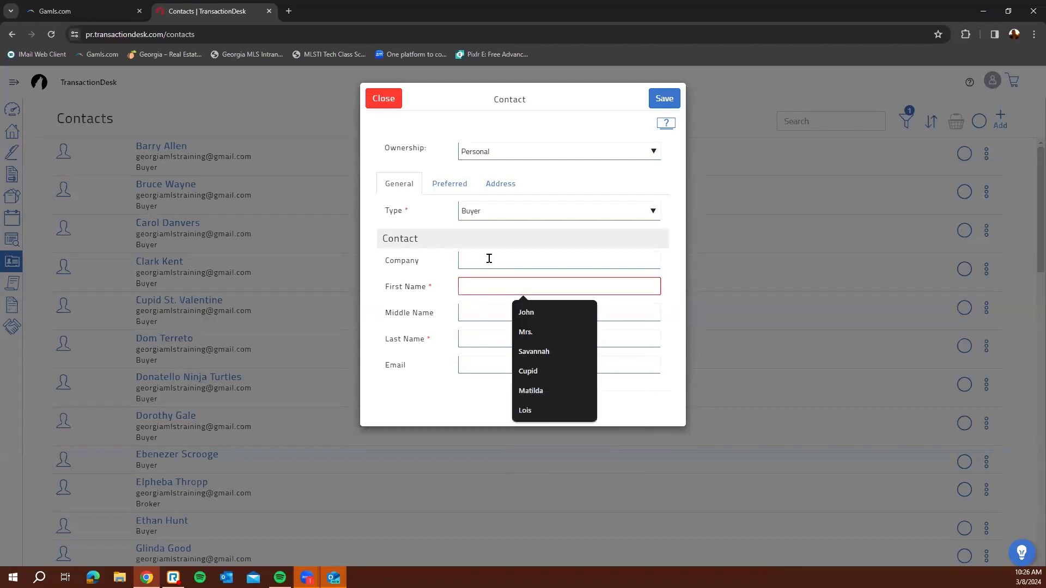
{"action": "left_click", "coordinate": [438, 149]}
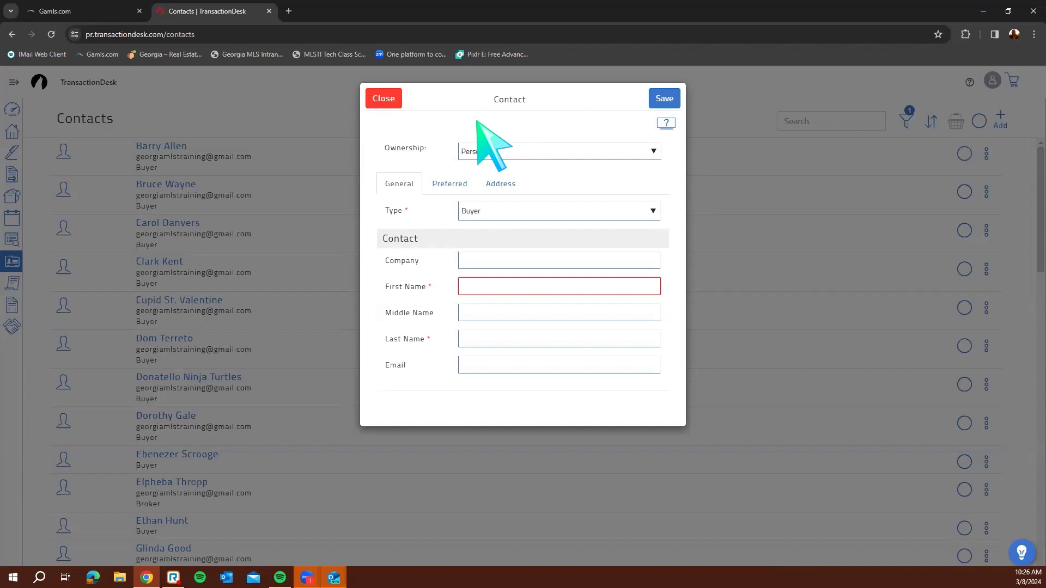
{"action": "left_click", "coordinate": [387, 109]}
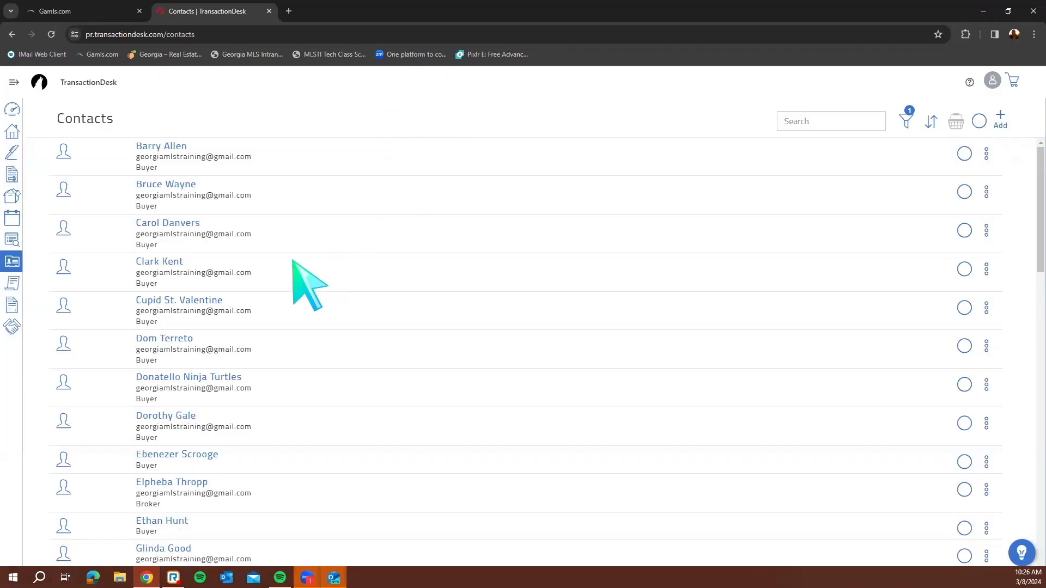
Go to Clauses and browse the Personal Clauses and Office Clauses folders
{"action": "left_click", "coordinate": [13, 82]}
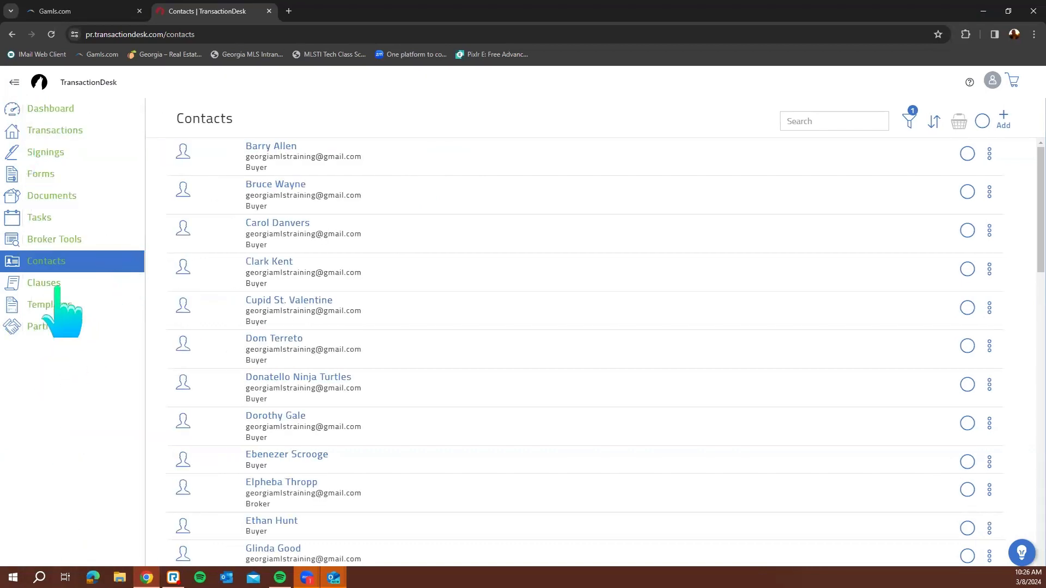
{"action": "left_click", "coordinate": [55, 285]}
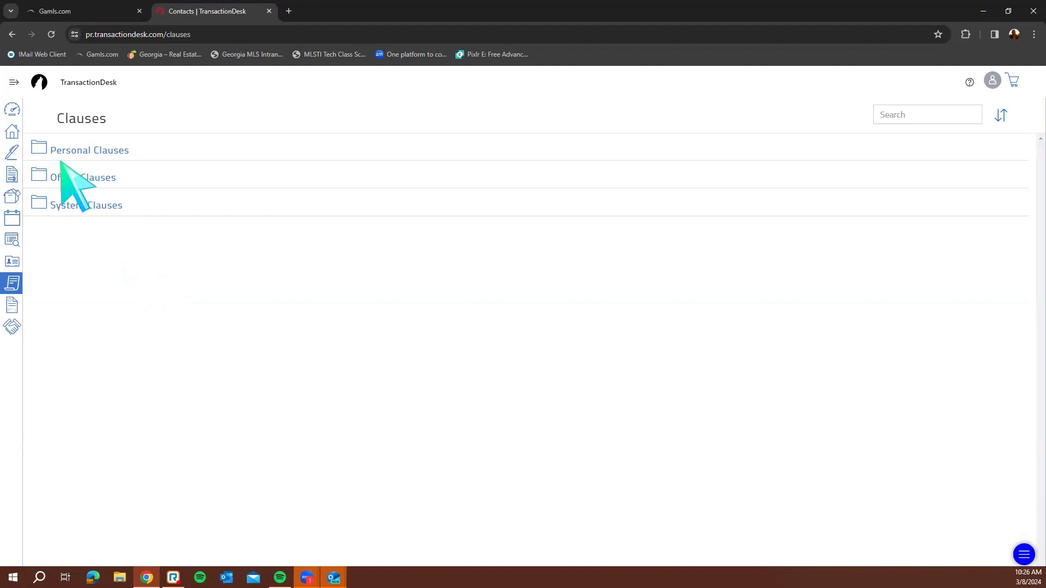
{"action": "left_click", "coordinate": [95, 152]}
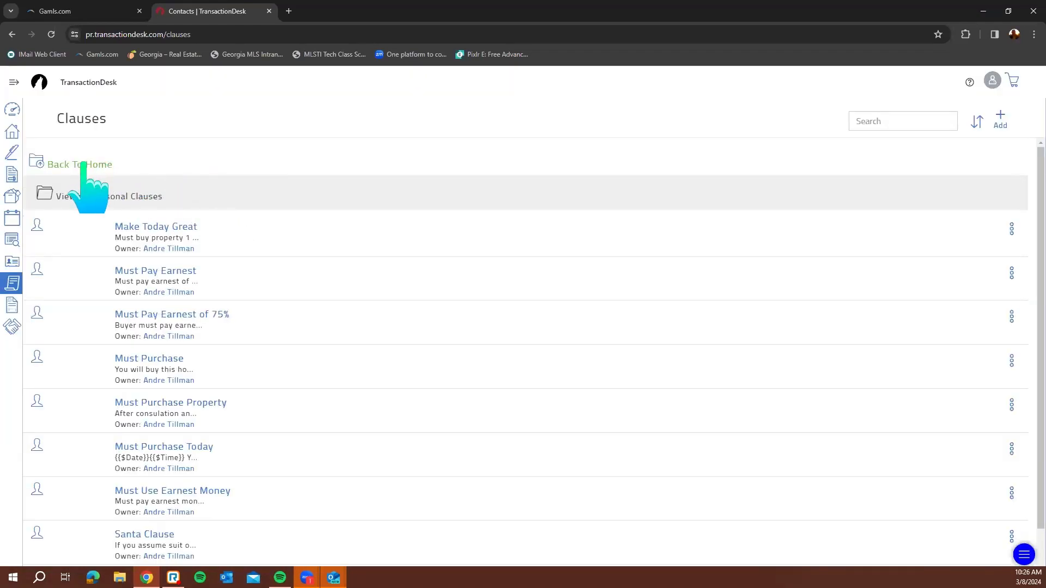
{"action": "left_click", "coordinate": [83, 164]}
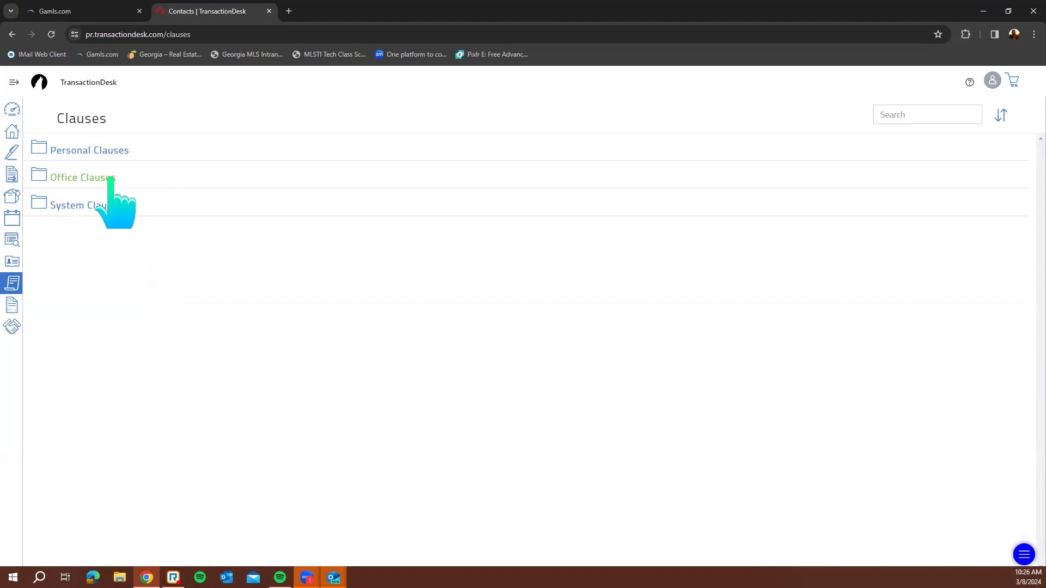
{"action": "left_click", "coordinate": [110, 178]}
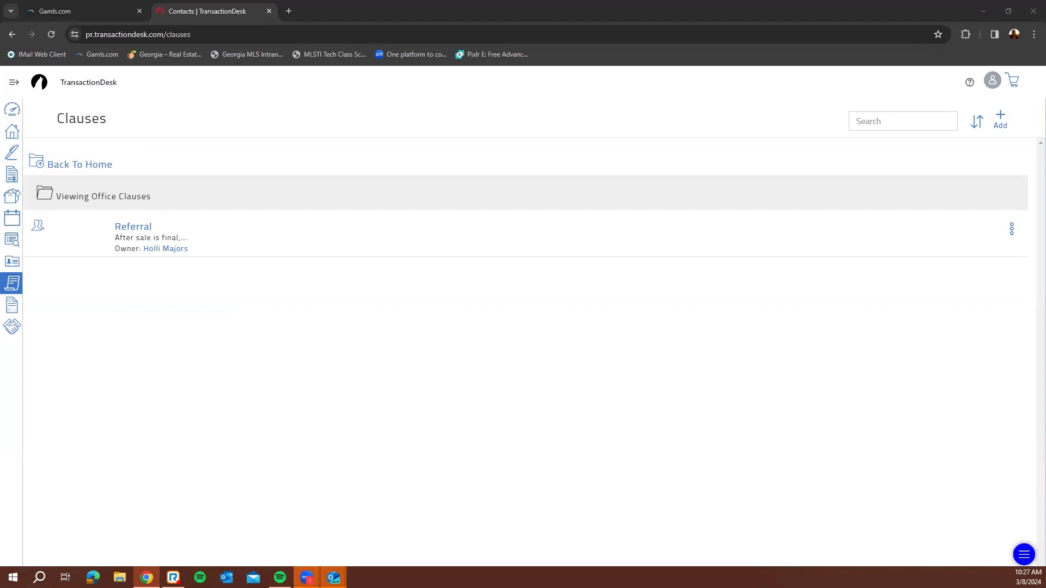
Open the office Referral clause, close it unchanged, and return to the clause folders
{"action": "left_click", "coordinate": [134, 226]}
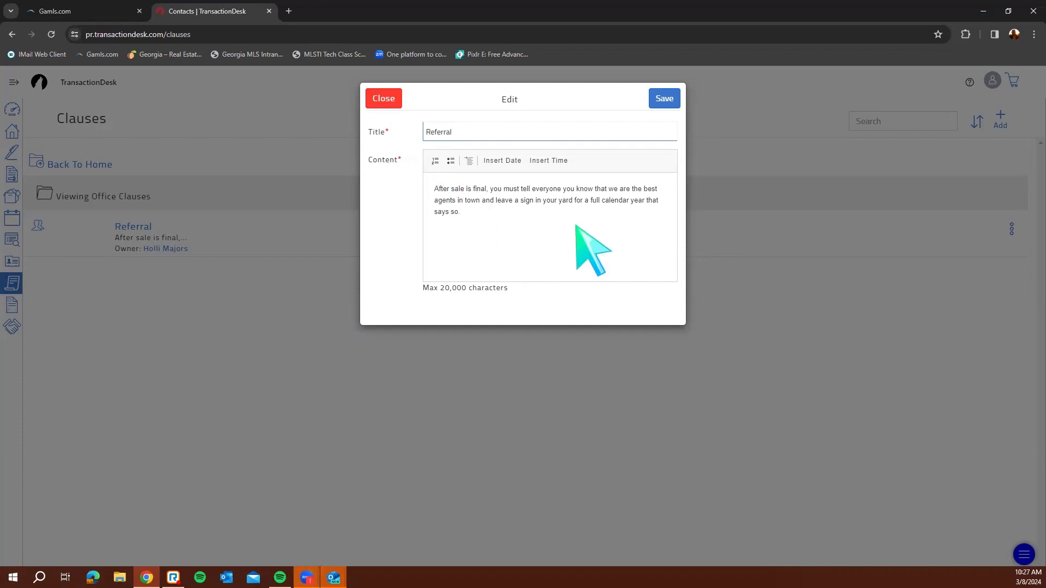
{"action": "left_click", "coordinate": [382, 99]}
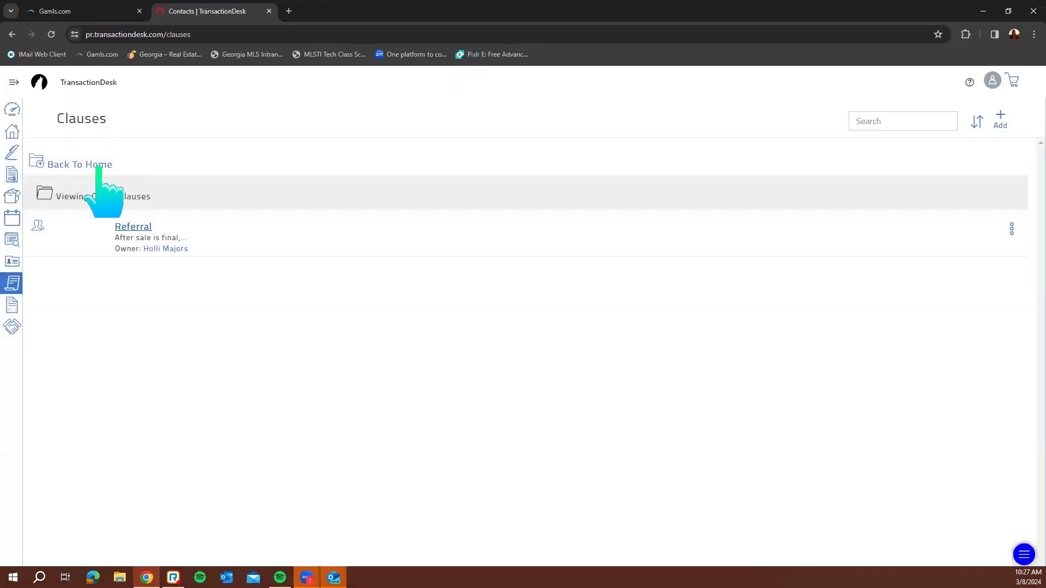
{"action": "left_click", "coordinate": [95, 164]}
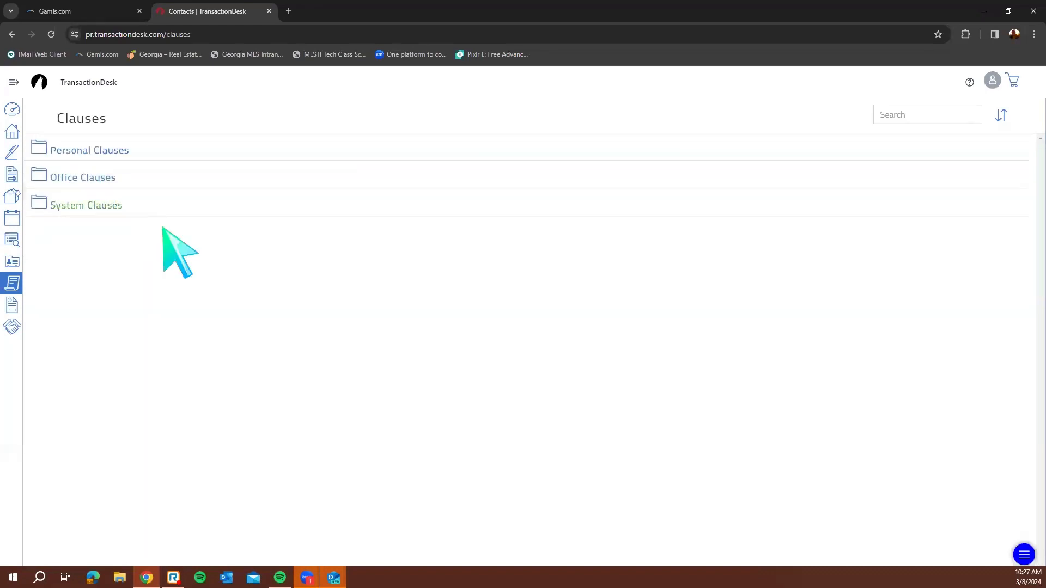
{"action": "left_click", "coordinate": [99, 210]}
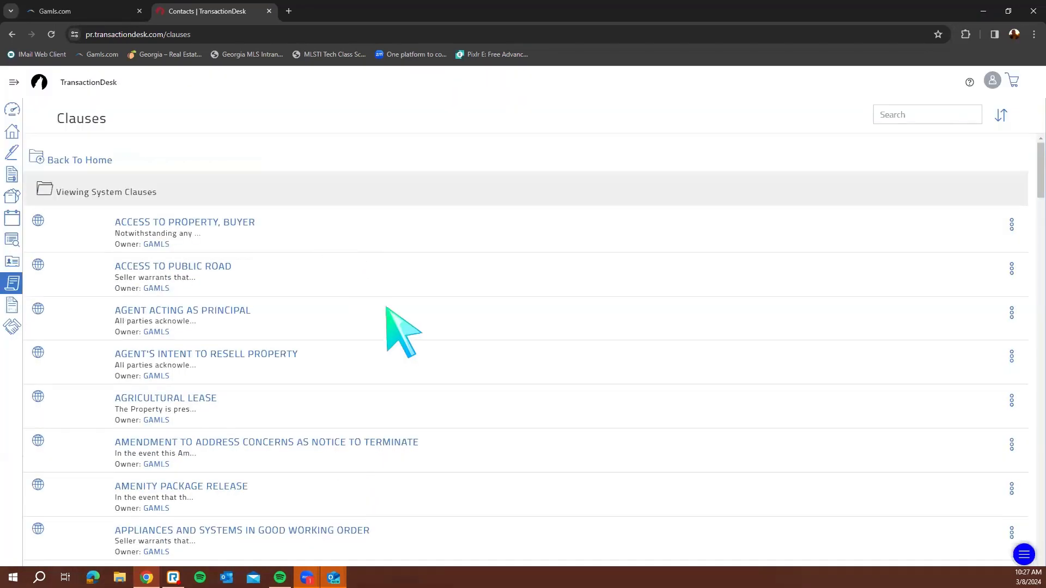
{"action": "scroll", "coordinate": [468, 357], "scroll_direction": "down", "scroll_amount": 3}
{"action": "scroll", "coordinate": [473, 359], "scroll_direction": "down", "scroll_amount": 20}
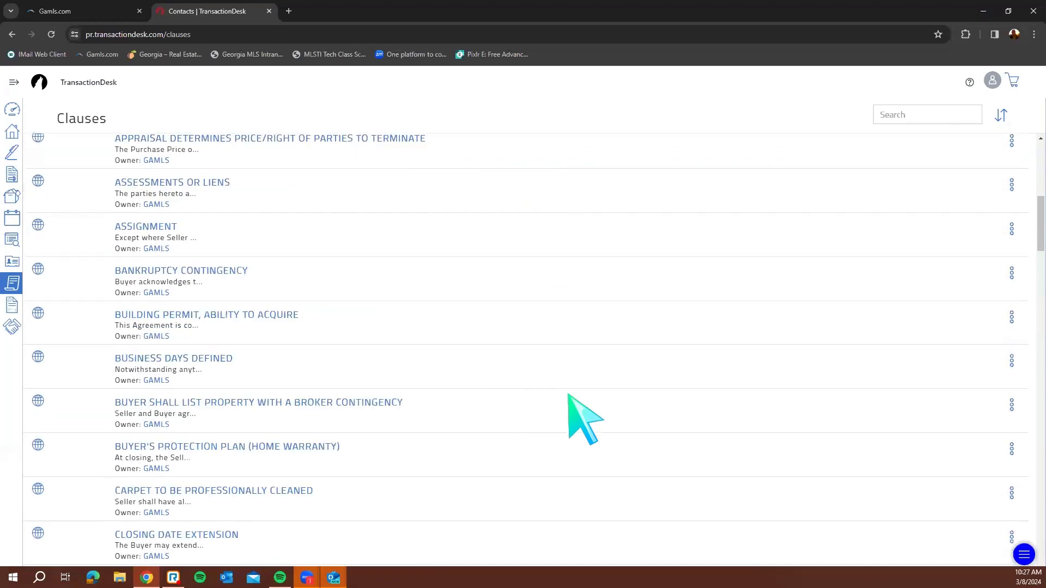
{"action": "scroll", "coordinate": [584, 420], "scroll_direction": "down", "scroll_amount": 8}
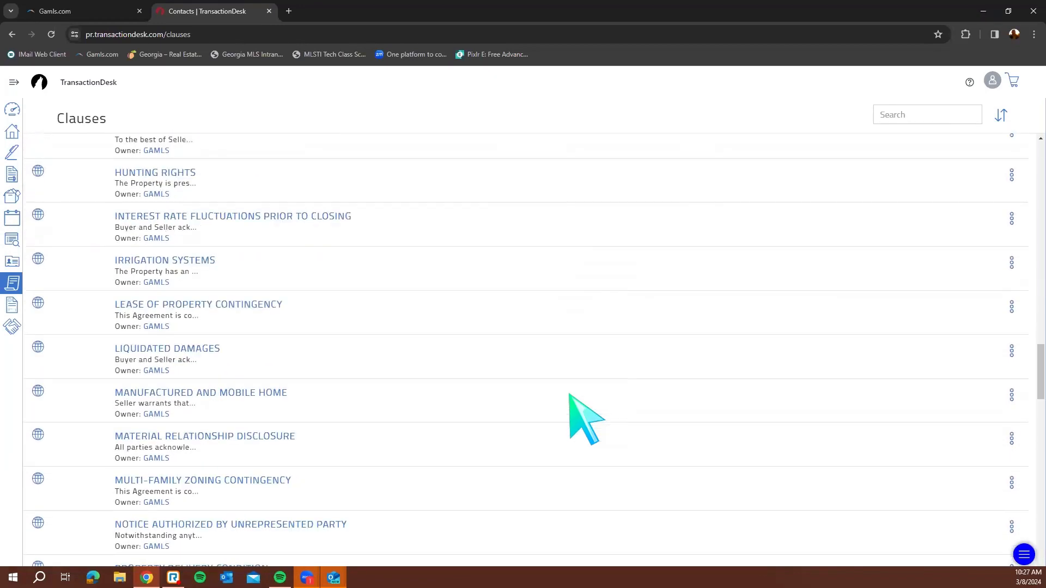
{"action": "left_click_drag", "start_coordinate": [1031, 397], "coordinate": [1030, 189]}
{"action": "left_click", "coordinate": [904, 116]}
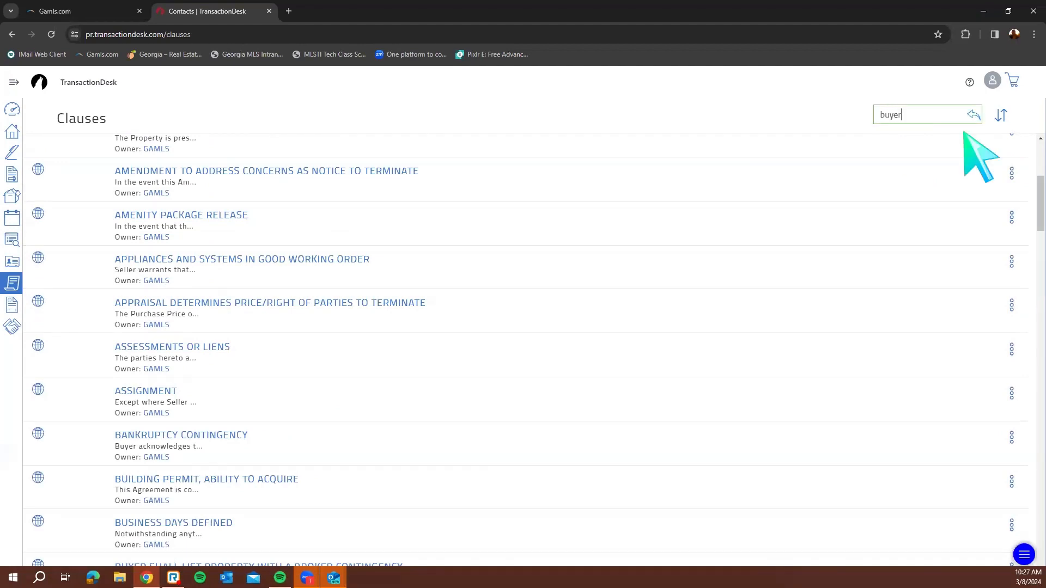
{"action": "type", "text": "buyer"}
{"action": "key", "text": "Return"}
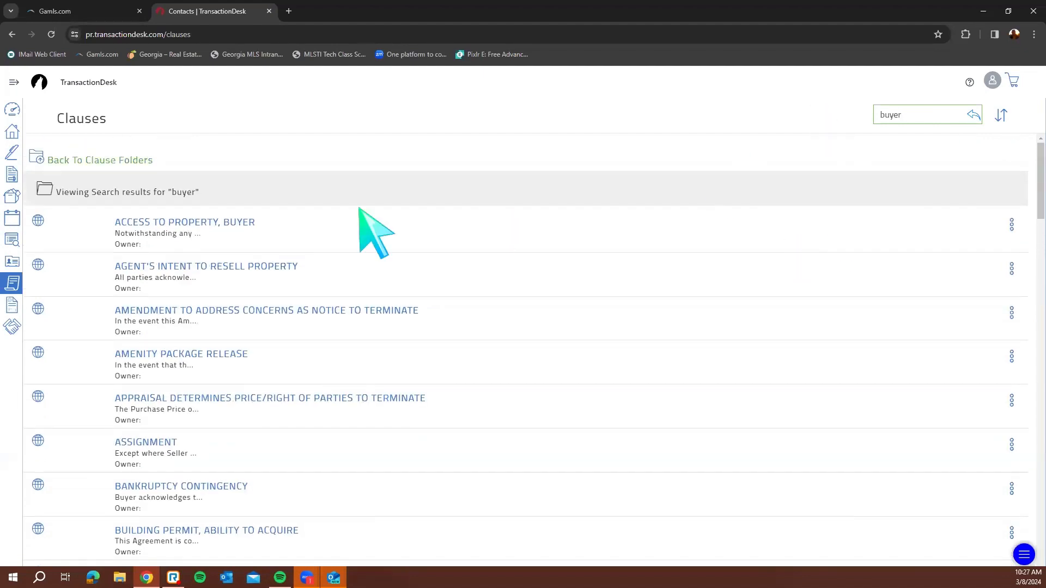
{"action": "left_click", "coordinate": [229, 224]}
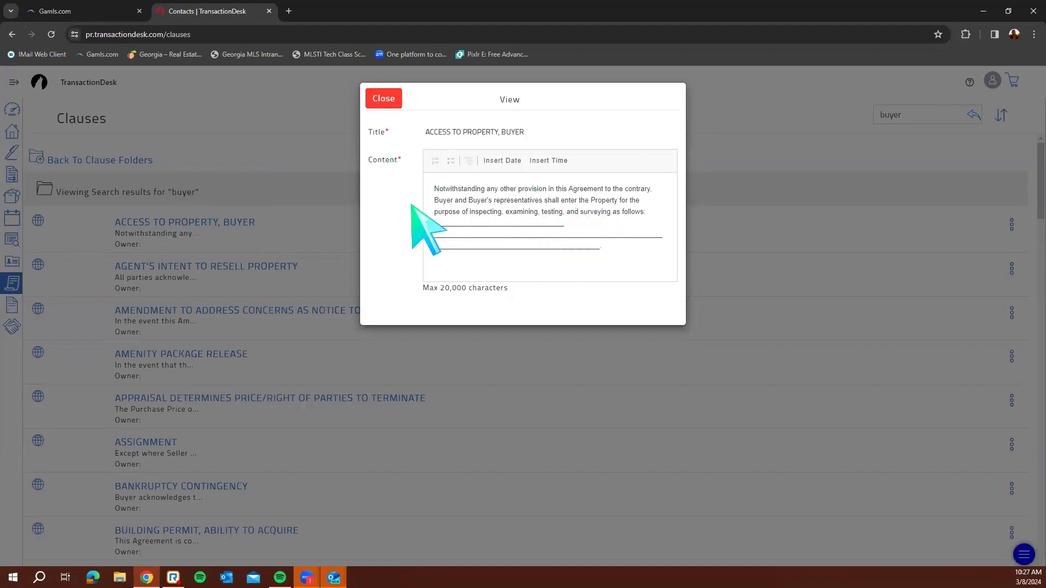
{"action": "left_click", "coordinate": [378, 99]}
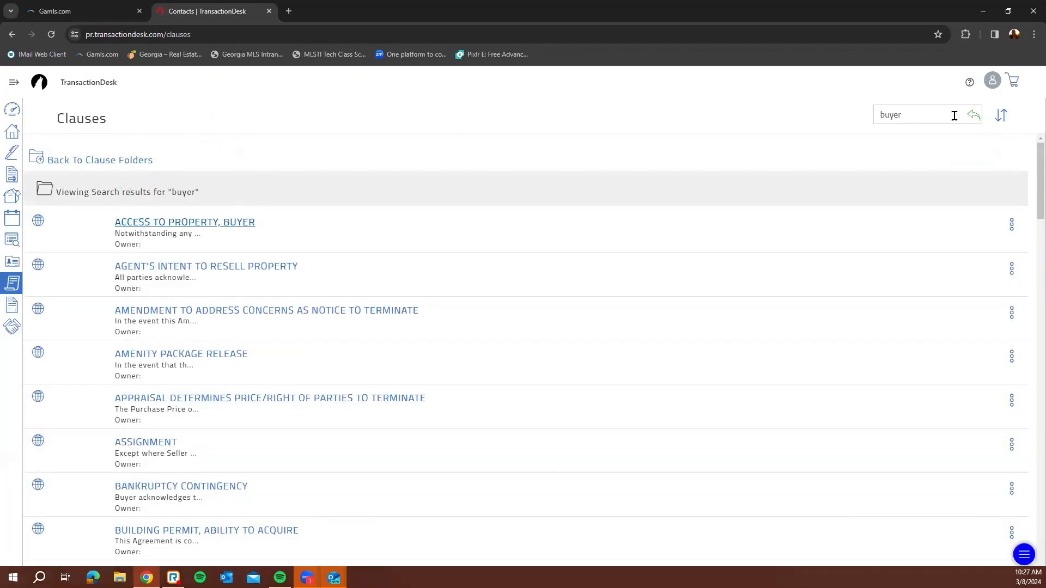
{"action": "left_click_drag", "start_coordinate": [954, 116], "coordinate": [839, 116]}
{"action": "key", "text": "BackSpace"}
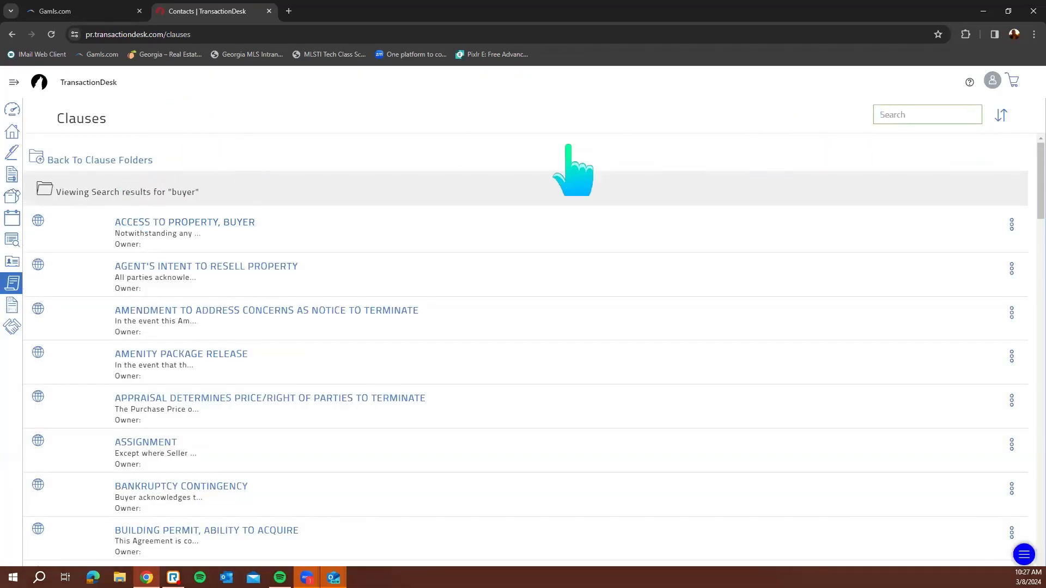
{"action": "left_click", "coordinate": [117, 160]}
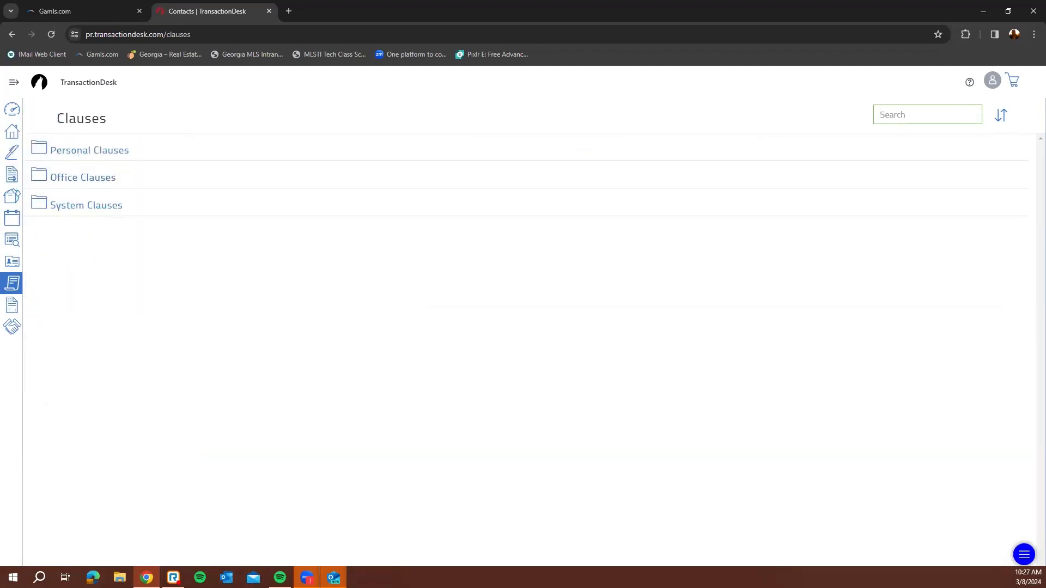
{"action": "left_click", "coordinate": [13, 81]}
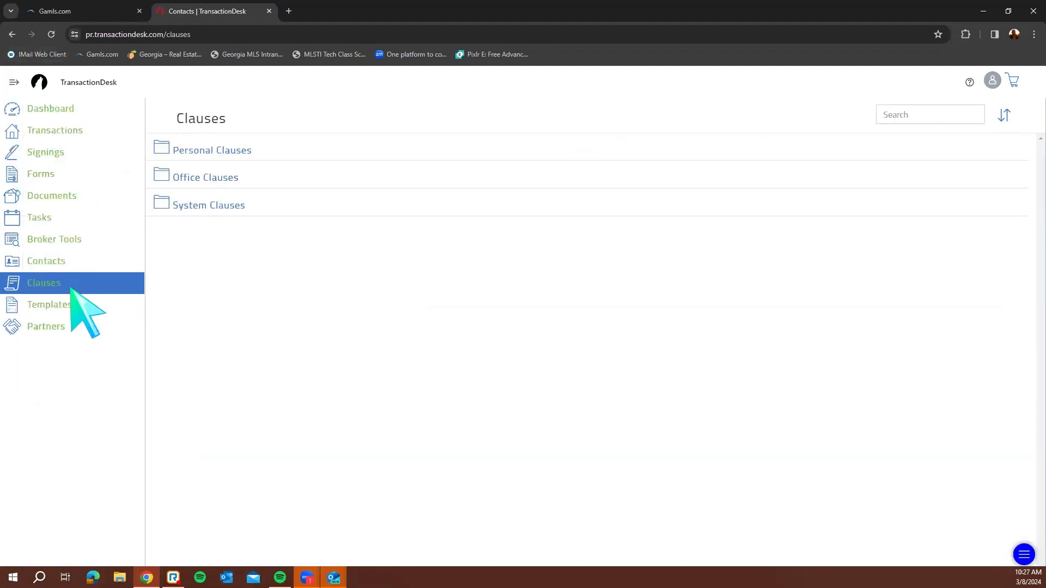
Look at Checklist Manager, then open the Transaction Templates list of Residential Sale templates
{"action": "left_click", "coordinate": [49, 305]}
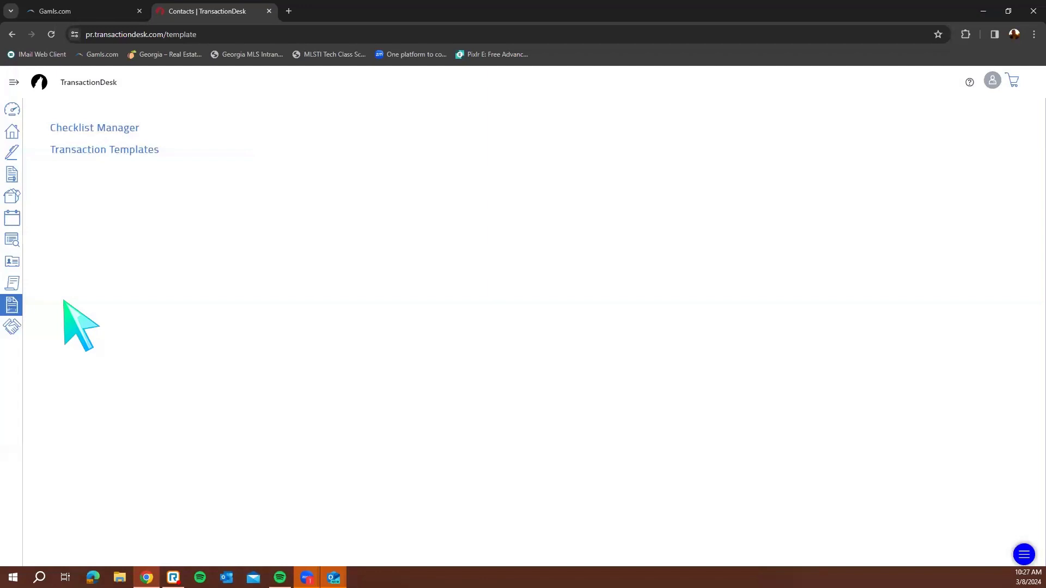
{"action": "left_click", "coordinate": [105, 129]}
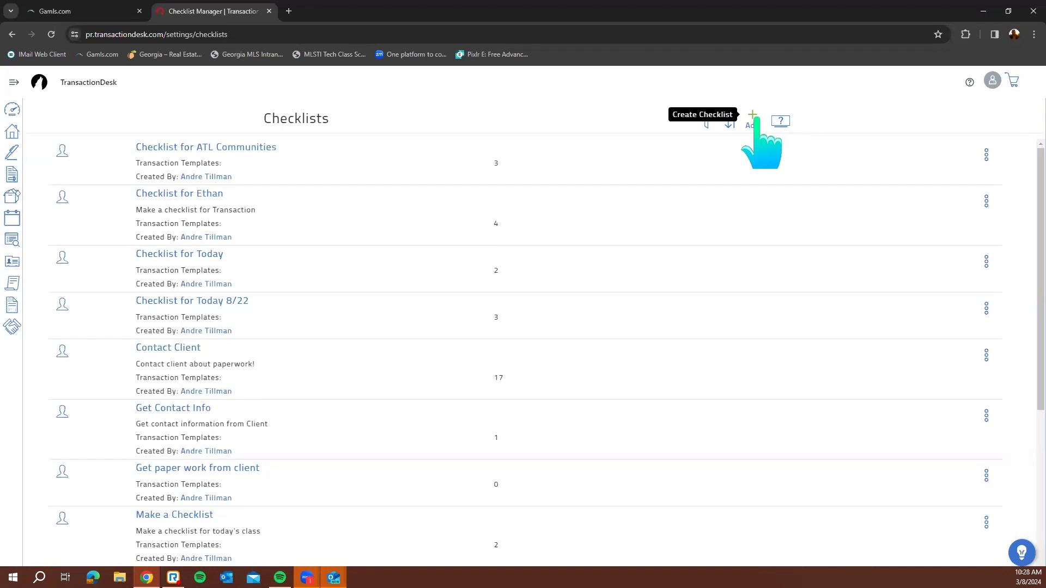
{"action": "left_click", "coordinate": [14, 39]}
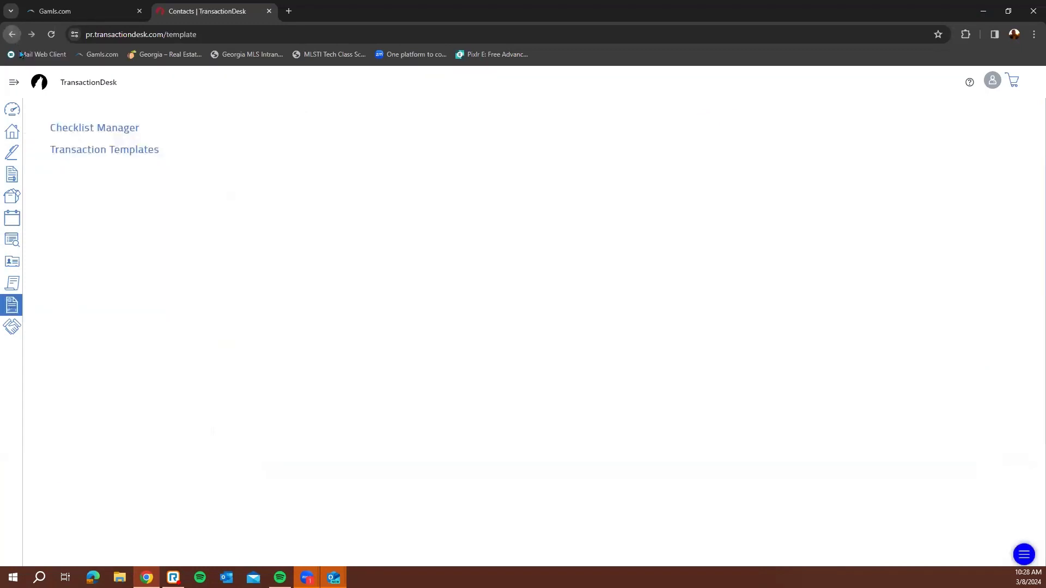
{"action": "left_click", "coordinate": [117, 150]}
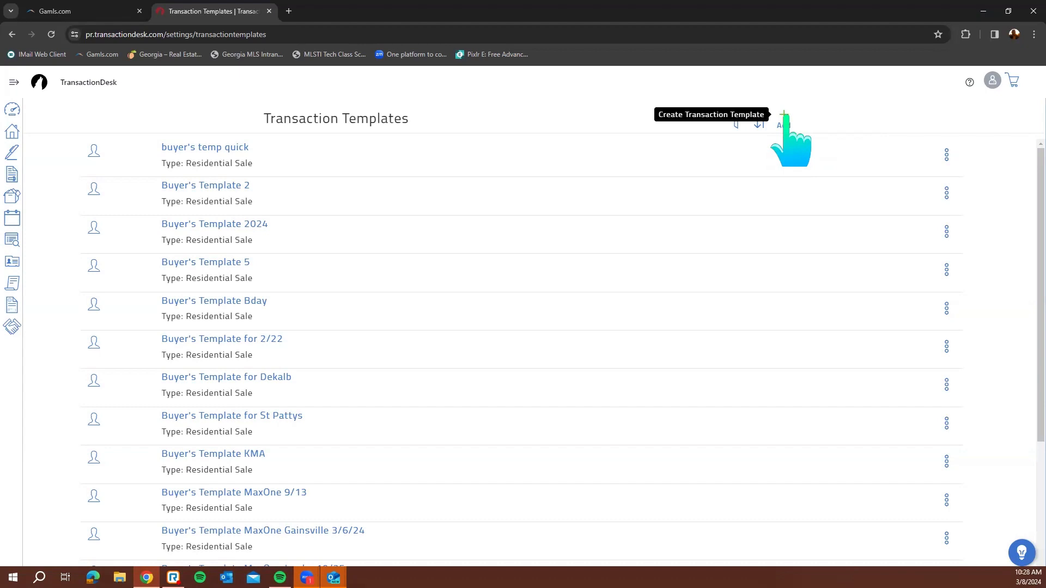
{"action": "left_click", "coordinate": [13, 82]}
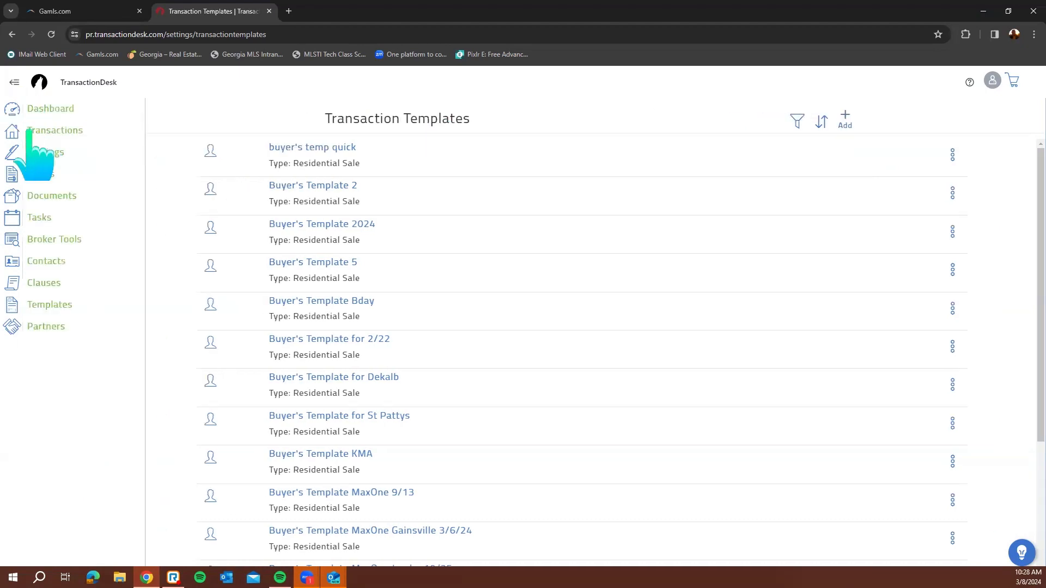
Open Partners and look through integrations like Boost, Cloud CMA, LionDesk and RentSpree
{"action": "left_click", "coordinate": [43, 326]}
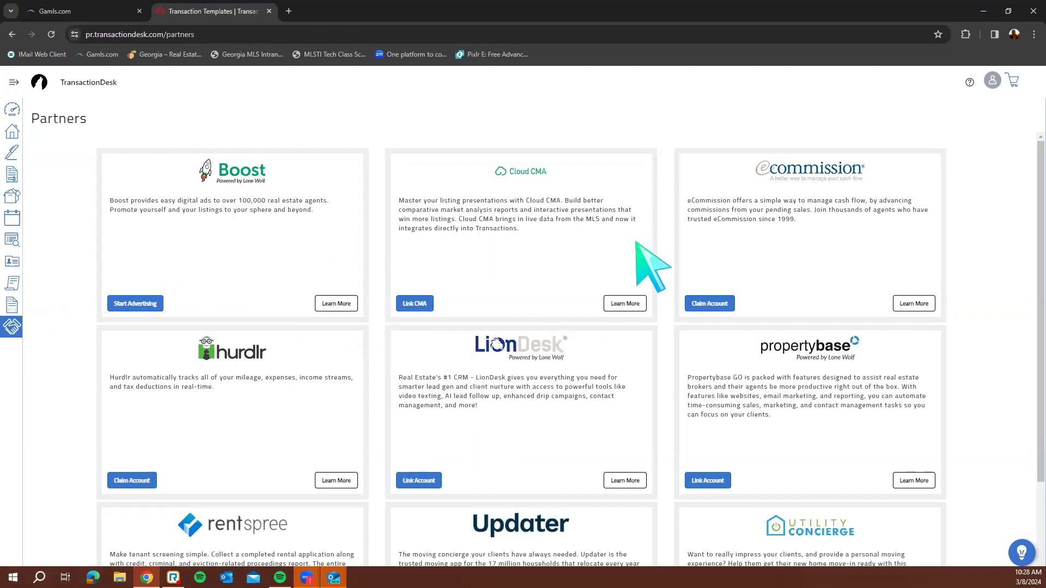
{"action": "scroll", "coordinate": [545, 469], "scroll_direction": "down", "scroll_amount": 2}
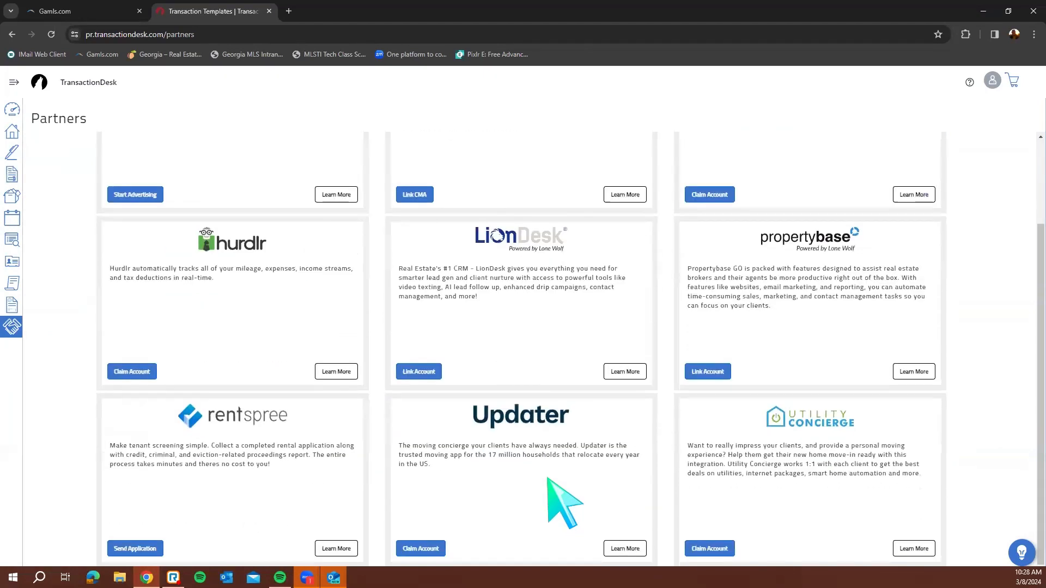
{"action": "scroll", "coordinate": [588, 468], "scroll_direction": "up", "scroll_amount": 2}
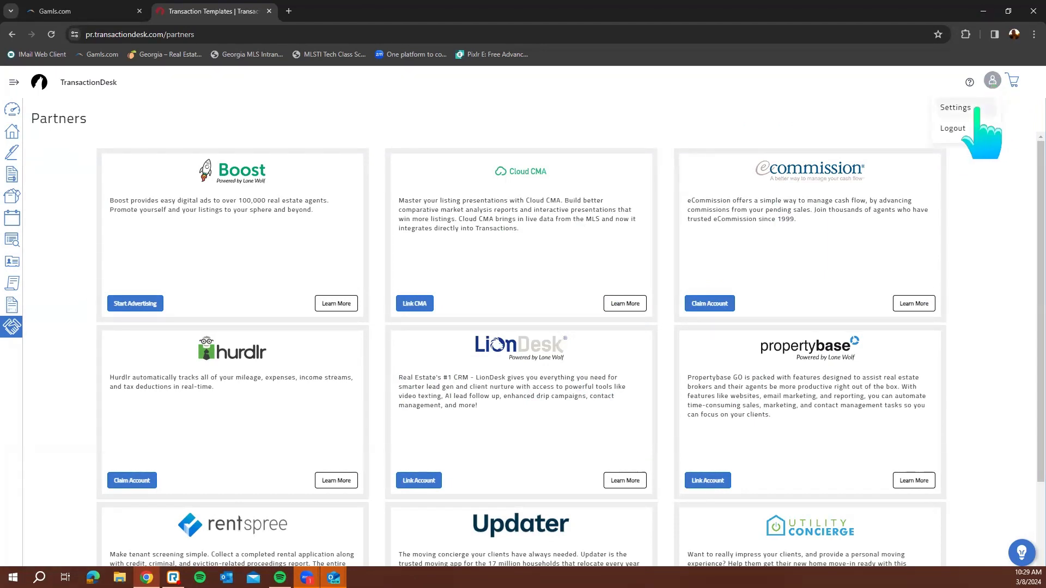
Open Help Videos through account Settings and Support
{"action": "left_click", "coordinate": [975, 109]}
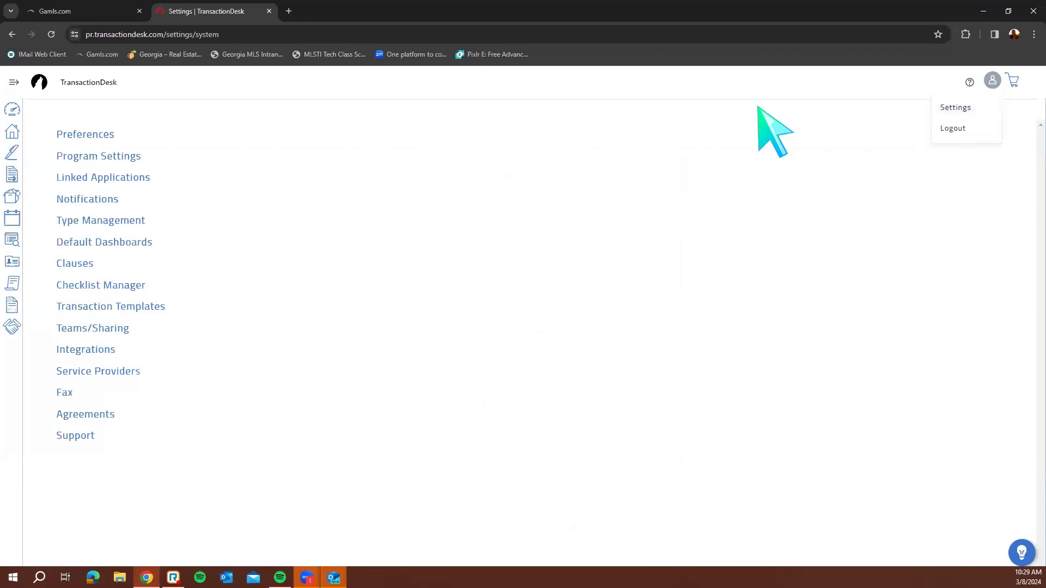
{"action": "left_click", "coordinate": [72, 439]}
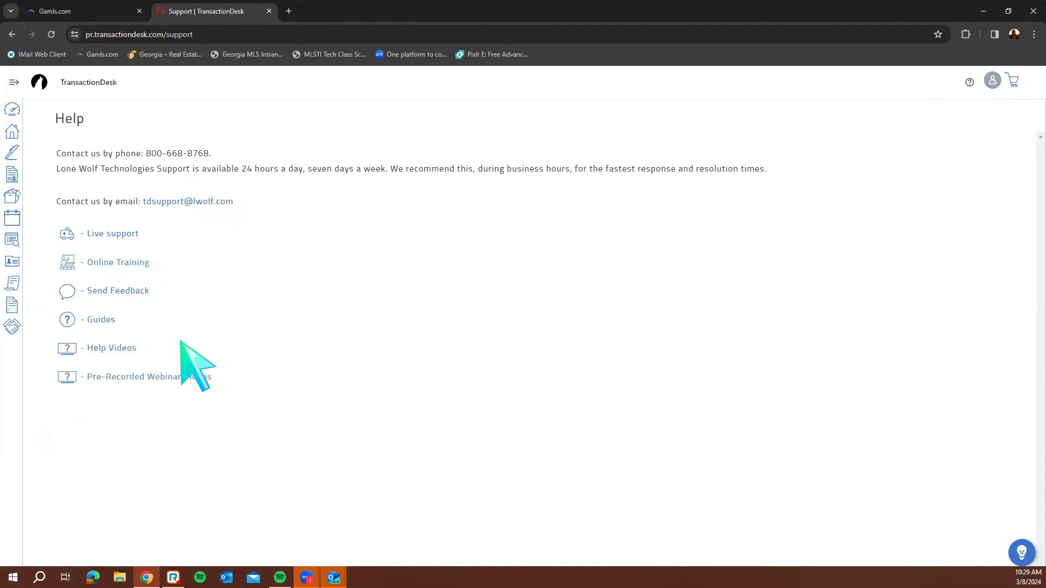
{"action": "left_click", "coordinate": [107, 350]}
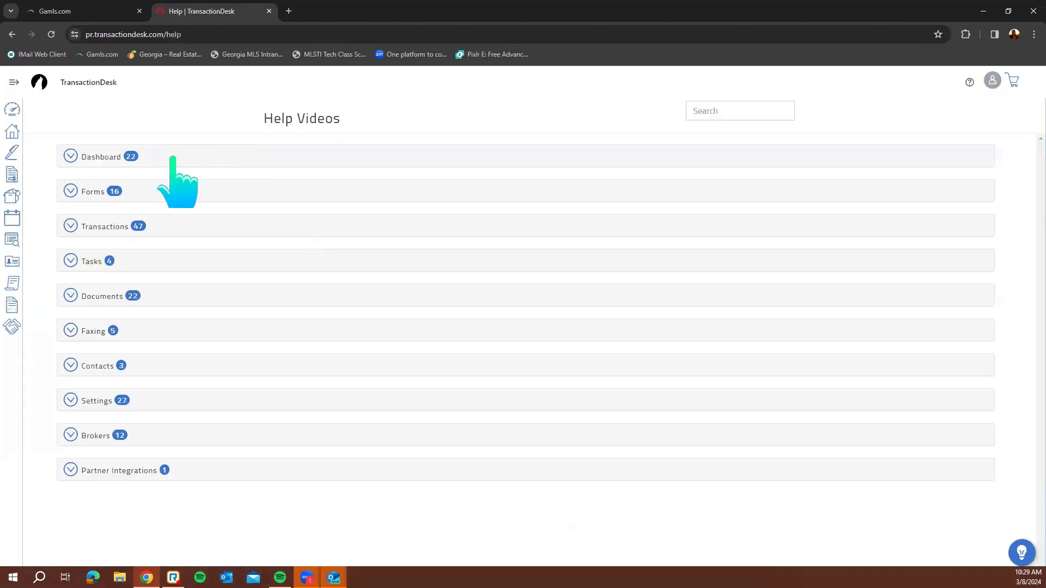
Expand and collapse the Dashboard and Documents help video categories, then go to Transactions
{"action": "left_click", "coordinate": [175, 158]}
{"action": "scroll", "coordinate": [222, 254], "scroll_direction": "down", "scroll_amount": 8}
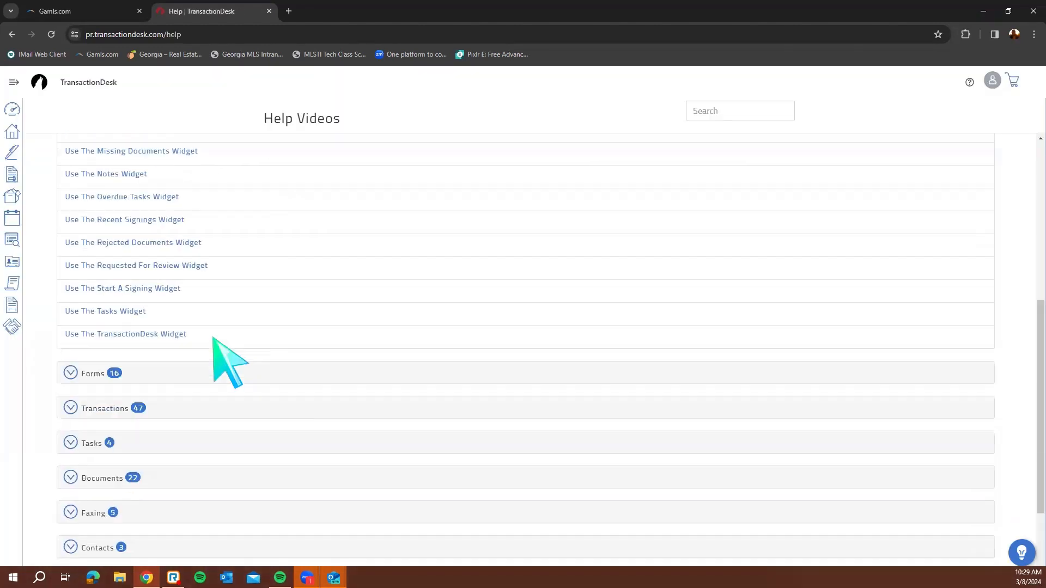
{"action": "left_click", "coordinate": [174, 368]}
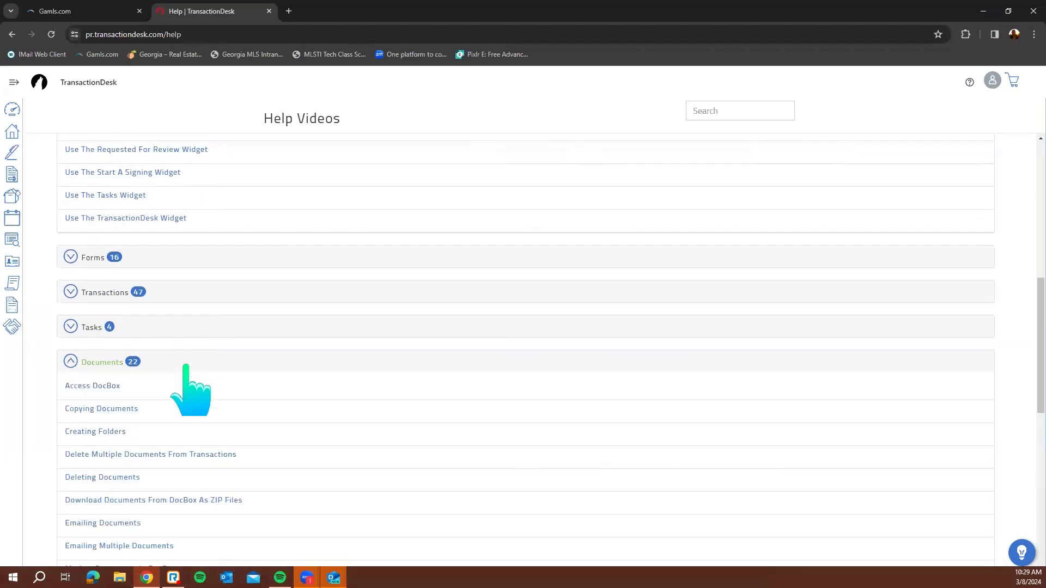
{"action": "scroll", "coordinate": [175, 262], "scroll_direction": "up", "scroll_amount": 4}
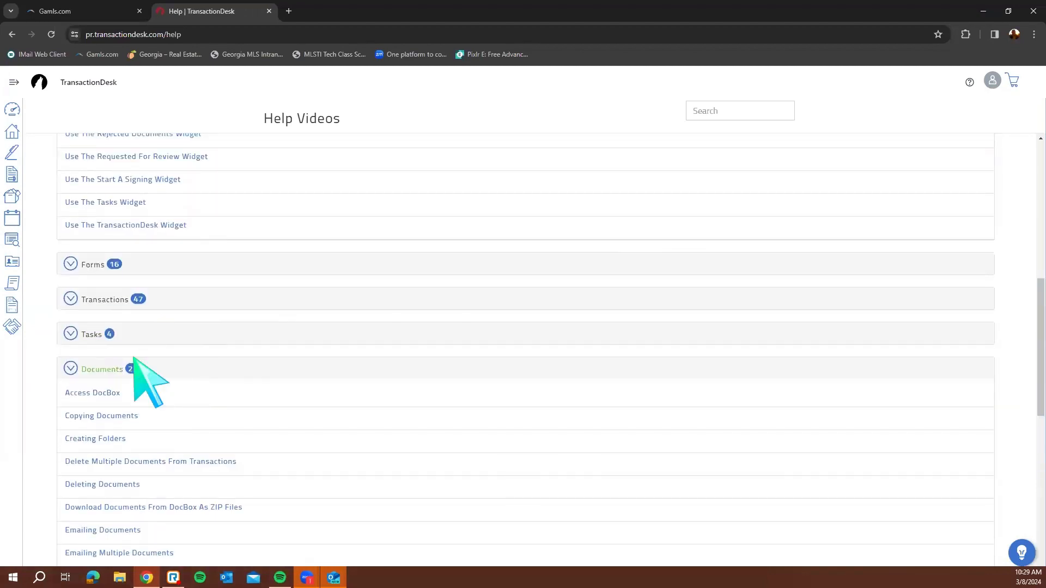
{"action": "left_click", "coordinate": [136, 369]}
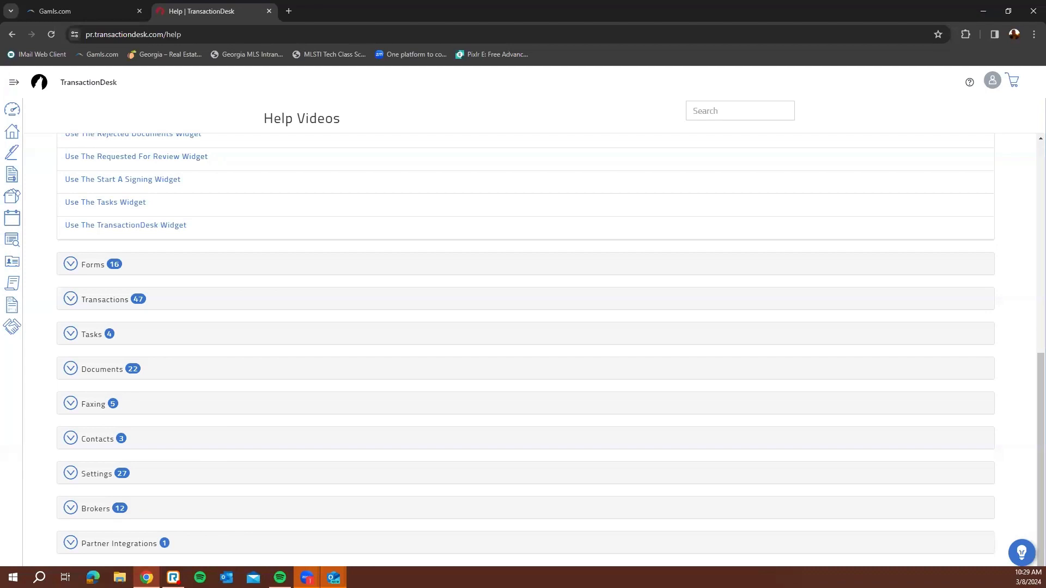
{"action": "scroll", "coordinate": [169, 206], "scroll_direction": "up", "scroll_amount": 9}
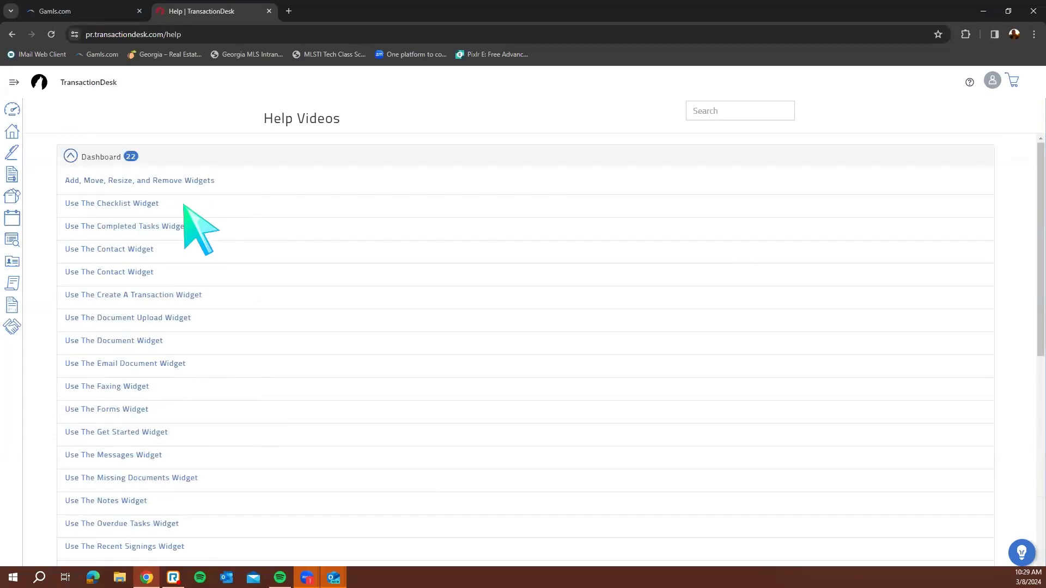
{"action": "left_click", "coordinate": [117, 158]}
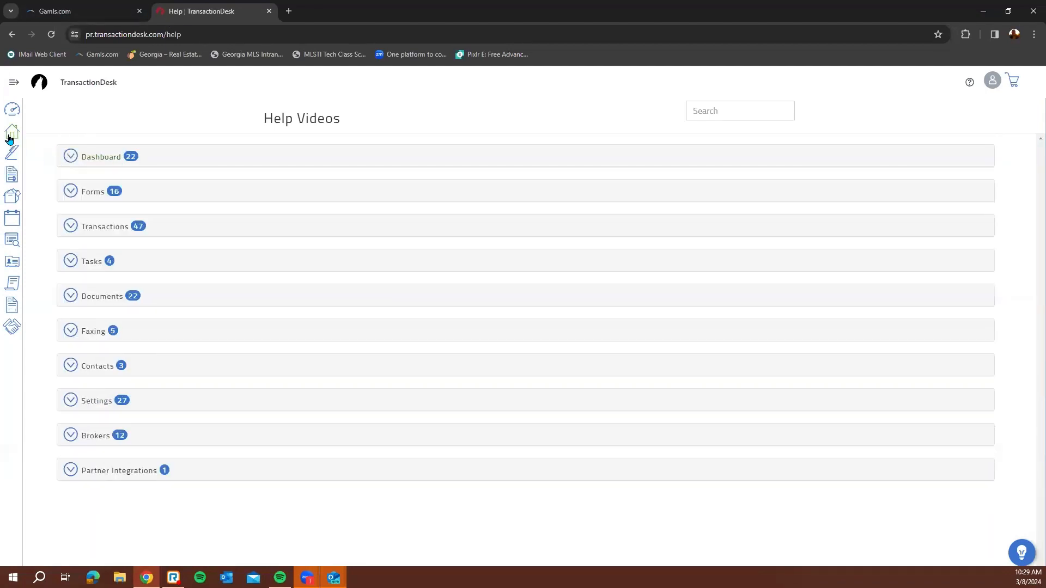
{"action": "left_click", "coordinate": [10, 136]}
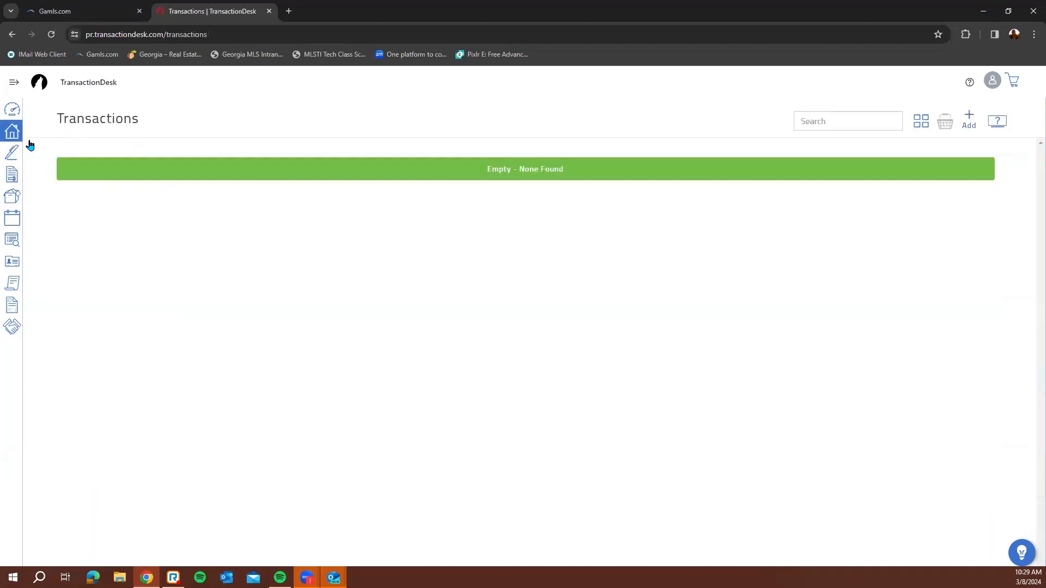
Unlock the Agent Dashboard, move the Templates panel below Authentisign, and relock the layout
{"action": "left_click", "coordinate": [12, 109]}
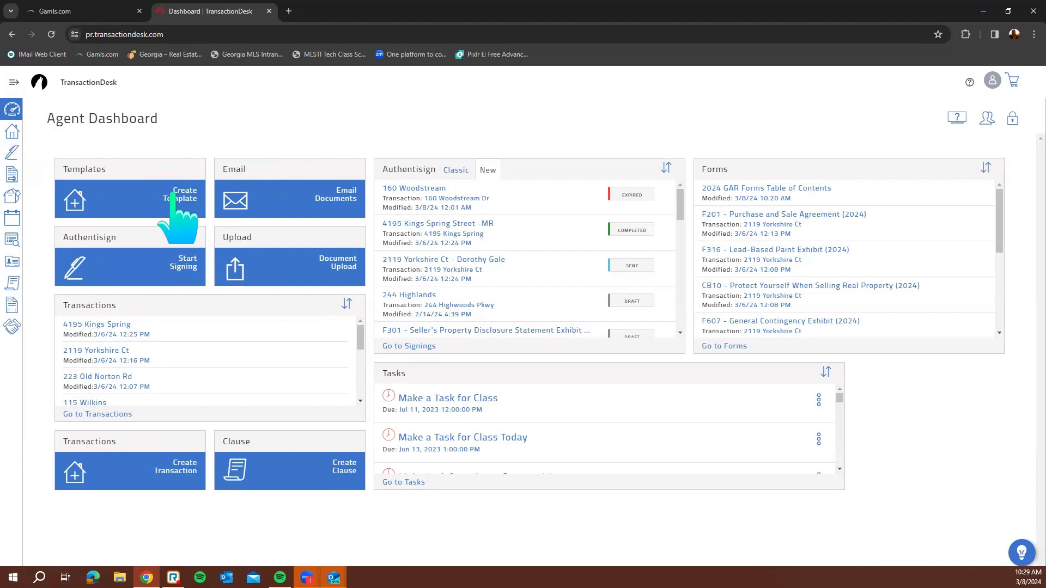
{"action": "left_click", "coordinate": [1012, 120]}
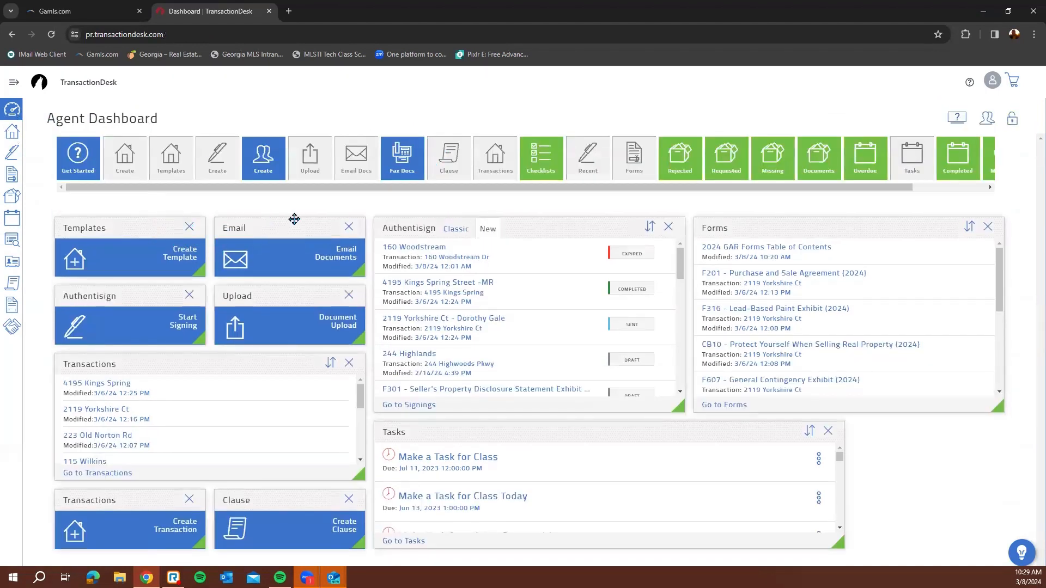
{"action": "left_click", "coordinate": [190, 227]}
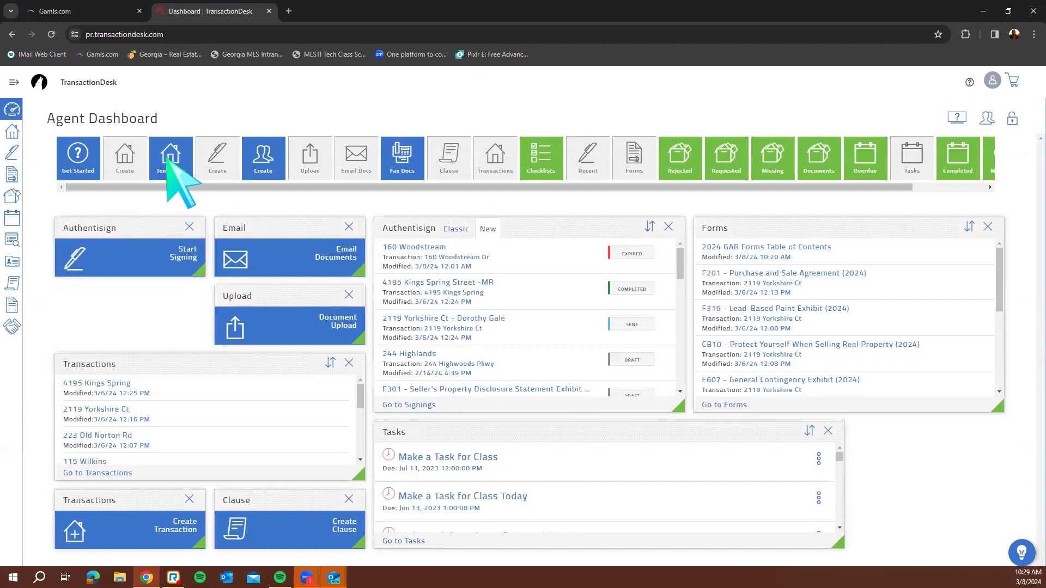
{"action": "left_click_drag", "start_coordinate": [173, 169], "coordinate": [84, 321]}
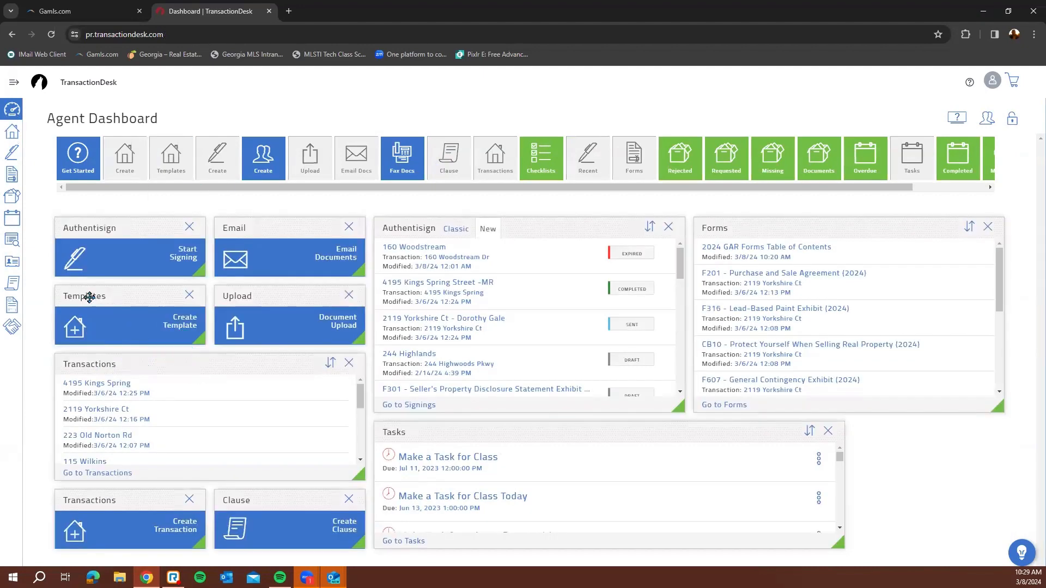
{"action": "left_click", "coordinate": [1013, 119]}
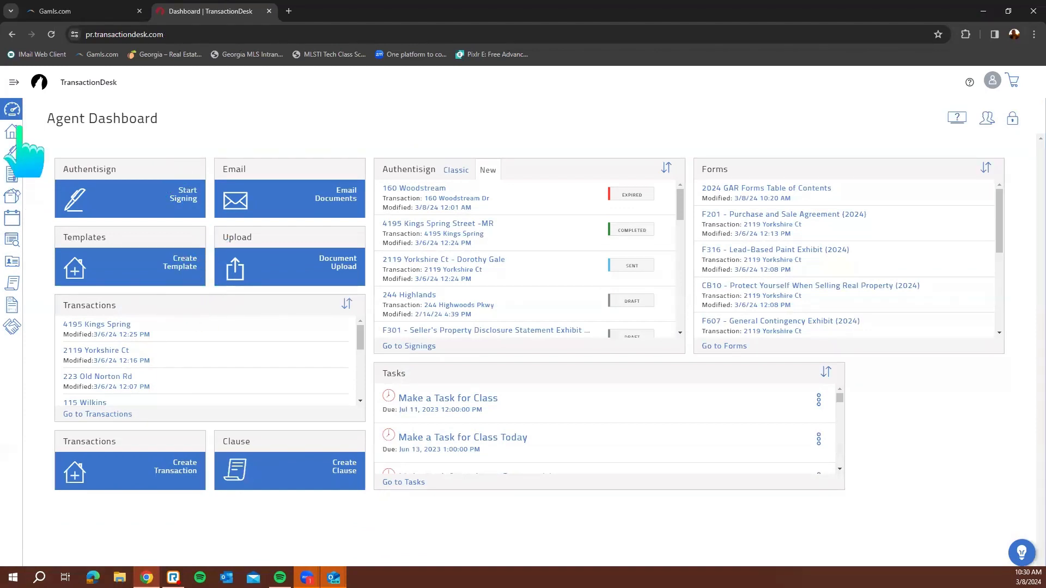
Visit the templates section and come back to the Agent Dashboard
{"action": "mouse_move", "coordinate": [17, 109]}
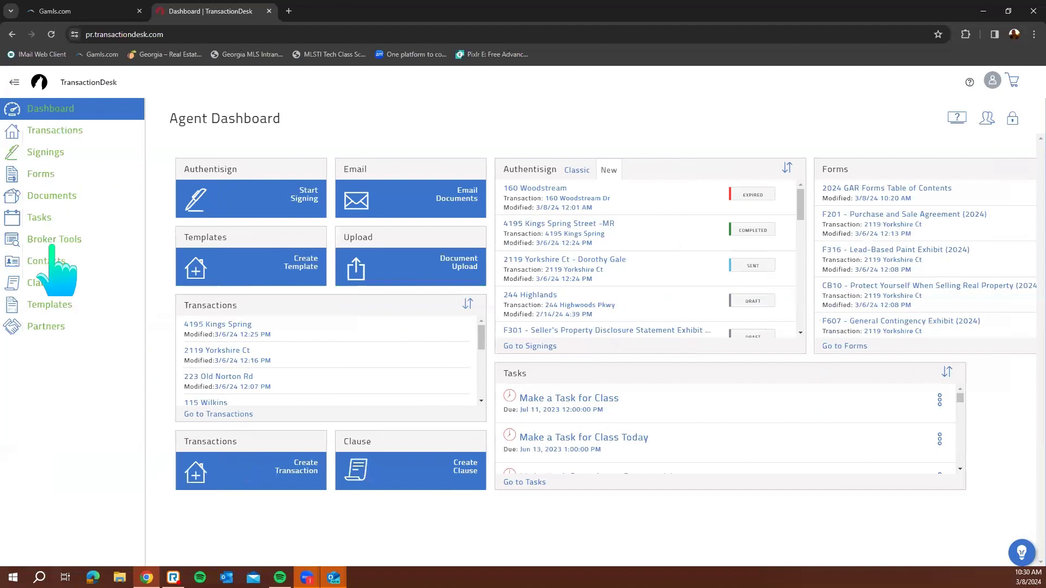
{"action": "left_click", "coordinate": [41, 305]}
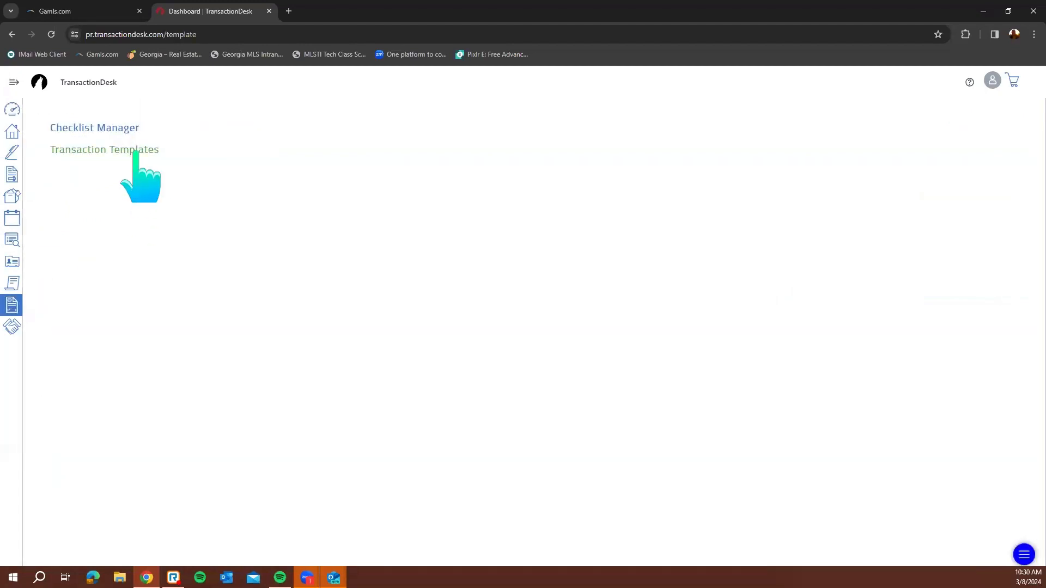
{"action": "left_click", "coordinate": [12, 109]}
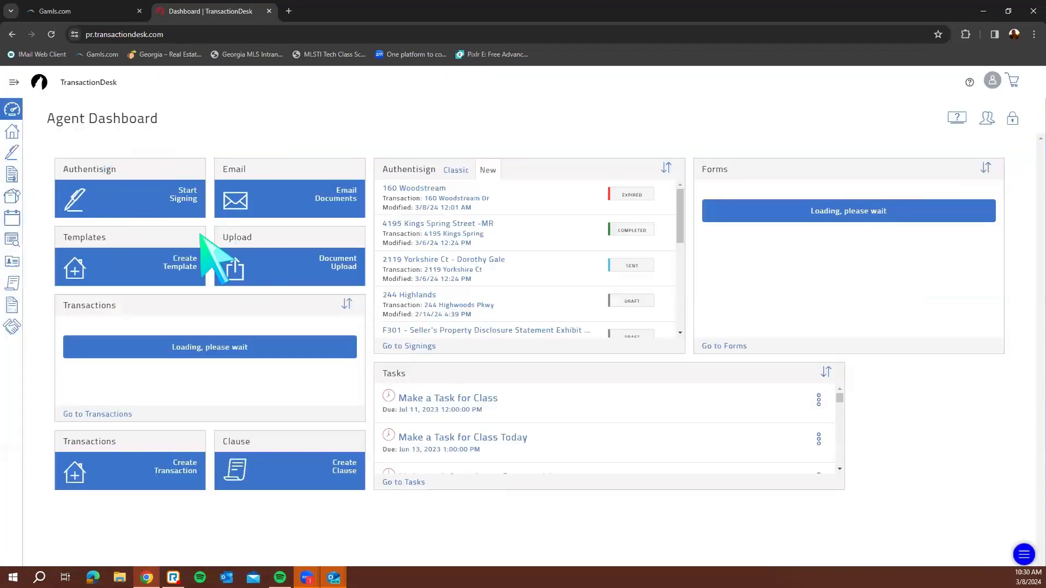
Create and save the Residential Sale template "Buyer's Template 3/8/24"
{"action": "left_click", "coordinate": [191, 266]}
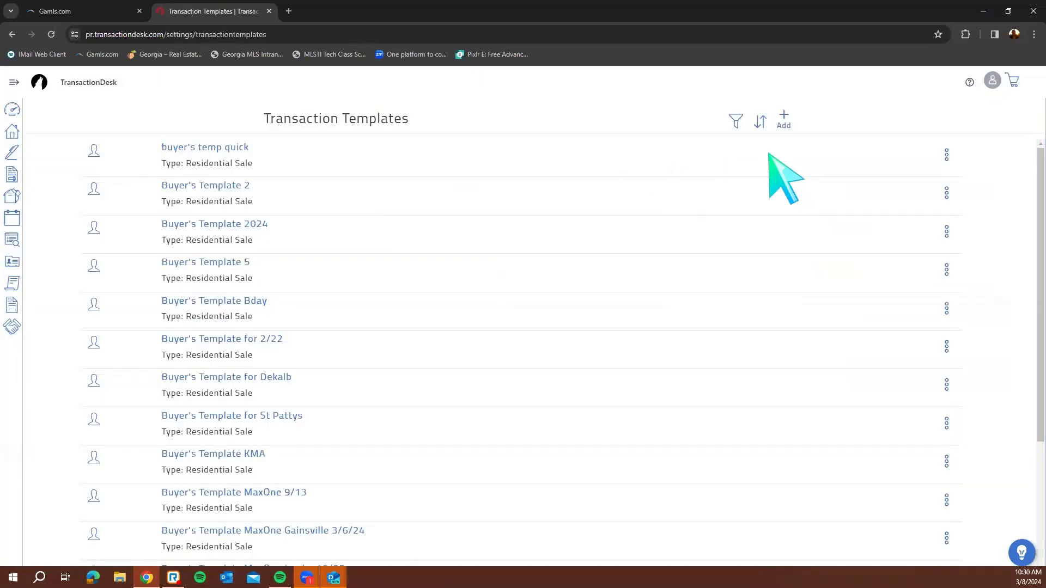
{"action": "left_click", "coordinate": [787, 120]}
{"action": "left_click", "coordinate": [604, 163]}
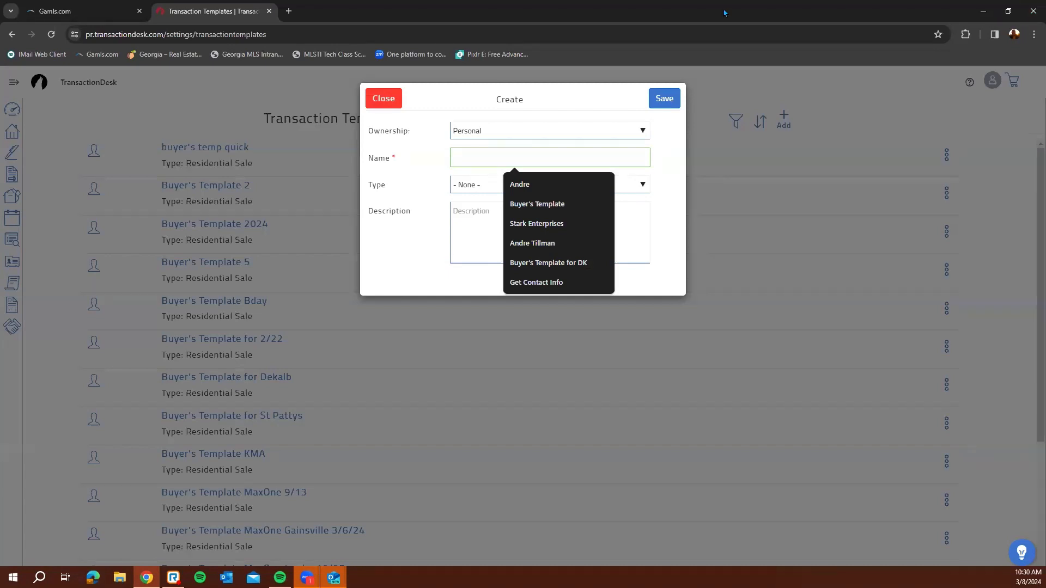
{"action": "type", "text": "uyer's Temp"}
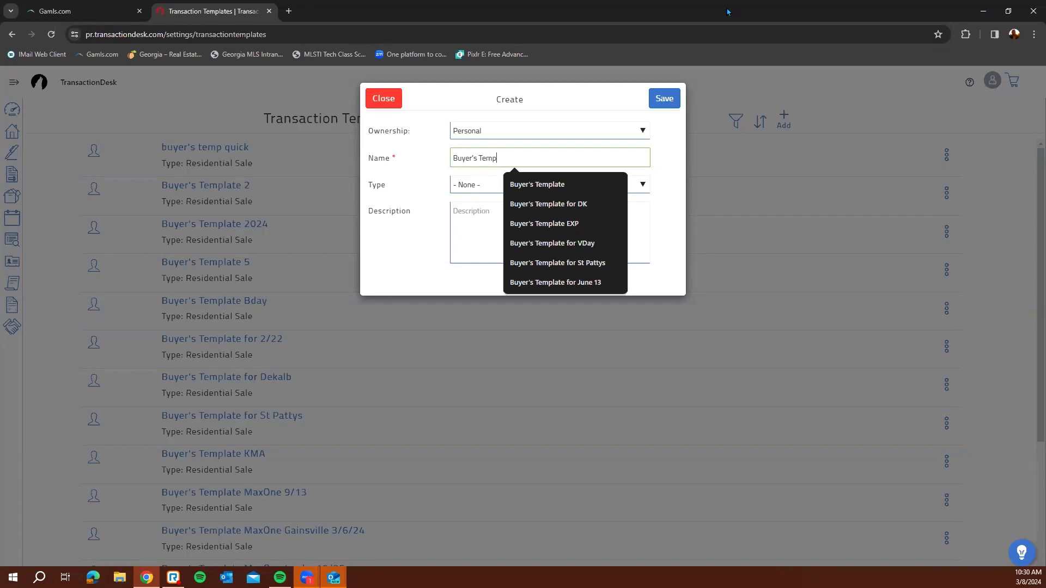
{"action": "type", "text": "late 3/8/24"}
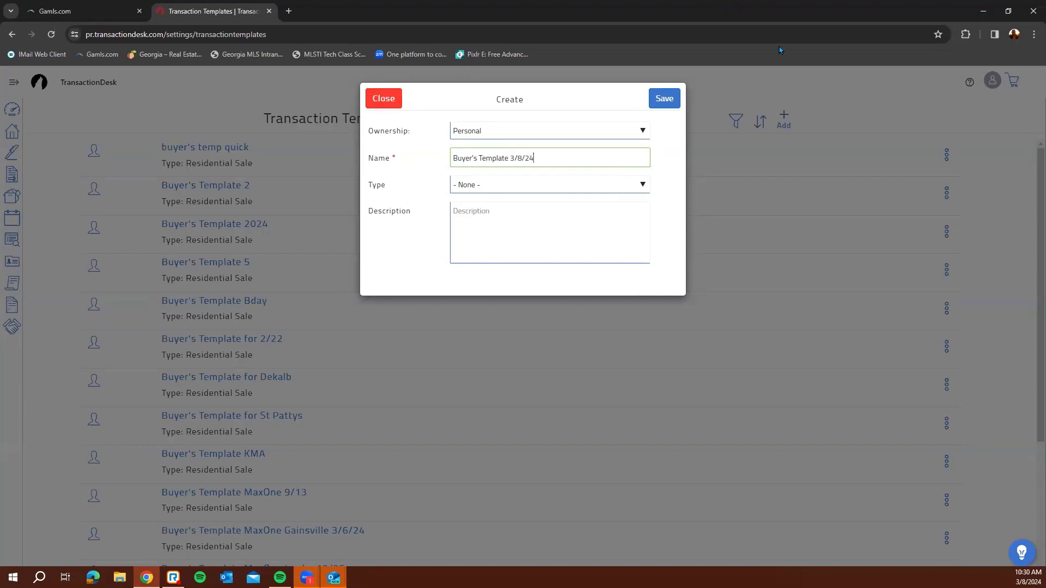
{"action": "left_click", "coordinate": [601, 188]}
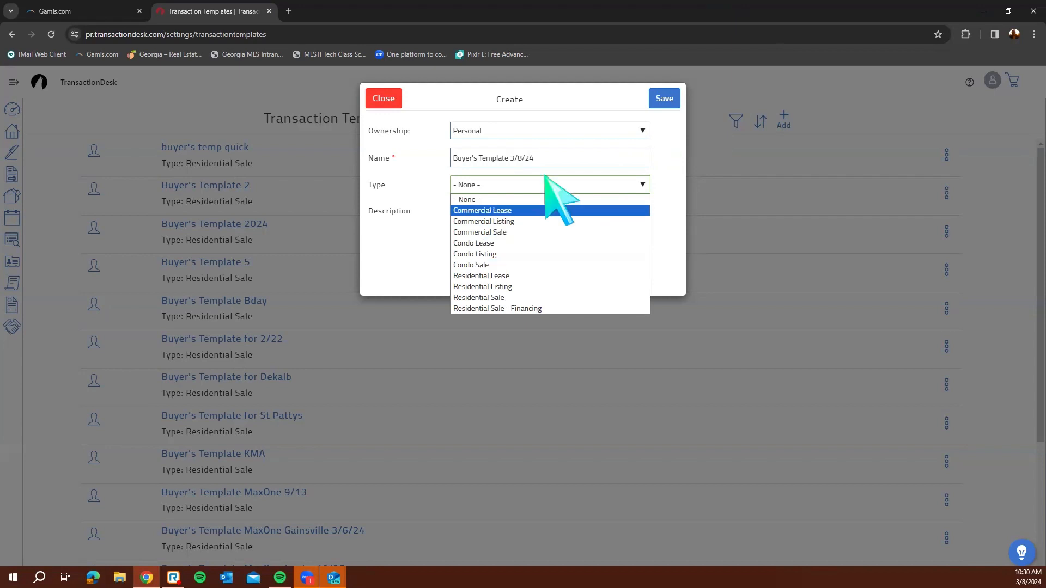
{"action": "left_click", "coordinate": [548, 298]}
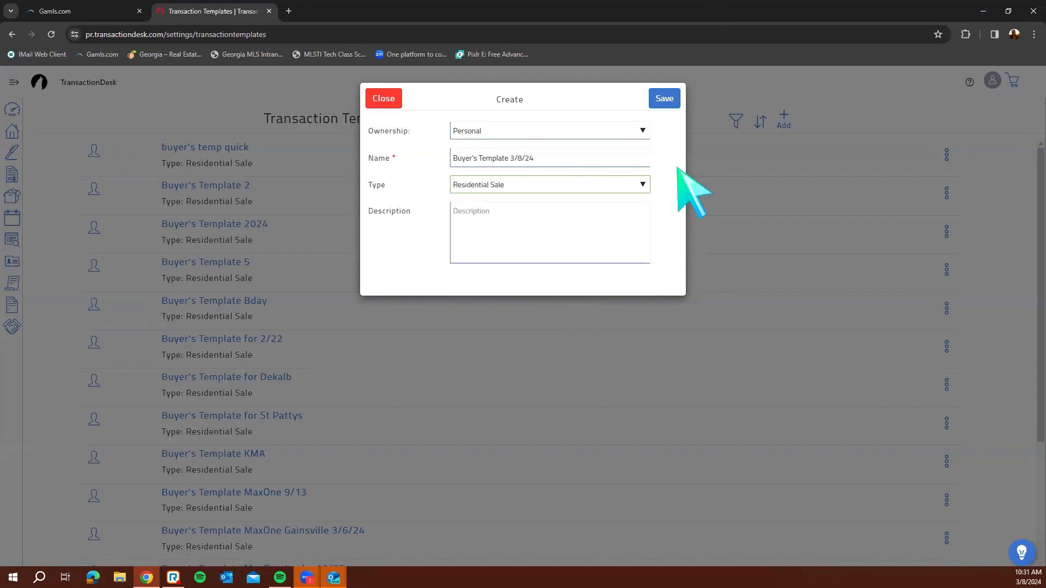
{"action": "left_click", "coordinate": [664, 98]}
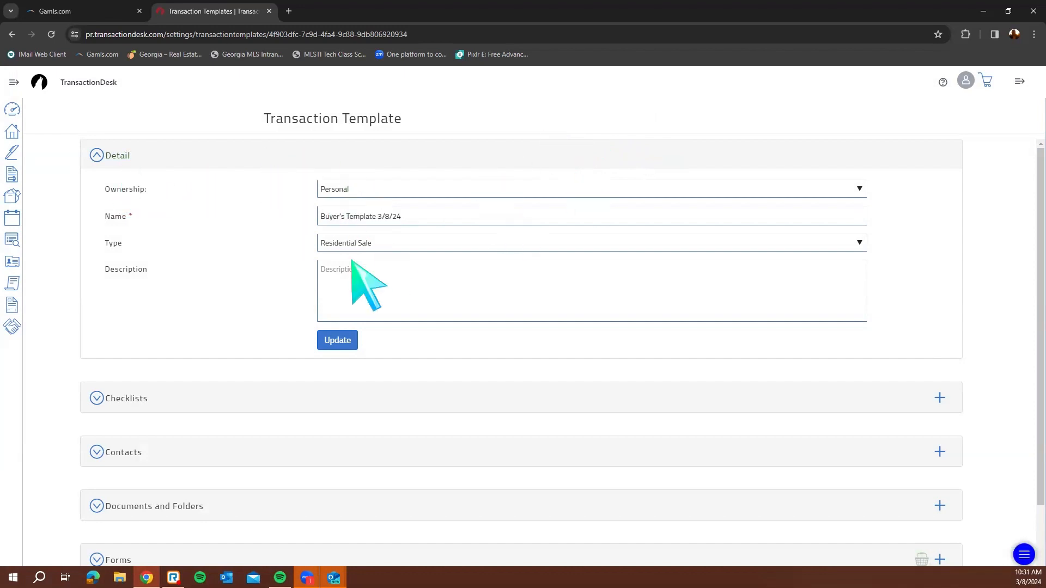
Attach the MaxOne Checklist to the template's Checklists
{"action": "left_click", "coordinate": [133, 402]}
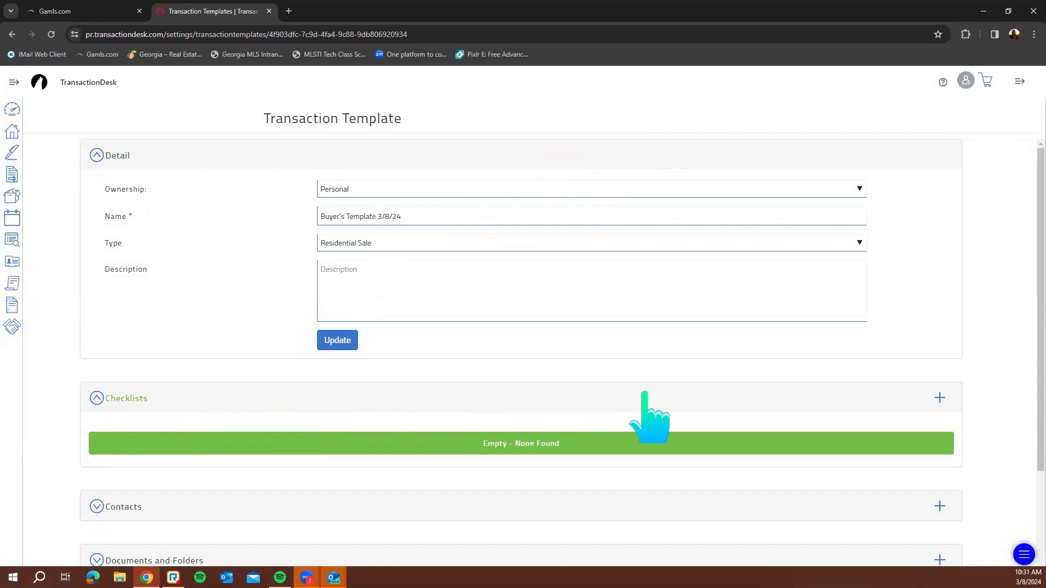
{"action": "left_click", "coordinate": [940, 401]}
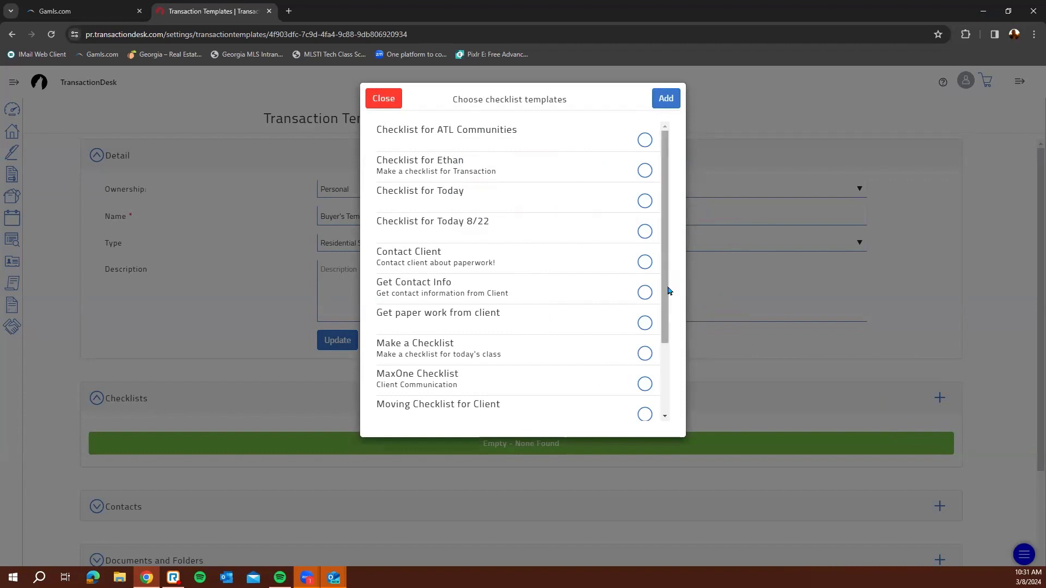
{"action": "scroll", "coordinate": [668, 316], "scroll_direction": "down", "scroll_amount": 1}
{"action": "scroll", "coordinate": [667, 316], "scroll_direction": "down", "scroll_amount": 3}
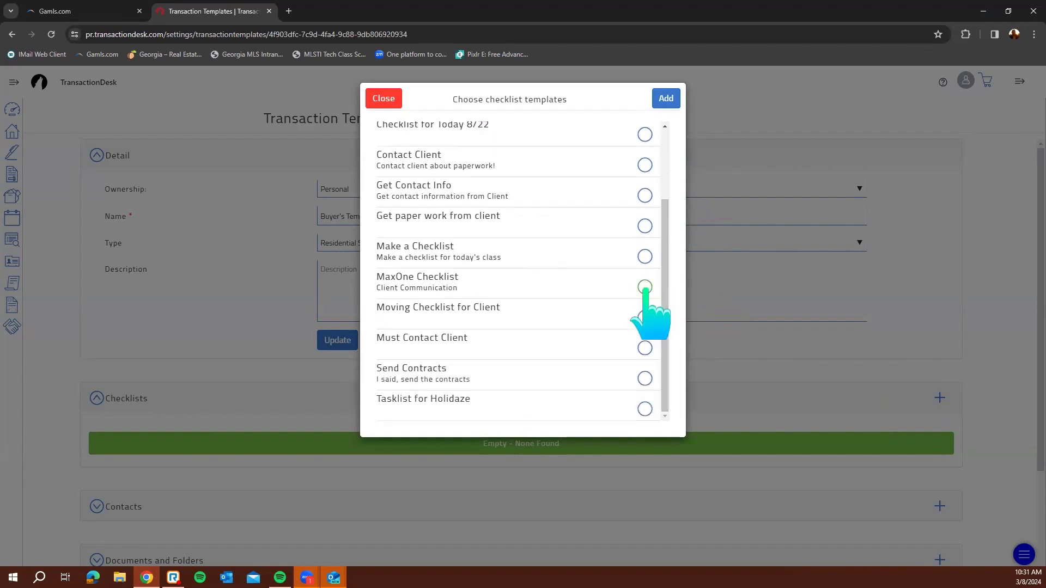
{"action": "left_click", "coordinate": [645, 287]}
{"action": "left_click", "coordinate": [663, 102]}
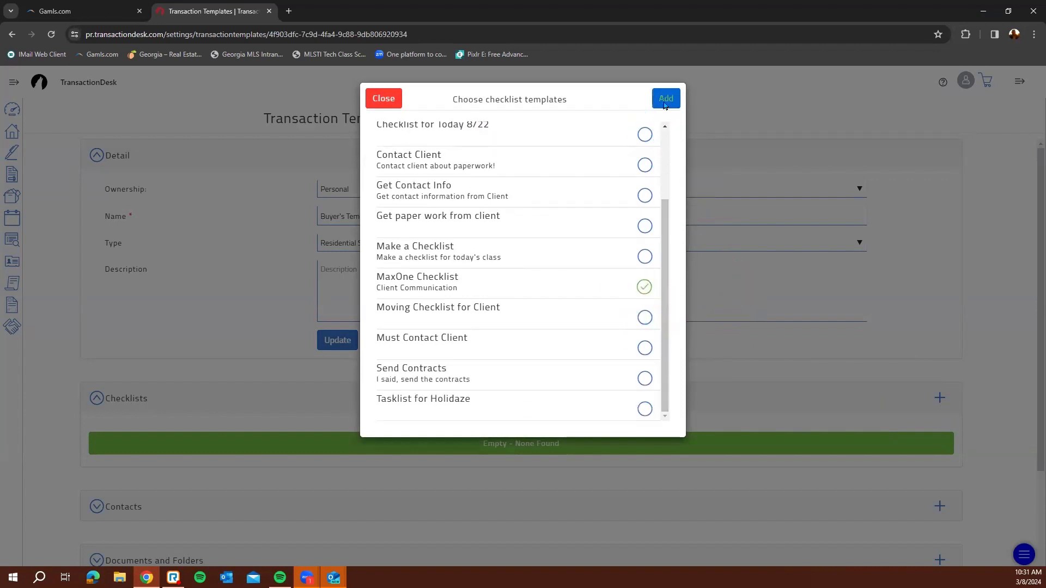
{"action": "scroll", "coordinate": [404, 432], "scroll_direction": "down", "scroll_amount": 2}
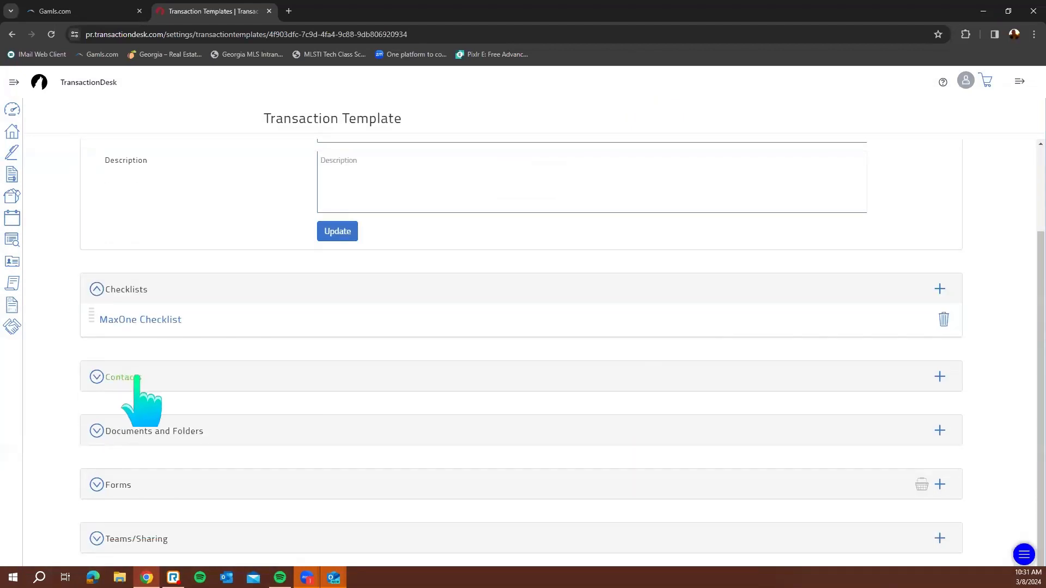
Expand Contacts and open the list of existing contacts to add from
{"action": "left_click", "coordinate": [136, 377]}
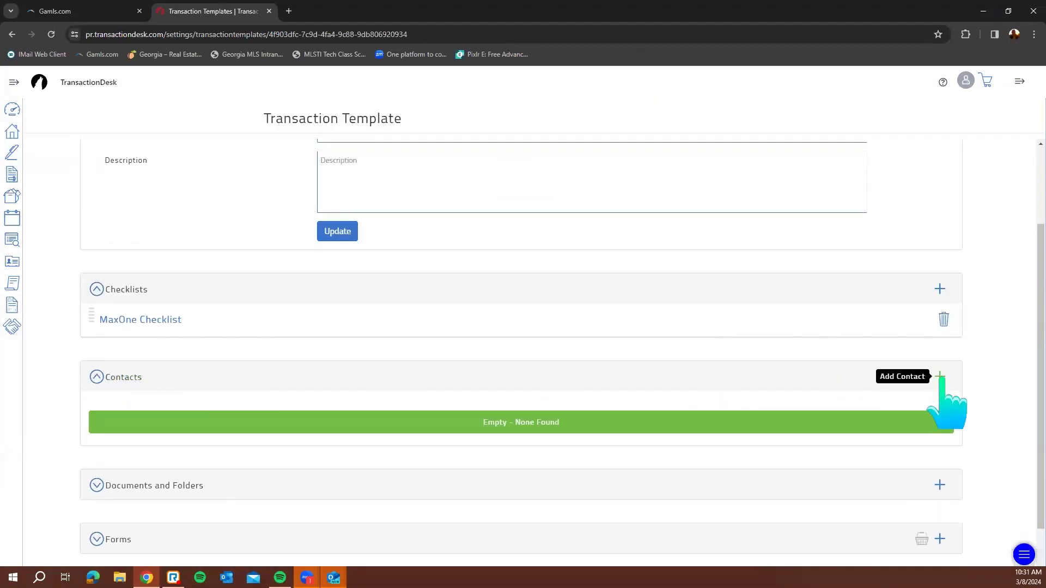
{"action": "left_click", "coordinate": [941, 376]}
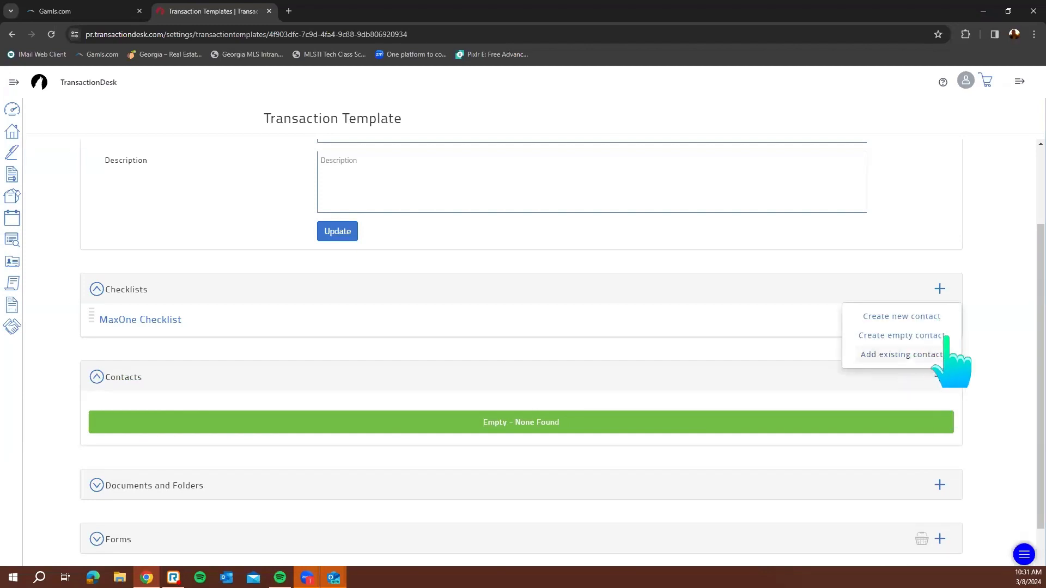
{"action": "left_click", "coordinate": [929, 354]}
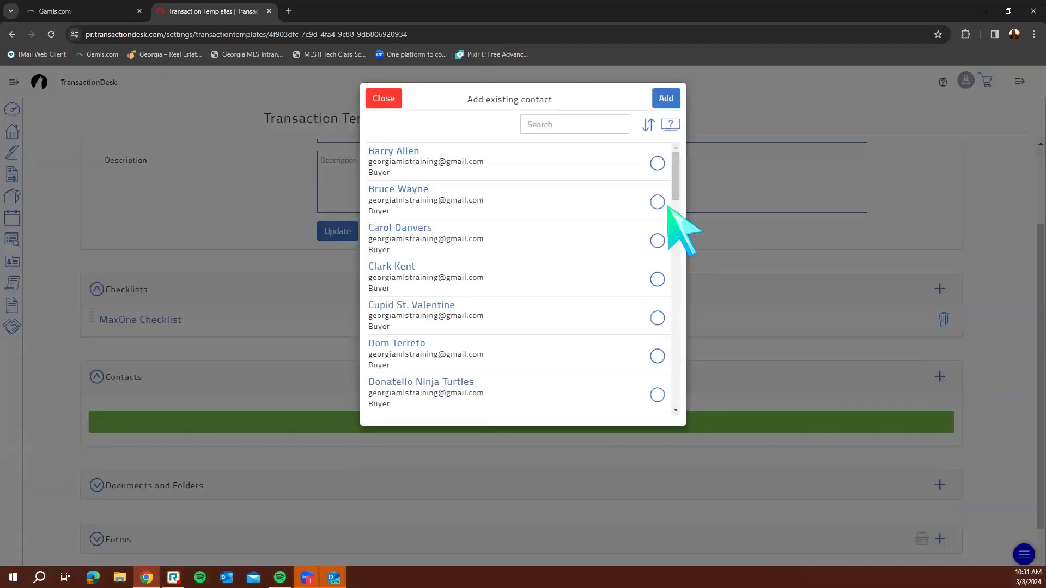
{"action": "left_click", "coordinate": [388, 99]}
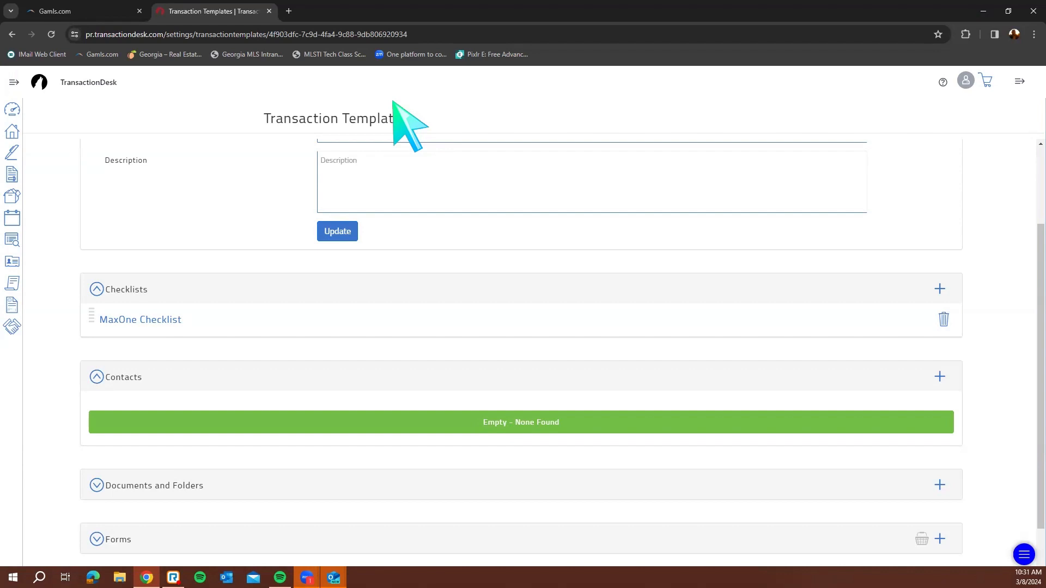
{"action": "left_click_drag", "start_coordinate": [343, 116], "coordinate": [422, 116]}
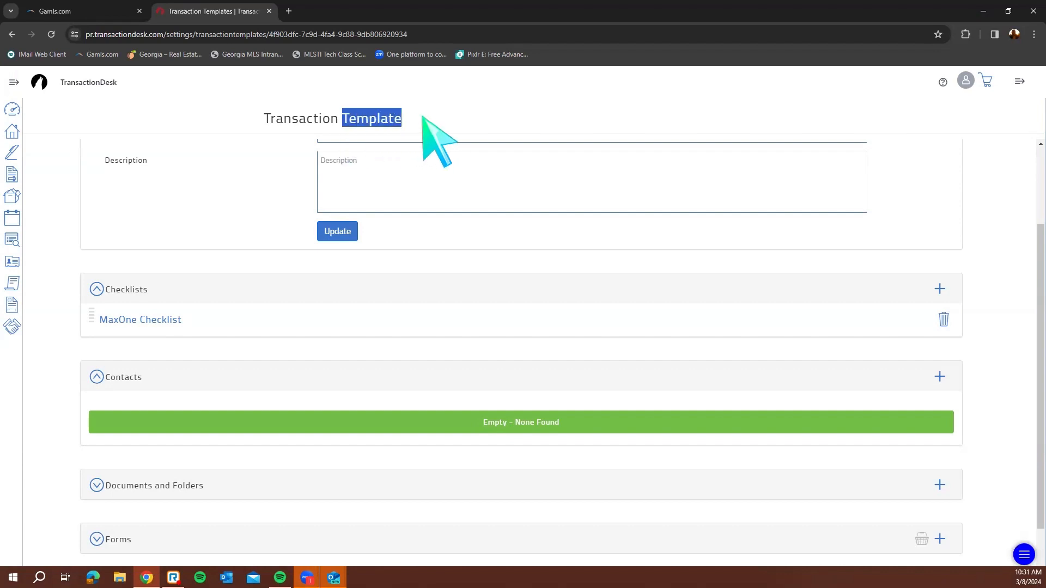
{"action": "left_click", "coordinate": [1008, 409]}
{"action": "left_click", "coordinate": [939, 376]}
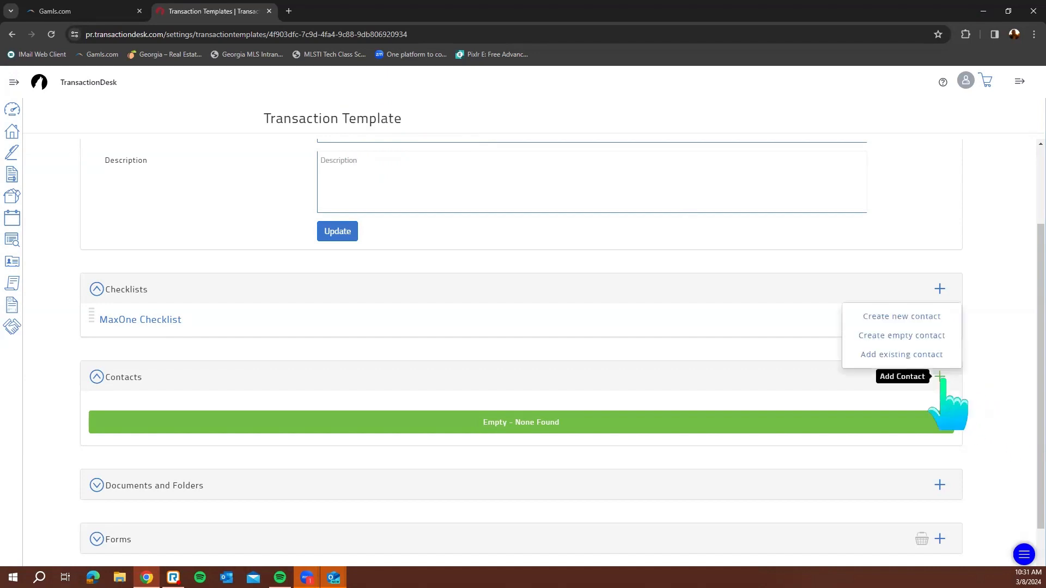
{"action": "left_click", "coordinate": [911, 354]}
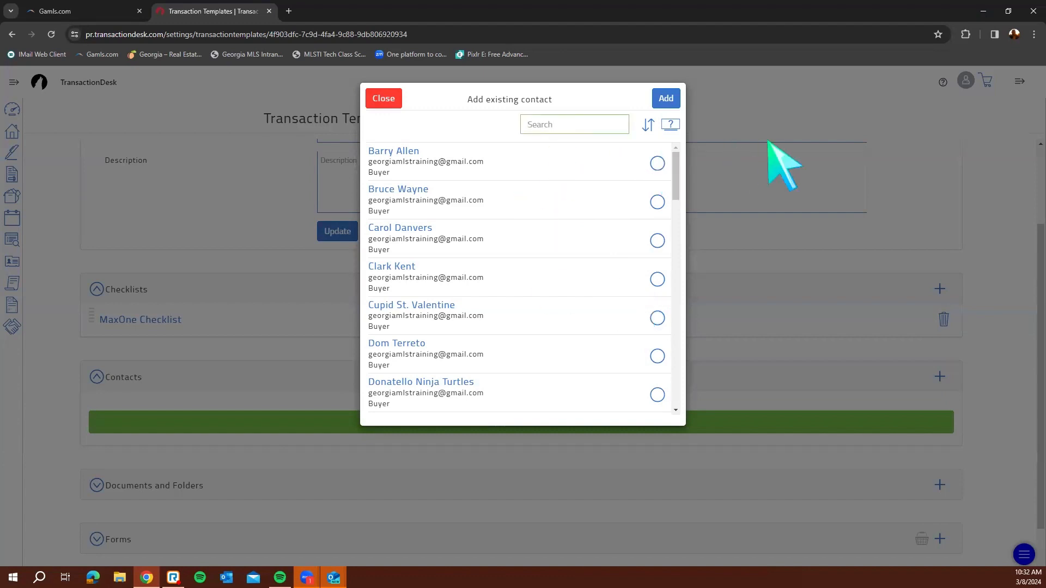
Search the contact list by the broker's name to find the matching contact
{"action": "type", "text": "k"}
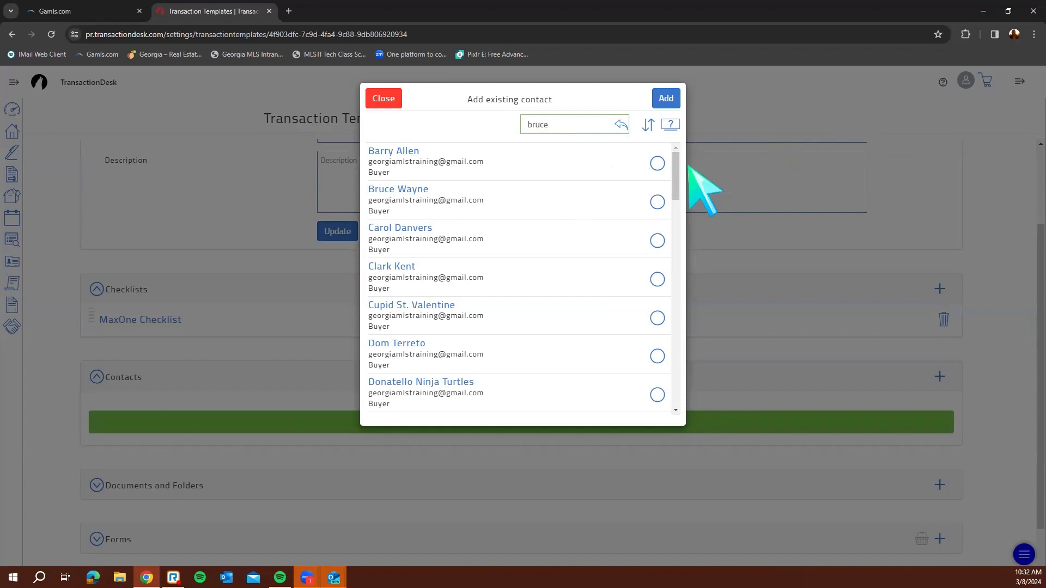
{"action": "double_click", "coordinate": [595, 124]}
{"action": "key", "text": "BackSpace"}
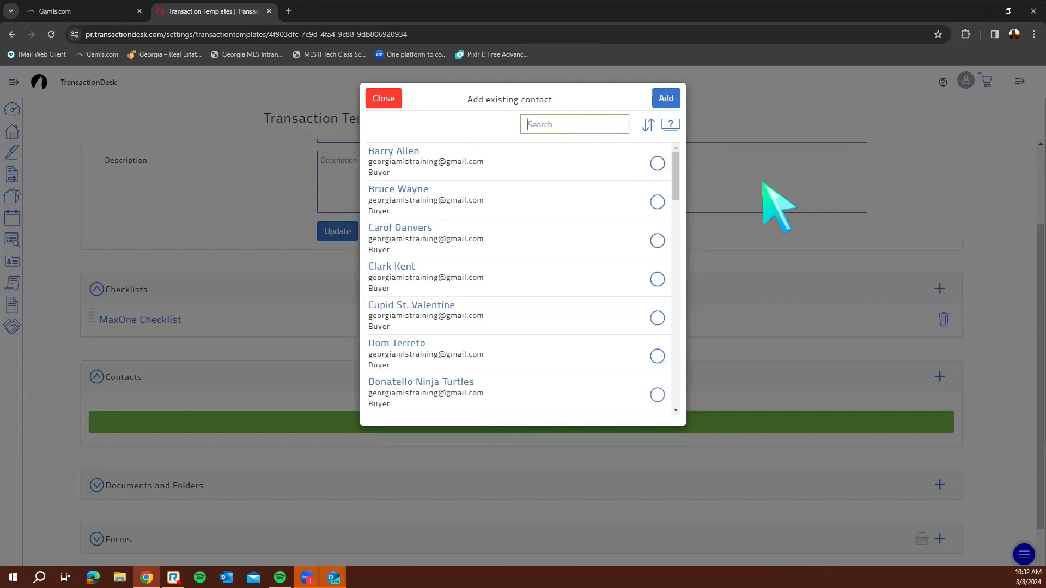
{"action": "type", "text": "elpha"}
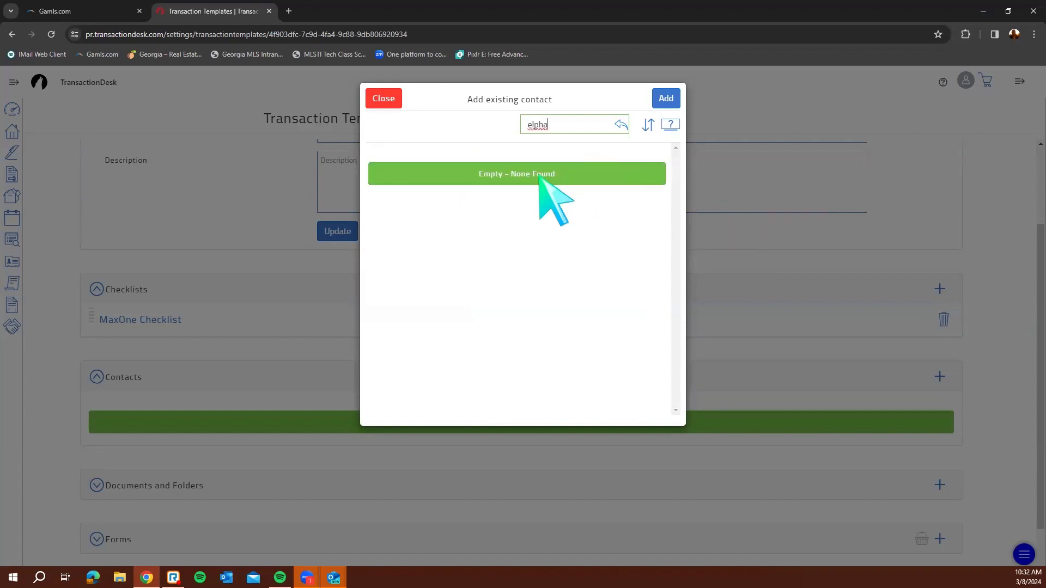
{"action": "key", "text": "BackSpace"}
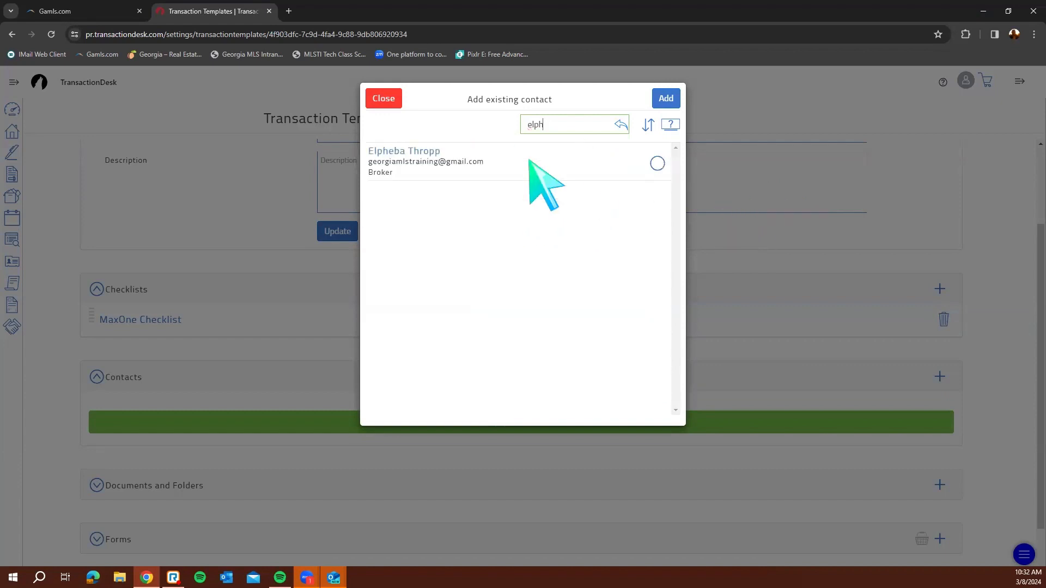
{"action": "left_click", "coordinate": [656, 163]}
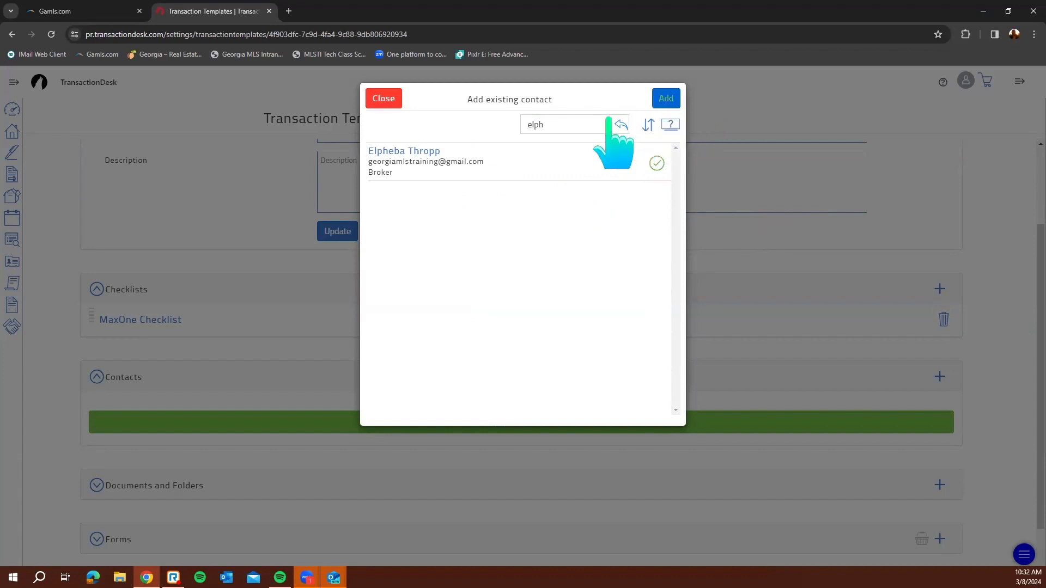
{"action": "double_click", "coordinate": [570, 129]}
{"action": "key", "text": "BackSpace"}
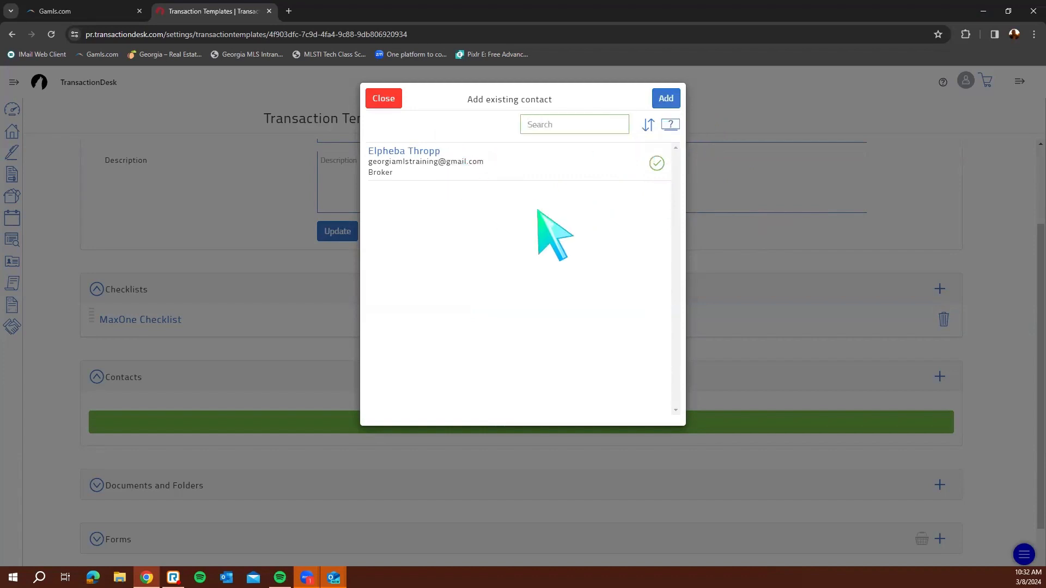
Tick the broker contact, add it, and save it as a General transaction contact
{"action": "scroll", "coordinate": [512, 275], "scroll_direction": "down", "scroll_amount": 1}
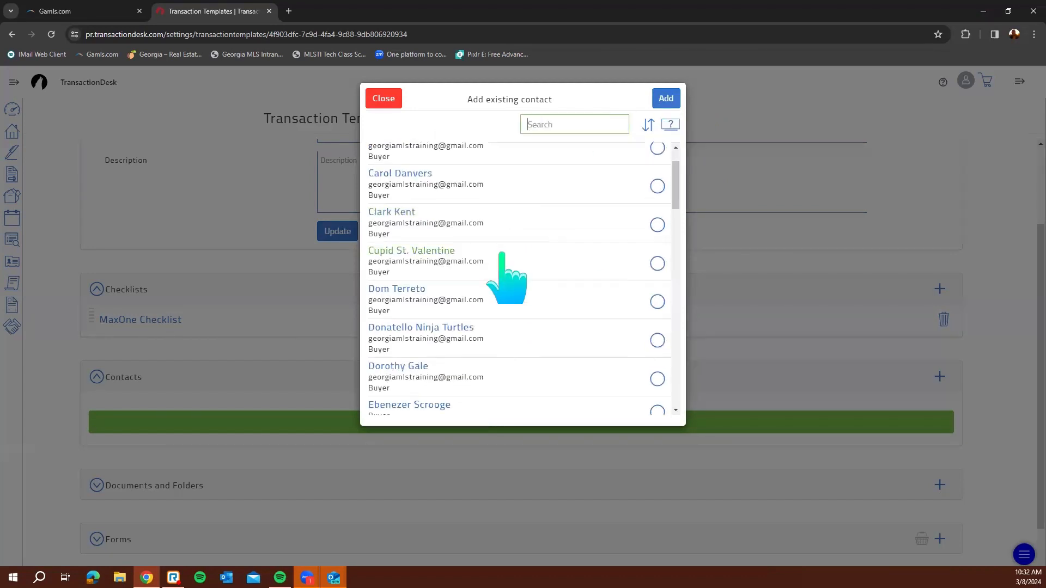
{"action": "scroll", "coordinate": [503, 272], "scroll_direction": "down", "scroll_amount": 2}
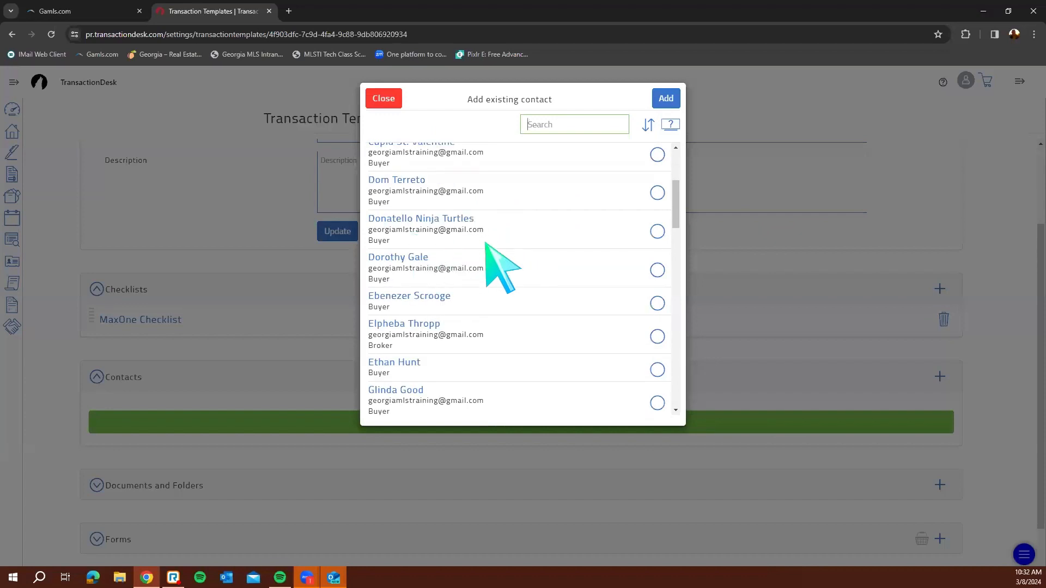
{"action": "scroll", "coordinate": [487, 245], "scroll_direction": "down", "scroll_amount": 1}
{"action": "scroll", "coordinate": [458, 228], "scroll_direction": "down", "scroll_amount": 2}
{"action": "left_click", "coordinate": [574, 133]}
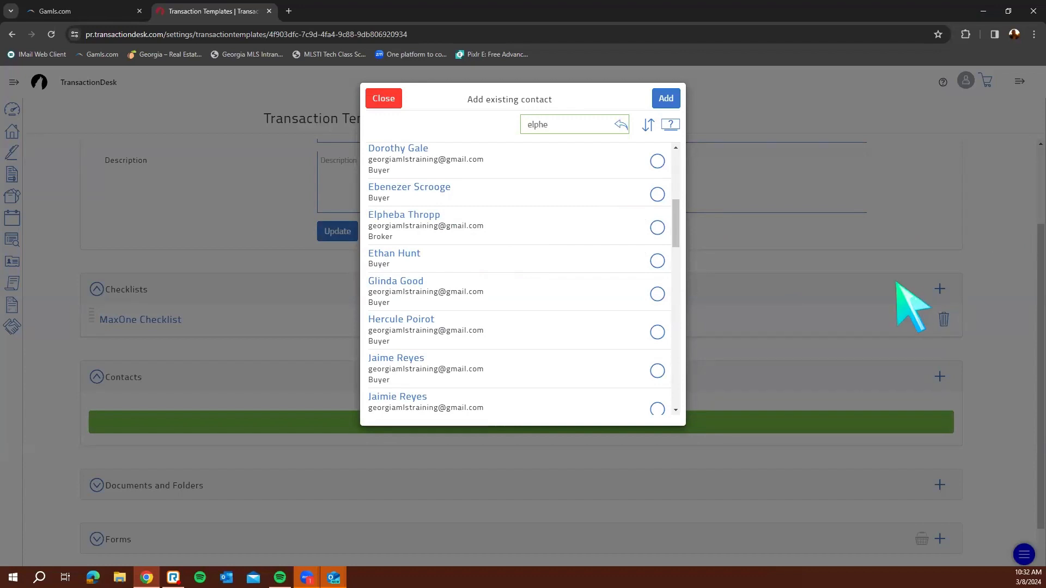
{"action": "left_click", "coordinate": [657, 164]}
{"action": "left_click", "coordinate": [666, 98]}
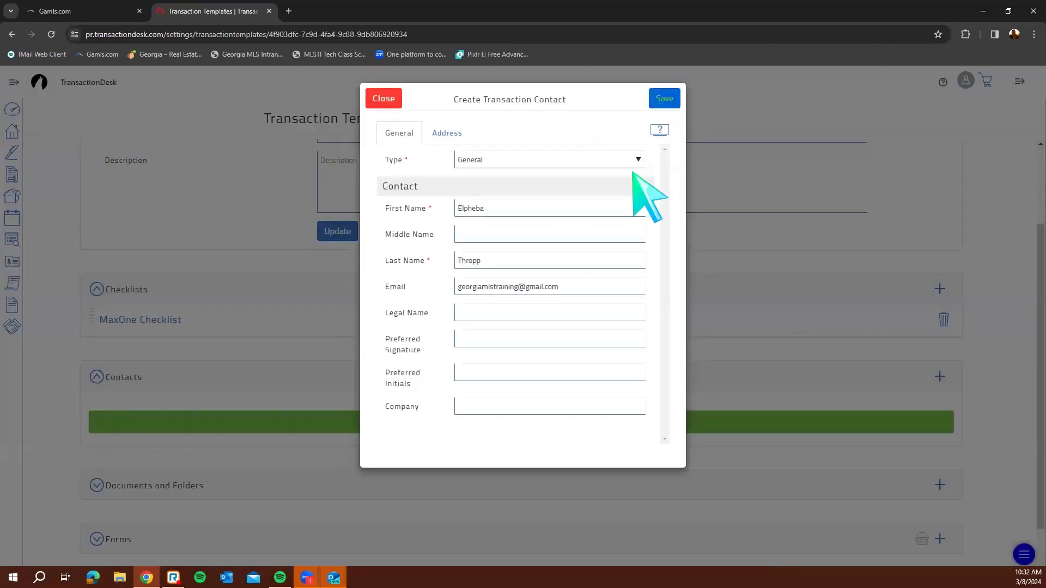
{"action": "left_click", "coordinate": [662, 100]}
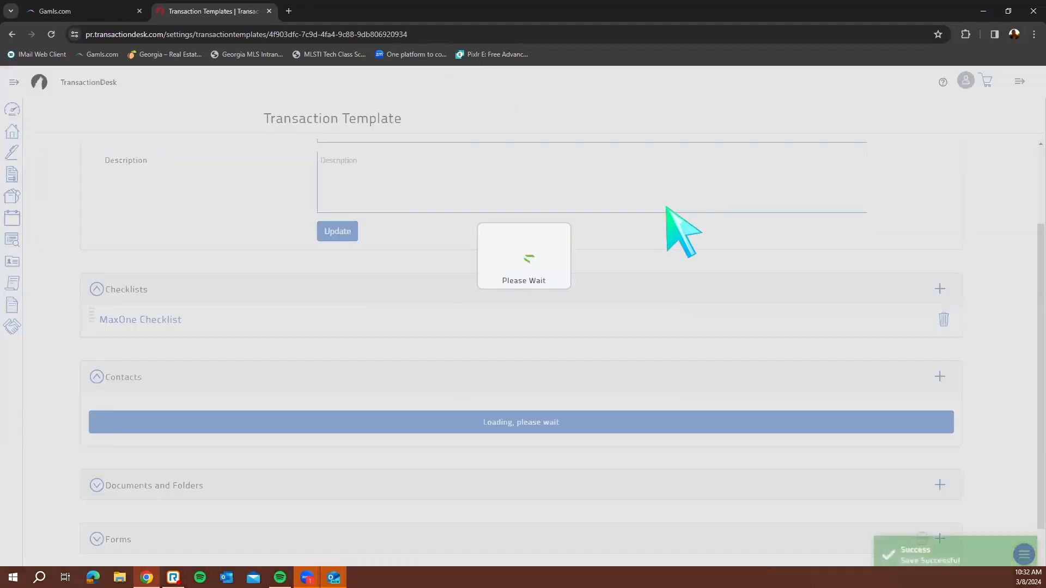
{"action": "scroll", "coordinate": [660, 329], "scroll_direction": "down", "scroll_amount": 2}
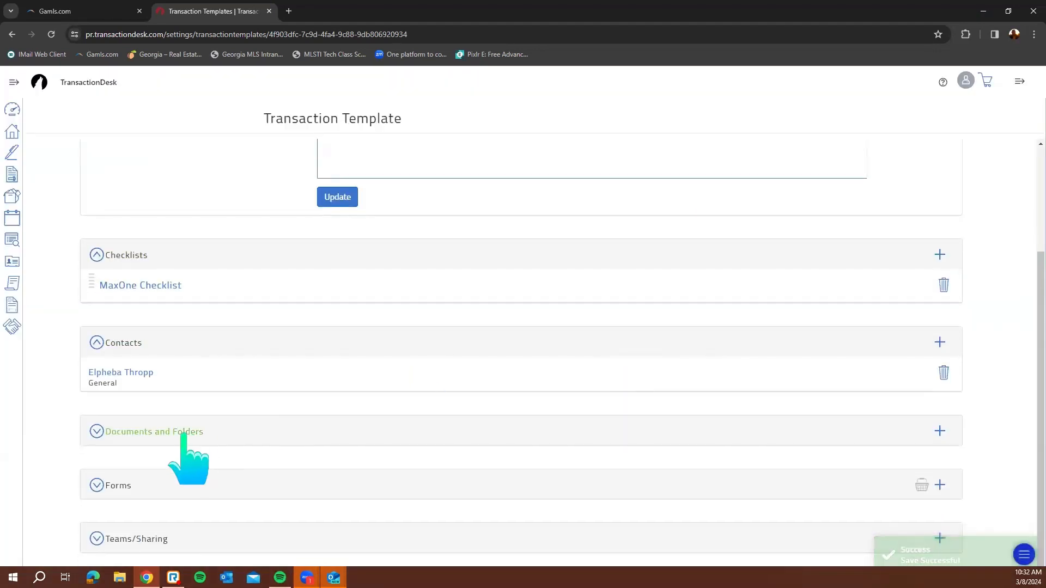
Expand Documents and Folders and choose to add a document rather than a folder
{"action": "left_click", "coordinate": [188, 433]}
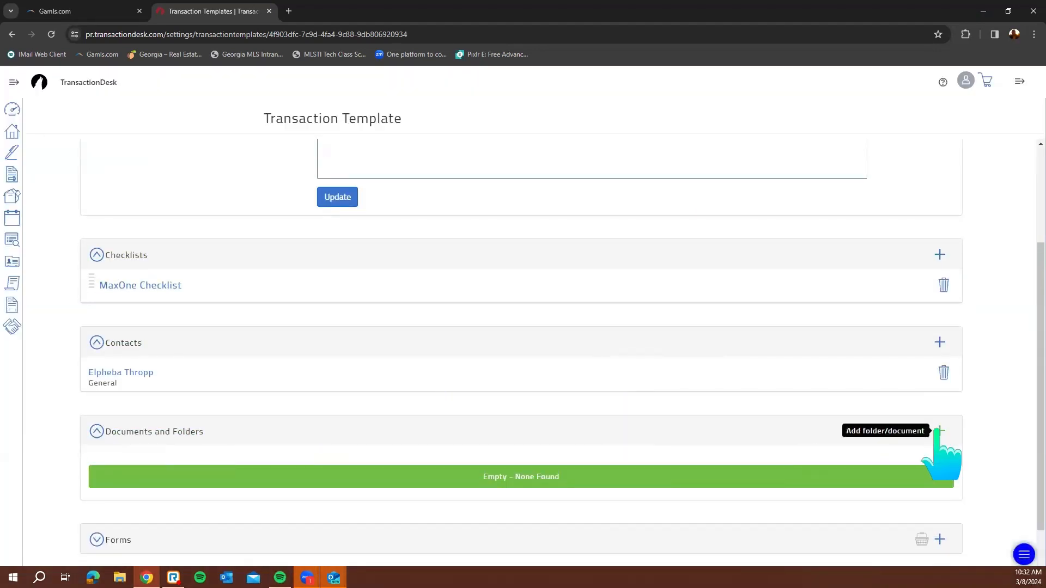
{"action": "left_click", "coordinate": [939, 431]}
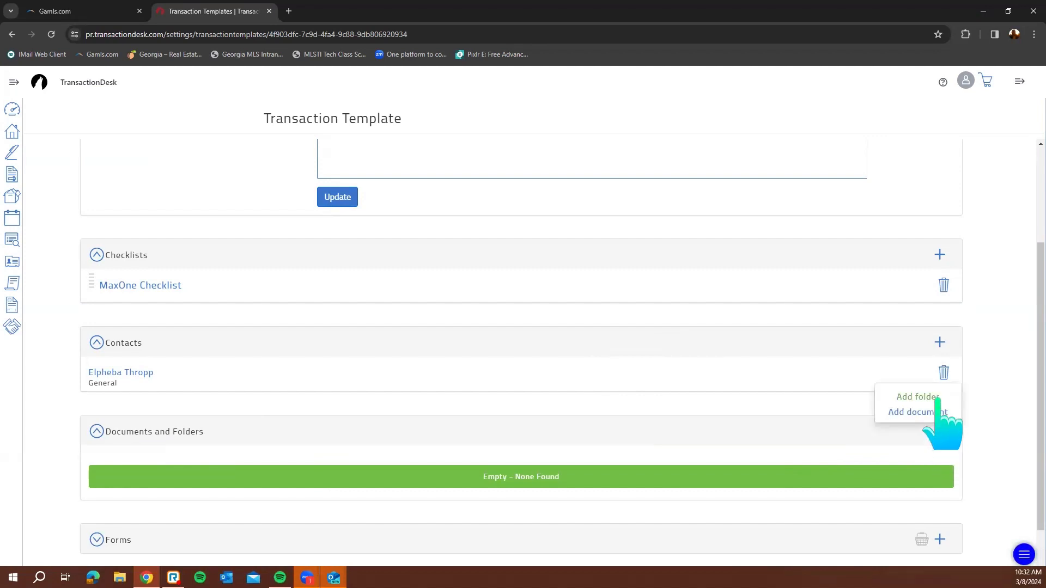
{"action": "left_click", "coordinate": [937, 398]}
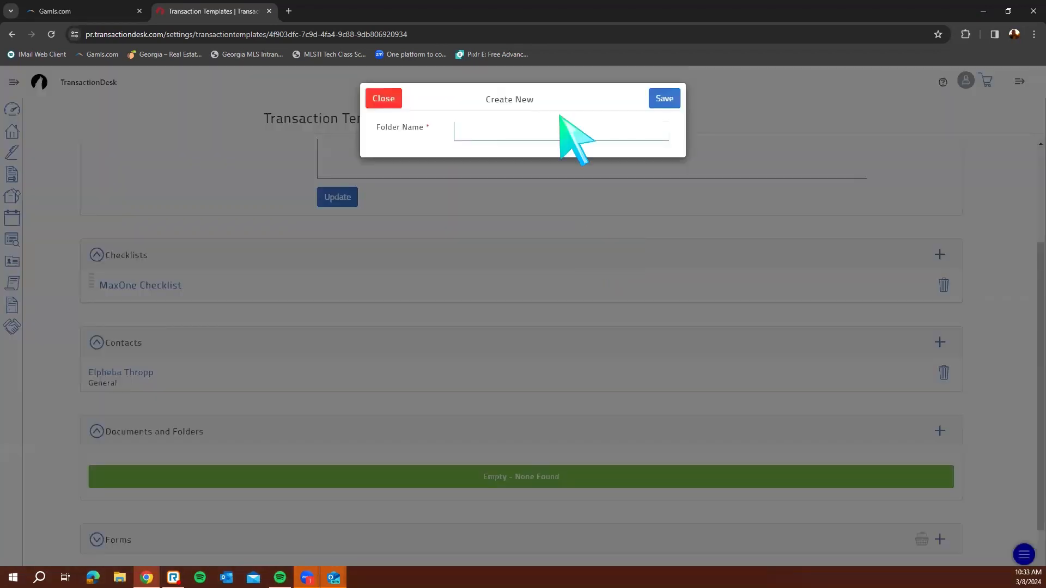
{"action": "left_click", "coordinate": [383, 98]}
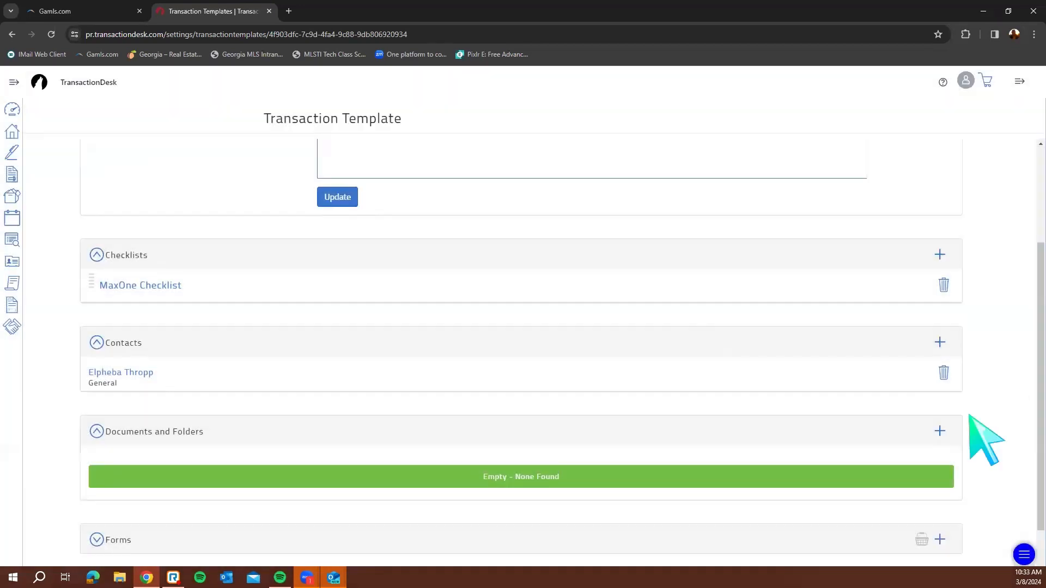
{"action": "left_click", "coordinate": [939, 431]}
{"action": "left_click", "coordinate": [943, 412]}
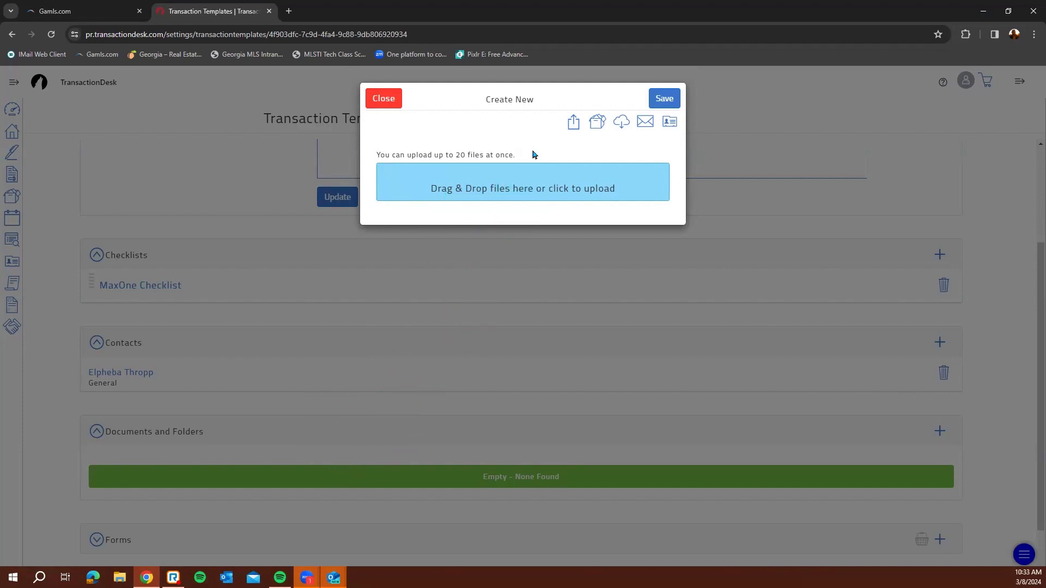
Copy Do You Know TD.pdf from the DocBox Inbox Folder and save it
{"action": "left_click", "coordinate": [596, 122]}
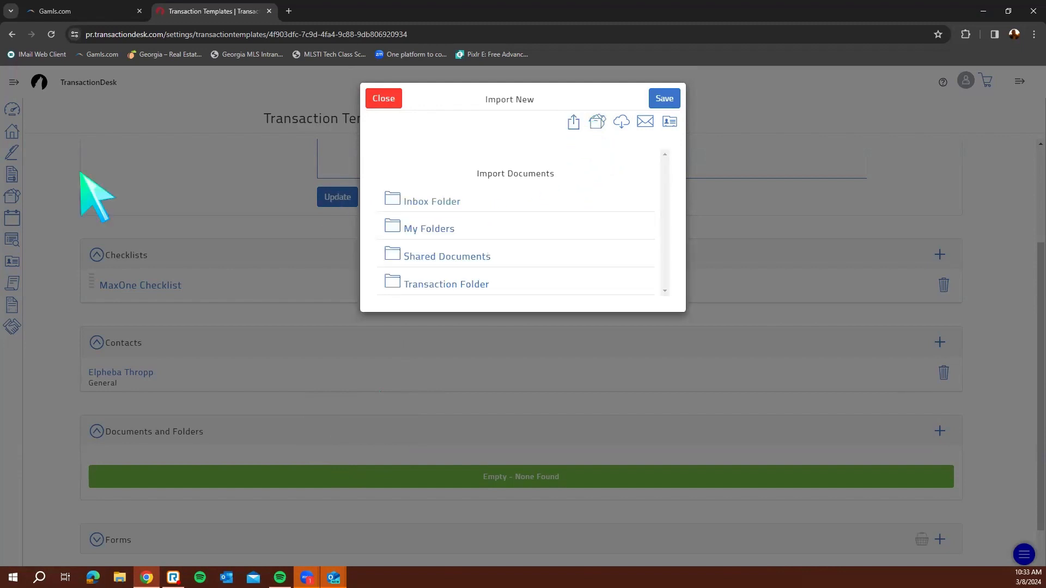
{"action": "left_click", "coordinate": [439, 206]}
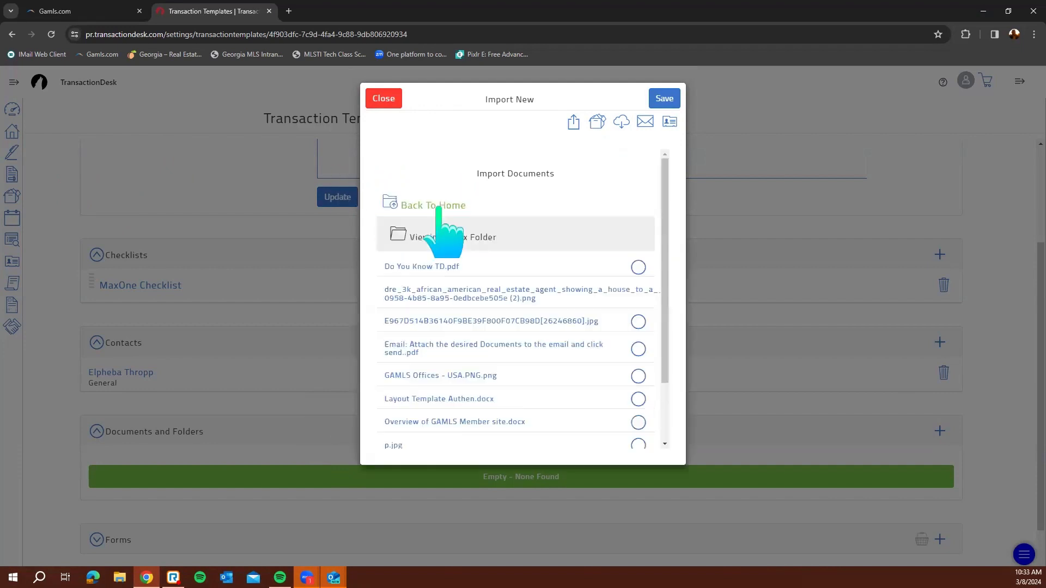
{"action": "left_click", "coordinate": [639, 267]}
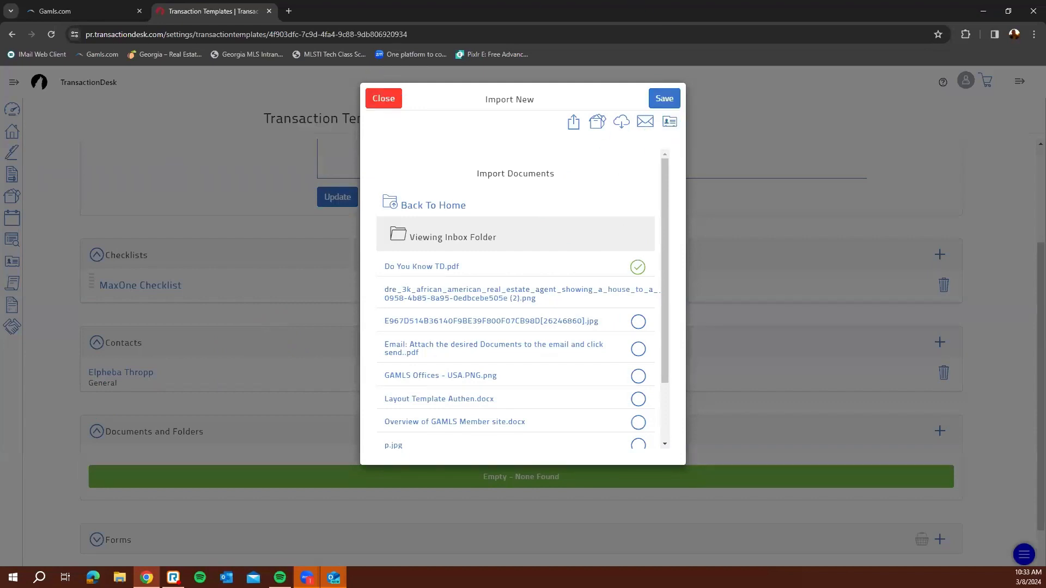
{"action": "left_click", "coordinate": [666, 98]}
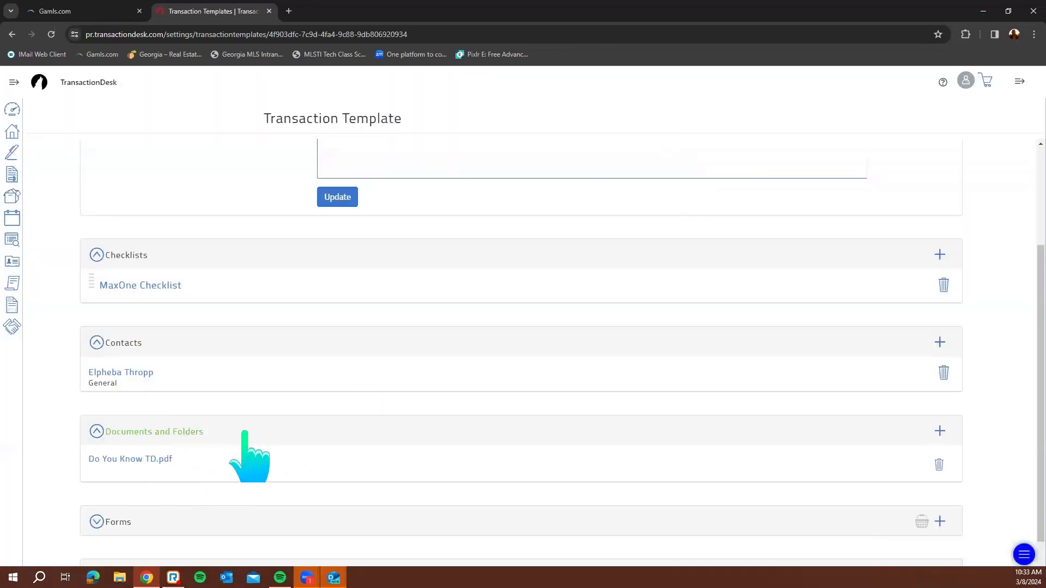
{"action": "scroll", "coordinate": [436, 444], "scroll_direction": "down", "scroll_amount": 1}
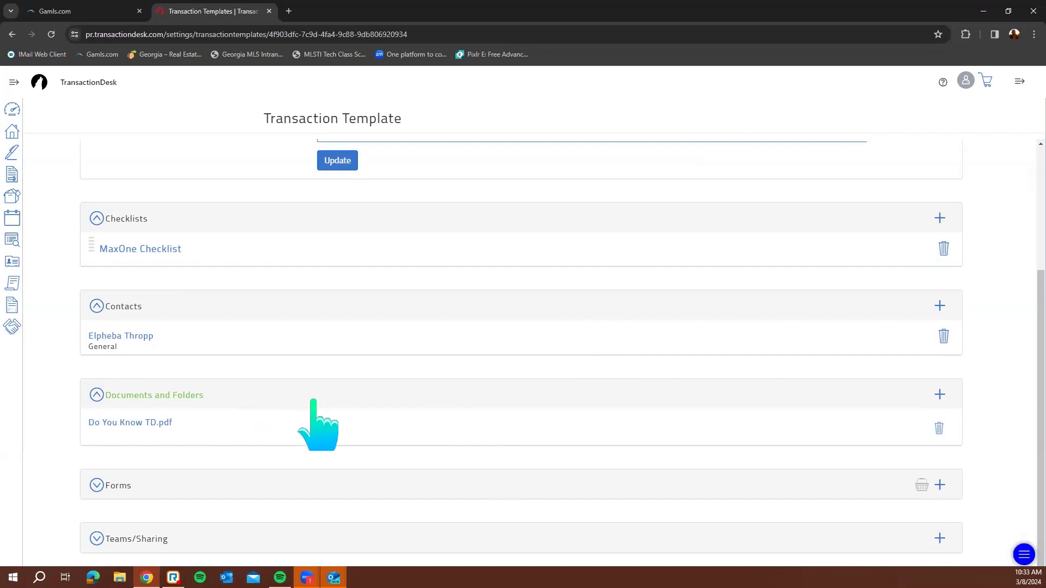
From the Forms section's add-forms library, search '201' and select F201 - Purchase and Sale Agreement
{"action": "left_click", "coordinate": [138, 483]}
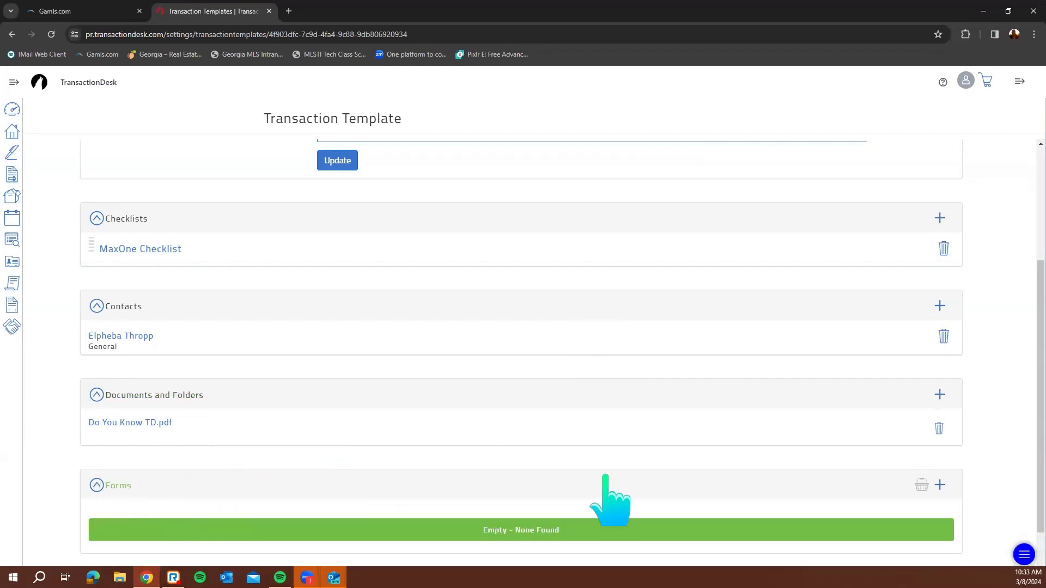
{"action": "scroll", "coordinate": [953, 480], "scroll_direction": "down", "scroll_amount": 1}
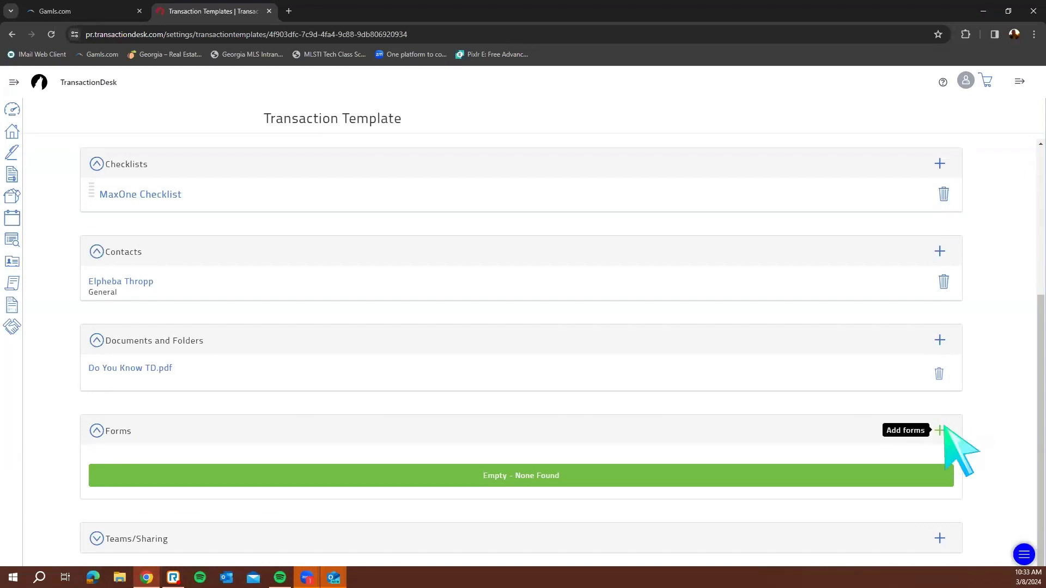
{"action": "left_click", "coordinate": [941, 430]}
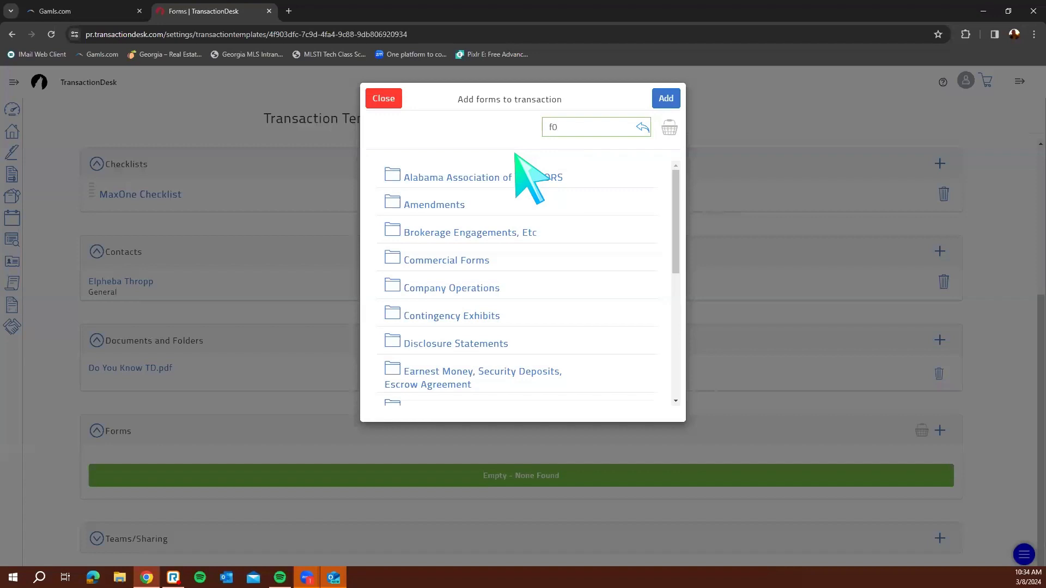
{"action": "key", "text": "BackSpace"}
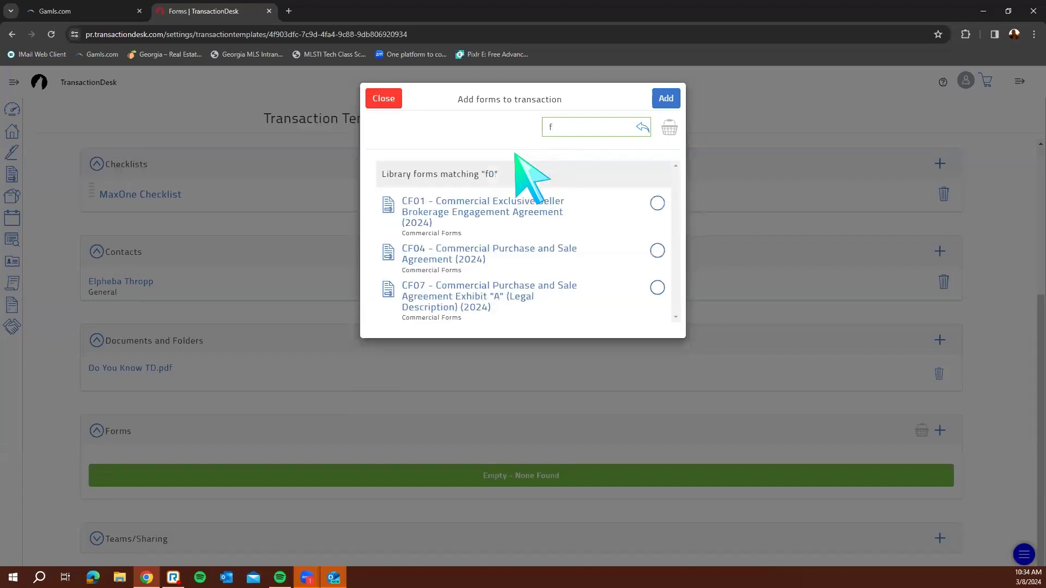
{"action": "type", "text": "201"}
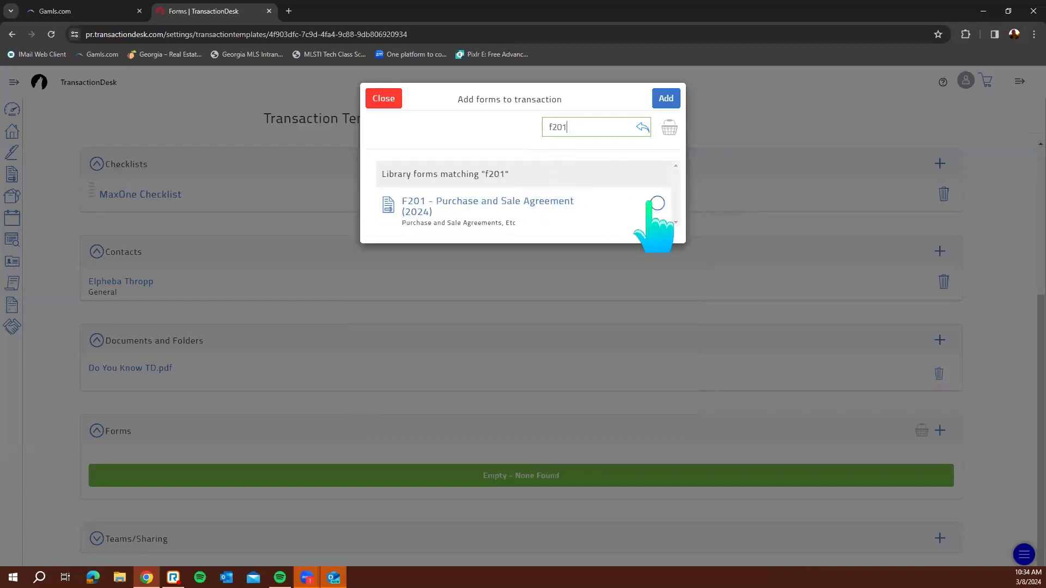
{"action": "left_click", "coordinate": [657, 203]}
Select the F601 buyer's property contingency exhibit and F316 - Lead-Based Paint Exhibit via 'buyer's' and 'lead' searches
{"action": "double_click", "coordinate": [603, 129]}
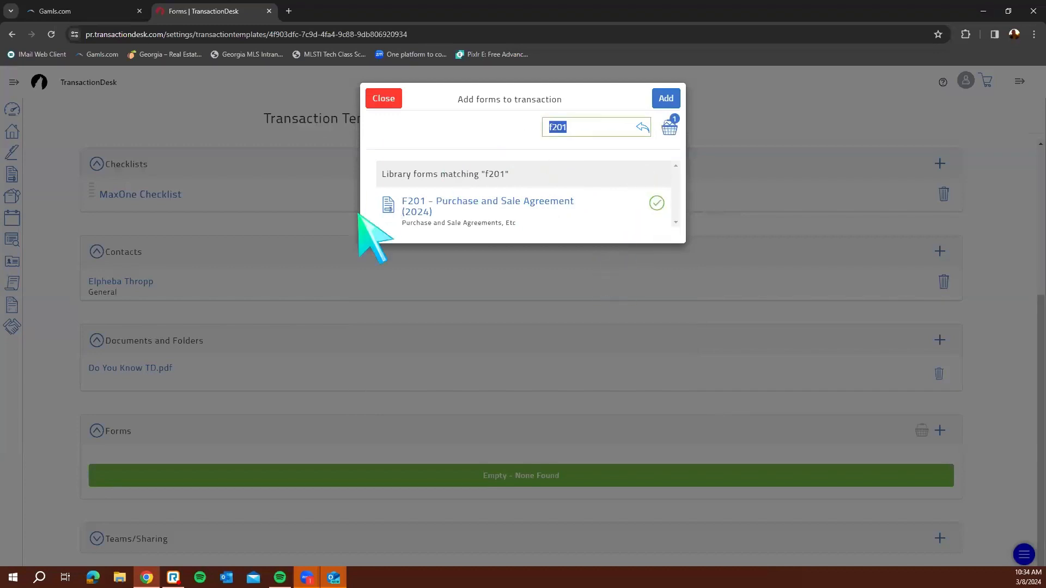
{"action": "key", "text": "BackSpace"}
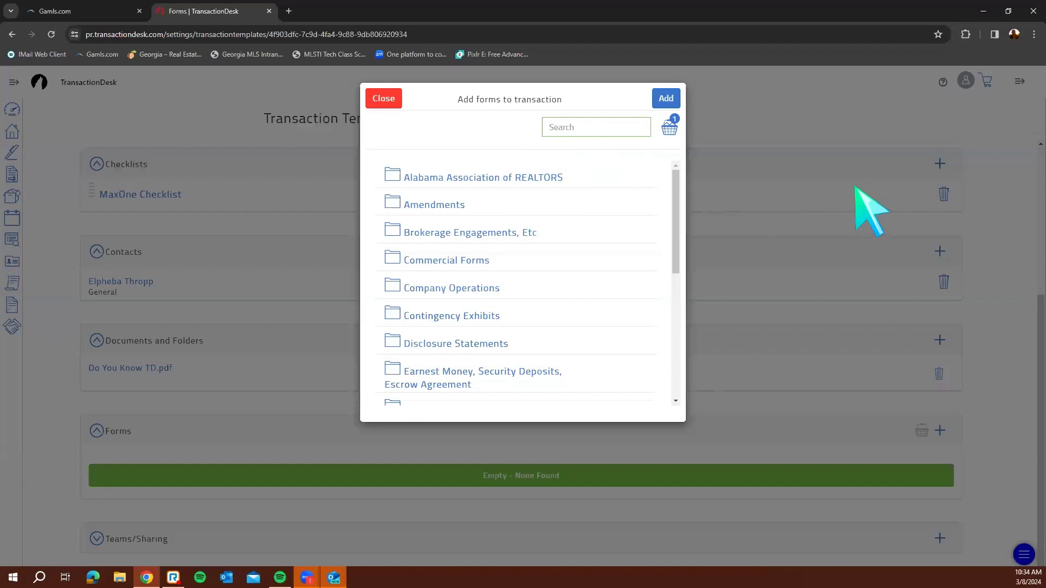
{"action": "type", "text": "buyer's"}
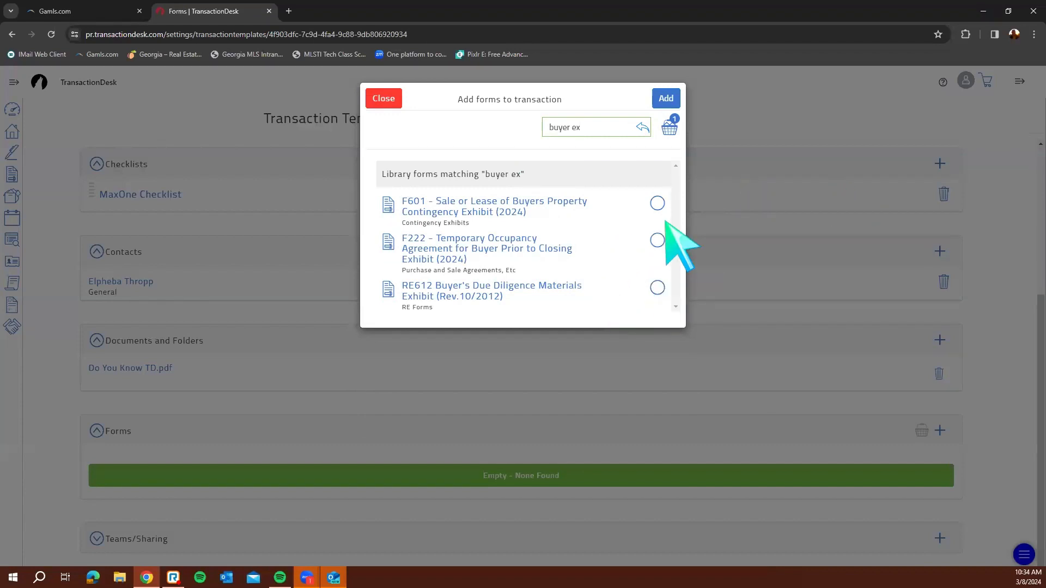
{"action": "left_click", "coordinate": [656, 203]}
{"action": "type", "text": "fha"}
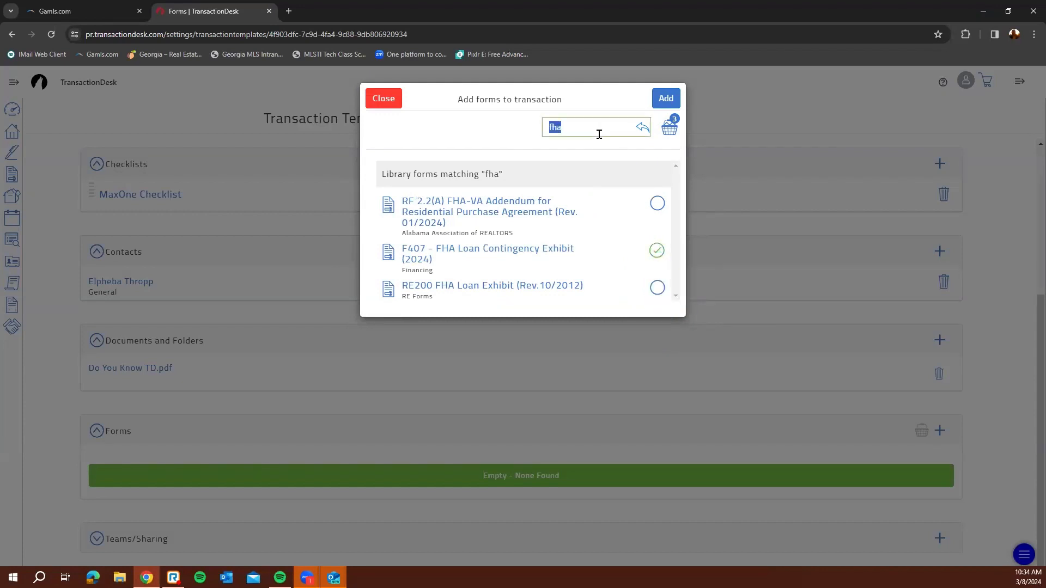
{"action": "key", "text": "BackSpace"}
{"action": "type", "text": "lead"}
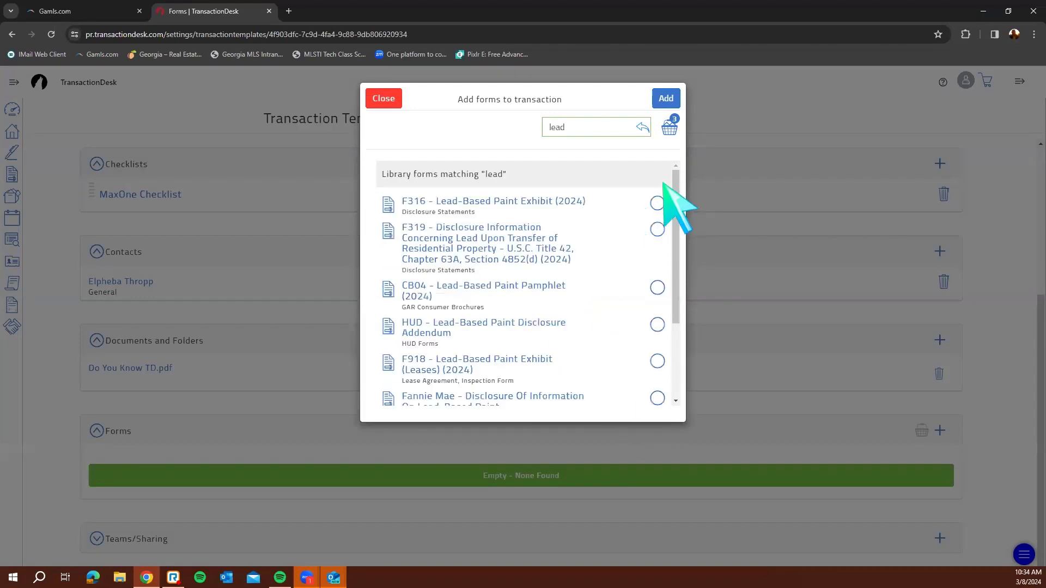
{"action": "left_click", "coordinate": [657, 203]}
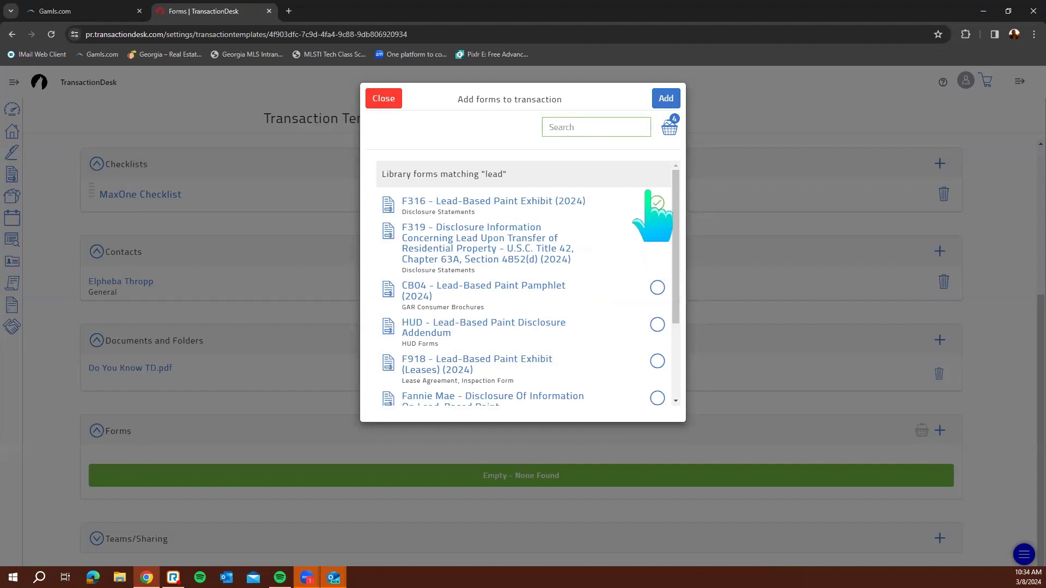
Search 'mold' and select CB07 - Mold Pamphlet (2024), then clear the search field
{"action": "left_click", "coordinate": [579, 129]}
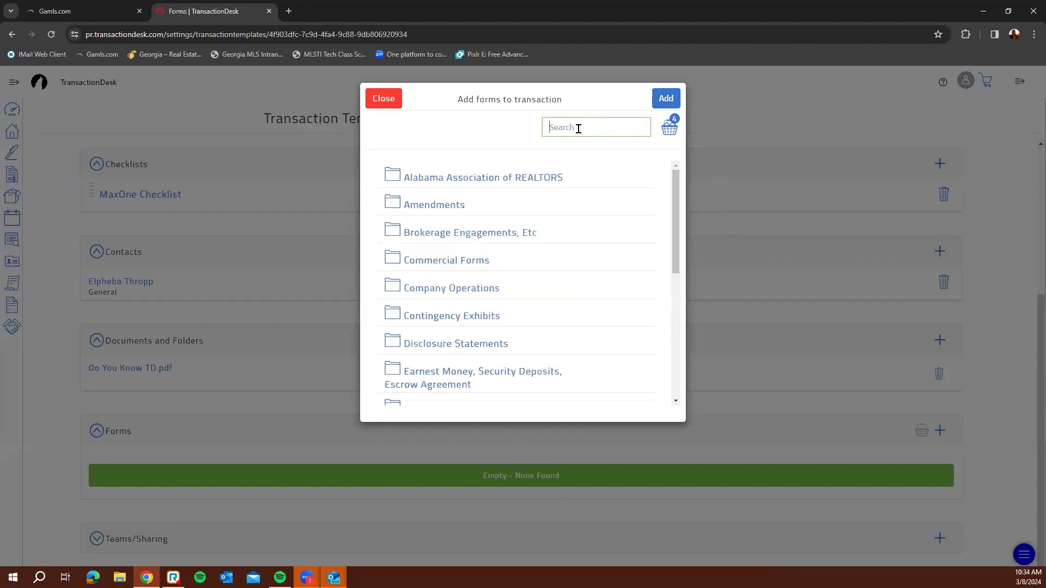
{"action": "type", "text": "mold"}
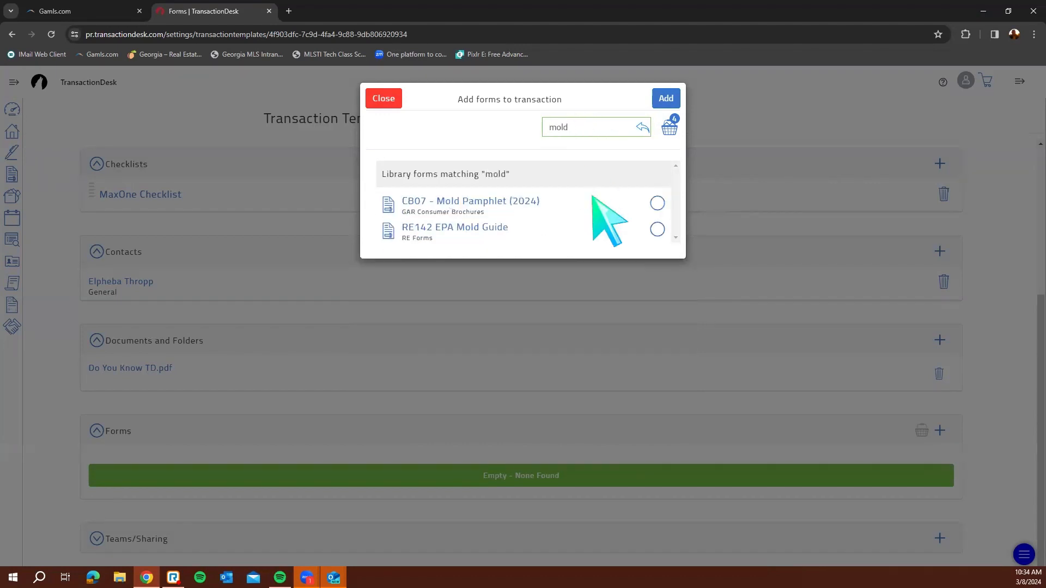
{"action": "left_click", "coordinate": [658, 204]}
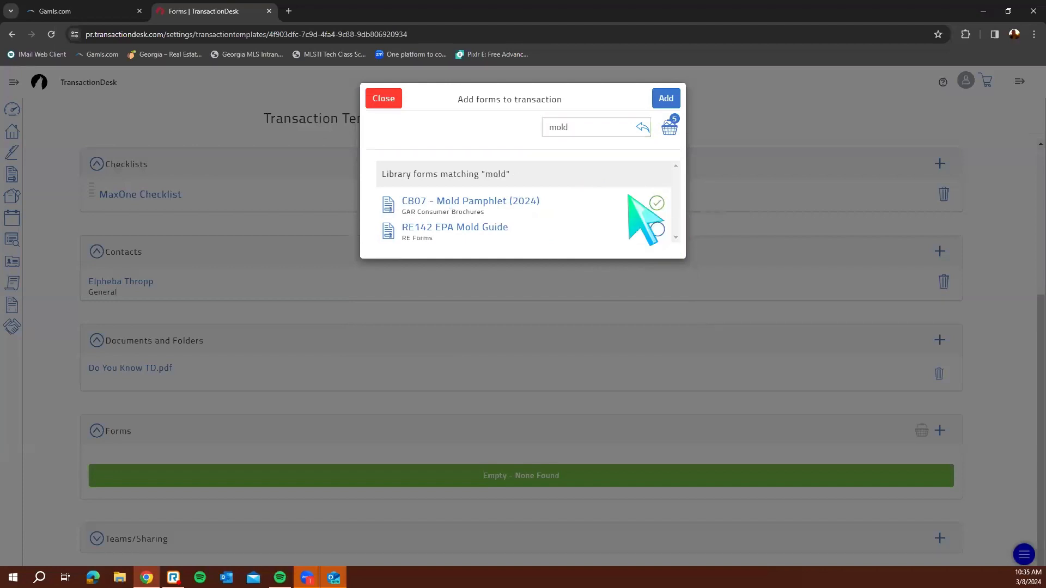
{"action": "double_click", "coordinate": [585, 131]}
{"action": "key", "text": "BackSpace"}
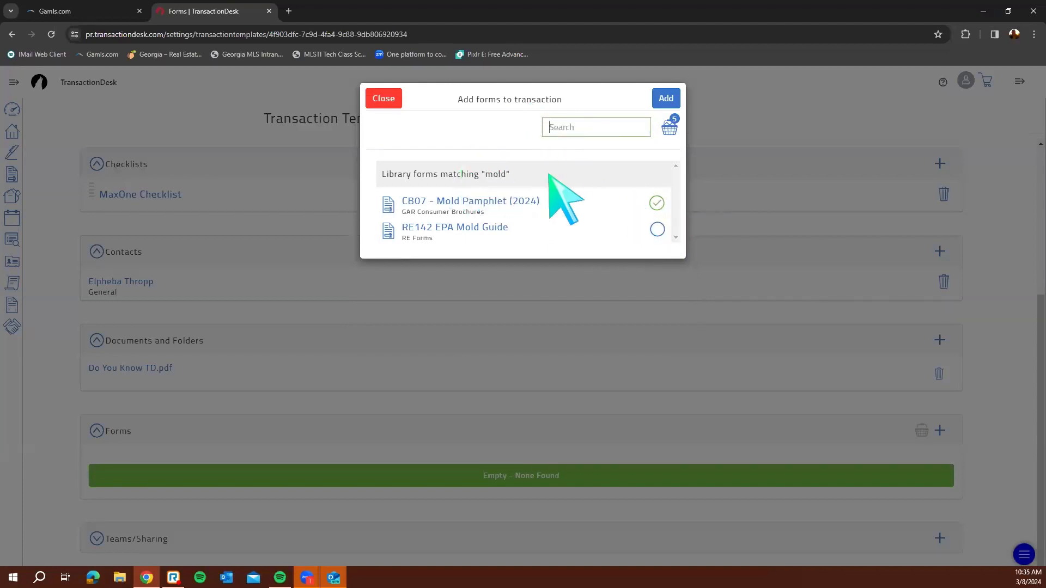
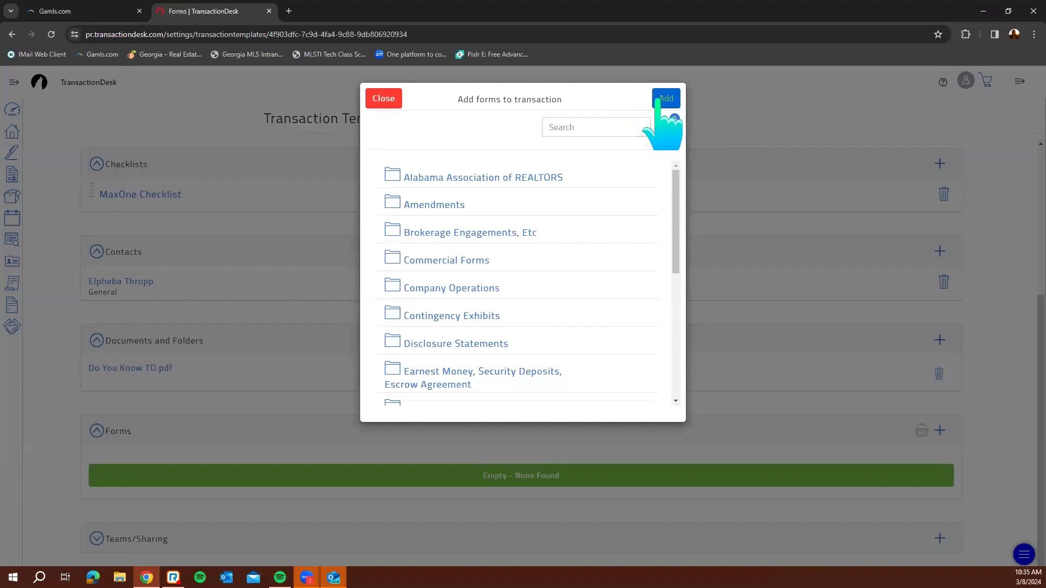
Add the five selected purchase forms to Buyer's Template 3/8/24
{"action": "left_click", "coordinate": [658, 101]}
{"action": "scroll", "coordinate": [574, 402], "scroll_direction": "down", "scroll_amount": 1}
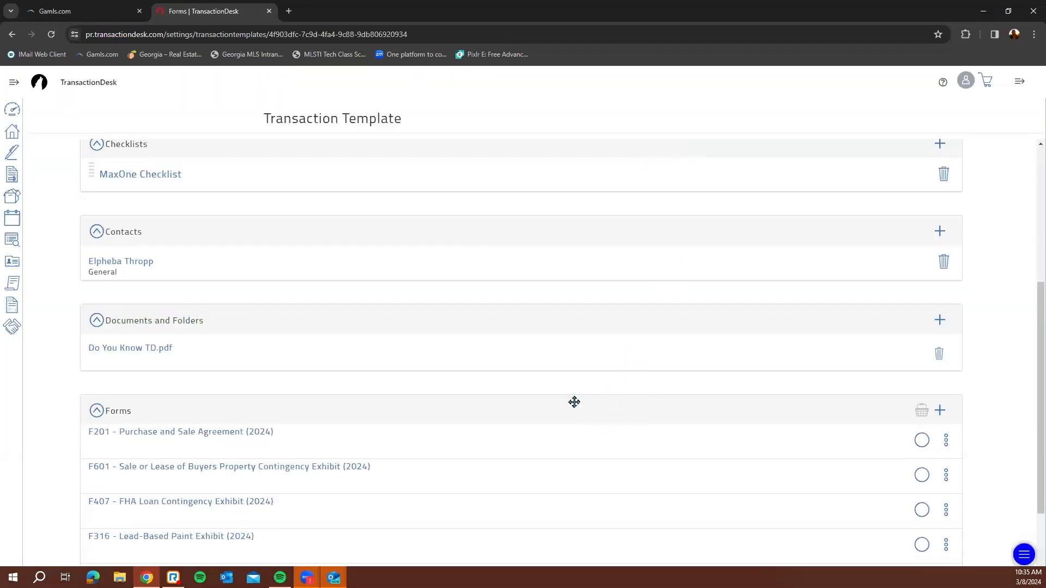
{"action": "scroll", "coordinate": [574, 402], "scroll_direction": "down", "scroll_amount": 2}
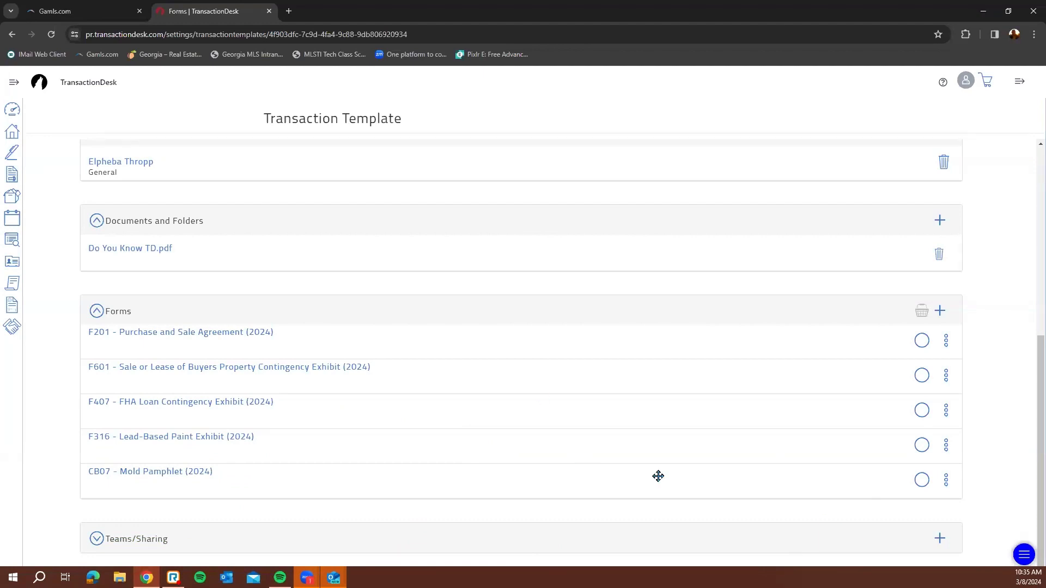
Save the template's detail settings with Update and go to the Transactions list
{"action": "scroll", "coordinate": [671, 490], "scroll_direction": "up", "scroll_amount": 6}
{"action": "left_click", "coordinate": [337, 340]}
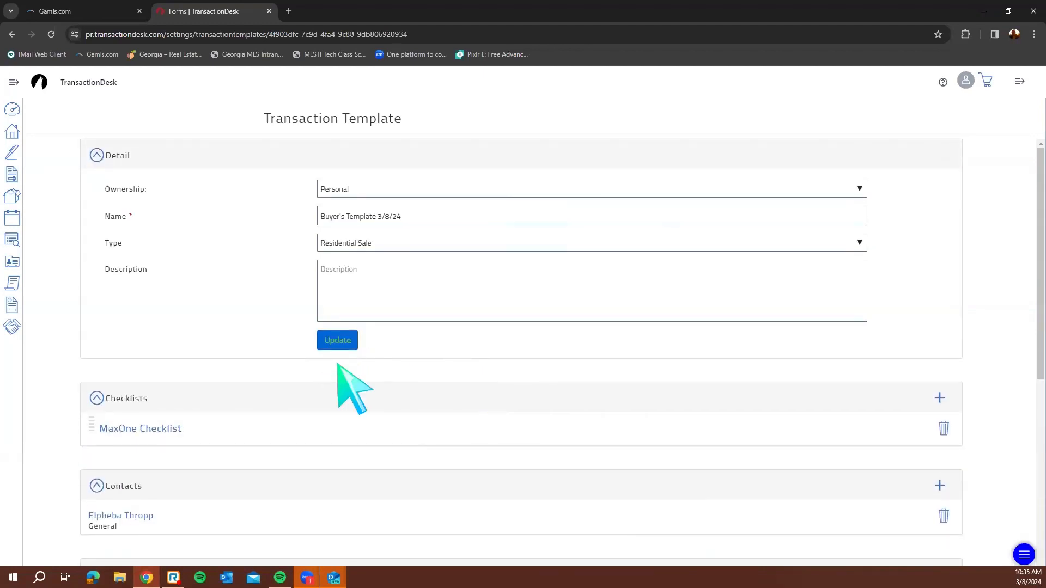
{"action": "left_click", "coordinate": [11, 132]}
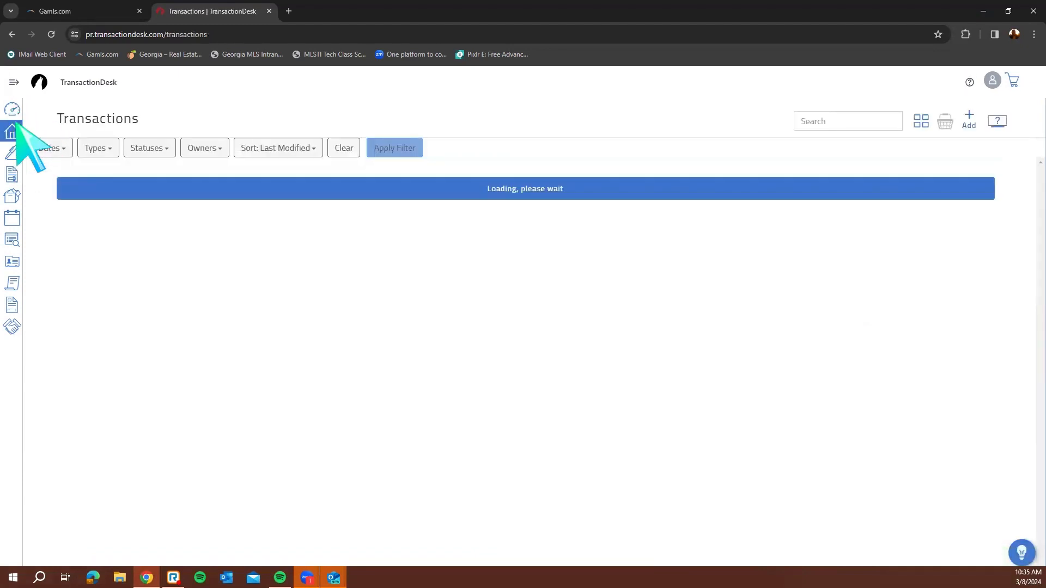
Create a transaction named with the buyer's first name from Buyer's Template 3/8/24
{"action": "left_click", "coordinate": [12, 109]}
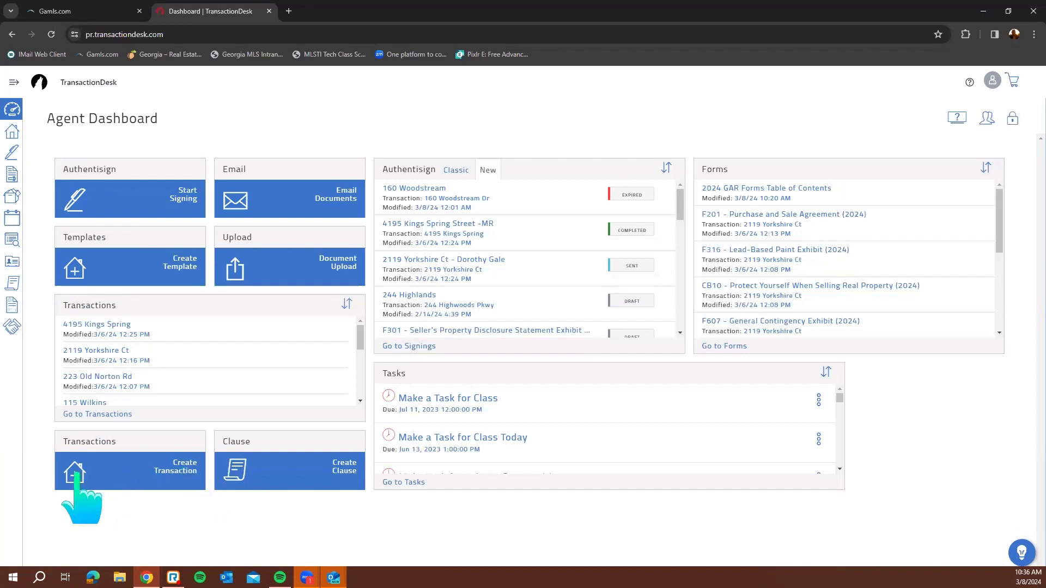
{"action": "left_click", "coordinate": [13, 133]}
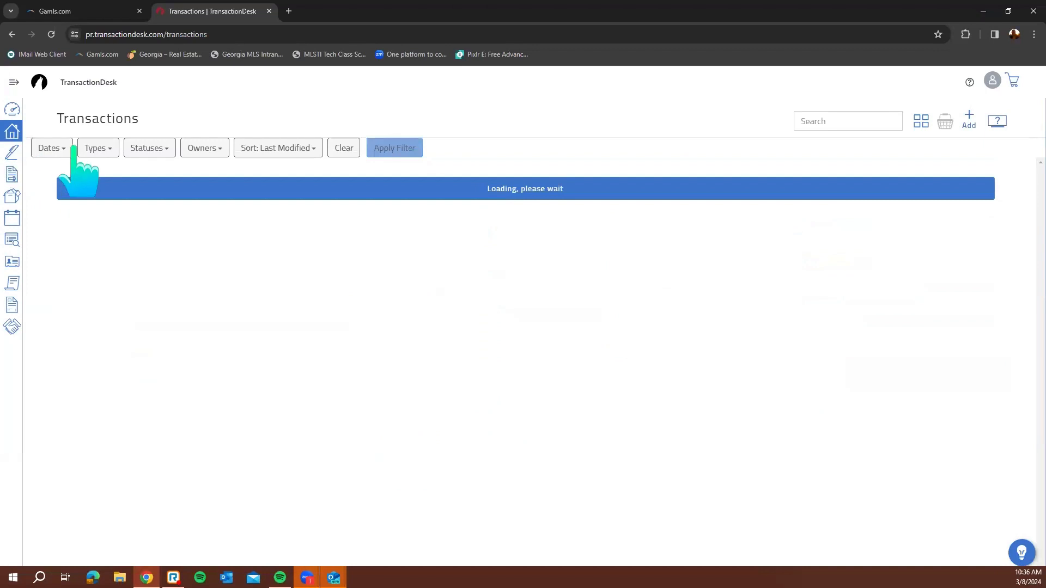
{"action": "left_click", "coordinate": [971, 126]}
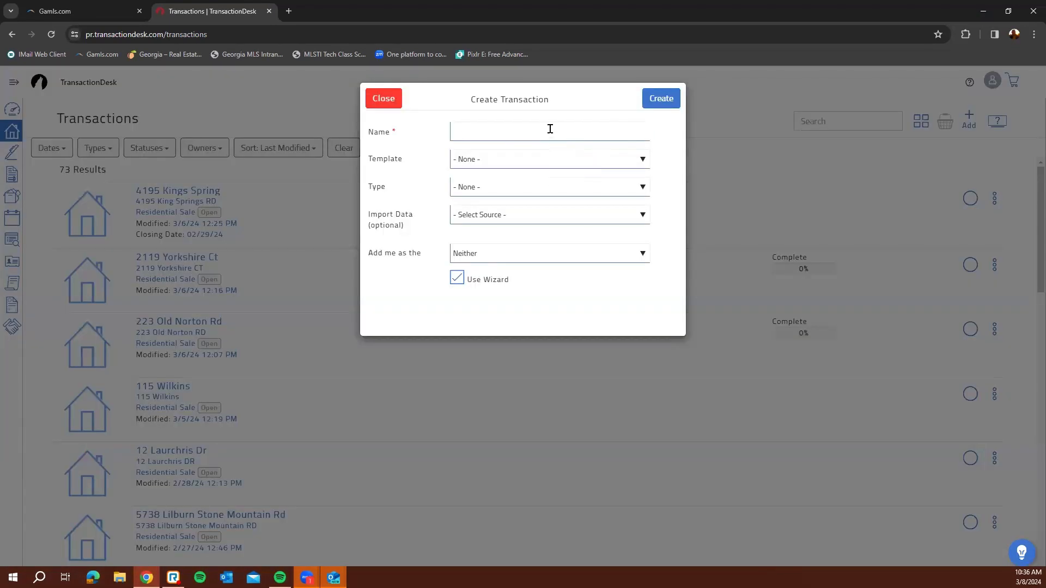
{"action": "left_click", "coordinate": [557, 129]}
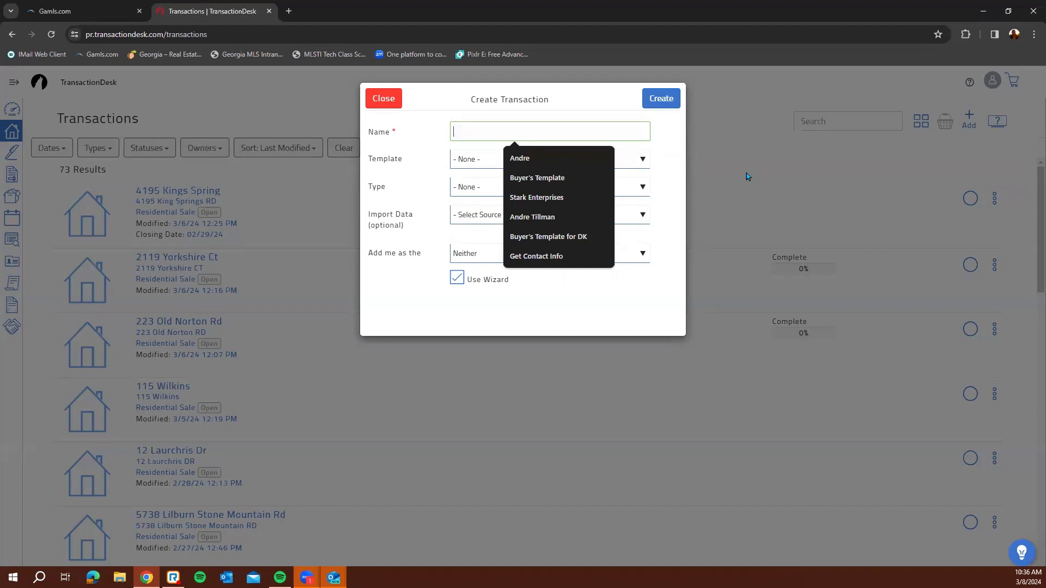
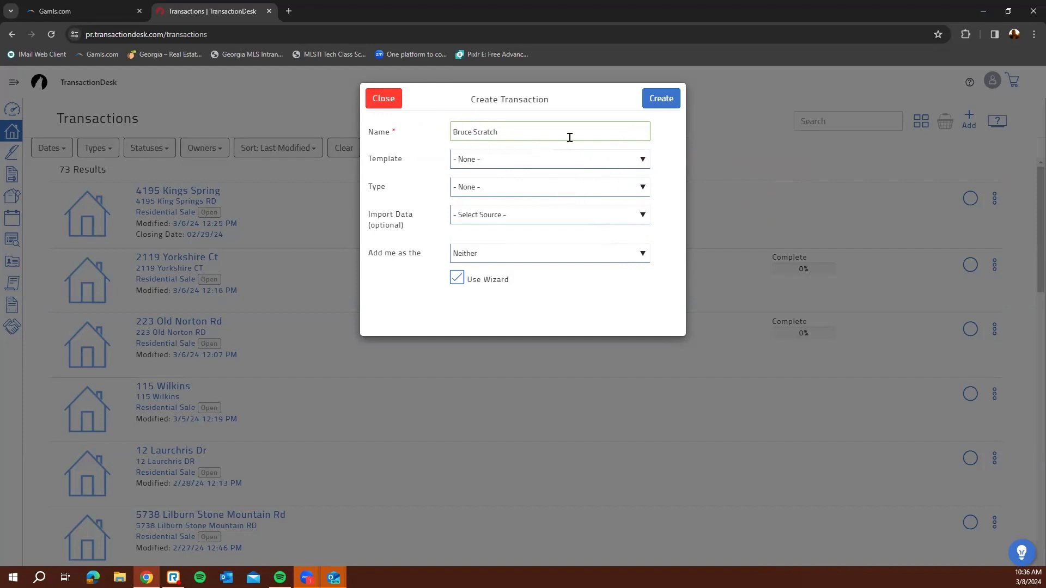
{"action": "left_click", "coordinate": [515, 159]}
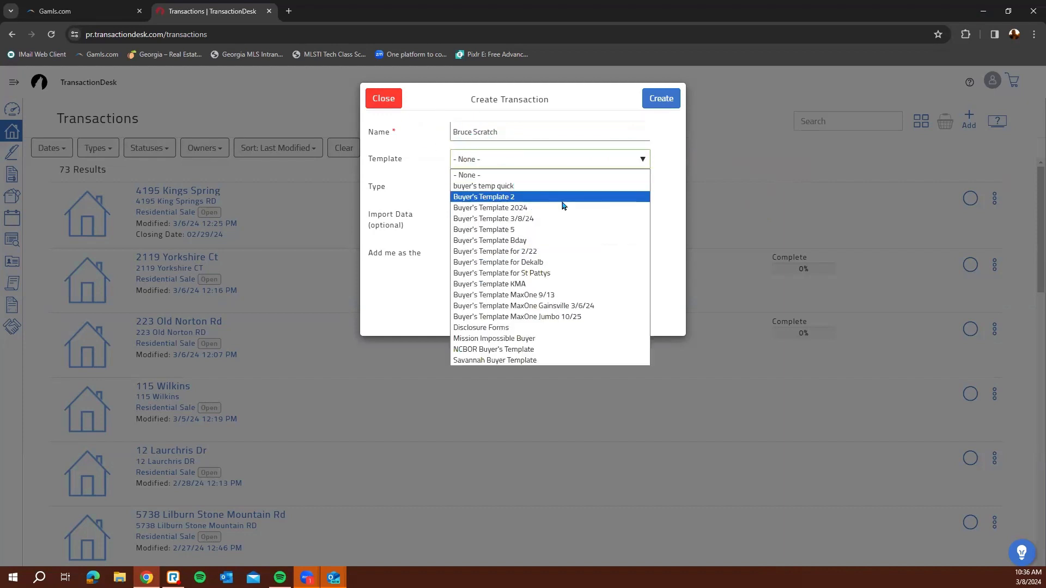
{"action": "left_click", "coordinate": [575, 219]}
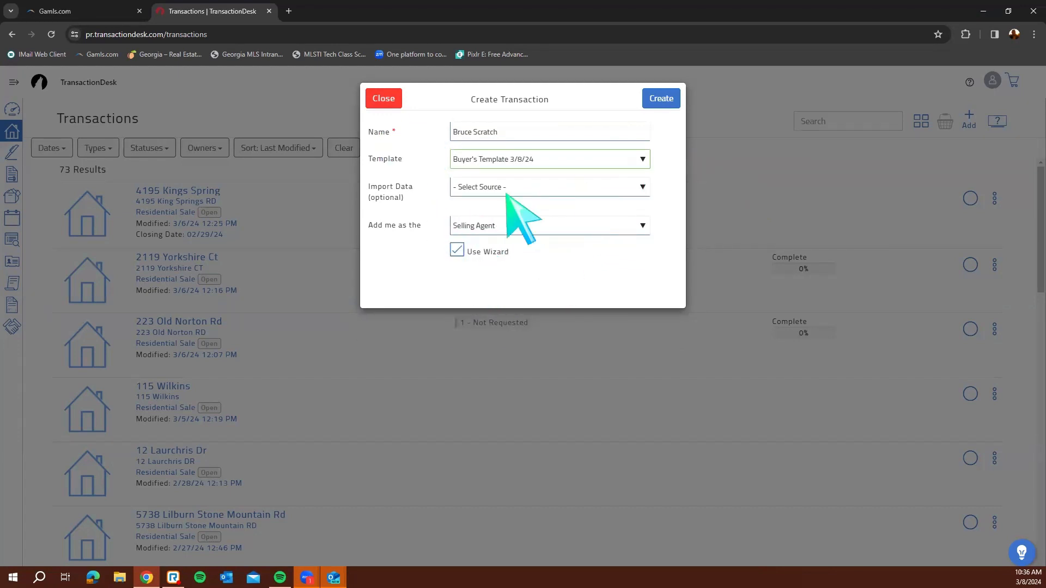
{"action": "left_click", "coordinate": [670, 101]}
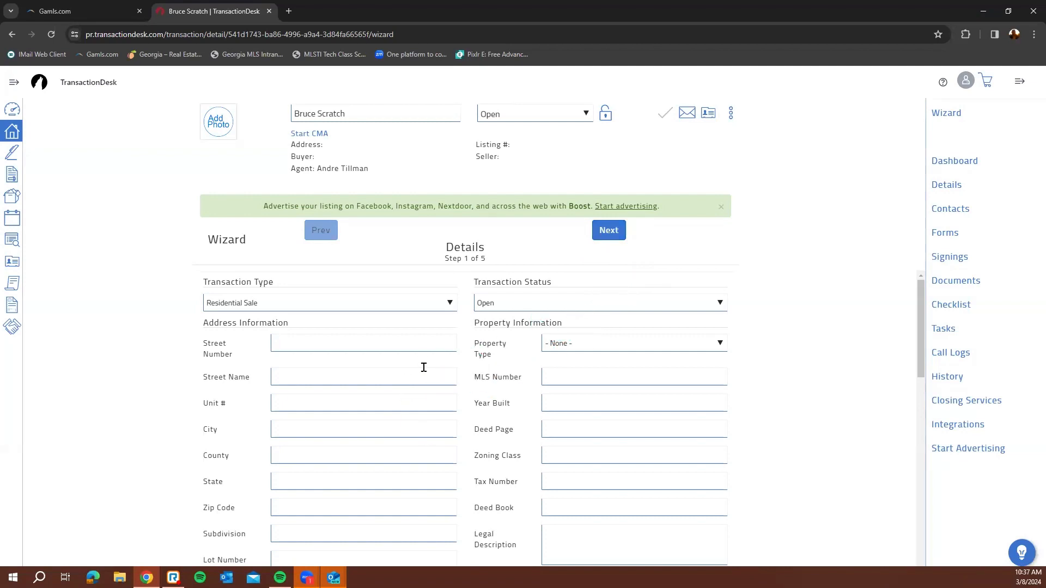
Review the Details, Dates, Contacts and Forms steps, confirming three contacts and five forms, then leave
{"action": "scroll", "coordinate": [423, 367], "scroll_direction": "down", "scroll_amount": 2}
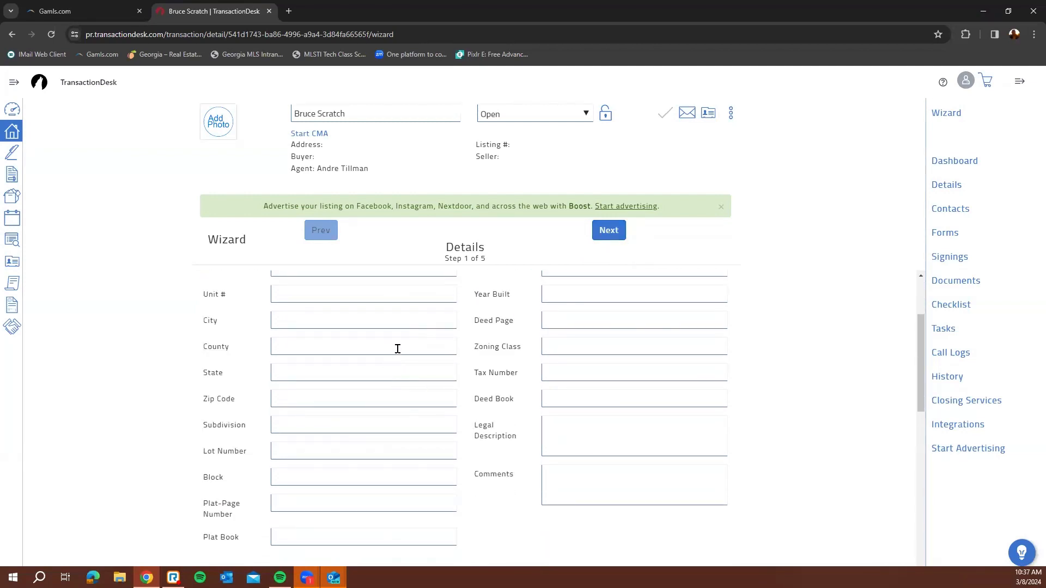
{"action": "scroll", "coordinate": [398, 349], "scroll_direction": "up", "scroll_amount": 2}
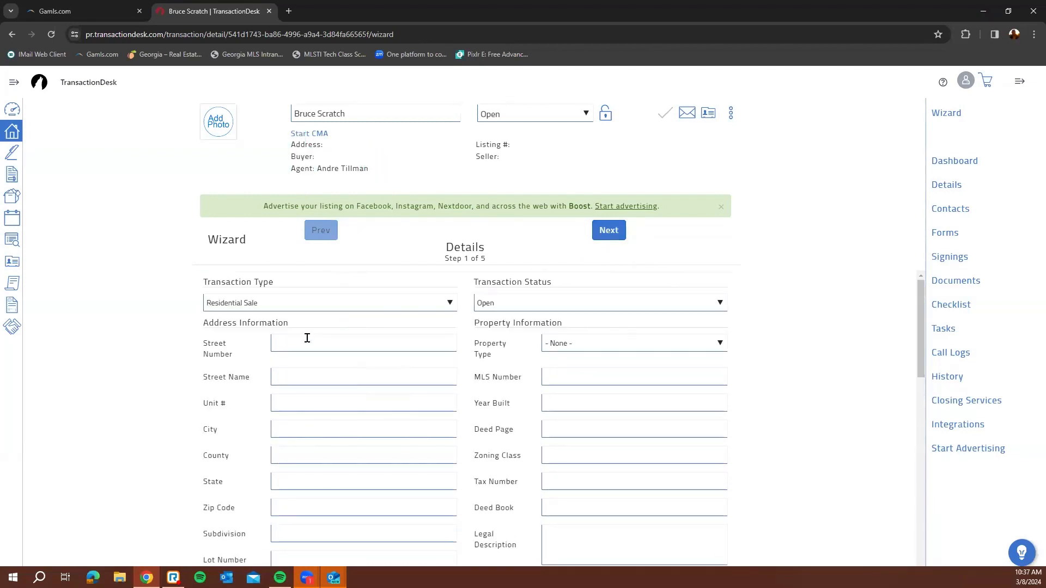
{"action": "left_click", "coordinate": [608, 236]}
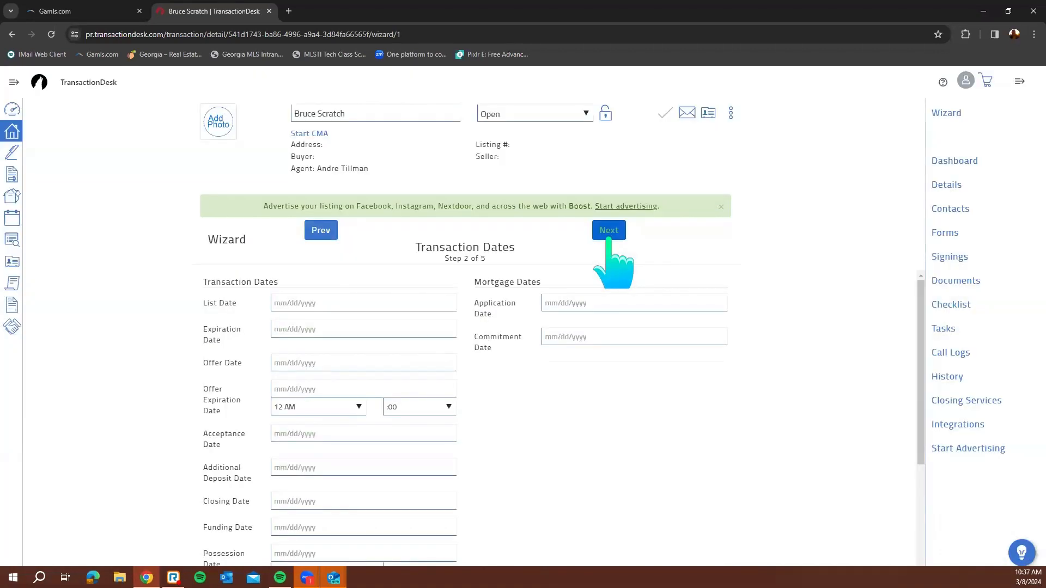
{"action": "left_click", "coordinate": [320, 231]}
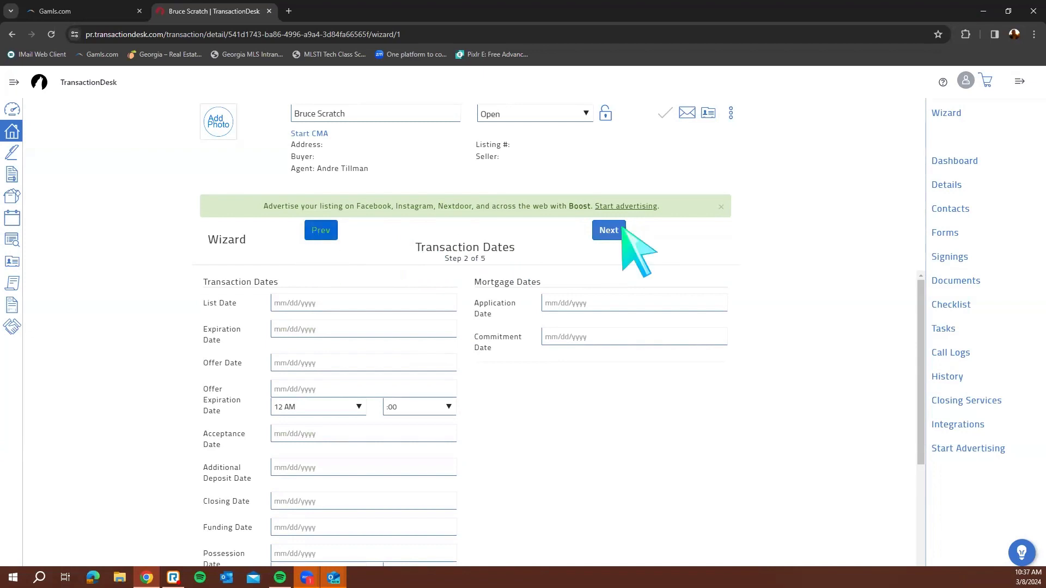
{"action": "left_click", "coordinate": [613, 231]}
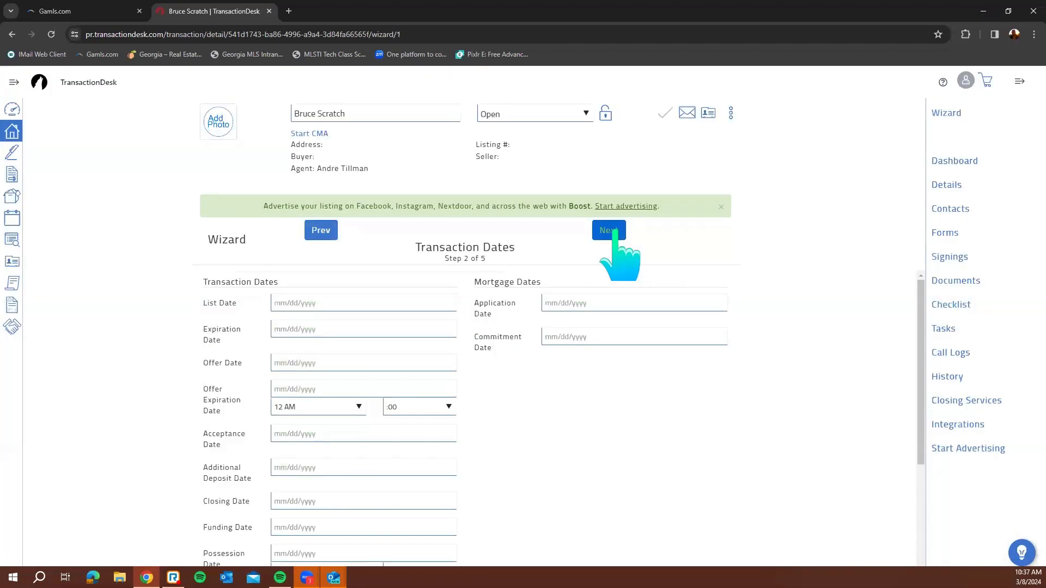
{"action": "left_click", "coordinate": [613, 231]}
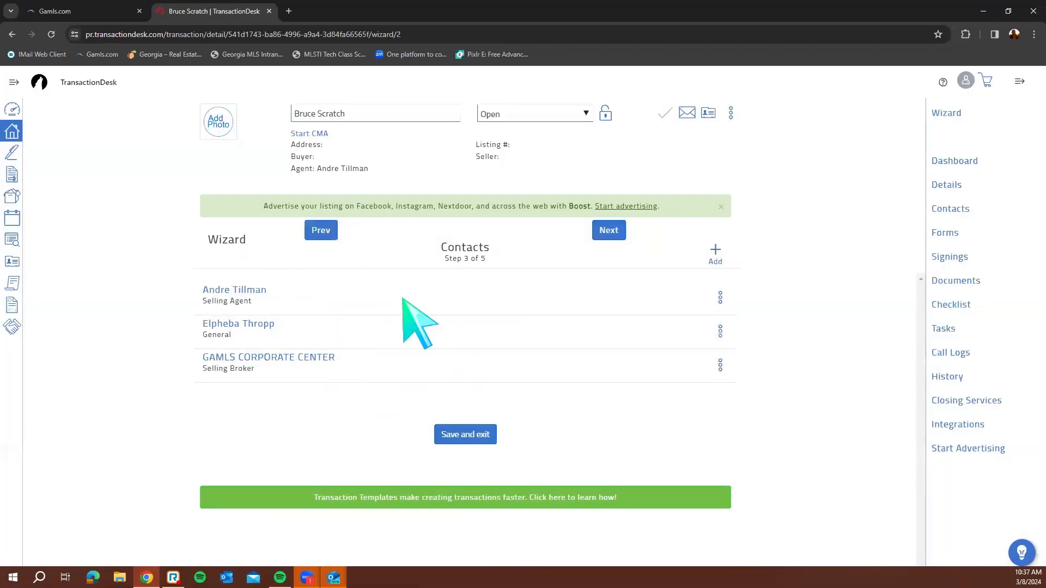
{"action": "left_click", "coordinate": [606, 230]}
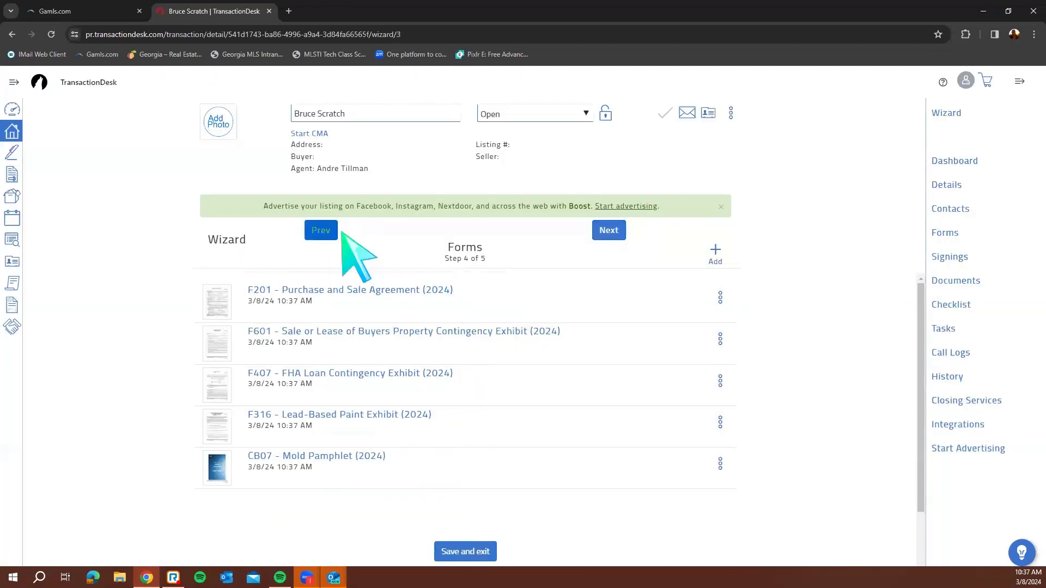
{"action": "left_click", "coordinate": [321, 230]}
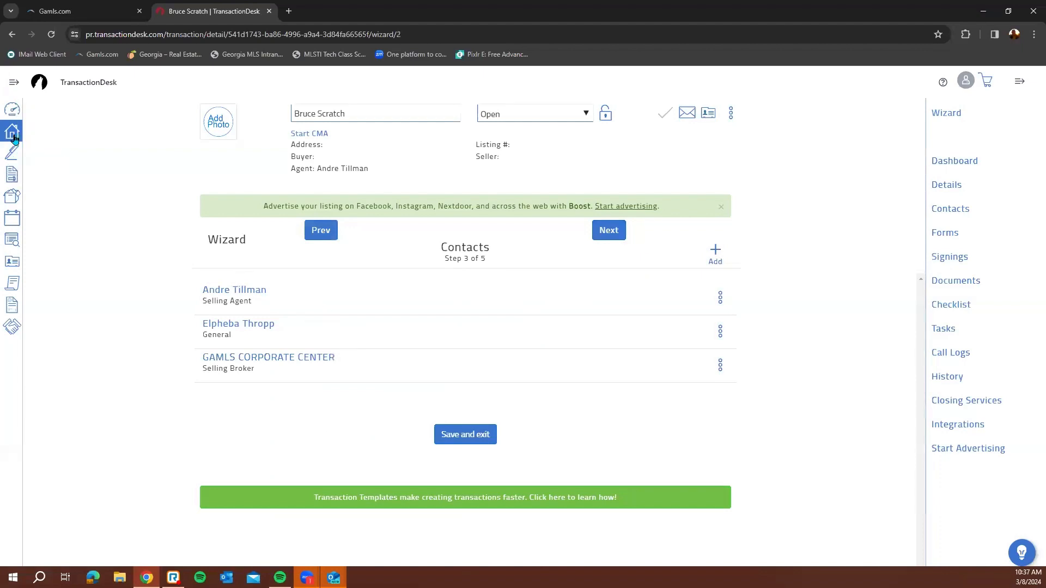
{"action": "left_click", "coordinate": [13, 137]}
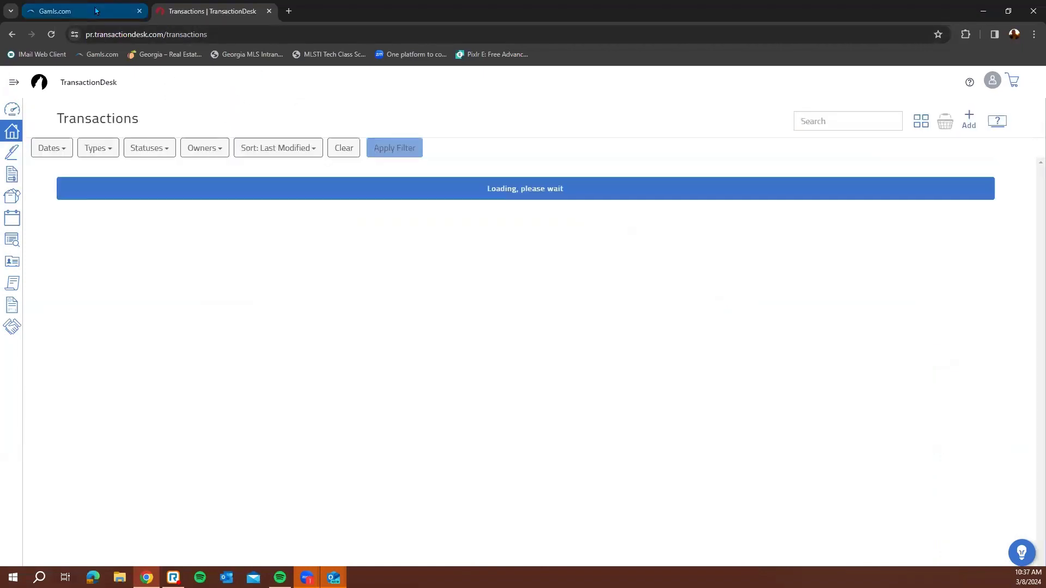
Launch connectMLS from the Georgia MLS member dashboard's Quick Access
{"action": "left_click", "coordinate": [95, 11]}
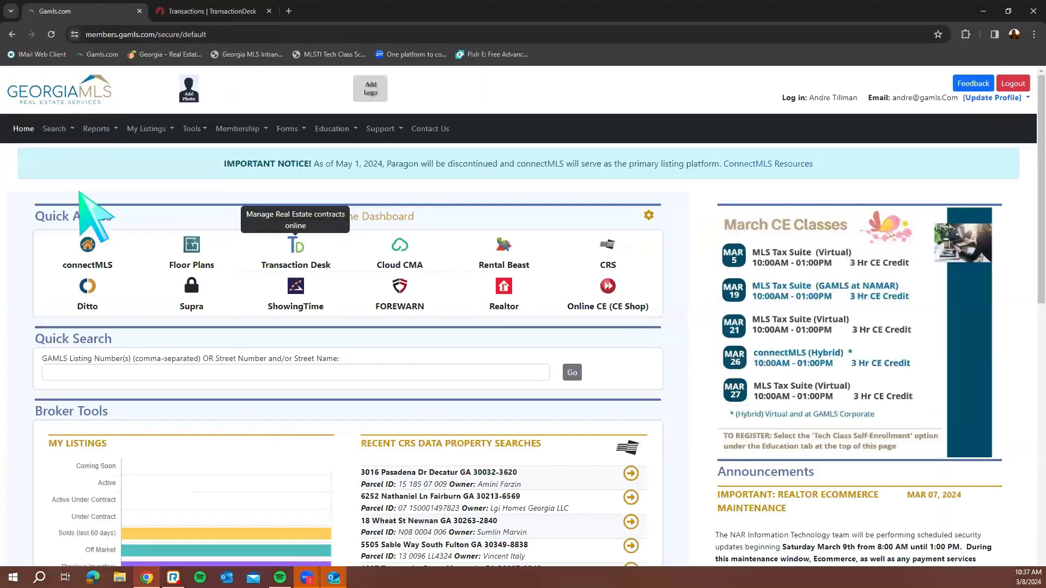
{"action": "left_click", "coordinate": [88, 247]}
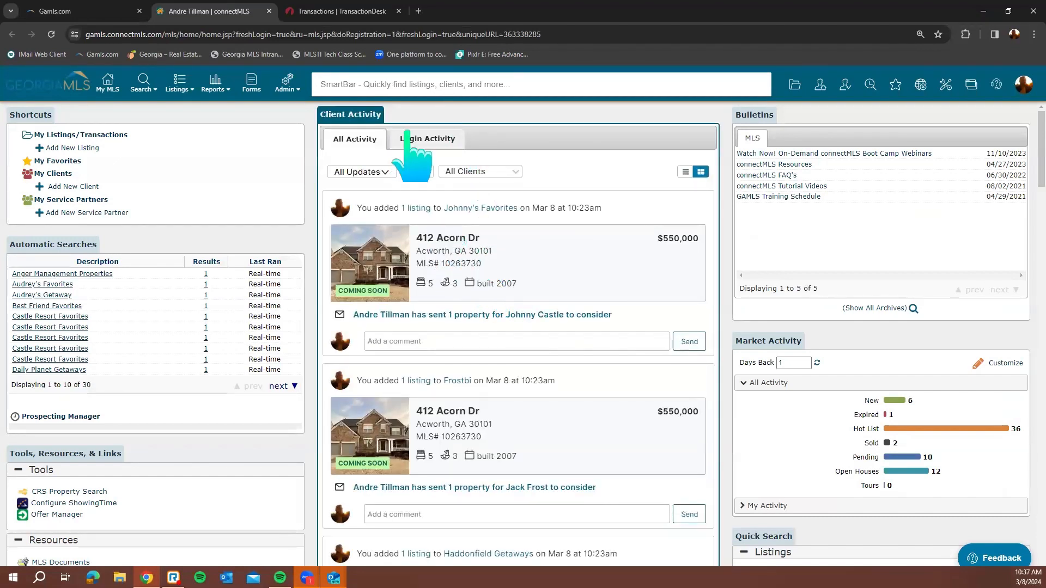
{"action": "left_click_drag", "start_coordinate": [506, 240], "coordinate": [416, 243]}
{"action": "key", "text": "ctrl+c"}
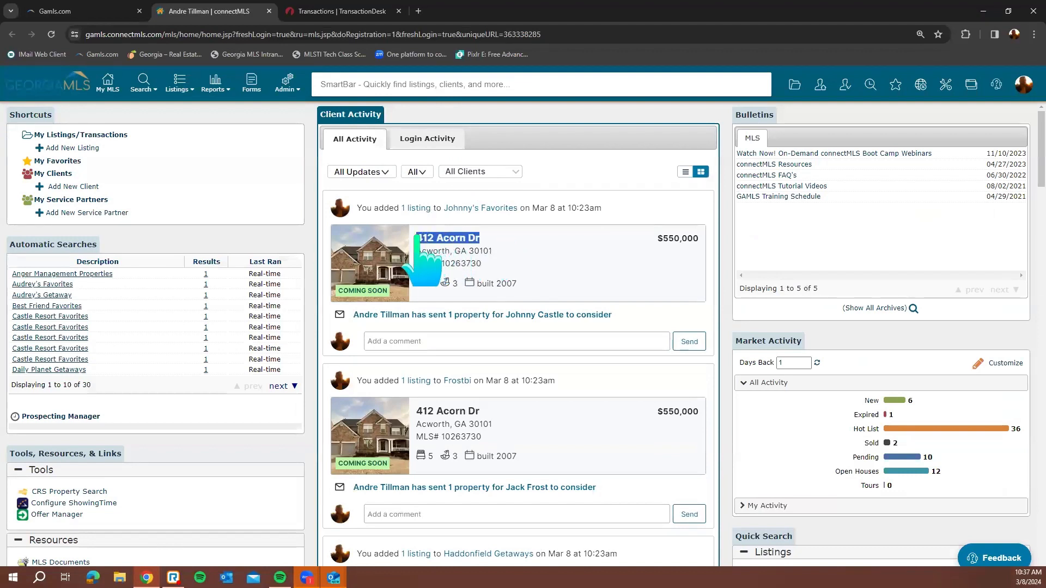
{"action": "left_click", "coordinate": [518, 89]}
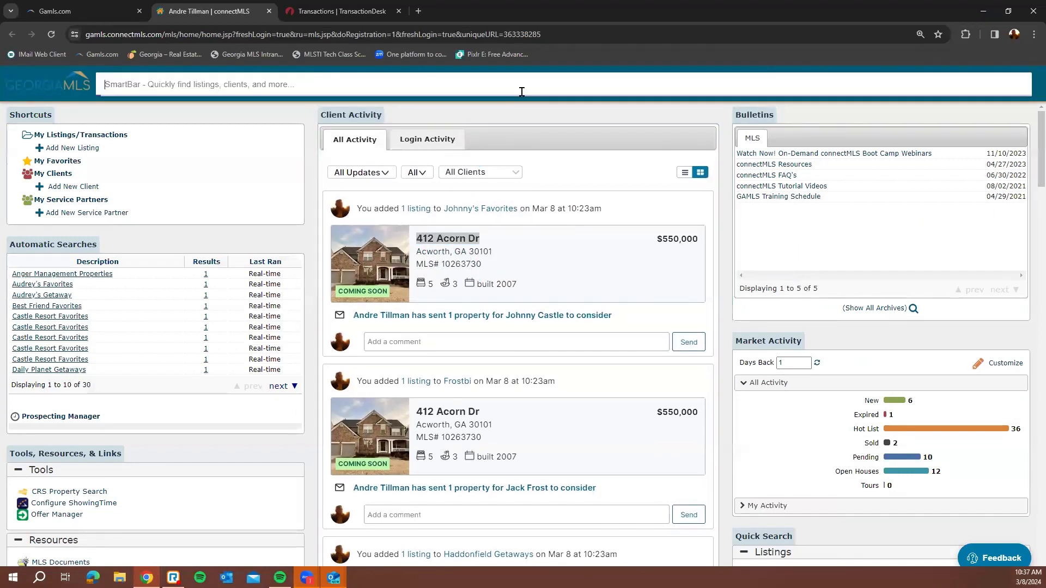
{"action": "key", "text": "ctrl+v"}
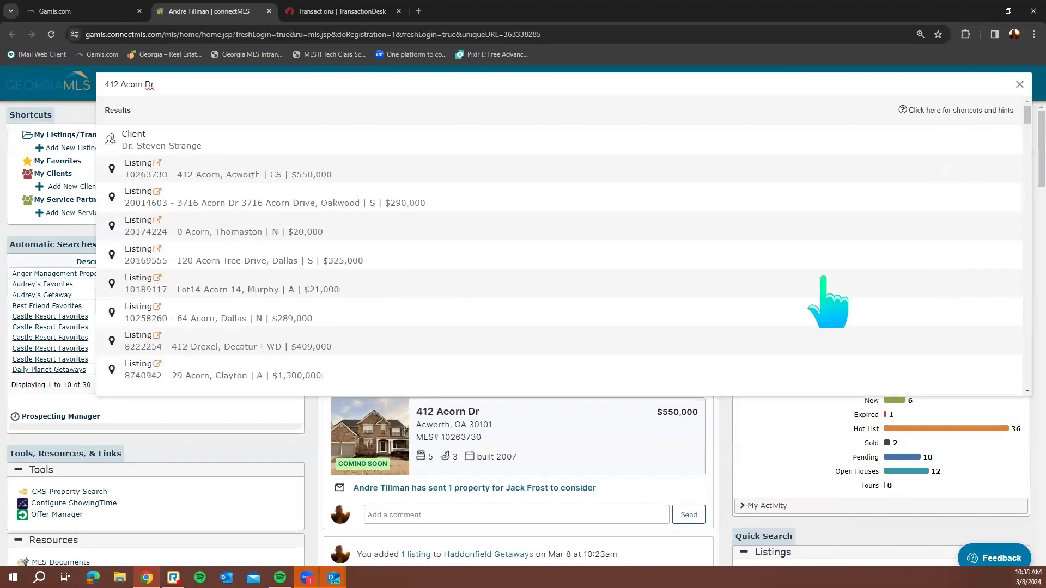
{"action": "left_click", "coordinate": [553, 169]}
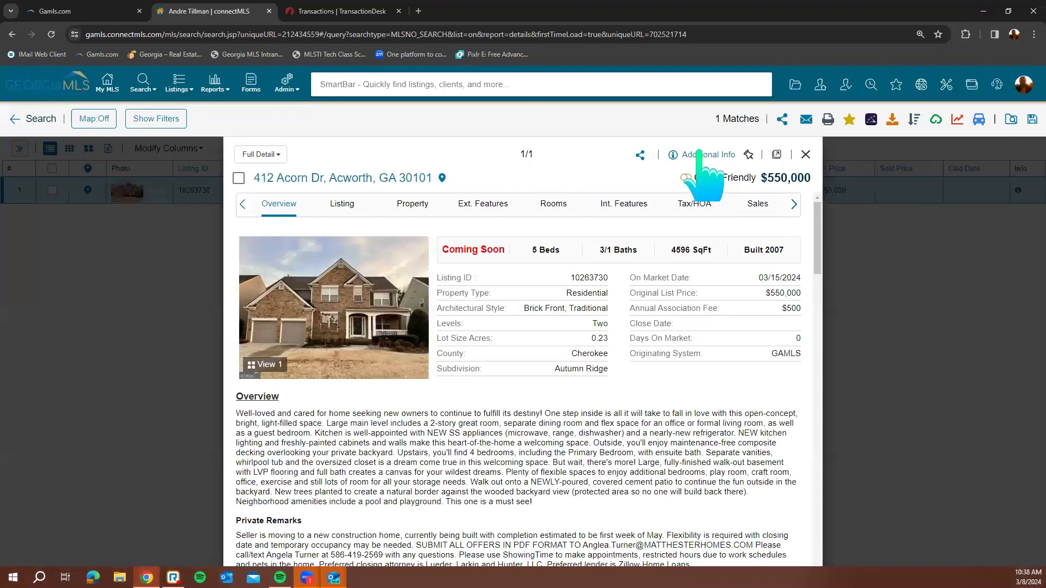
{"action": "scroll", "coordinate": [744, 261], "scroll_direction": "down", "scroll_amount": 2}
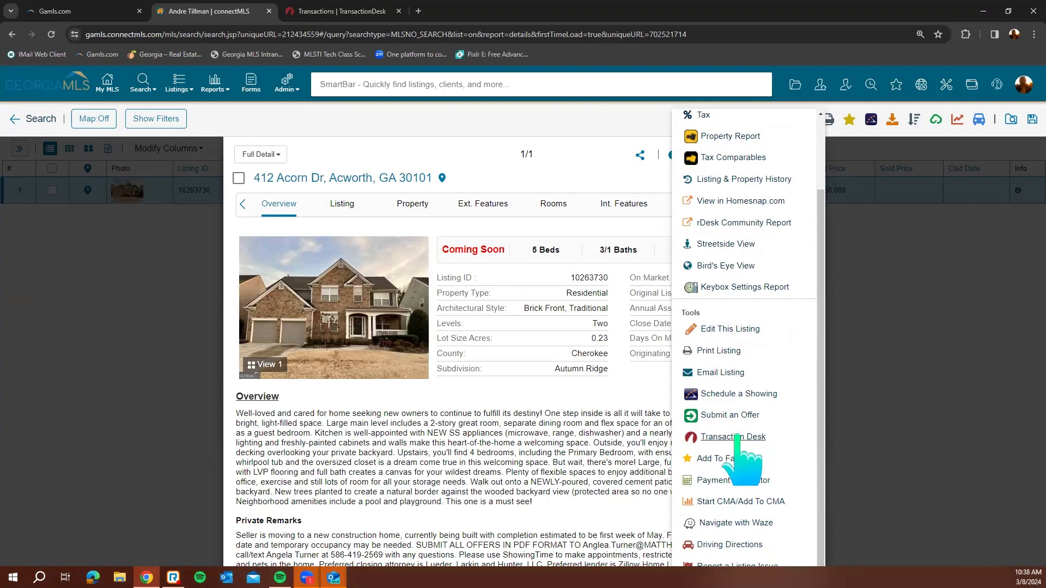
{"action": "left_click", "coordinate": [736, 437]}
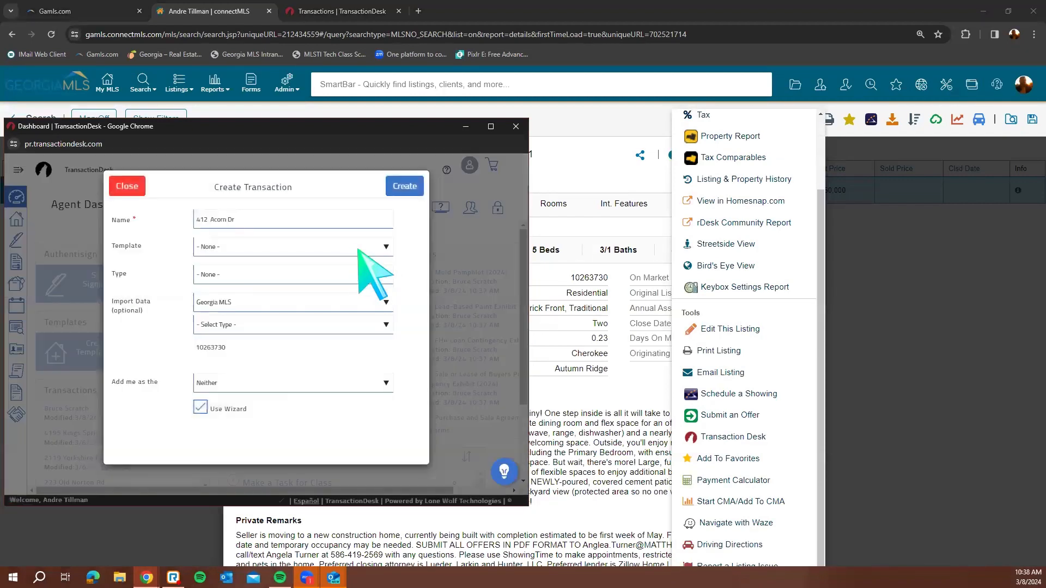
{"action": "left_click", "coordinate": [349, 247]}
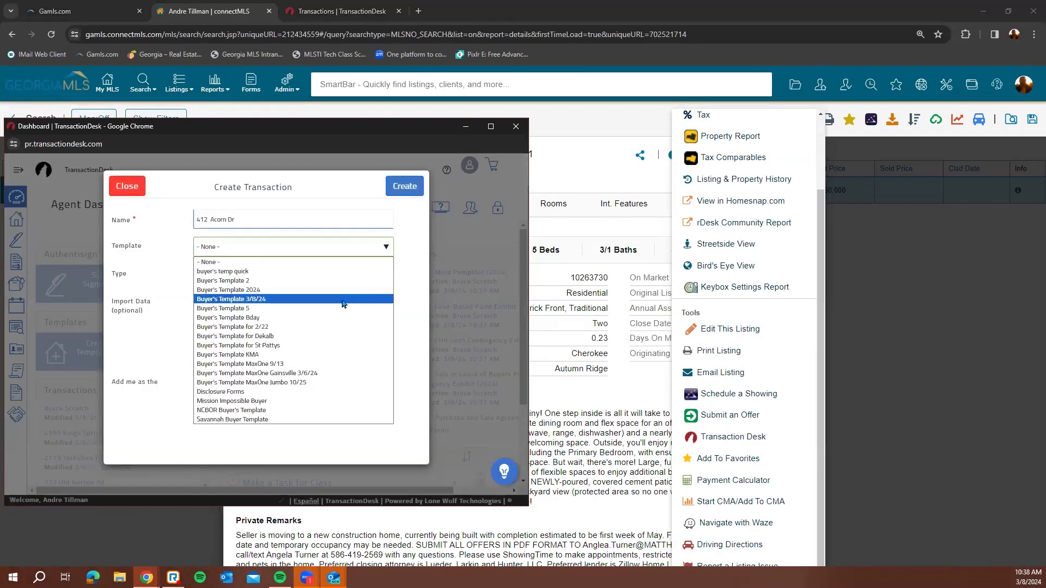
{"action": "left_click", "coordinate": [344, 299]}
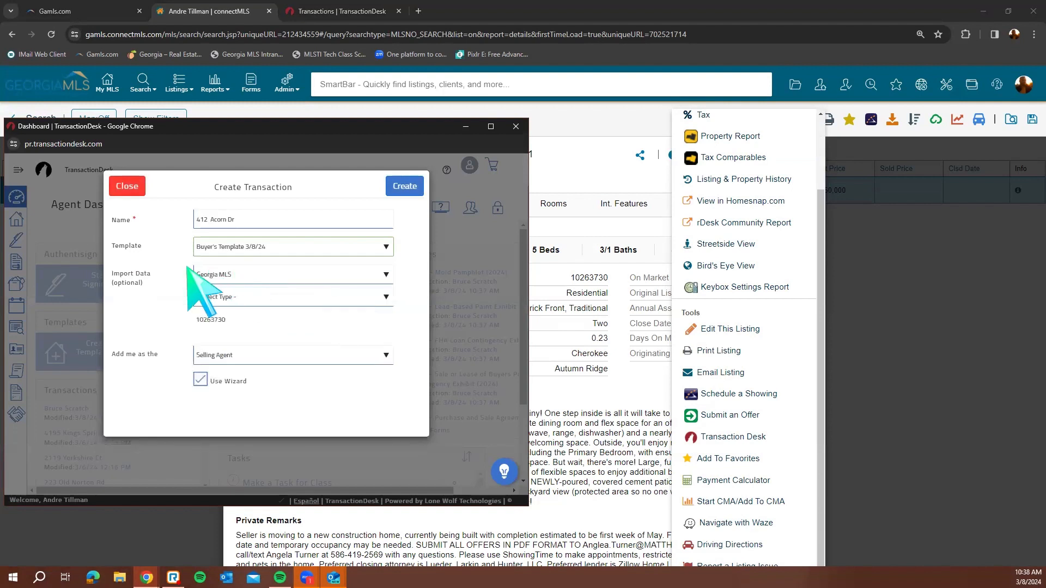
{"action": "left_click", "coordinate": [295, 300]}
{"action": "left_click", "coordinate": [294, 336]}
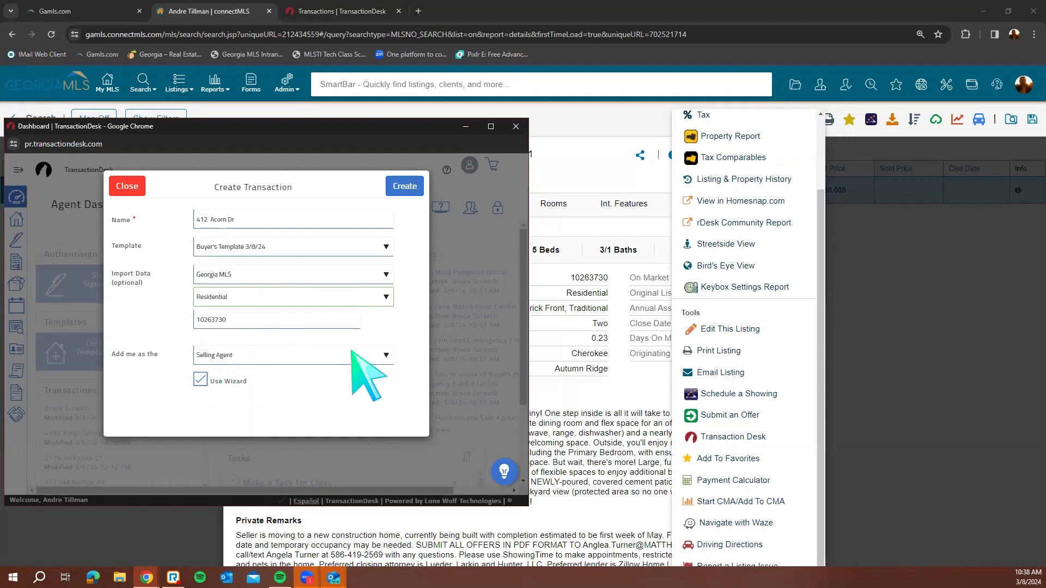
{"action": "left_click", "coordinate": [406, 190]}
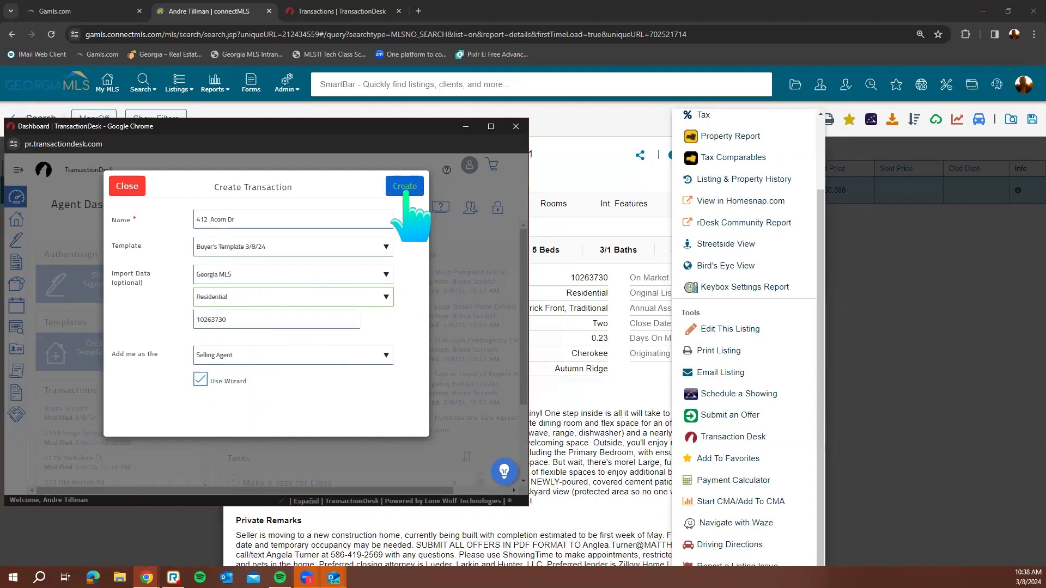
{"action": "left_click", "coordinate": [127, 187]}
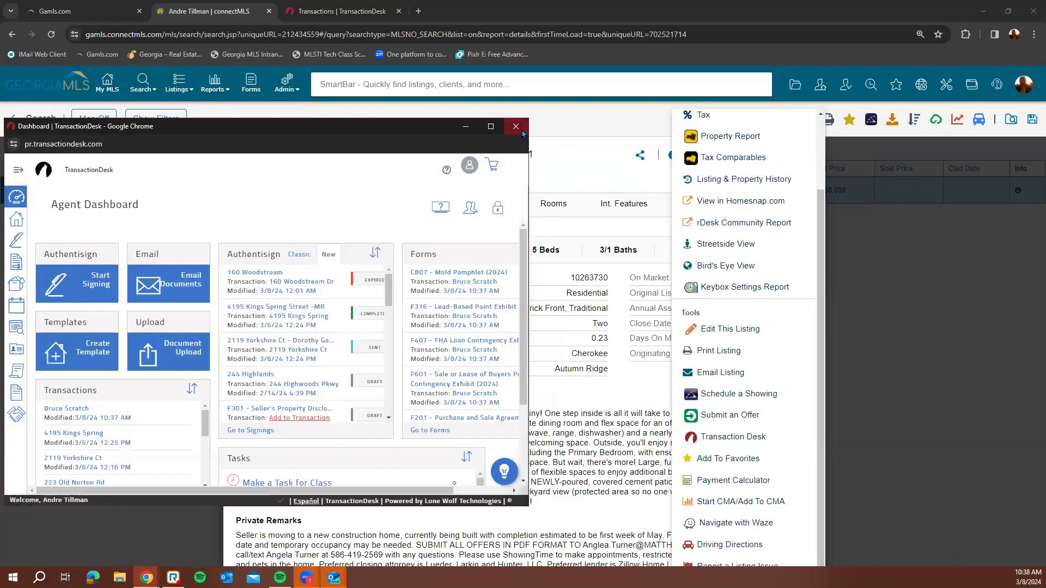
{"action": "left_click", "coordinate": [516, 127]}
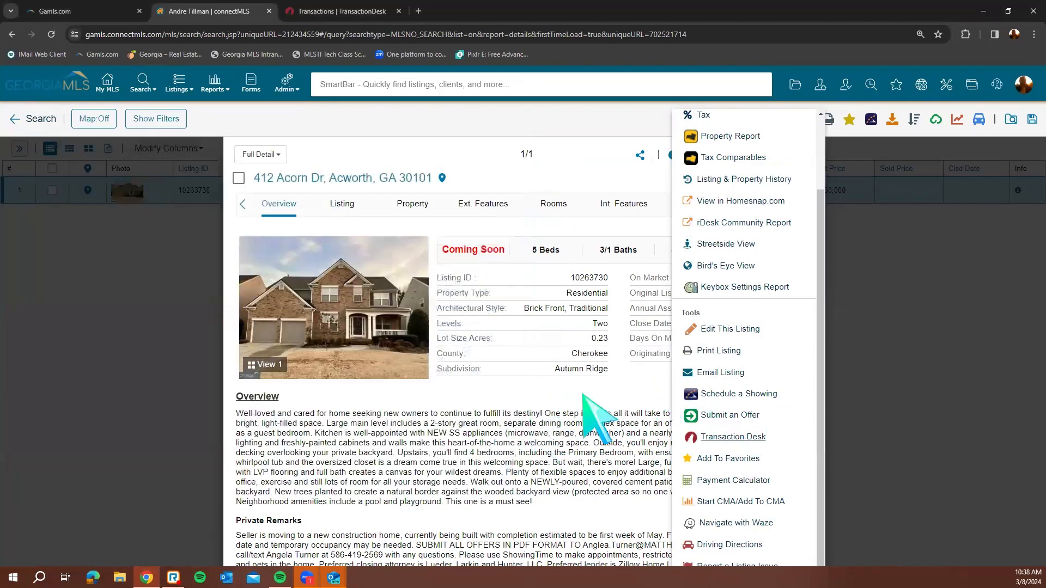
Find the Summer Breeze Ct card in My MLS Client Activity, then return to TransactionDesk Transactions
{"action": "left_click", "coordinate": [111, 81]}
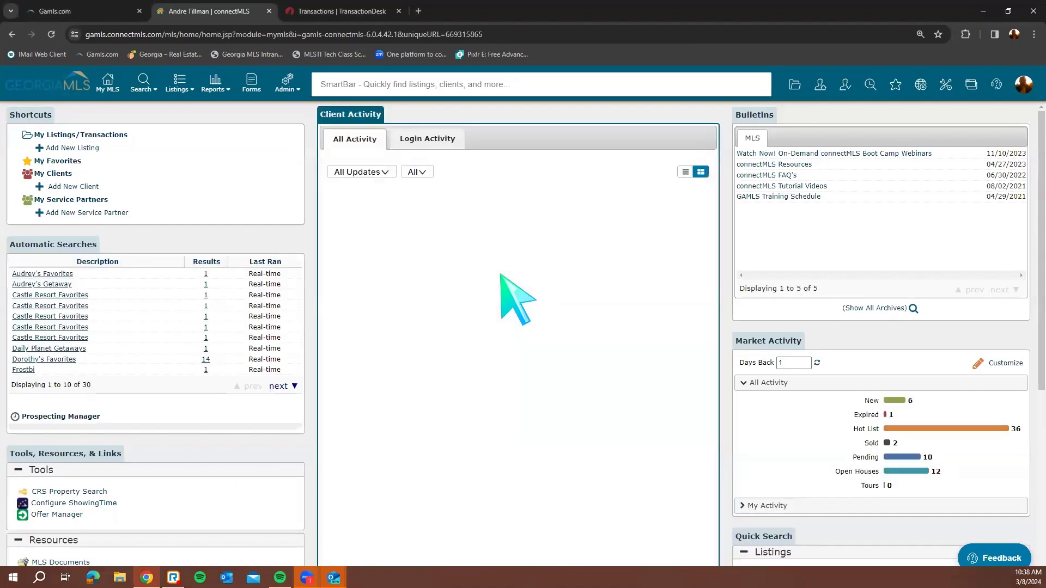
{"action": "scroll", "coordinate": [630, 349], "scroll_direction": "down", "scroll_amount": 10}
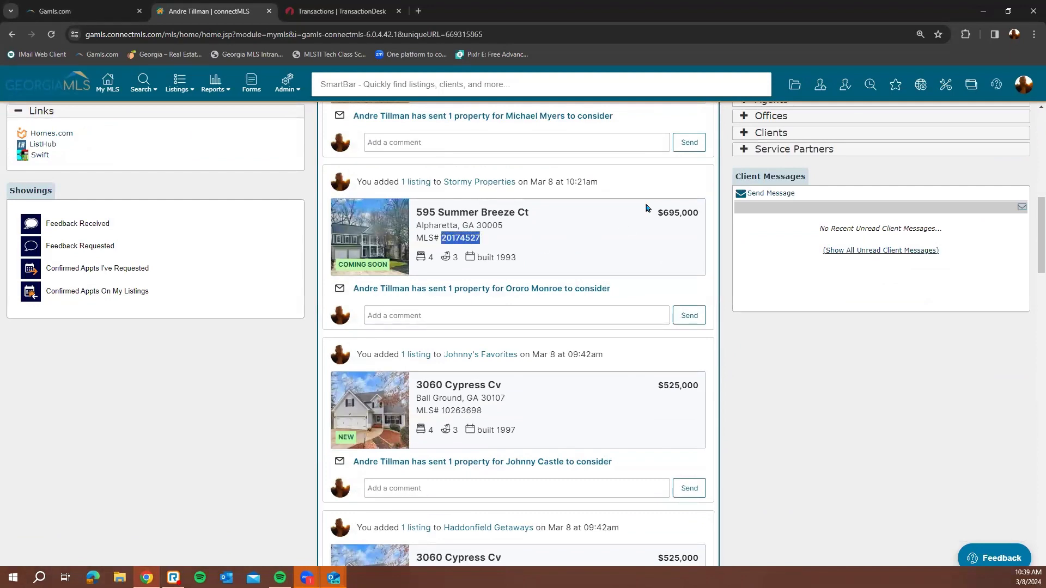
{"action": "left_click", "coordinate": [294, 6]}
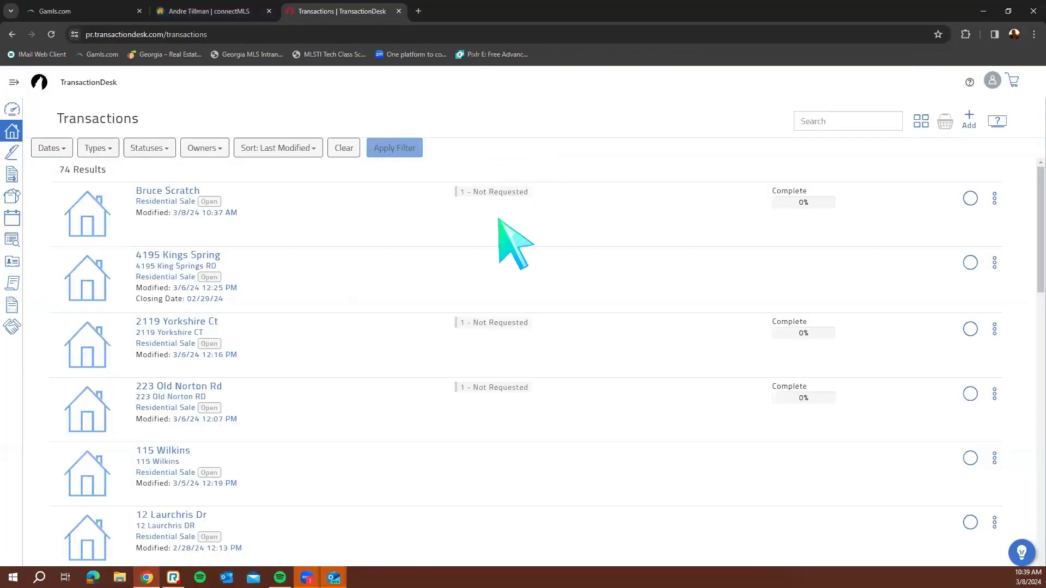
{"action": "left_click", "coordinate": [12, 109]}
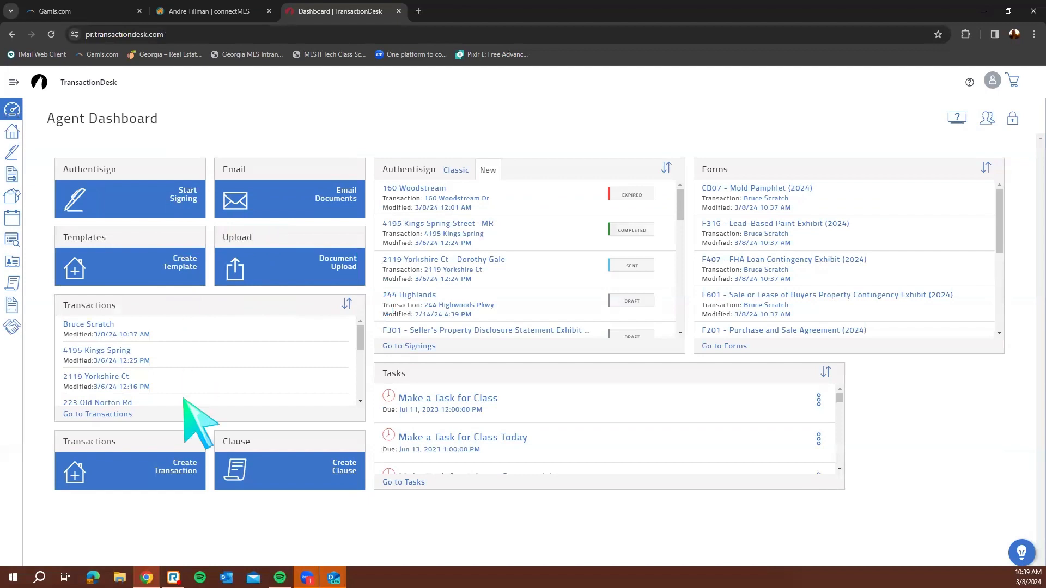
{"action": "left_click", "coordinate": [173, 472]}
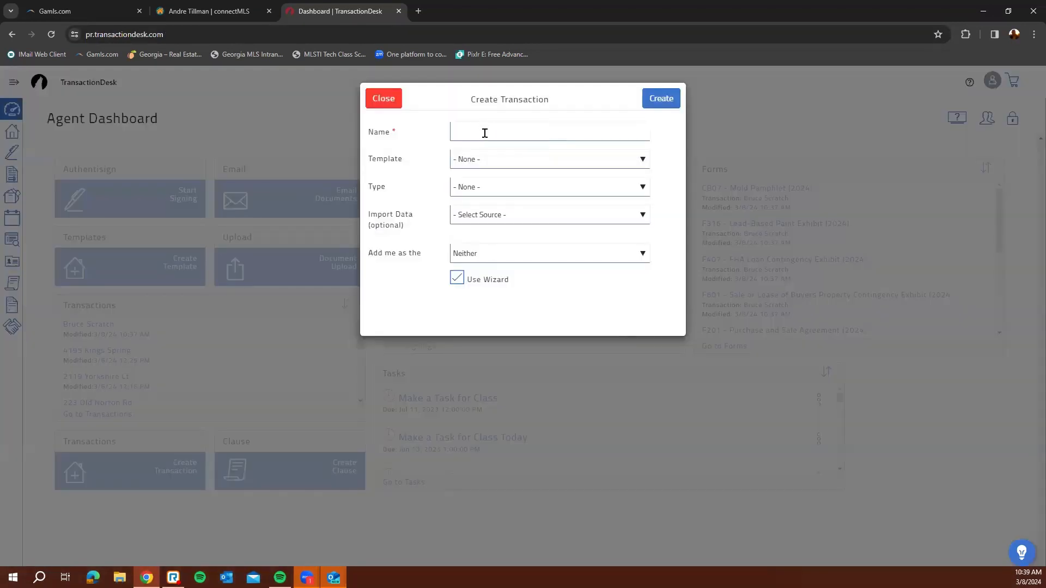
{"action": "left_click", "coordinate": [483, 133]}
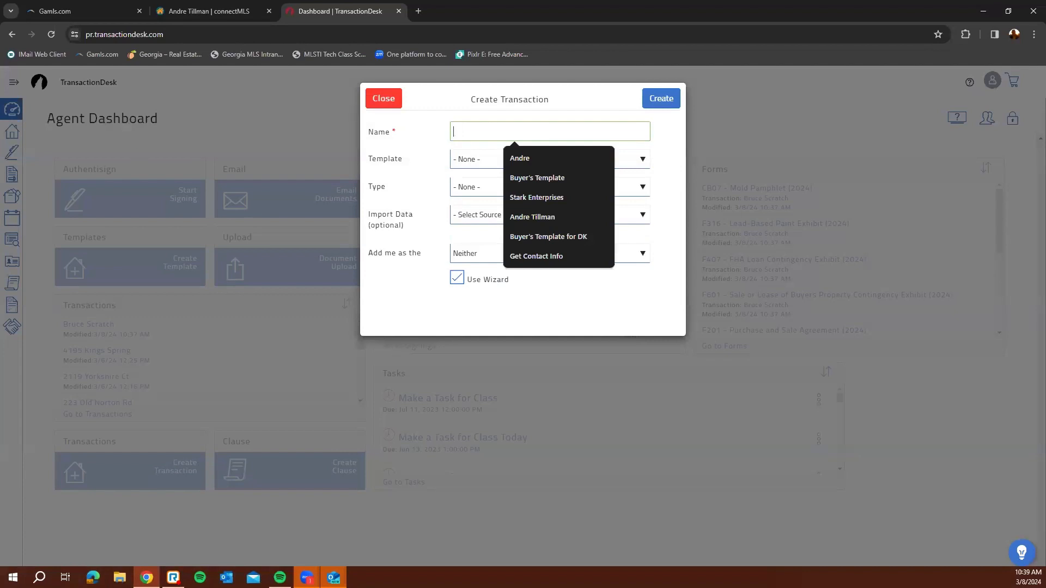
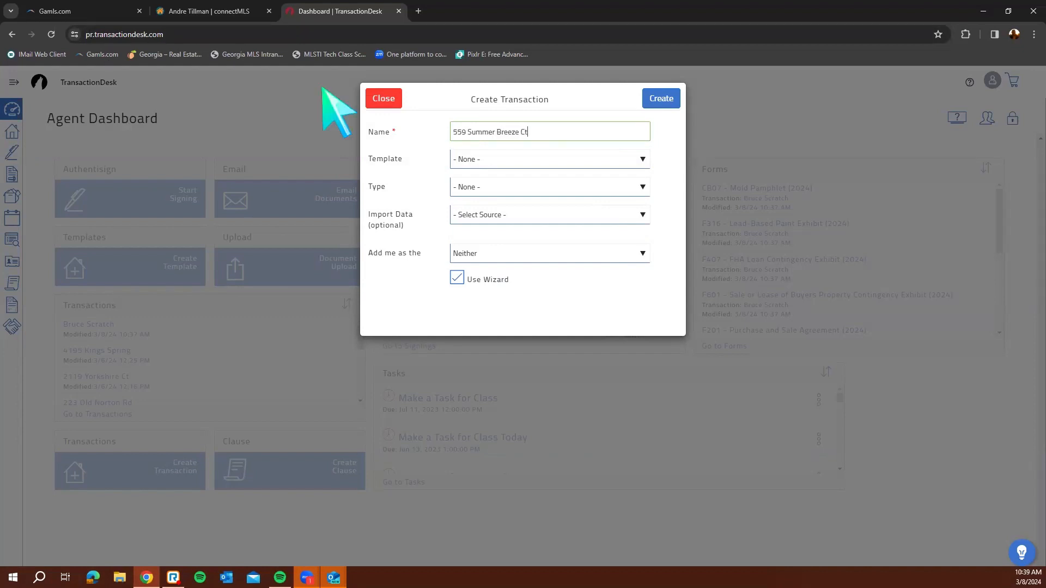
{"action": "left_click", "coordinate": [500, 159]}
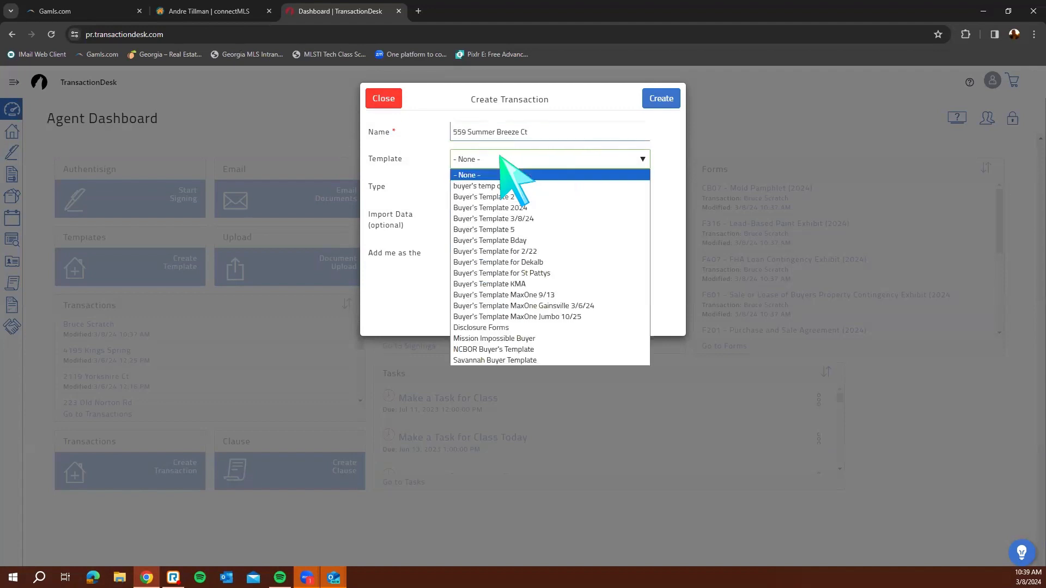
{"action": "left_click", "coordinate": [570, 218]}
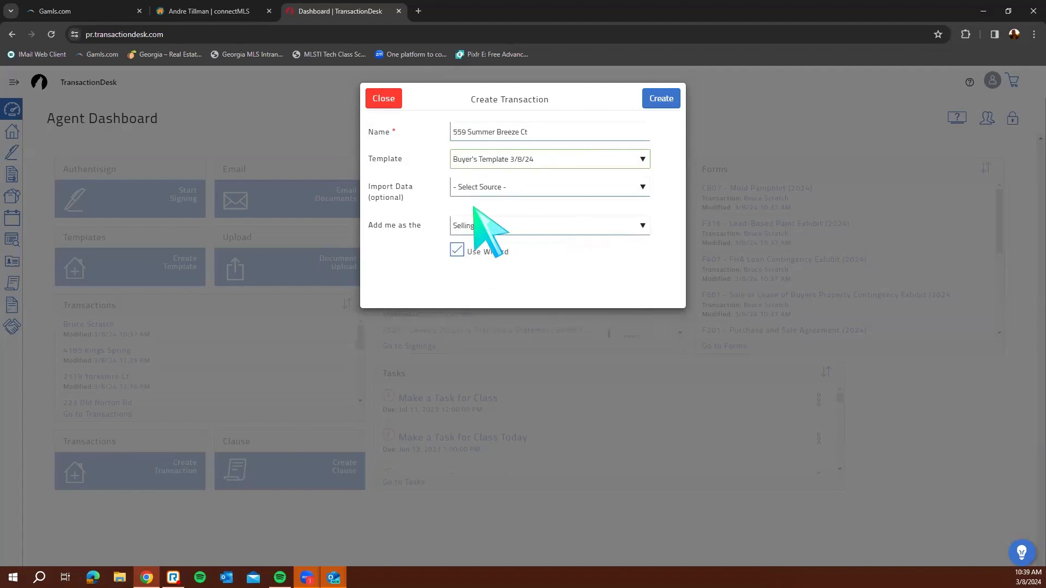
{"action": "left_click", "coordinate": [500, 187]}
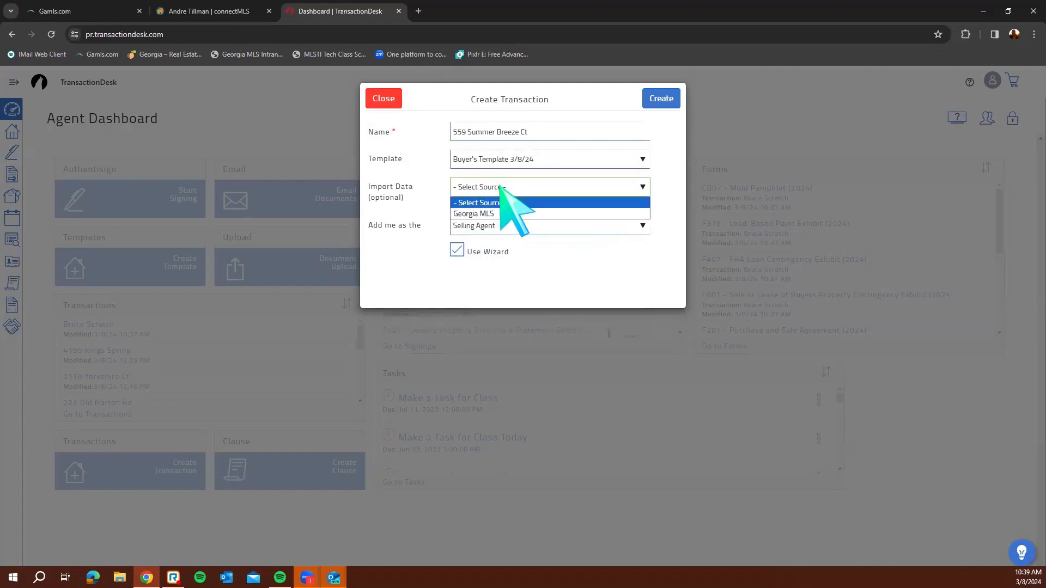
{"action": "left_click", "coordinate": [524, 214]}
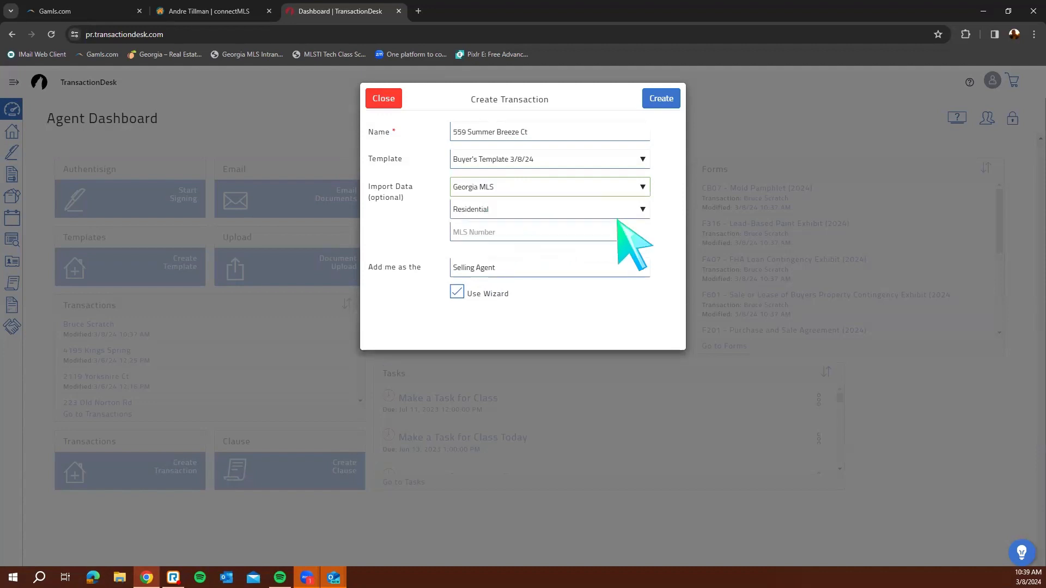
{"action": "left_click", "coordinate": [494, 233]}
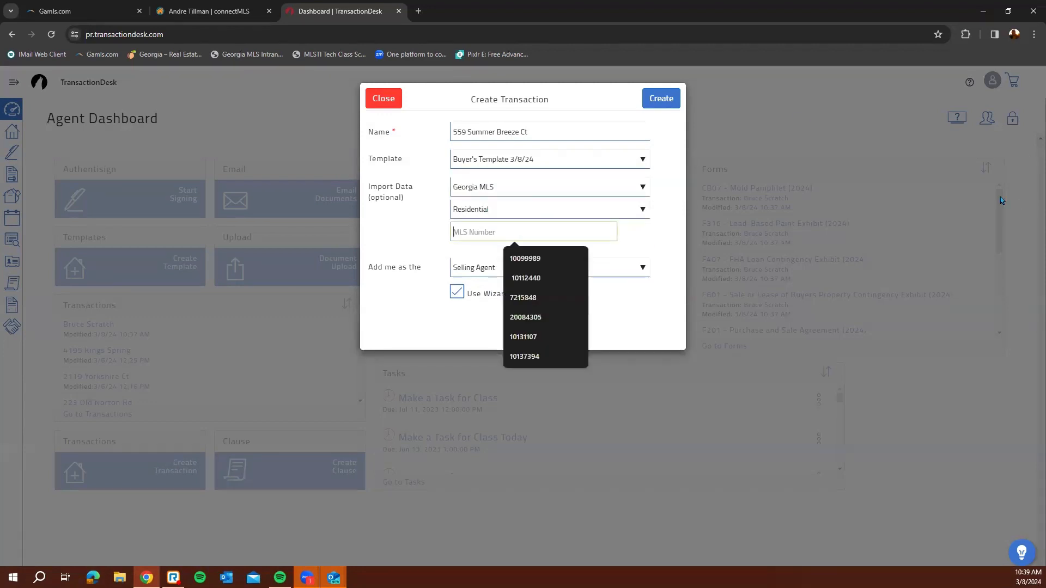
{"action": "type", "text": "20174527"}
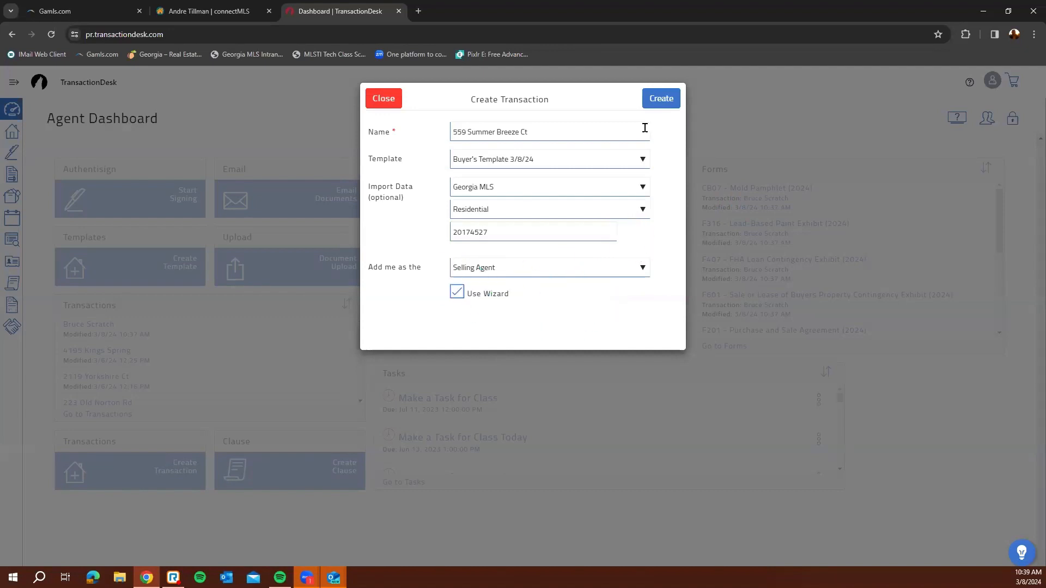
{"action": "left_click", "coordinate": [668, 100]}
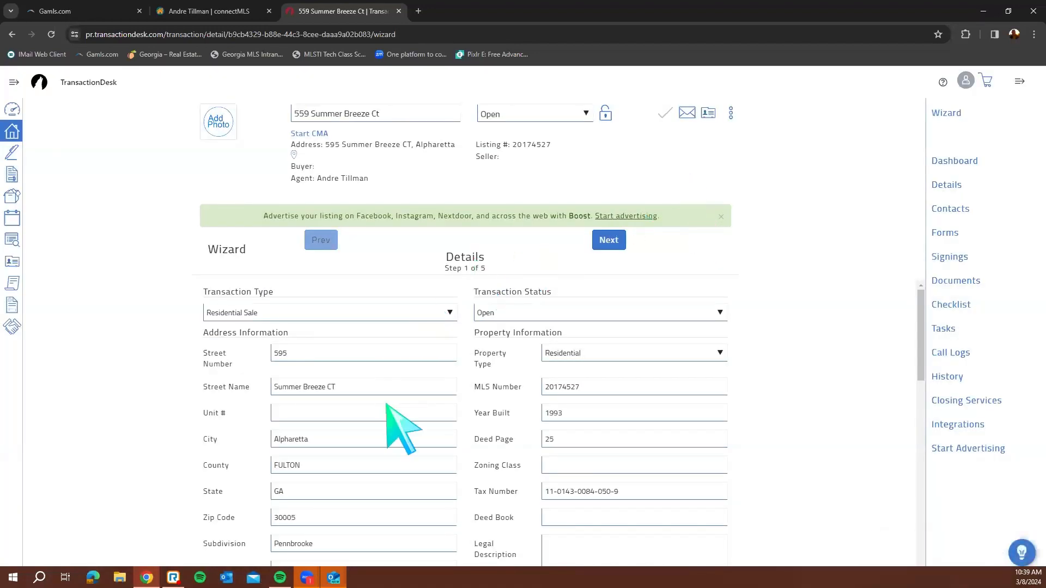
{"action": "scroll", "coordinate": [519, 406], "scroll_direction": "down", "scroll_amount": 1}
{"action": "scroll", "coordinate": [520, 408], "scroll_direction": "down", "scroll_amount": 2}
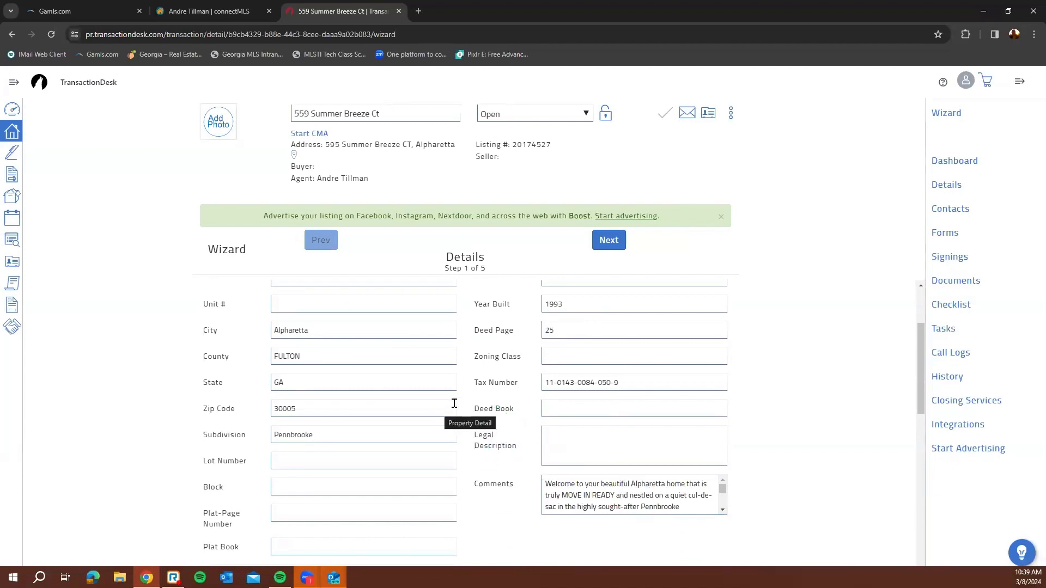
{"action": "scroll", "coordinate": [458, 406], "scroll_direction": "down", "scroll_amount": 10}
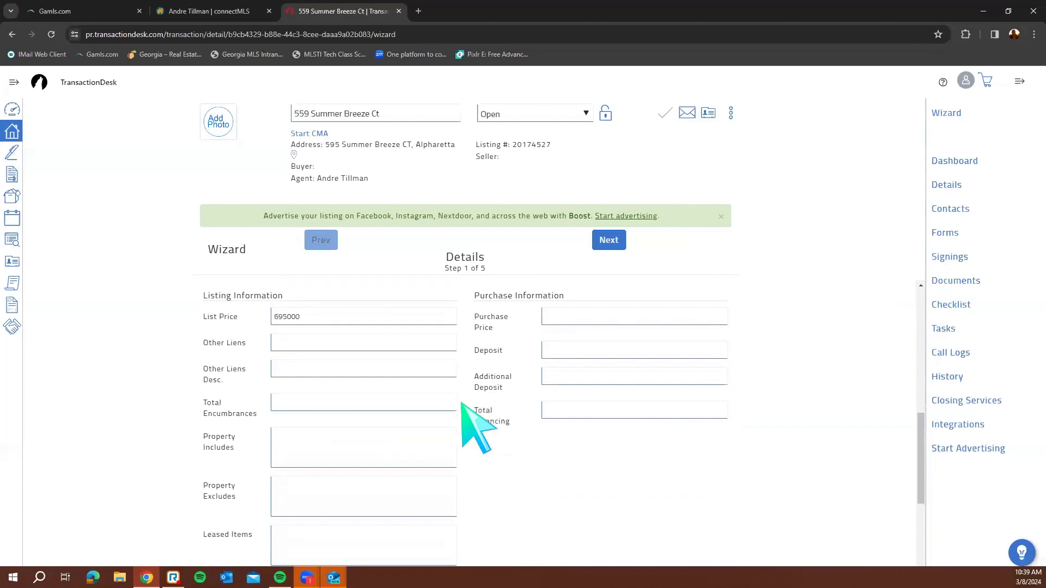
{"action": "scroll", "coordinate": [469, 422], "scroll_direction": "down", "scroll_amount": 2}
{"action": "scroll", "coordinate": [518, 381], "scroll_direction": "up", "scroll_amount": 3}
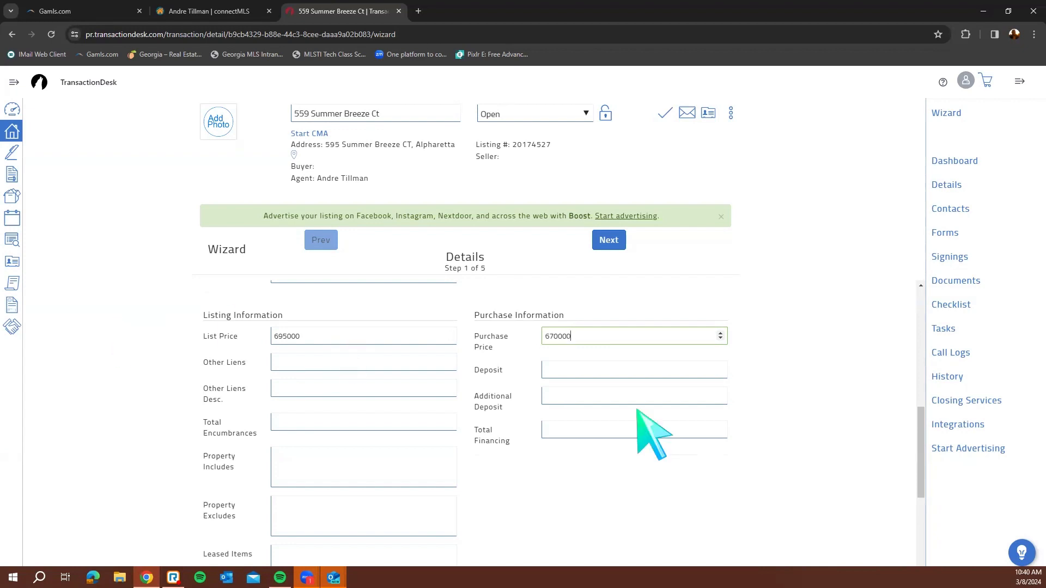
Set the purchase price to 670000 and continue to the dates step
{"action": "left_click", "coordinate": [670, 431]}
{"action": "left_click", "coordinate": [654, 365]}
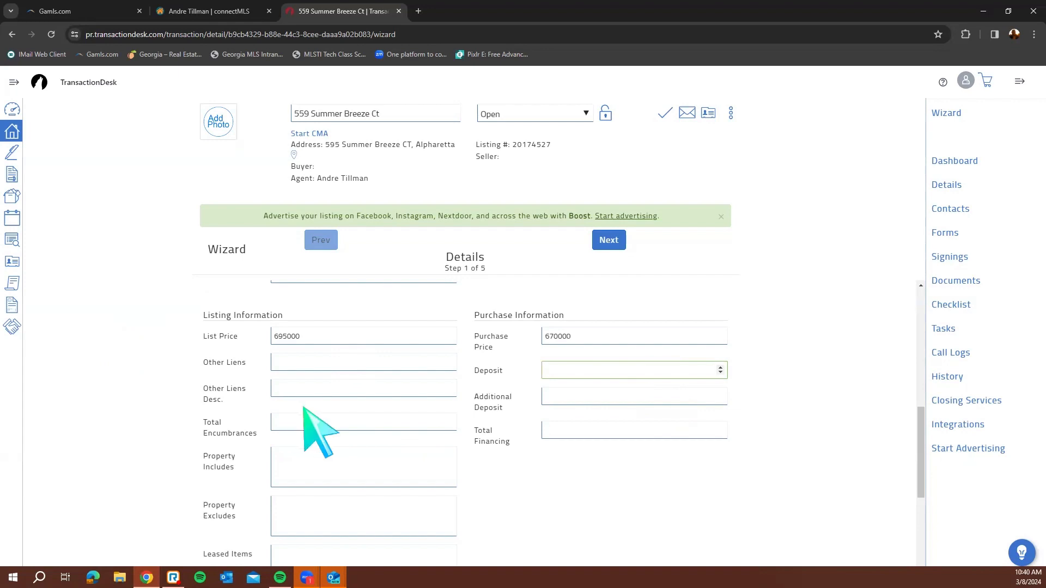
{"action": "scroll", "coordinate": [442, 407], "scroll_direction": "down", "scroll_amount": 4}
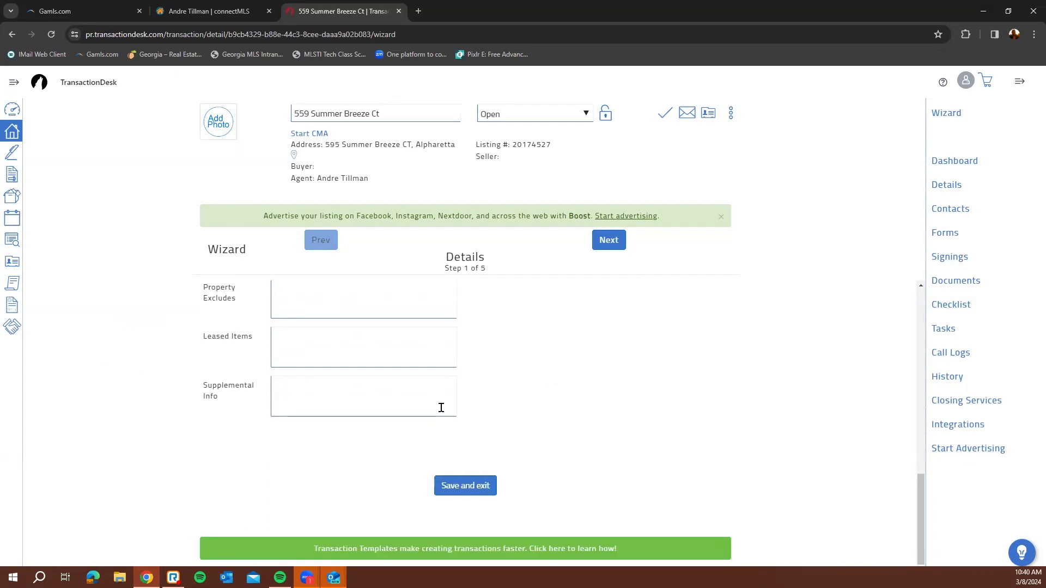
{"action": "left_click", "coordinate": [622, 244]}
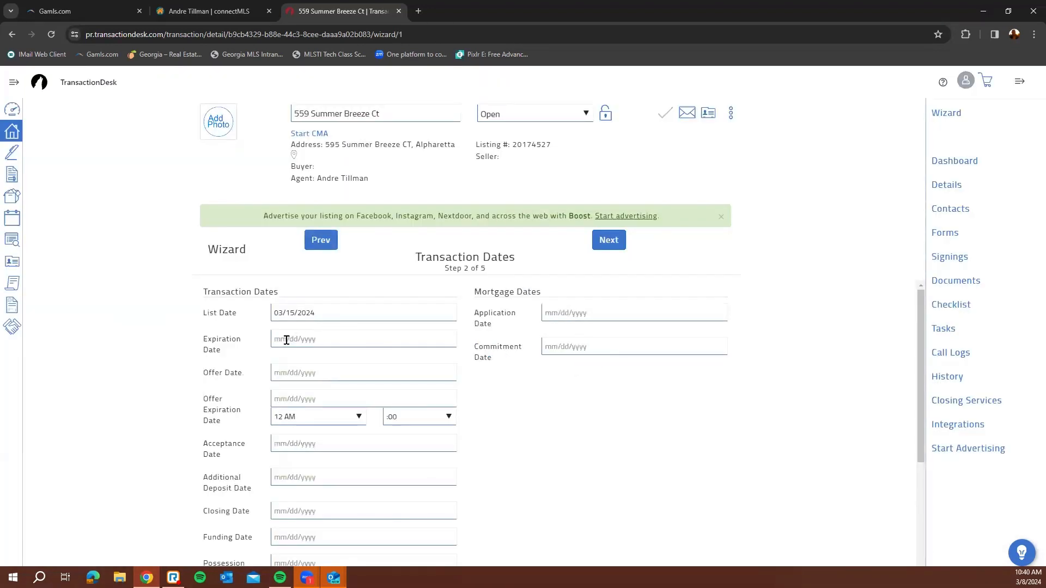
Set the expiration date to March 22, 2024 and continue to the Contacts step
{"action": "left_click", "coordinate": [349, 342]}
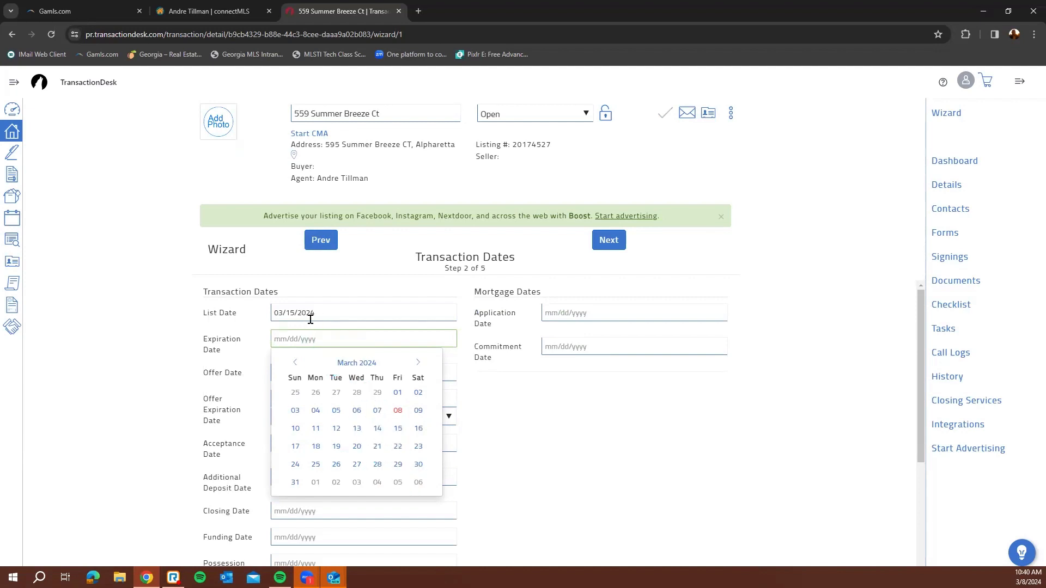
{"action": "left_click", "coordinate": [403, 446]}
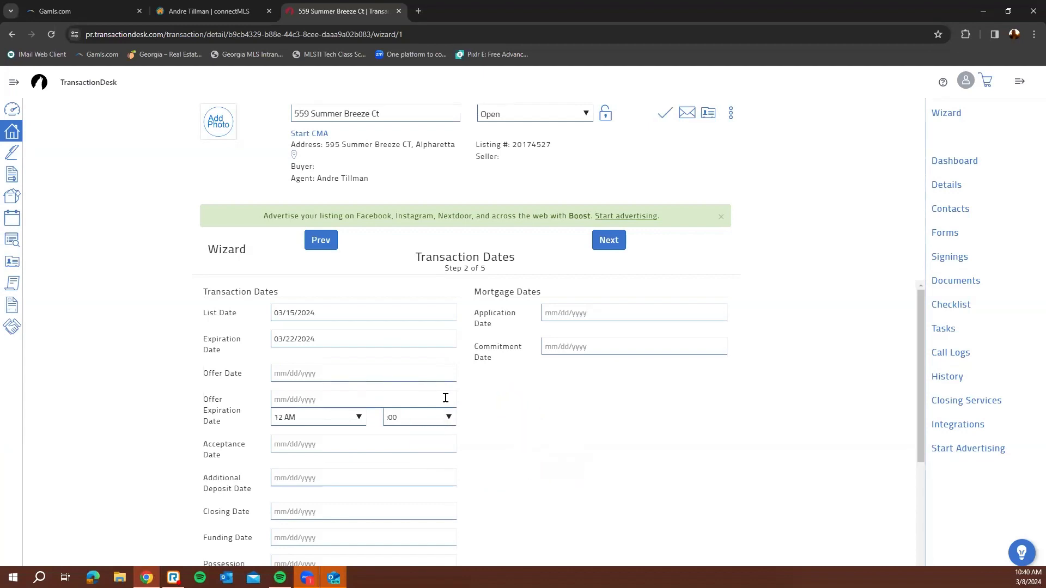
{"action": "scroll", "coordinate": [501, 420], "scroll_direction": "down", "scroll_amount": 3}
{"action": "scroll", "coordinate": [509, 427], "scroll_direction": "up", "scroll_amount": 3}
{"action": "left_click", "coordinate": [621, 247]}
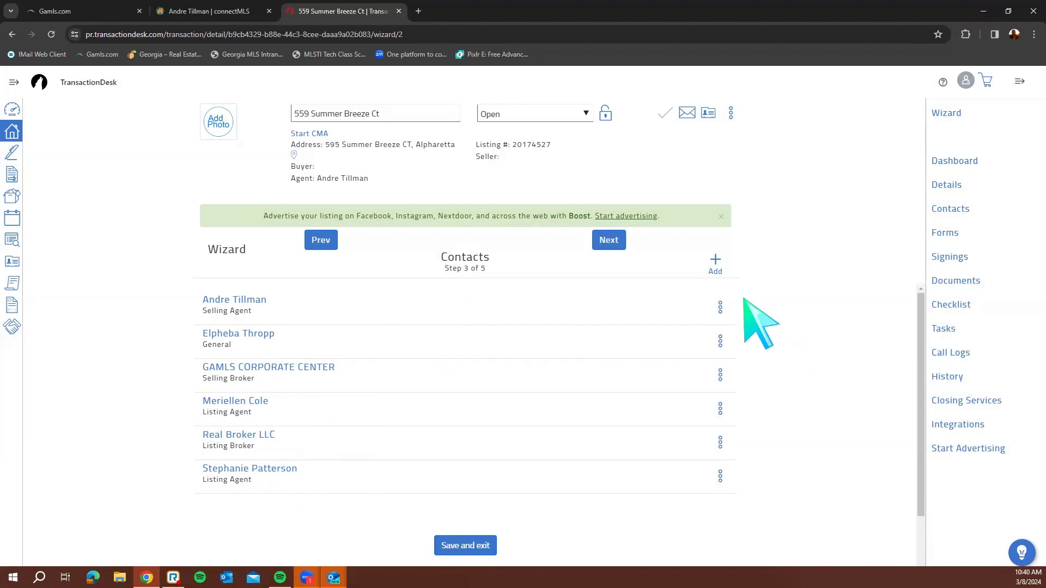
Step past Contacts and Forms and finish the wizard on Documents, listing Fax-Back Cover Sheet.pdf and Do You Know TD.pdf
{"action": "left_click", "coordinate": [609, 240]}
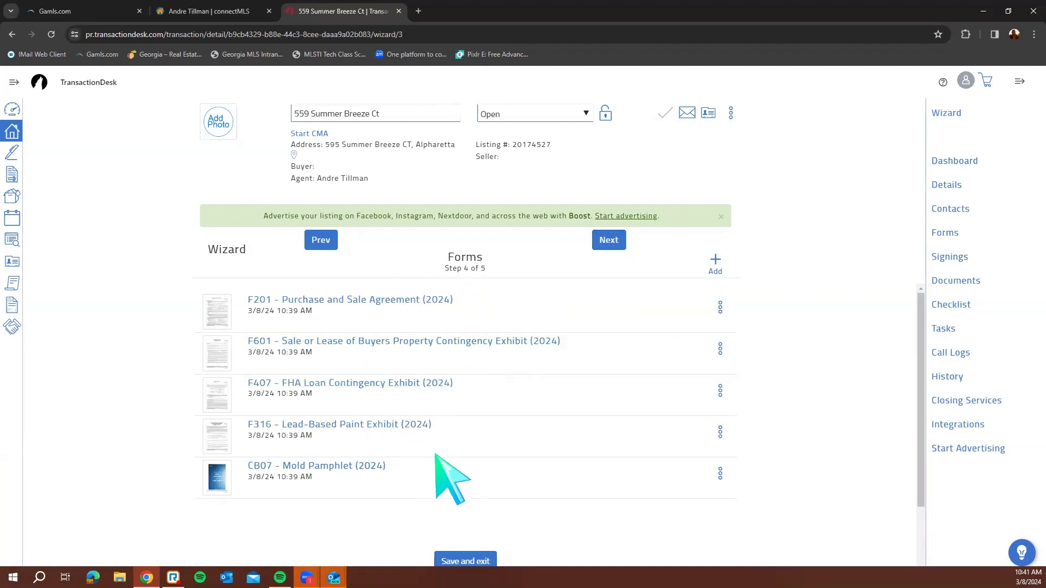
{"action": "left_click", "coordinate": [613, 249]}
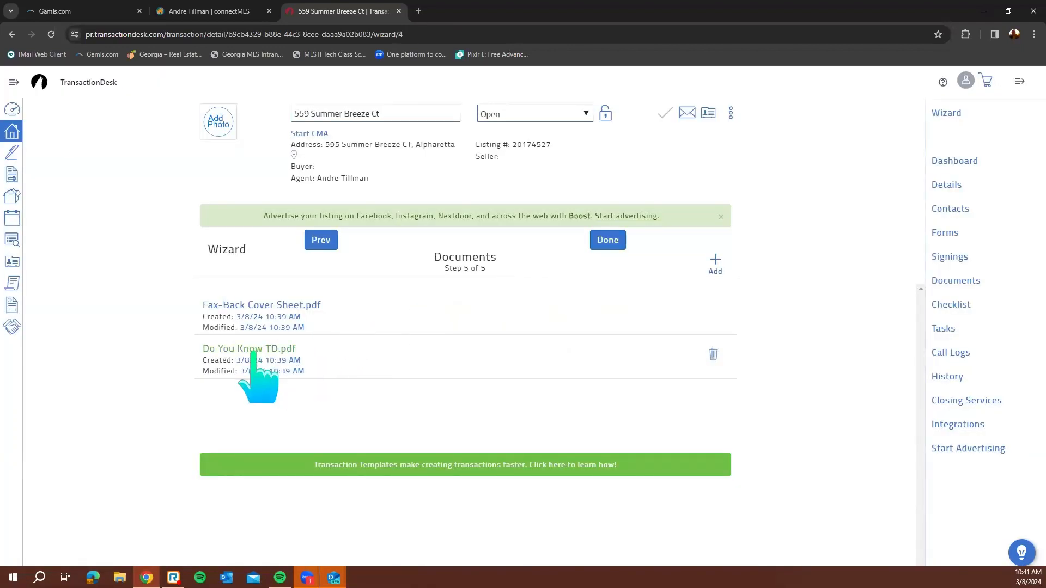
{"action": "left_click", "coordinate": [607, 240]}
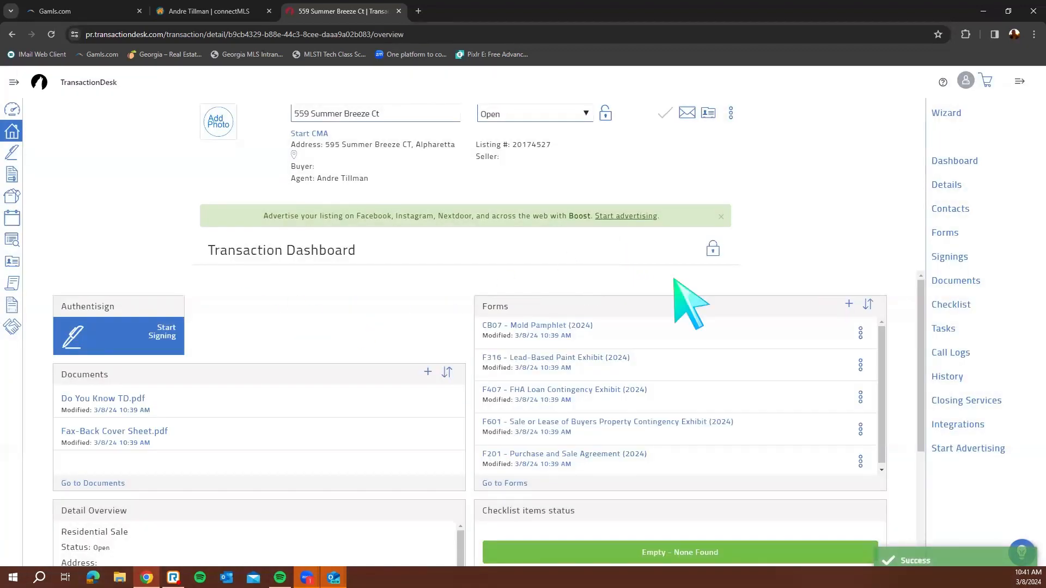
{"action": "left_click", "coordinate": [713, 248]}
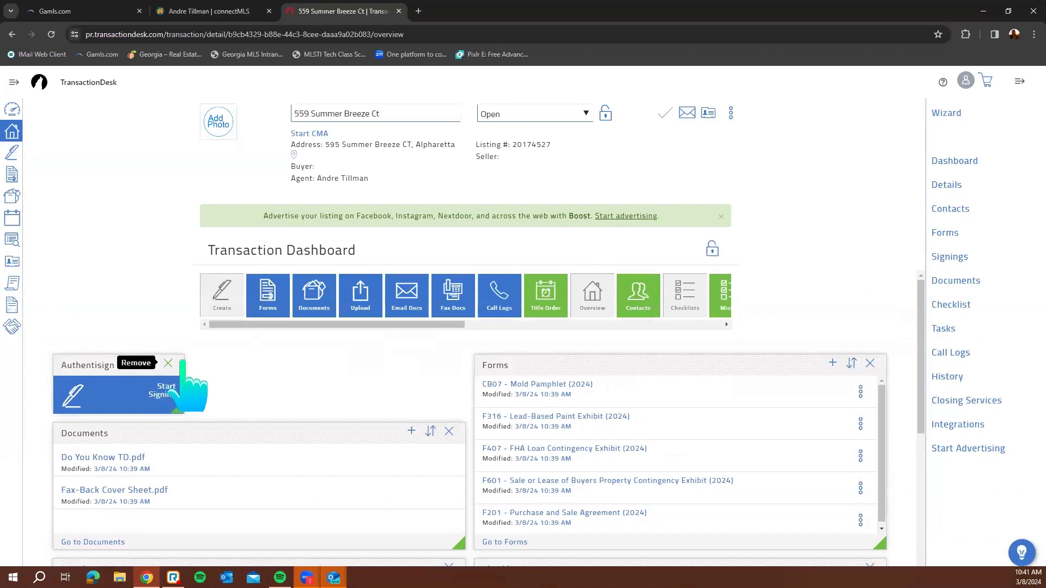
{"action": "left_click", "coordinate": [180, 362]}
{"action": "left_click", "coordinate": [714, 249]}
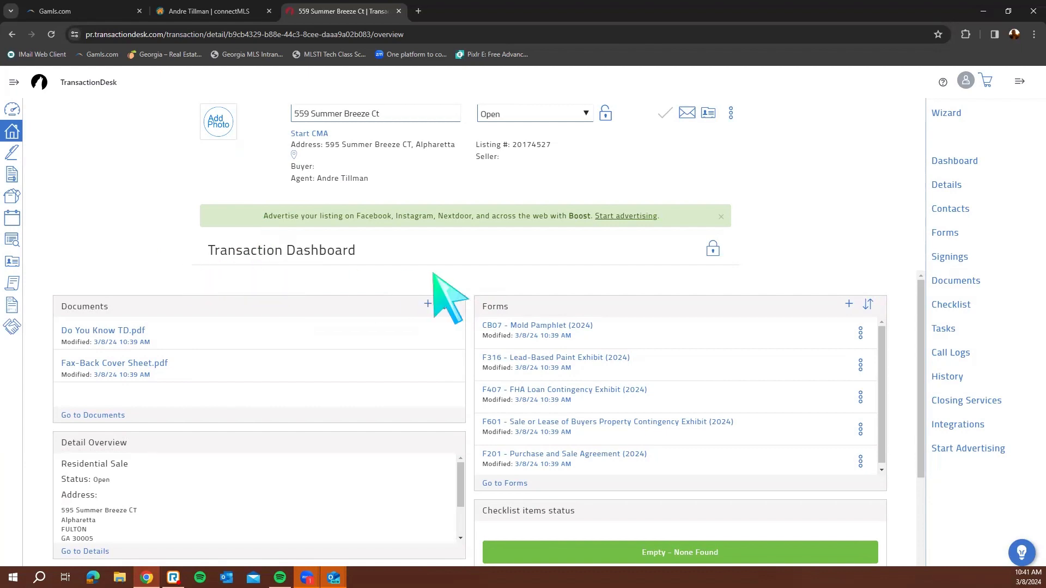
{"action": "left_click", "coordinate": [14, 113]}
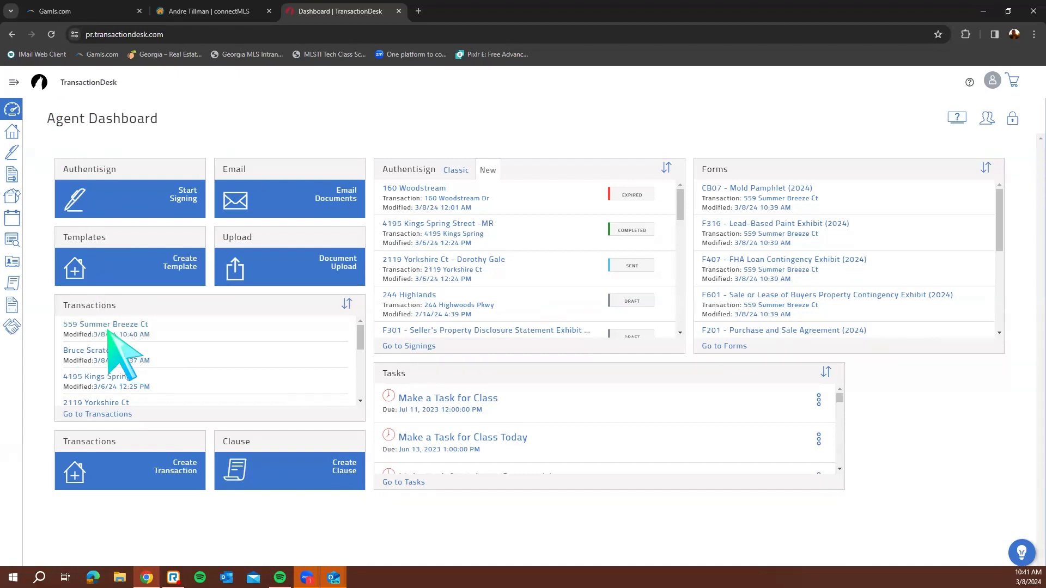
{"action": "left_click", "coordinate": [14, 85]}
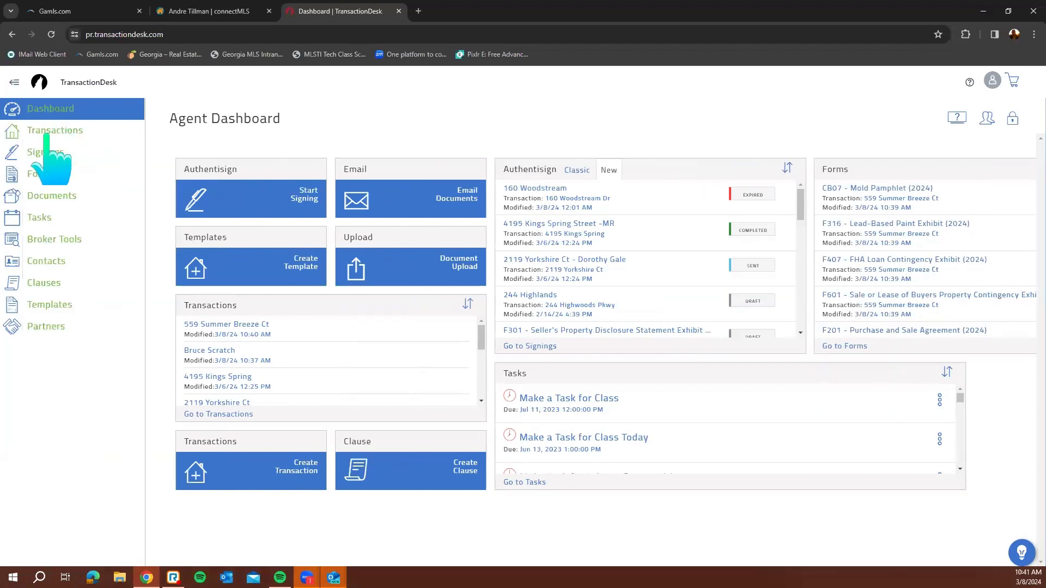
{"action": "left_click", "coordinate": [241, 326]}
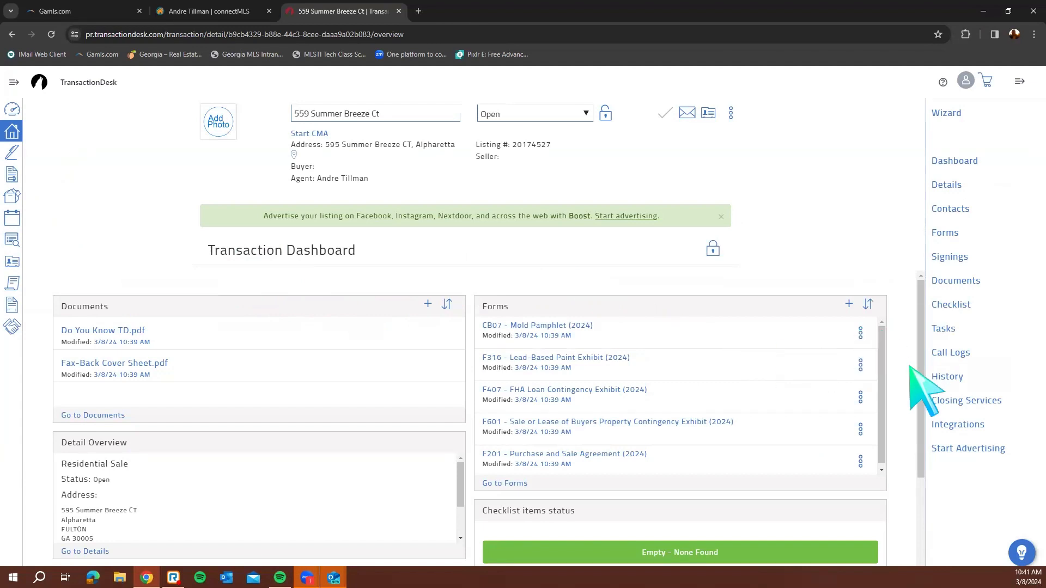
{"action": "scroll", "coordinate": [872, 381], "scroll_direction": "down", "scroll_amount": 1}
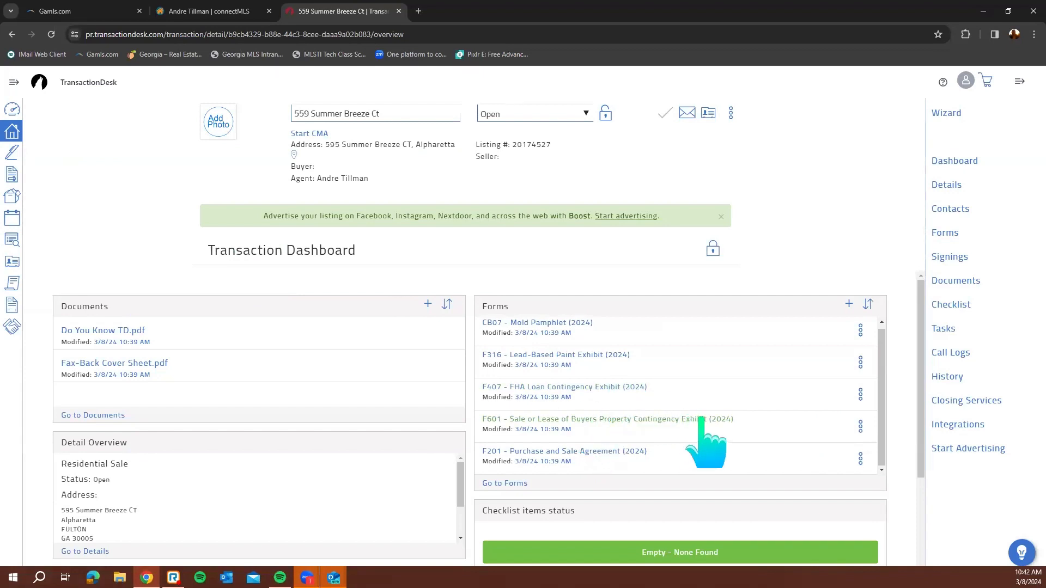
{"action": "scroll", "coordinate": [702, 441], "scroll_direction": "down", "scroll_amount": 1}
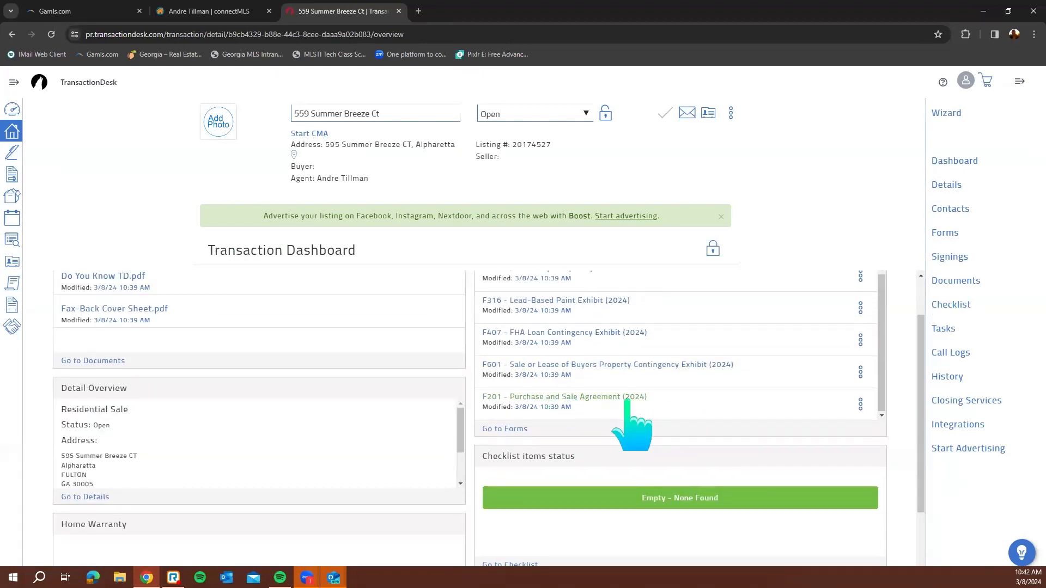
{"action": "left_click", "coordinate": [860, 403]}
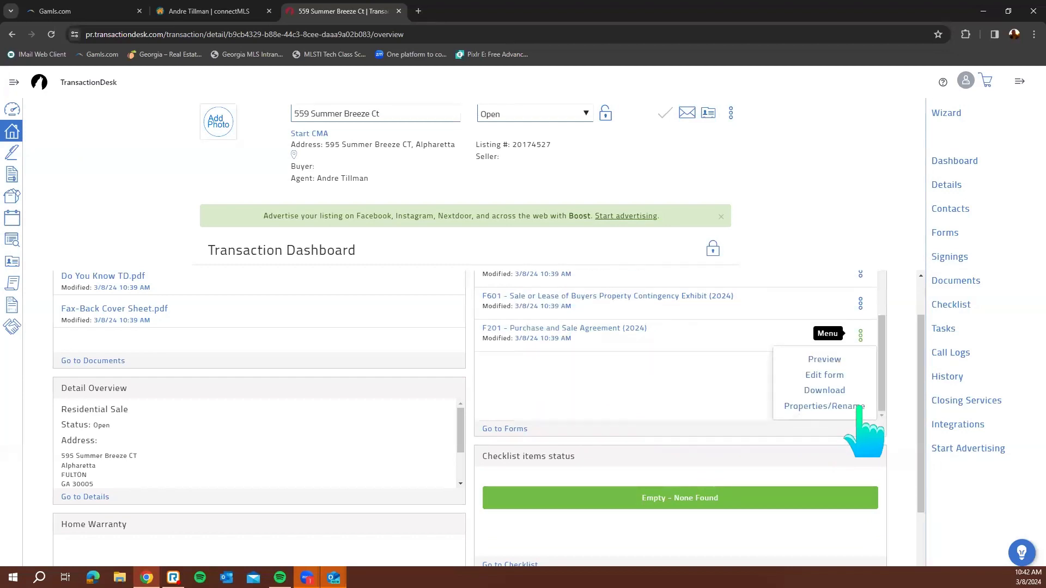
{"action": "left_click", "coordinate": [816, 375]}
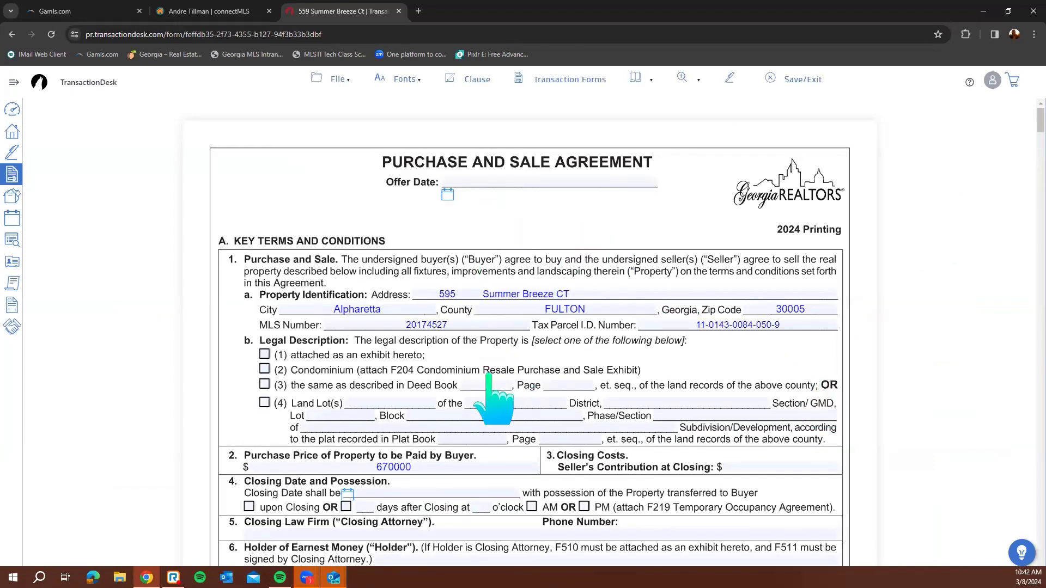
Set the Offer Date to 3/8/2024 and tick Legal Description option (3)
{"action": "left_click", "coordinate": [462, 181]}
{"action": "left_click", "coordinate": [448, 195]}
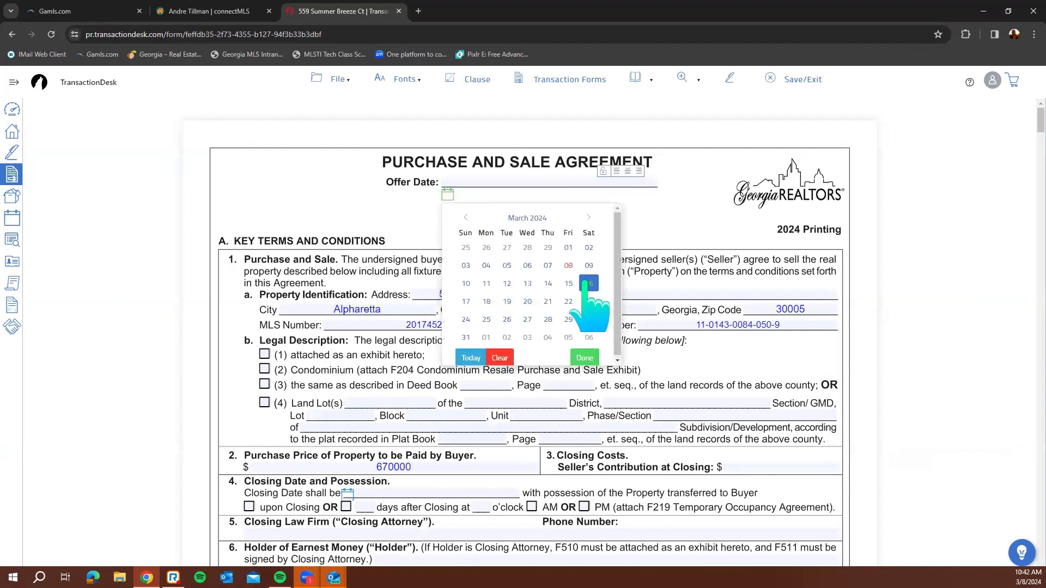
{"action": "left_click", "coordinate": [568, 264]}
{"action": "left_click", "coordinate": [382, 212]}
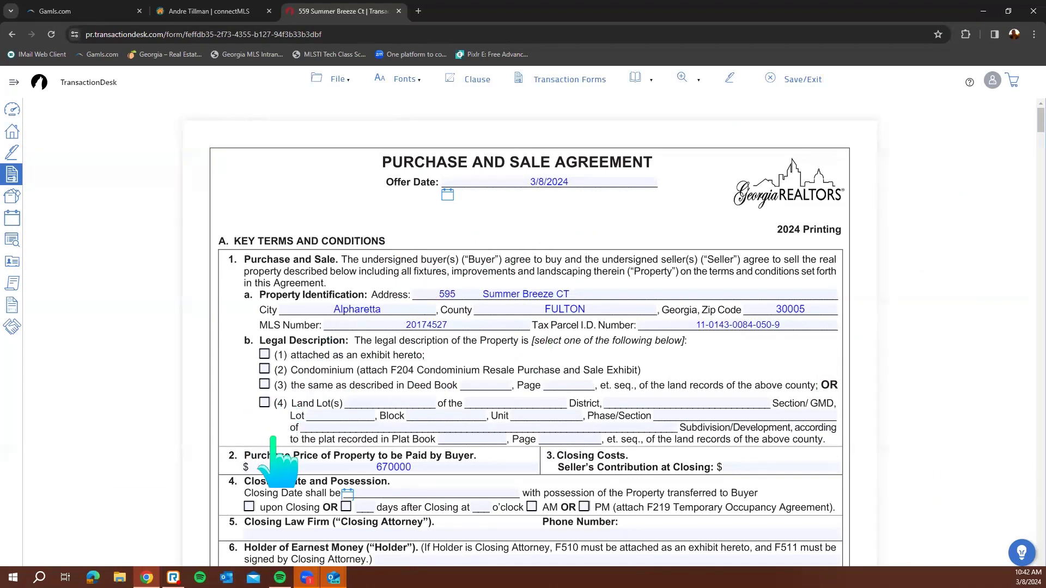
{"action": "scroll", "coordinate": [308, 418], "scroll_direction": "down", "scroll_amount": 2}
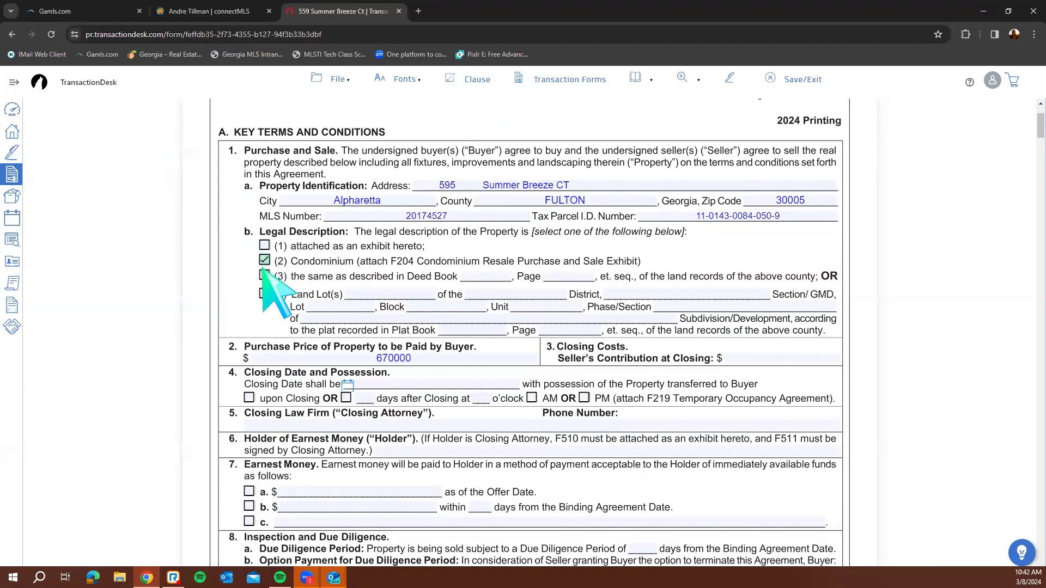
{"action": "left_click", "coordinate": [265, 276]}
Switch the filled-in values to Helvetica-BoldOblique, after briefly trying red and blue text colours
{"action": "left_click", "coordinate": [405, 79]}
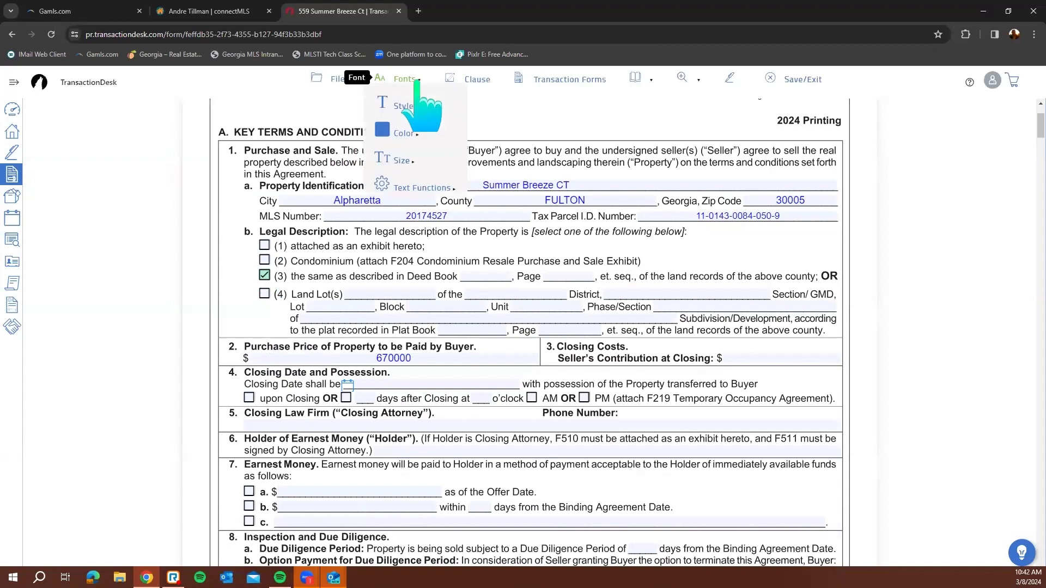
{"action": "mouse_move", "coordinate": [408, 133]}
{"action": "left_click", "coordinate": [476, 349]}
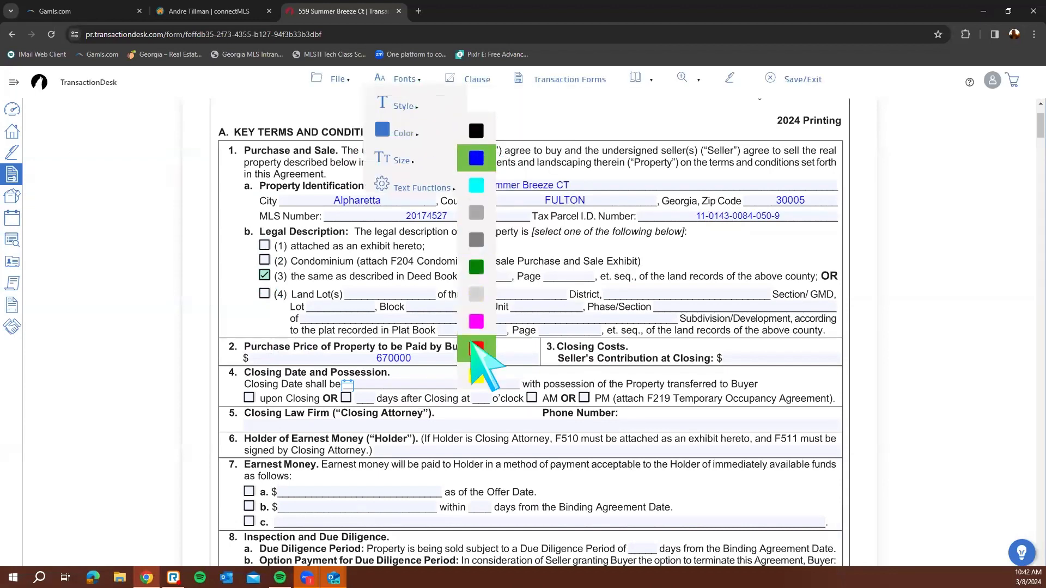
{"action": "left_click", "coordinate": [476, 159]}
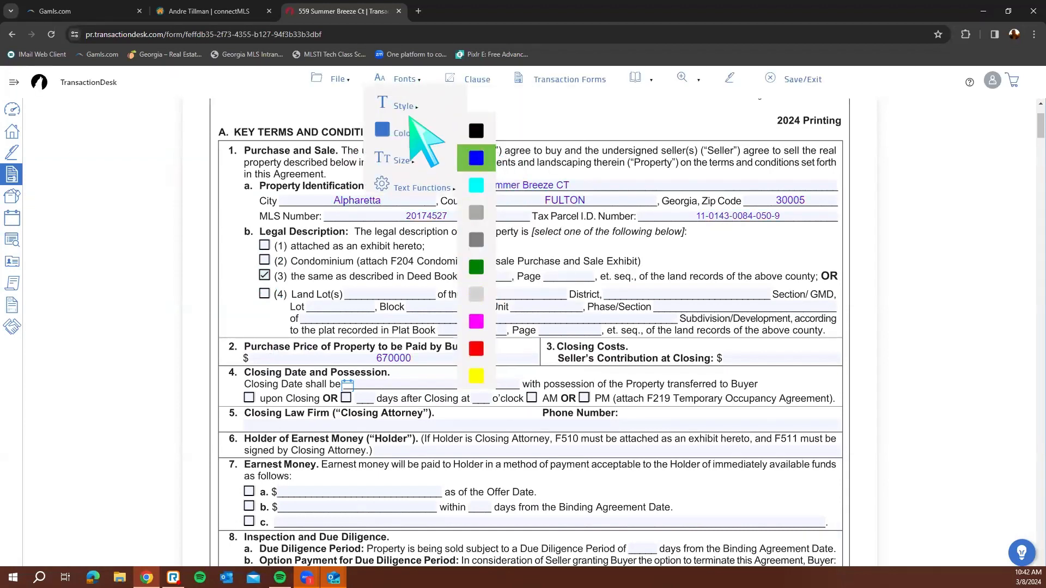
{"action": "mouse_move", "coordinate": [403, 109]}
{"action": "mouse_move", "coordinate": [409, 136]}
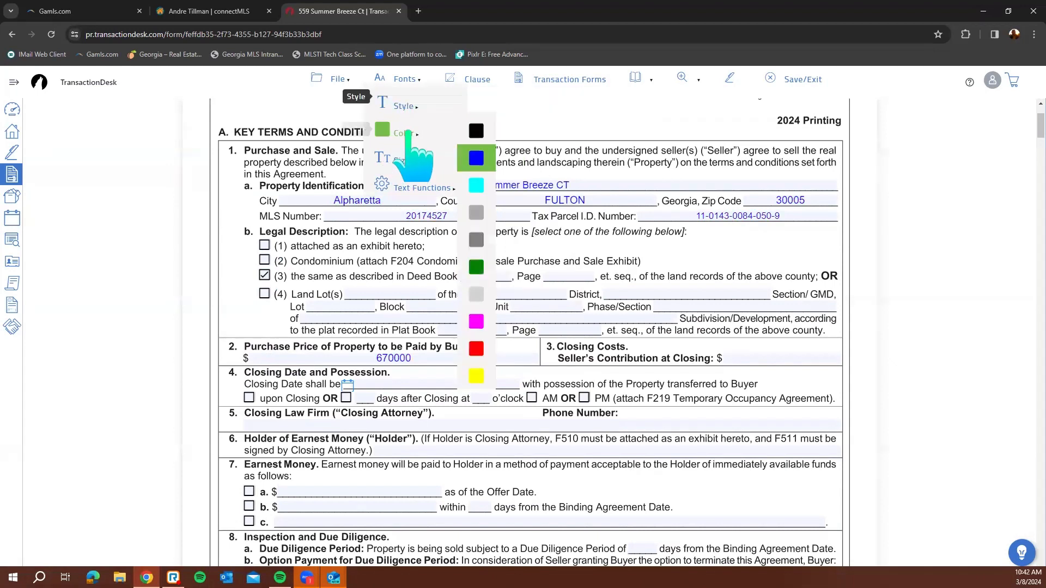
{"action": "mouse_move", "coordinate": [403, 161]}
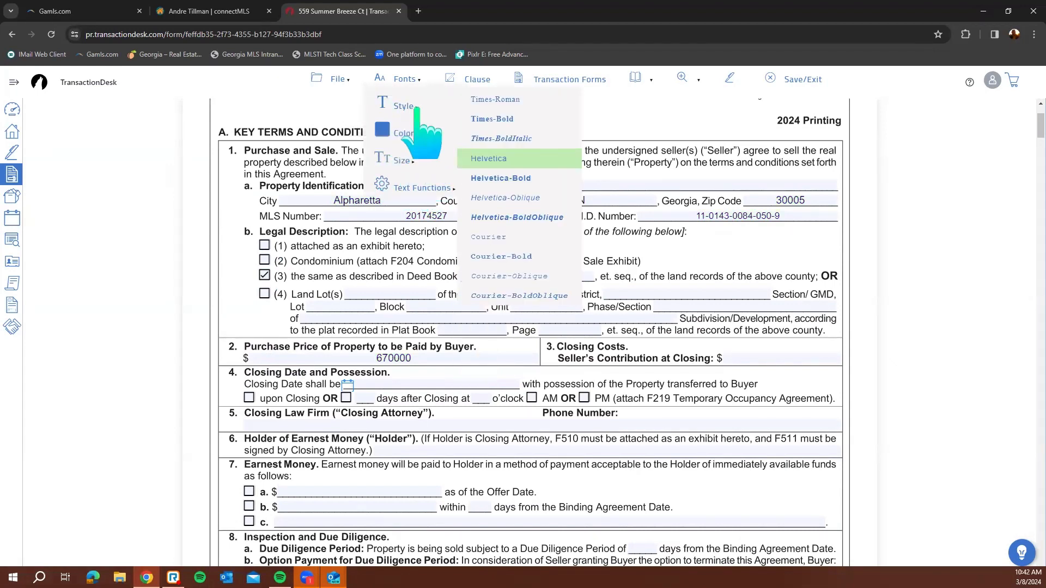
{"action": "left_click", "coordinate": [520, 217]}
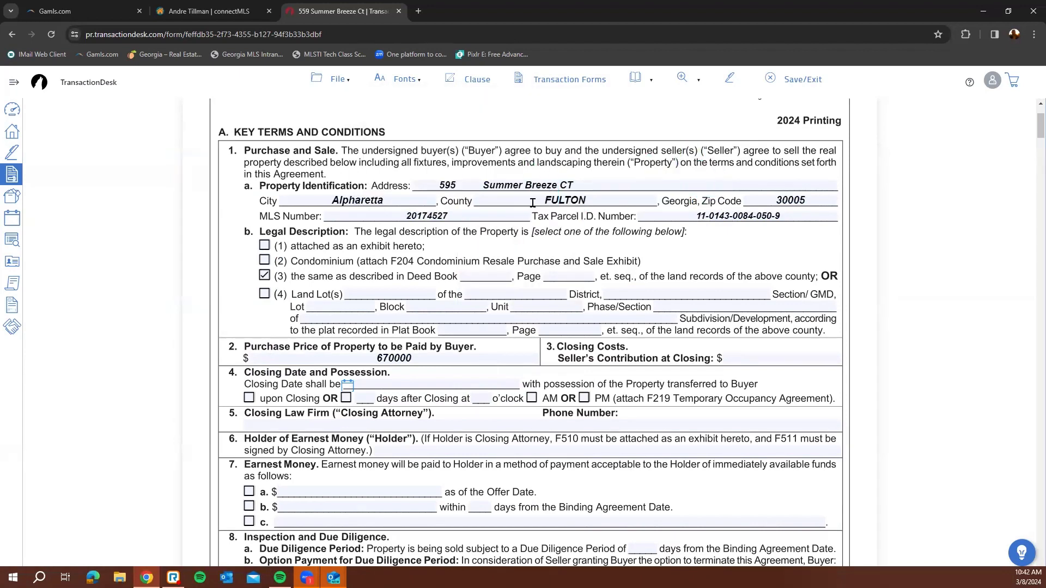
Tick Earnest Money option a. with an amount of 500,000
{"action": "scroll", "coordinate": [518, 196], "scroll_direction": "up", "scroll_amount": 2}
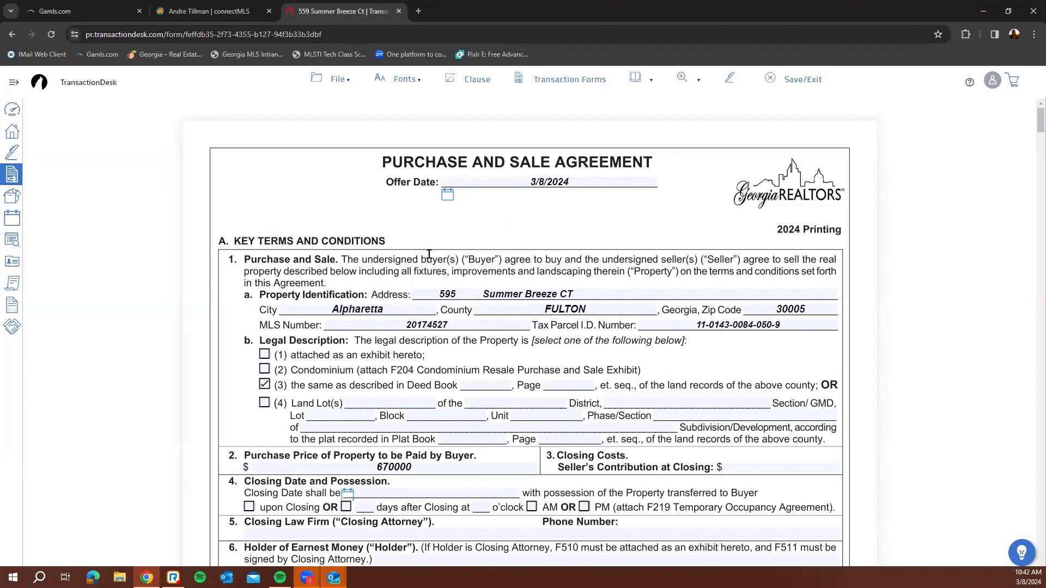
{"action": "scroll", "coordinate": [428, 254], "scroll_direction": "down", "scroll_amount": 4}
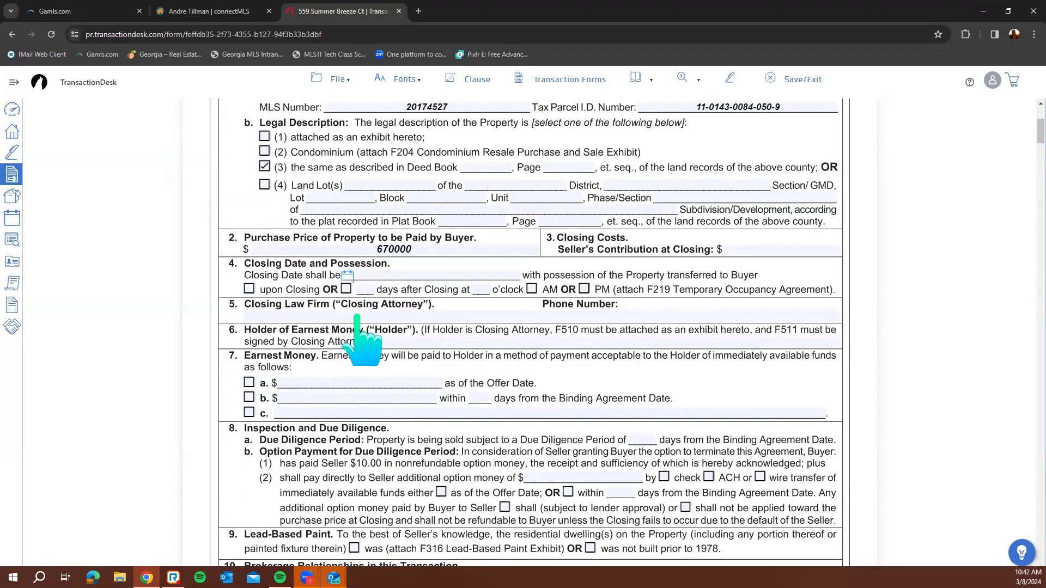
{"action": "scroll", "coordinate": [527, 267], "scroll_direction": "up", "scroll_amount": 4}
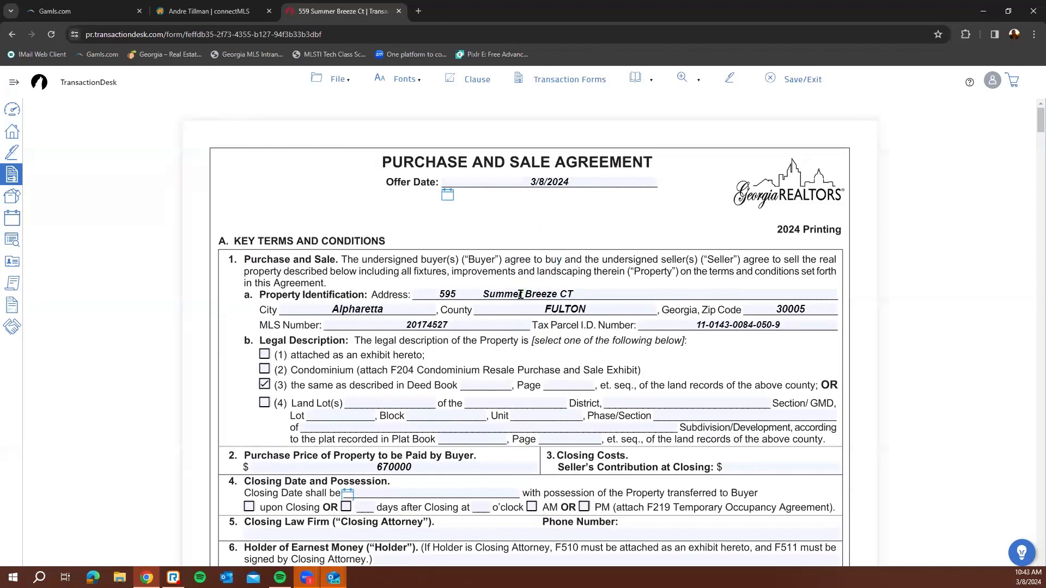
{"action": "scroll", "coordinate": [447, 338], "scroll_direction": "down", "scroll_amount": 3}
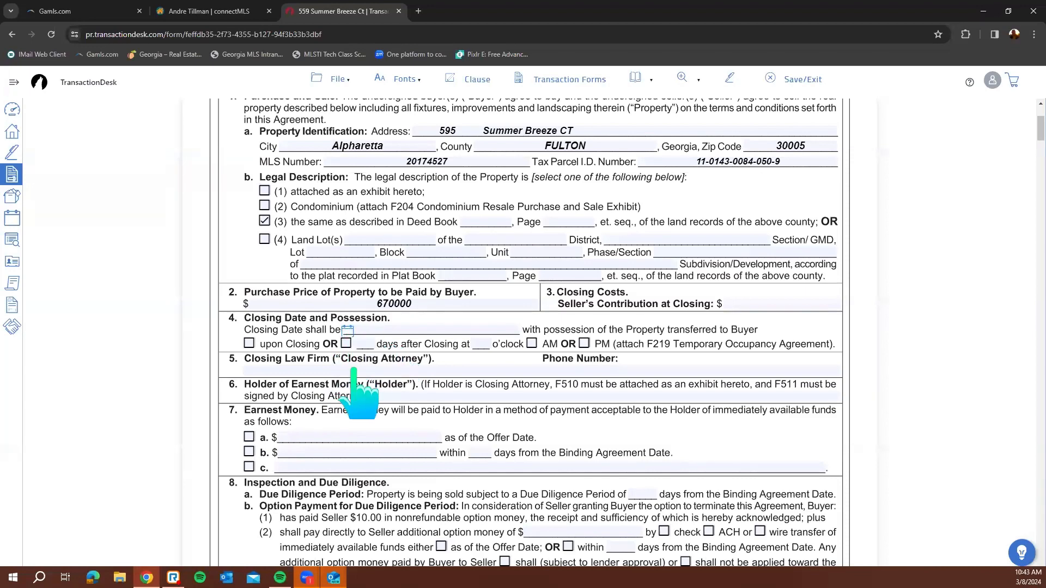
{"action": "scroll", "coordinate": [403, 395], "scroll_direction": "down", "scroll_amount": 2}
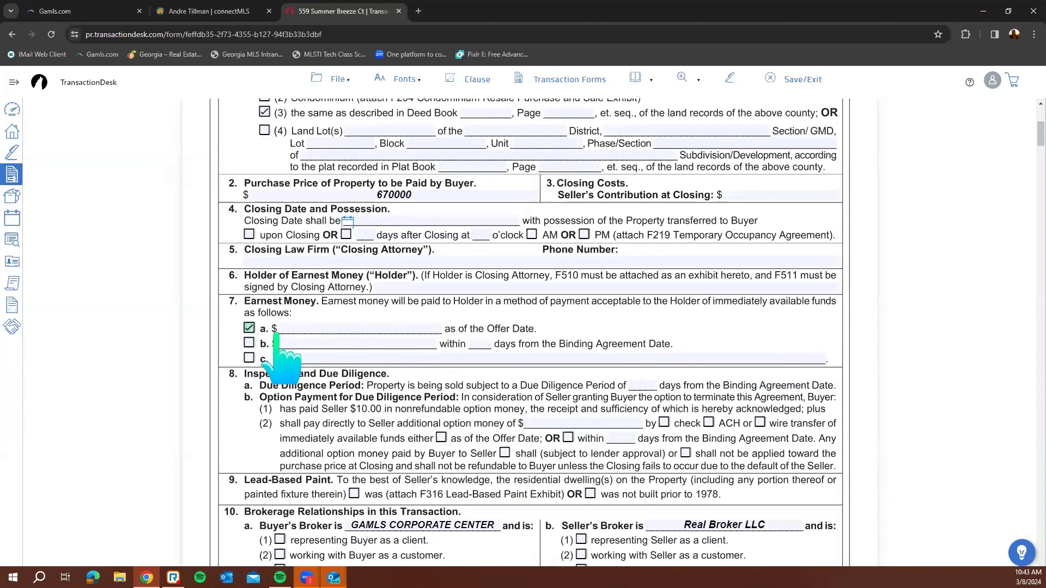
{"action": "left_click", "coordinate": [295, 324]}
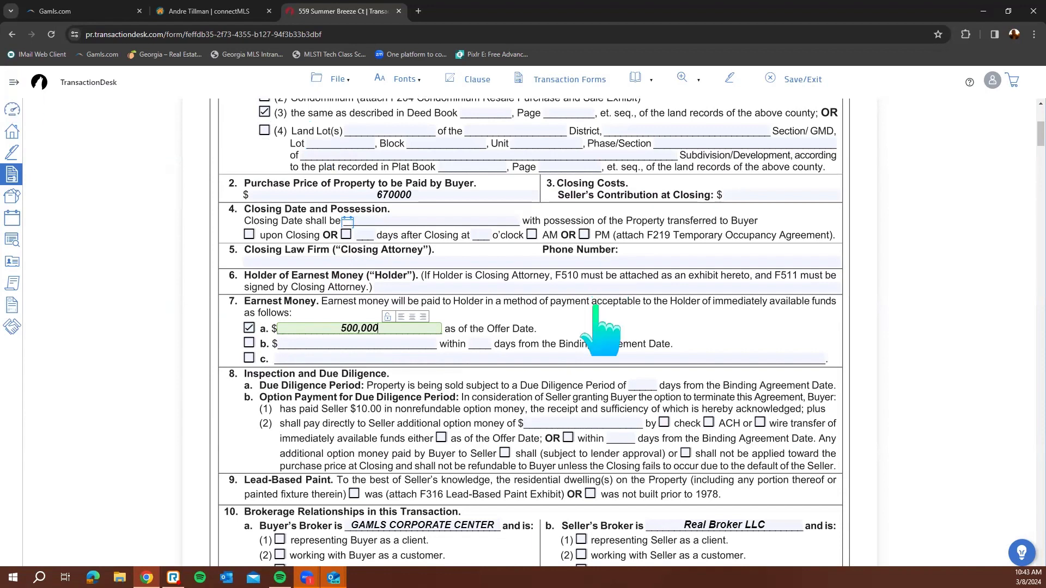
{"action": "left_click", "coordinate": [635, 318]}
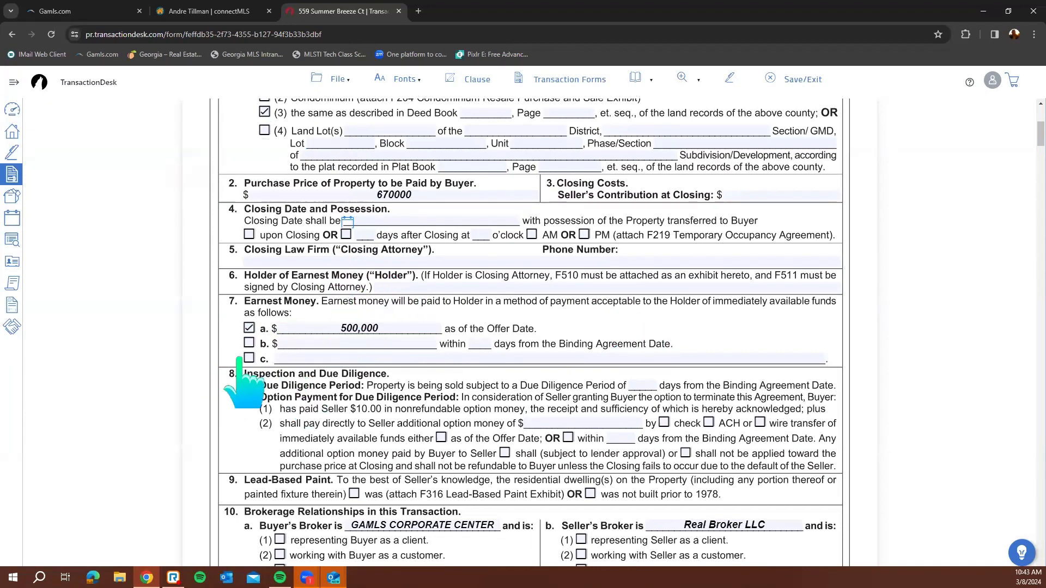
Click into the 10c material relationship and 10b(4) designated agent fields, then scroll down the agreement
{"action": "scroll", "coordinate": [532, 333], "scroll_direction": "down", "scroll_amount": 2}
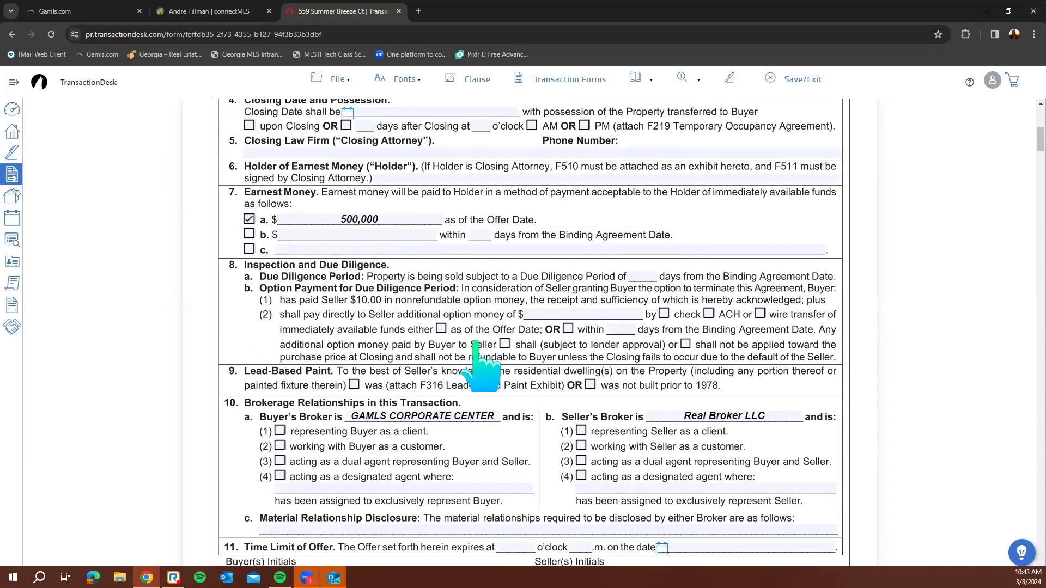
{"action": "scroll", "coordinate": [478, 360], "scroll_direction": "down", "scroll_amount": 3}
{"action": "left_click", "coordinate": [356, 364]}
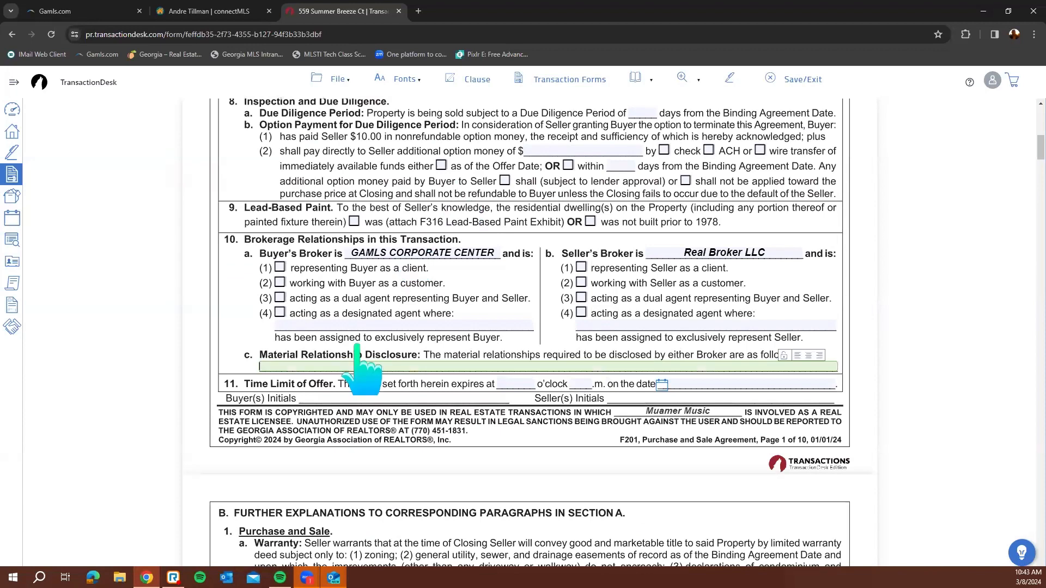
{"action": "left_click", "coordinate": [630, 327]}
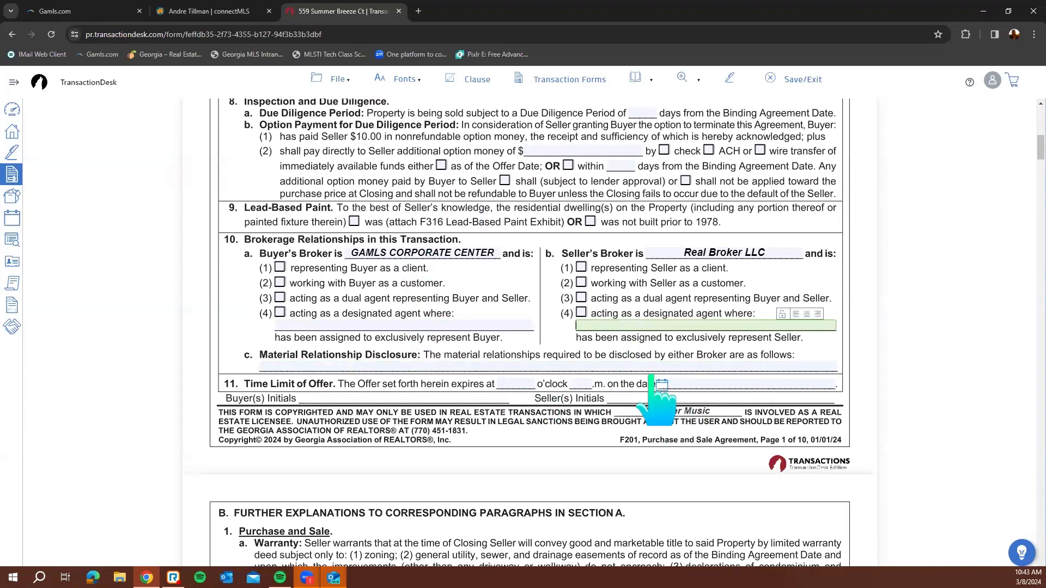
{"action": "scroll", "coordinate": [676, 422], "scroll_direction": "down", "scroll_amount": 10}
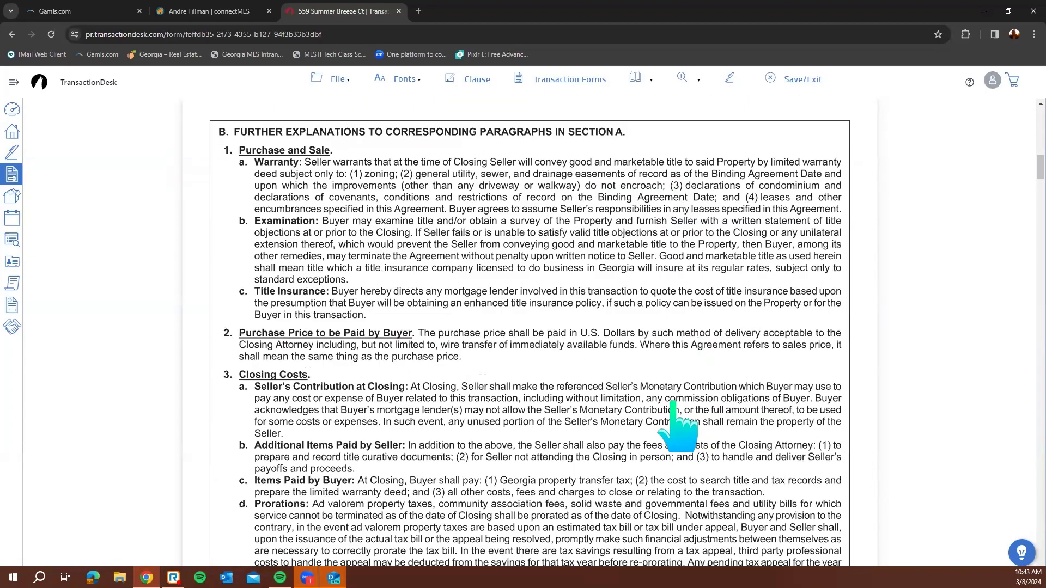
{"action": "scroll", "coordinate": [710, 406], "scroll_direction": "down", "scroll_amount": 15}
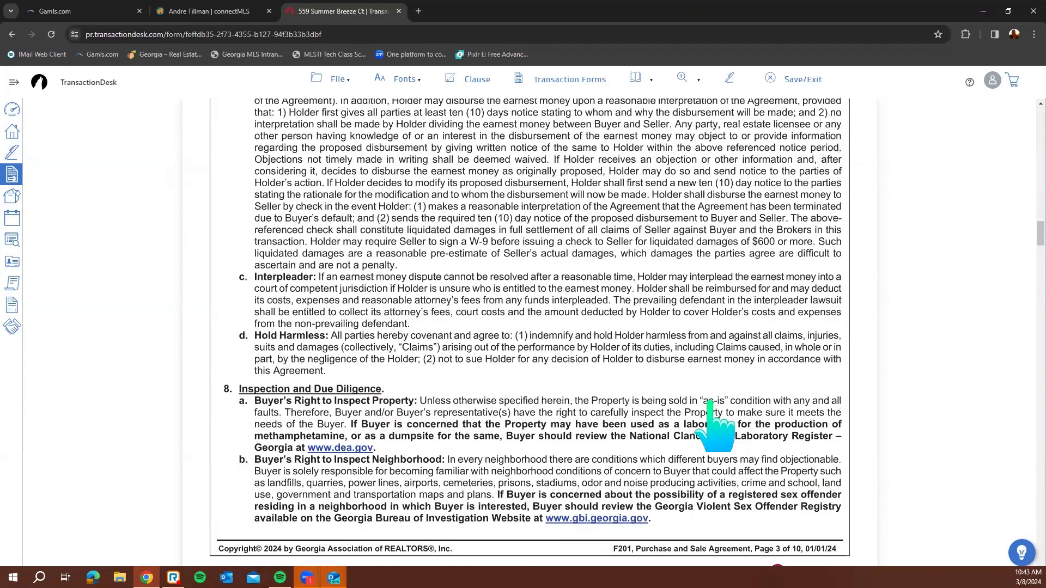
{"action": "scroll", "coordinate": [710, 403], "scroll_direction": "down", "scroll_amount": 10}
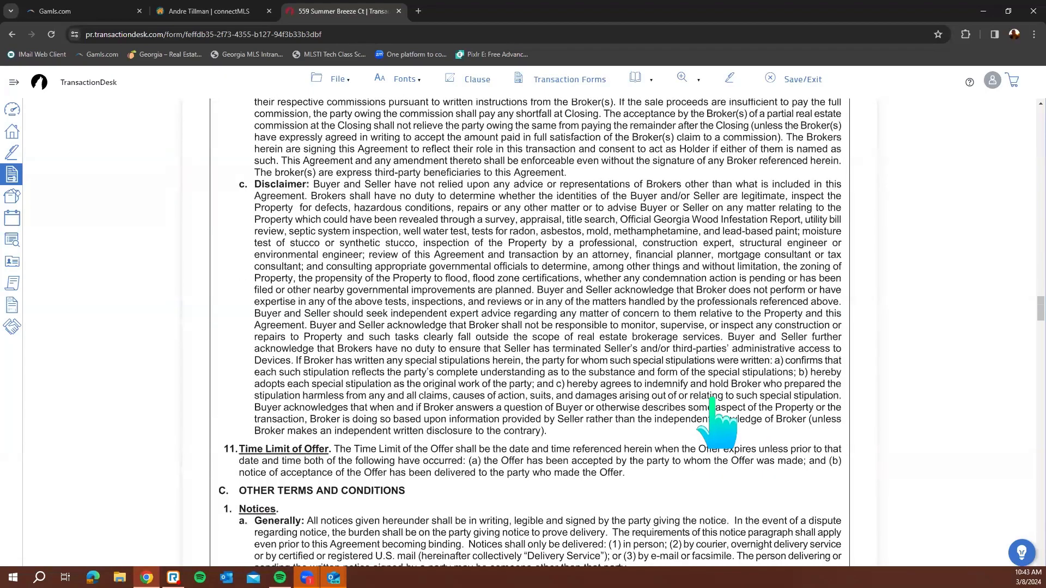
Insert the Referral office clause, requiring a year-long yard sign, into the Special Stipulations box
{"action": "scroll", "coordinate": [716, 420], "scroll_direction": "down", "scroll_amount": 20}
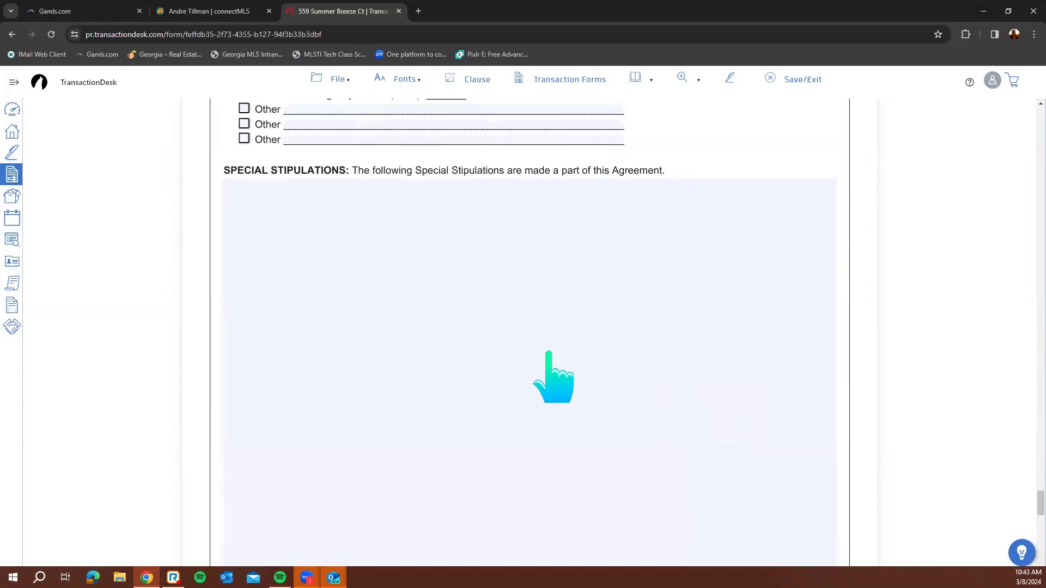
{"action": "scroll", "coordinate": [548, 353], "scroll_direction": "up", "scroll_amount": 6}
{"action": "scroll", "coordinate": [321, 413], "scroll_direction": "down", "scroll_amount": 3}
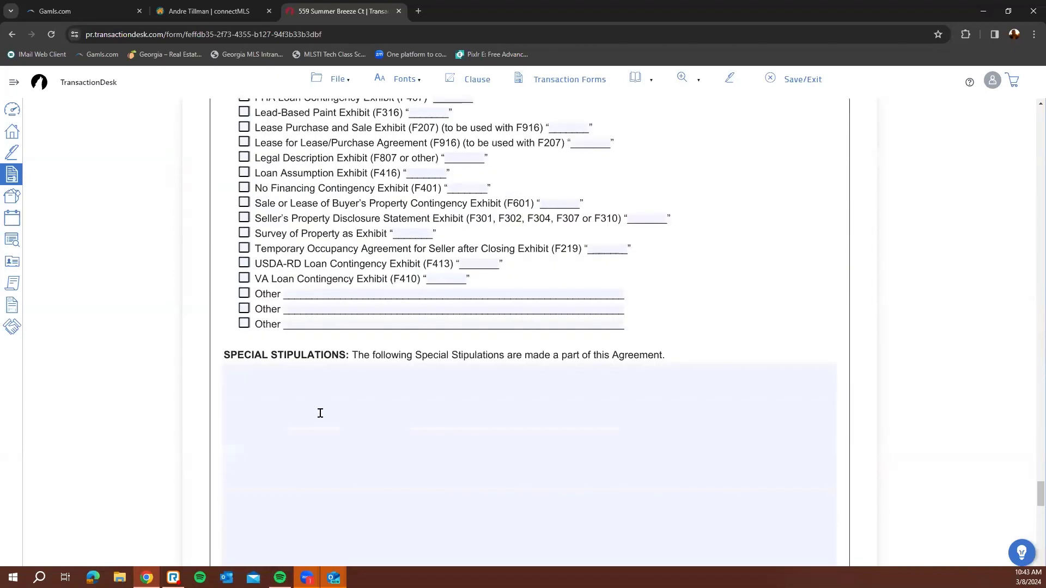
{"action": "left_click", "coordinate": [321, 413]}
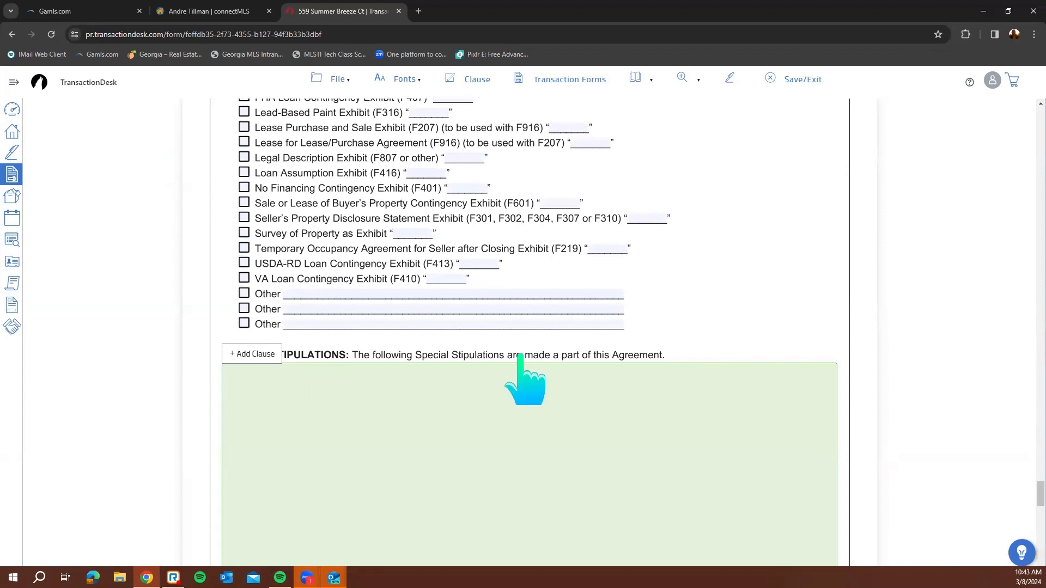
{"action": "scroll", "coordinate": [413, 381], "scroll_direction": "down", "scroll_amount": 4}
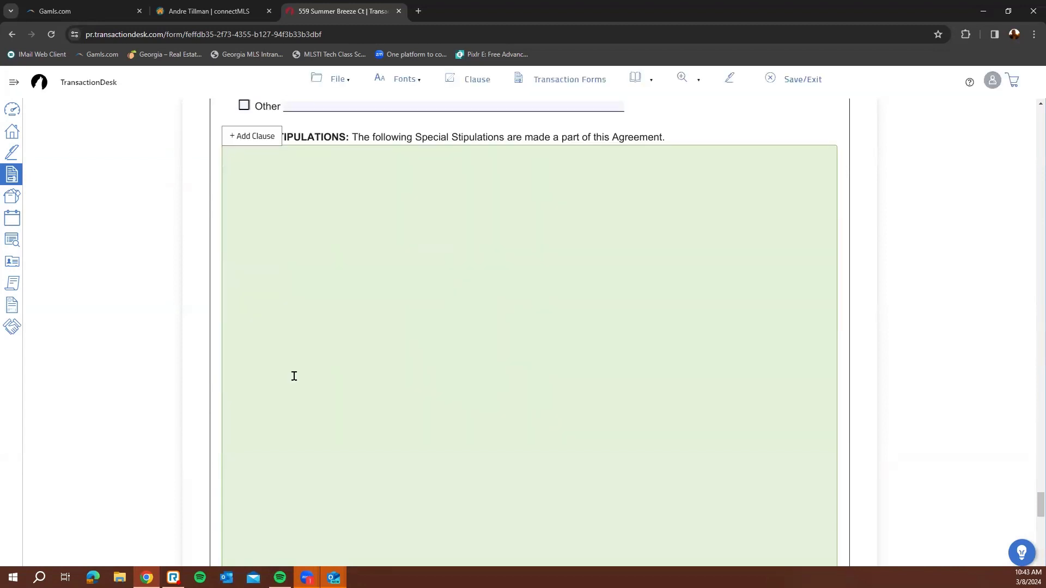
{"action": "scroll", "coordinate": [294, 376], "scroll_direction": "down", "scroll_amount": 2}
{"action": "scroll", "coordinate": [262, 369], "scroll_direction": "up", "scroll_amount": 4}
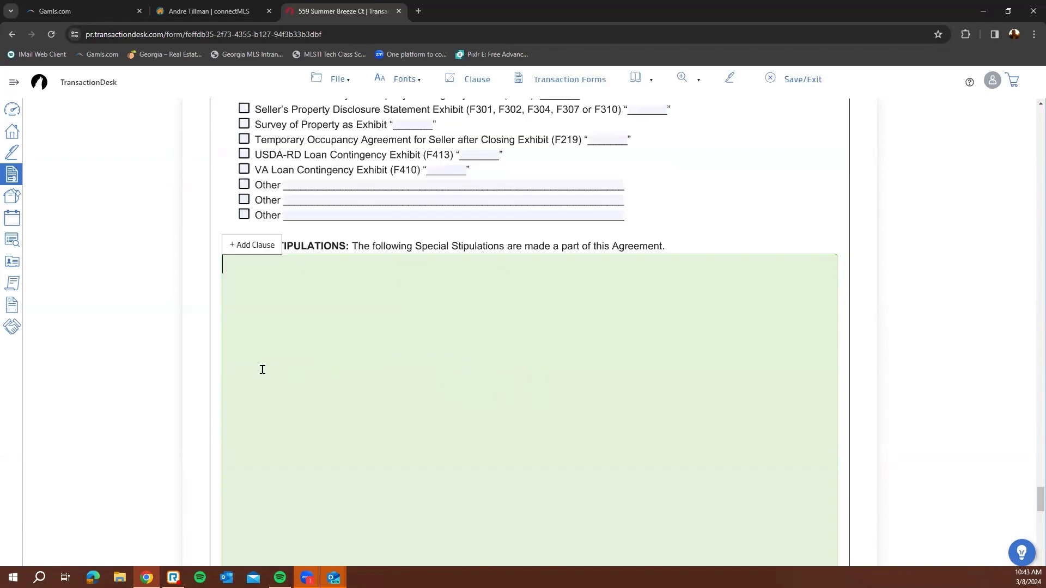
{"action": "left_click", "coordinate": [250, 246]}
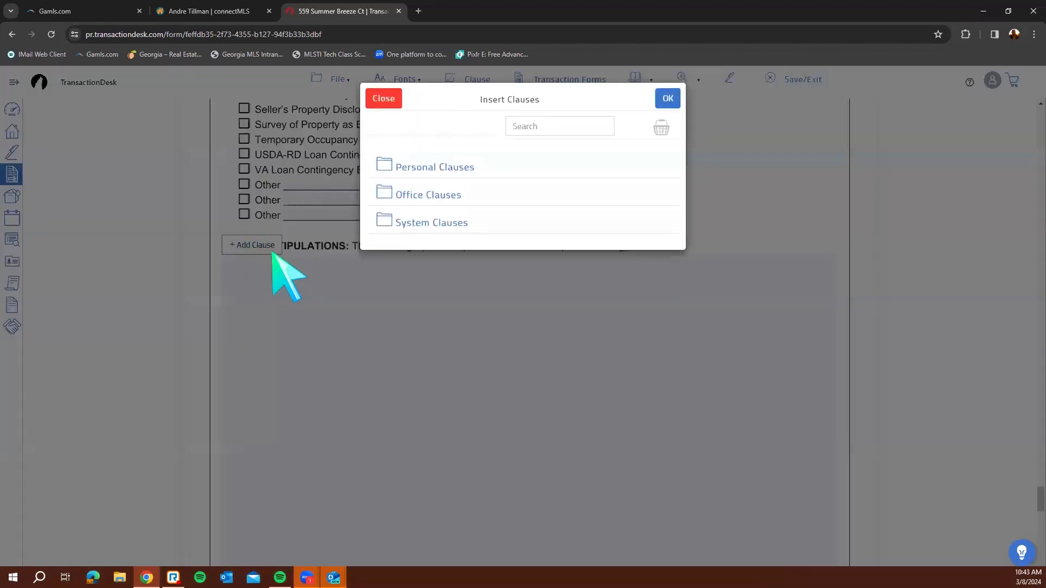
{"action": "left_click", "coordinate": [439, 197]}
{"action": "left_click", "coordinate": [661, 241]}
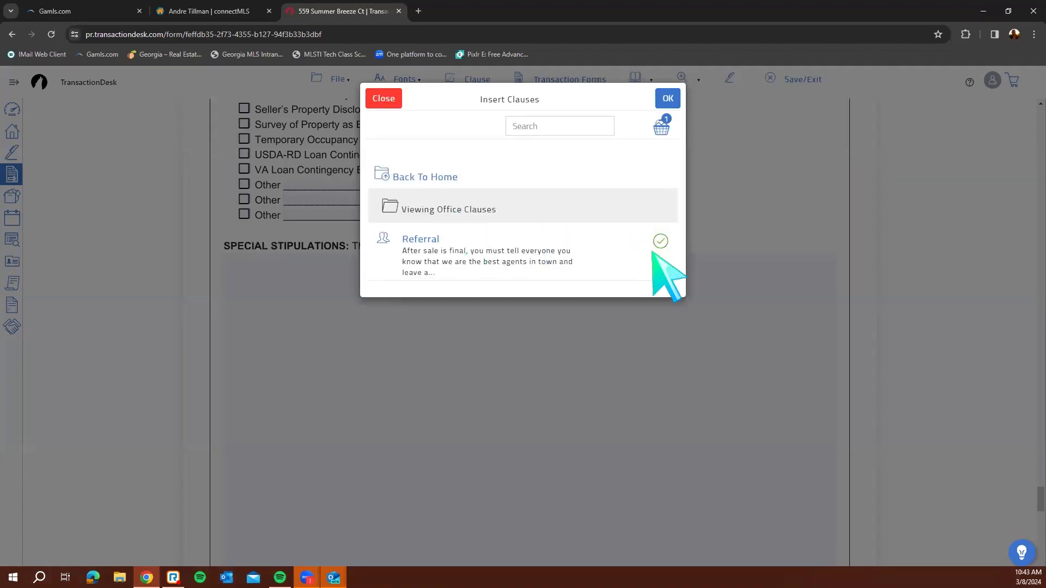
{"action": "left_click", "coordinate": [669, 100]}
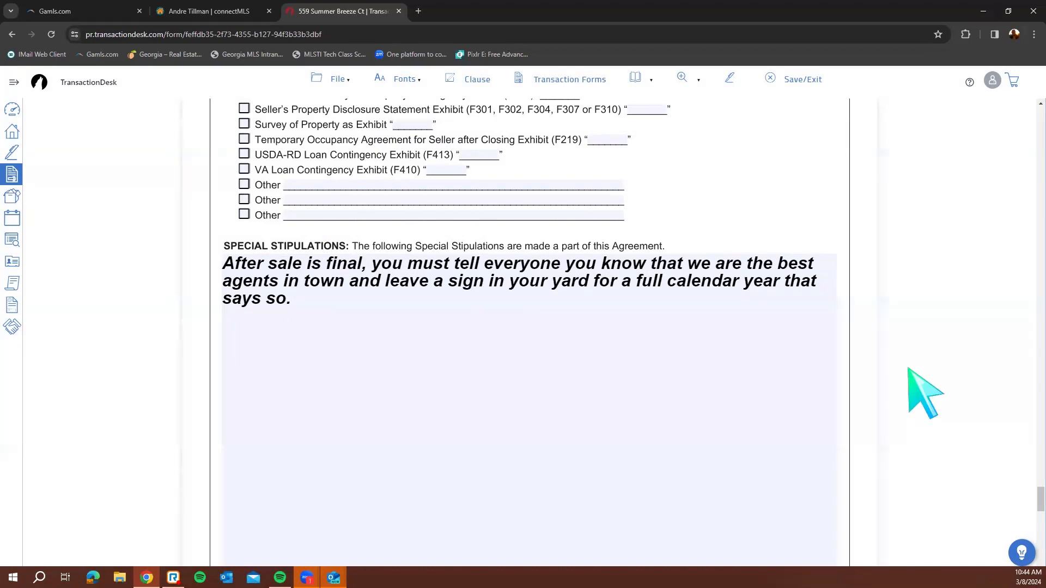
{"action": "scroll", "coordinate": [922, 393], "scroll_direction": "down", "scroll_amount": 10}
{"action": "scroll", "coordinate": [303, 299], "scroll_direction": "down", "scroll_amount": 1}
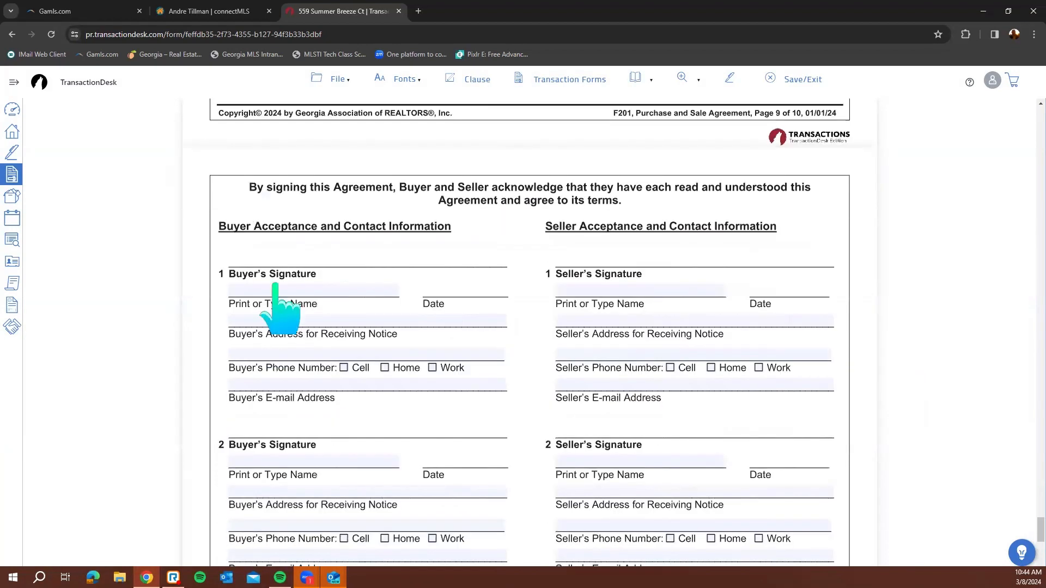
Enter Buyer 1's printed name and notice street, city and state on the signature page
{"action": "left_click", "coordinate": [258, 291]}
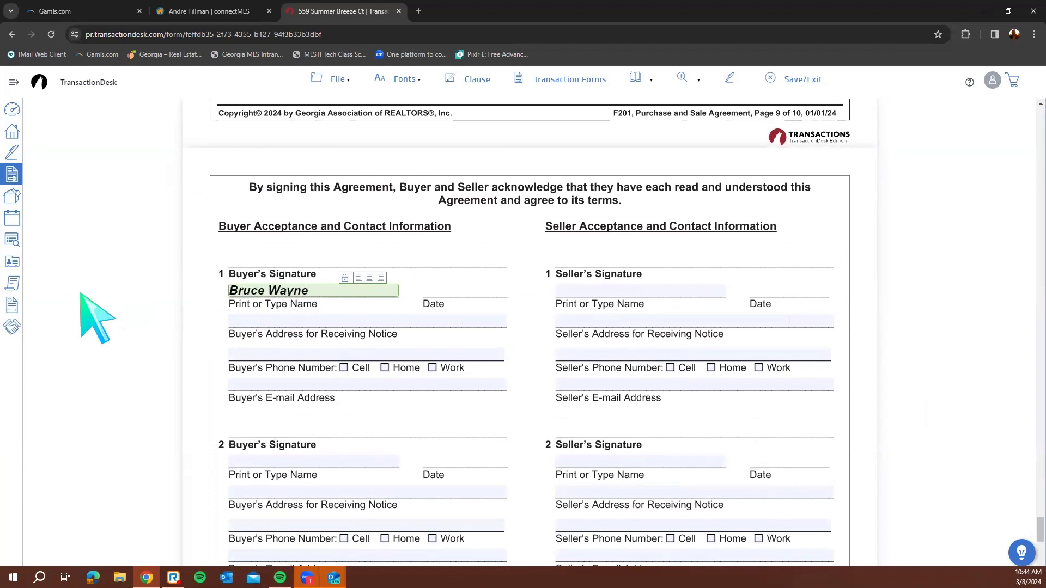
{"action": "key", "text": "Tab"}
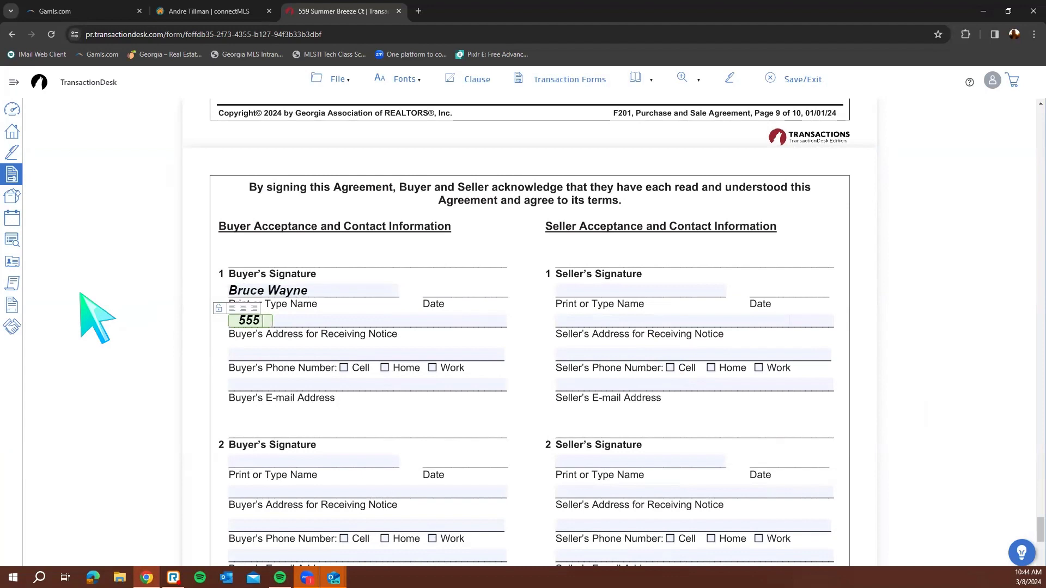
{"action": "key", "text": "BackSpace"}
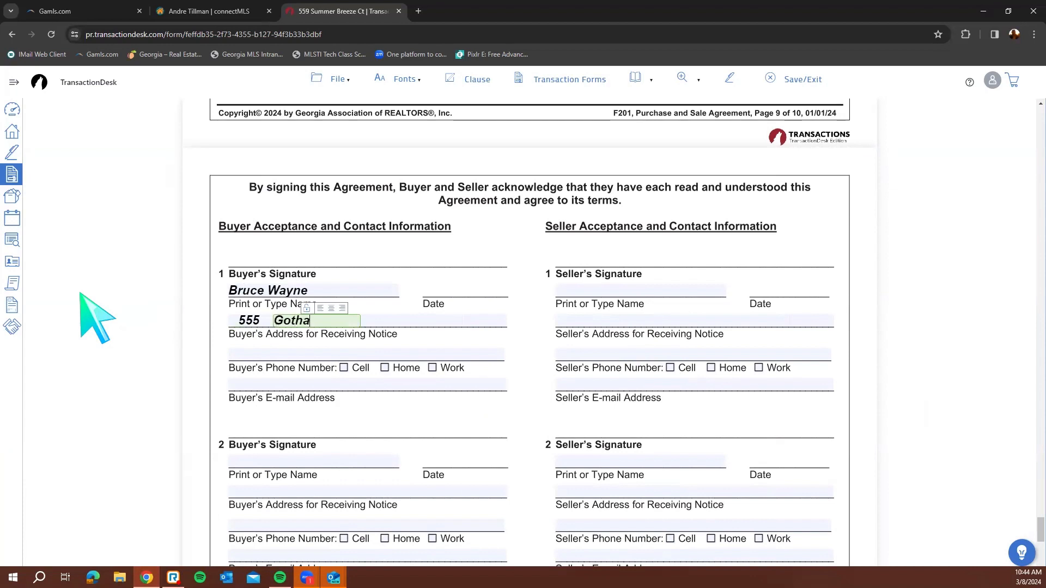
{"action": "key", "text": "Tab"}
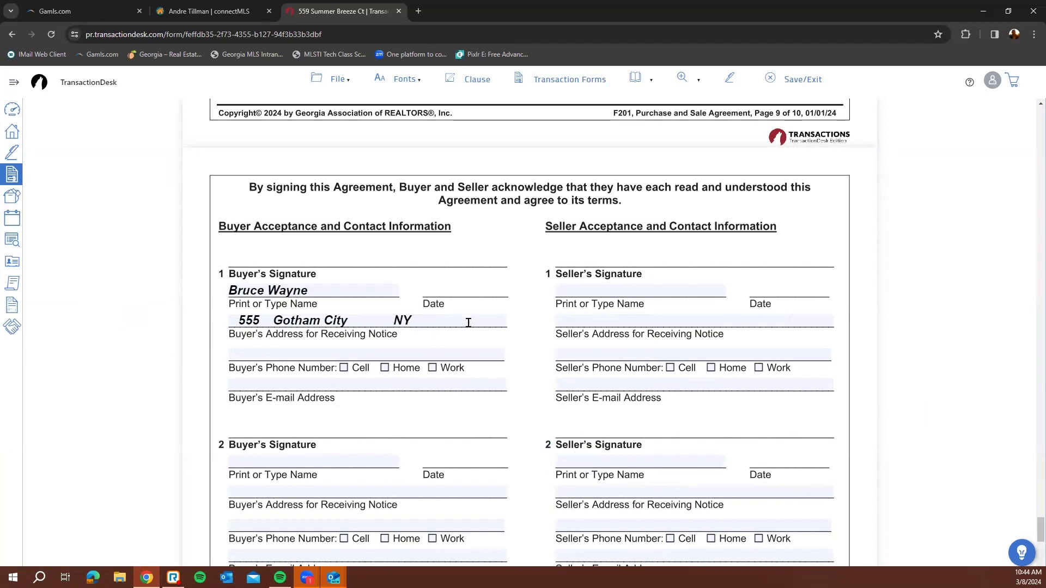
{"action": "scroll", "coordinate": [496, 358], "scroll_direction": "down", "scroll_amount": 4}
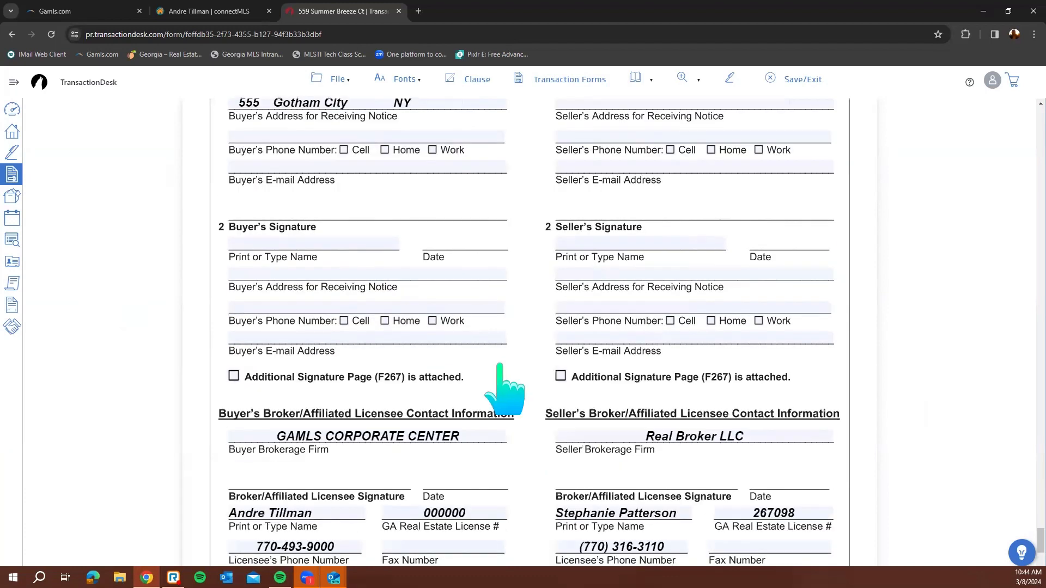
{"action": "scroll", "coordinate": [500, 364], "scroll_direction": "down", "scroll_amount": 3}
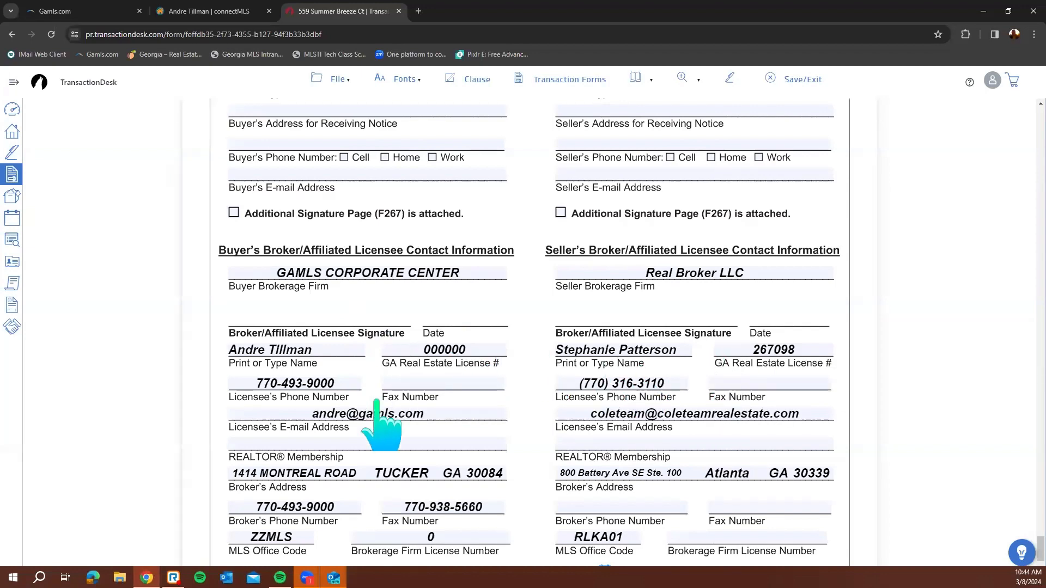
{"action": "scroll", "coordinate": [484, 431], "scroll_direction": "down", "scroll_amount": 2}
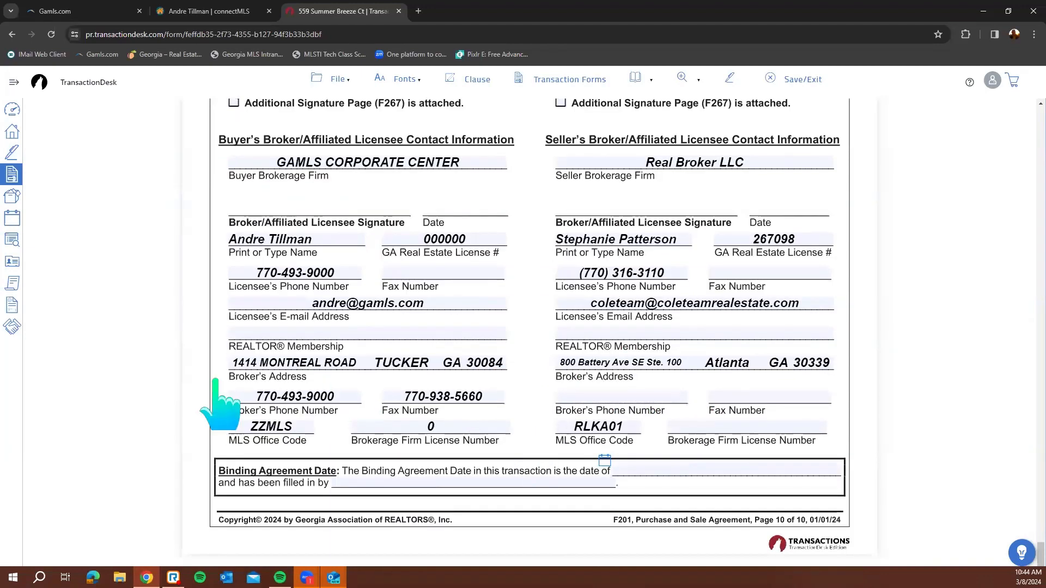
Save and exit the F201 agreement, then go to the Authentisign Signings list
{"action": "left_click", "coordinate": [813, 79]}
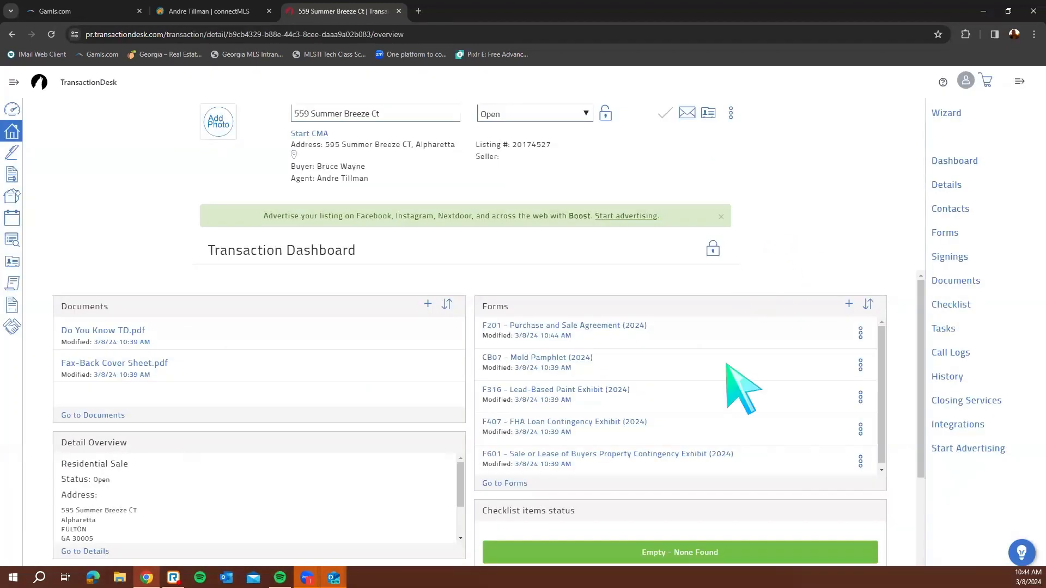
{"action": "scroll", "coordinate": [665, 420], "scroll_direction": "down", "scroll_amount": 1}
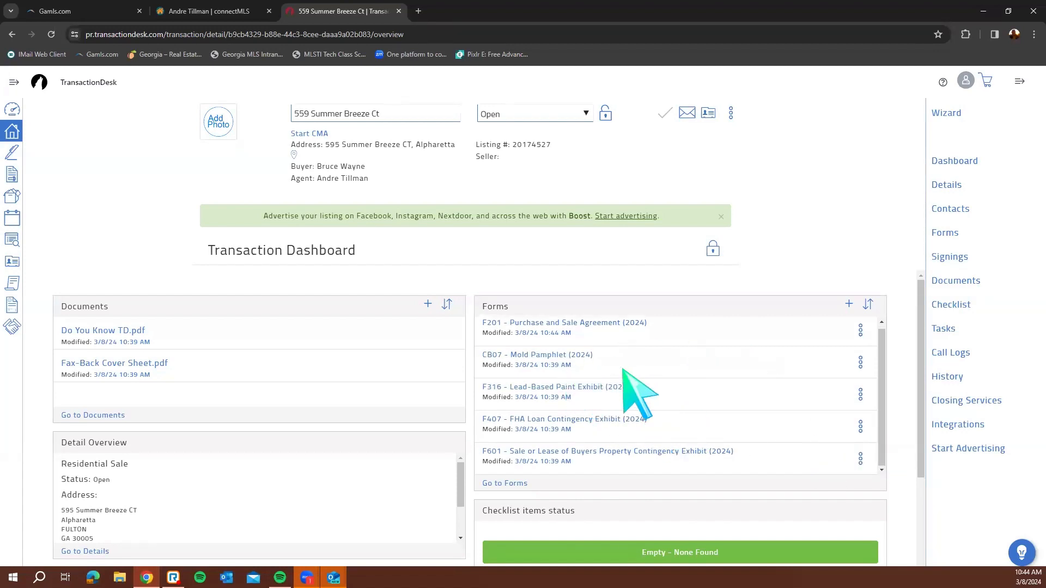
{"action": "scroll", "coordinate": [550, 397], "scroll_direction": "down", "scroll_amount": 1}
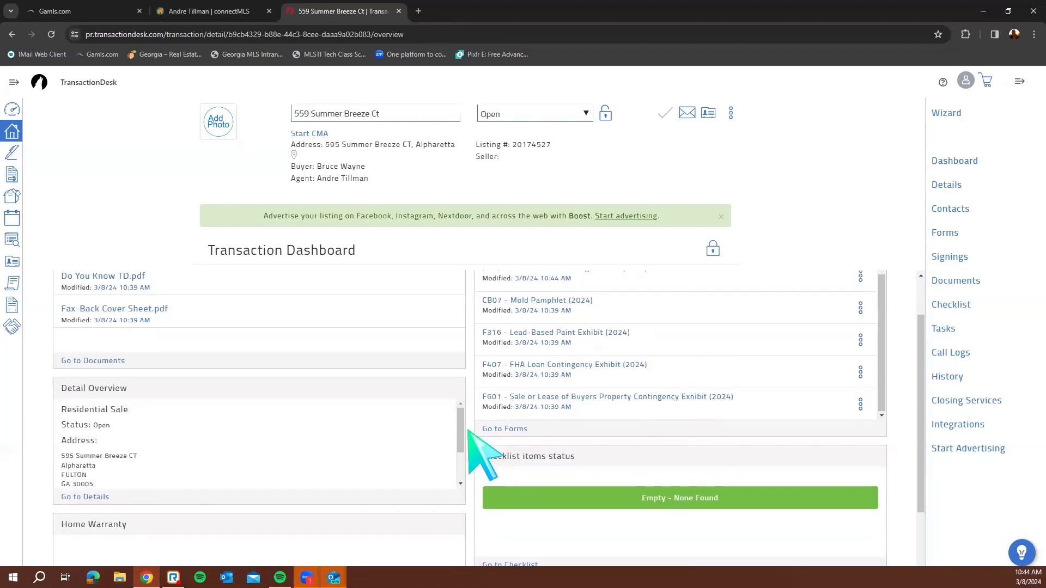
{"action": "scroll", "coordinate": [478, 436], "scroll_direction": "up", "scroll_amount": 1}
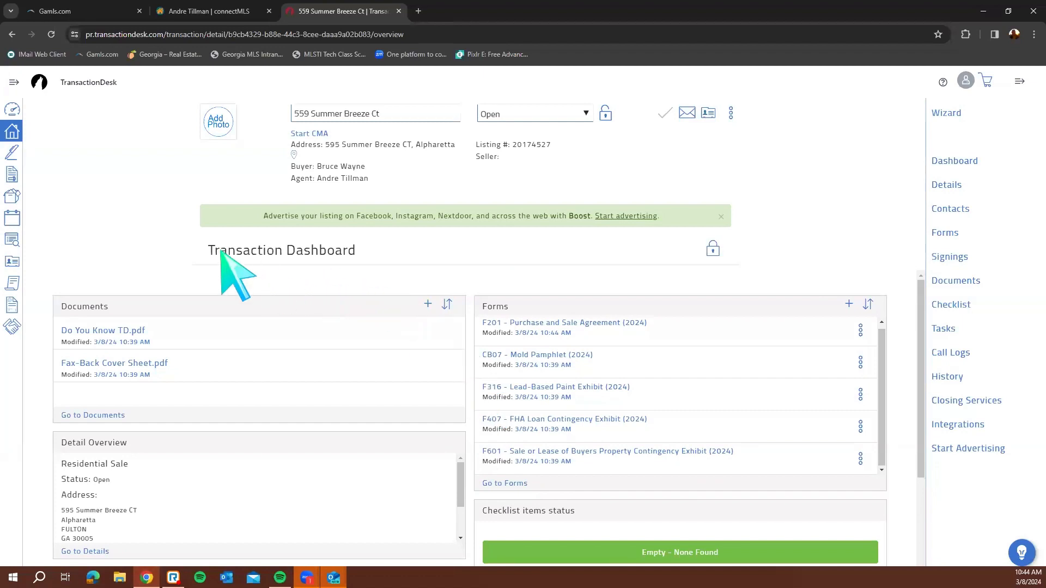
{"action": "left_click", "coordinate": [11, 154]}
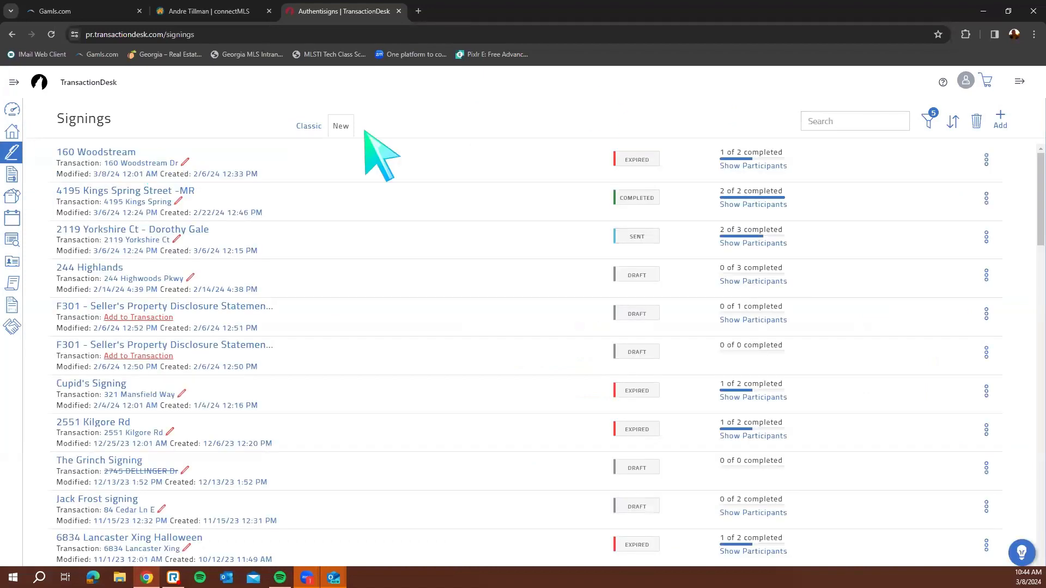
Begin a new signing named for the property address, cancel it, and go to the Forms library
{"action": "left_click", "coordinate": [1000, 118]}
{"action": "left_click", "coordinate": [569, 137]}
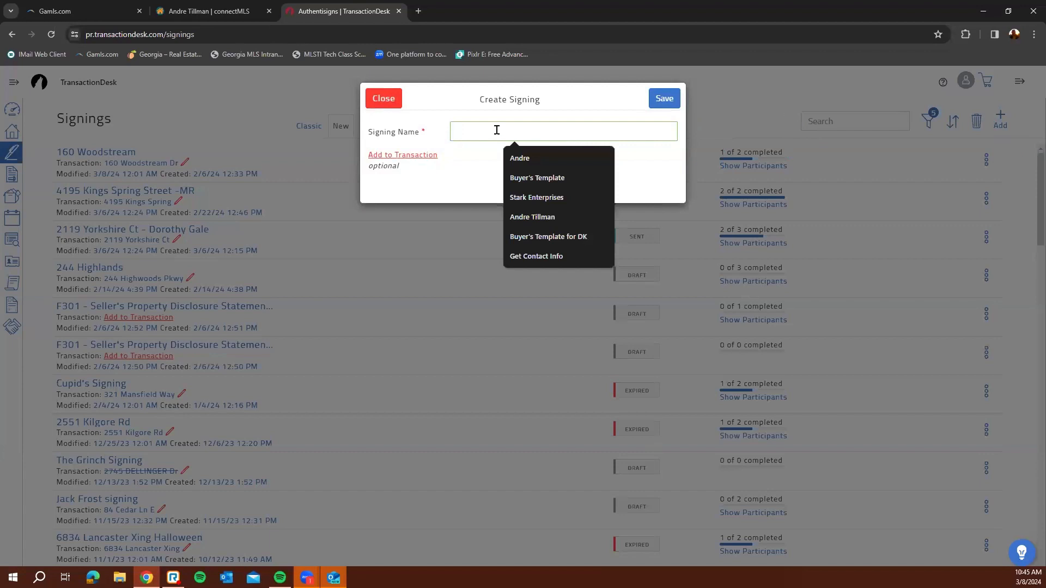
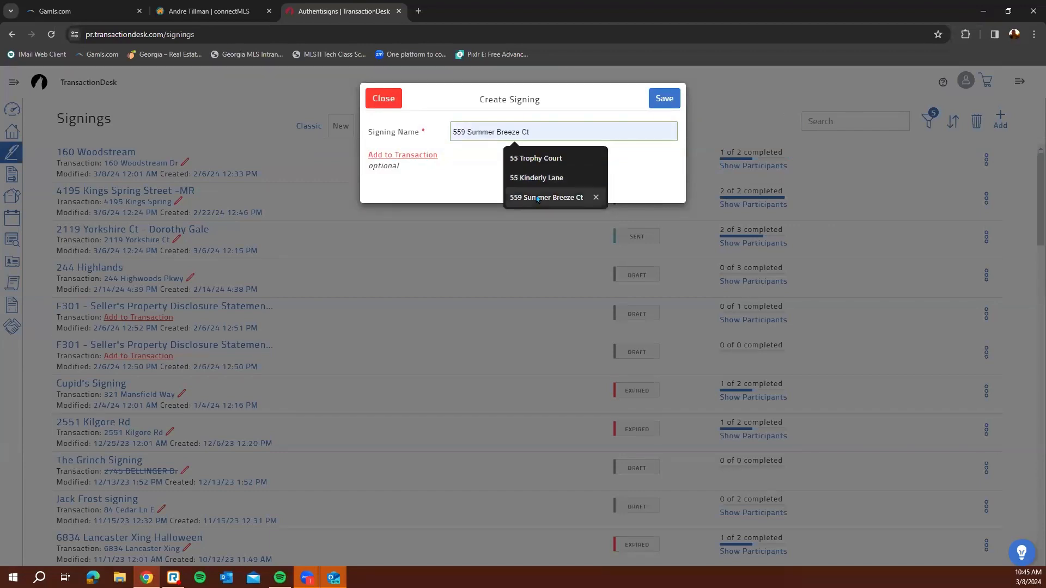
{"action": "left_click", "coordinate": [547, 197]}
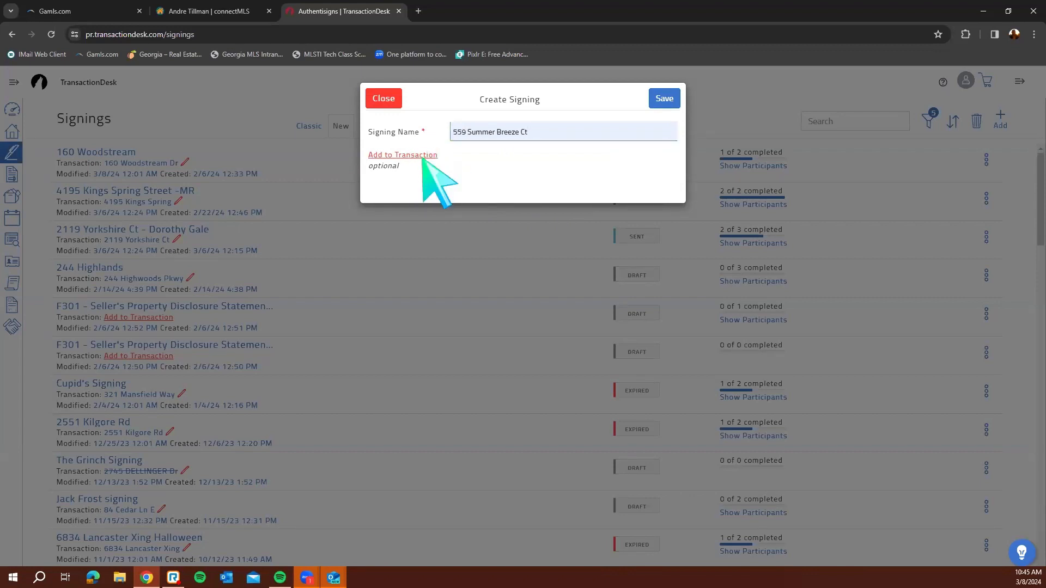
{"action": "left_click", "coordinate": [423, 157]}
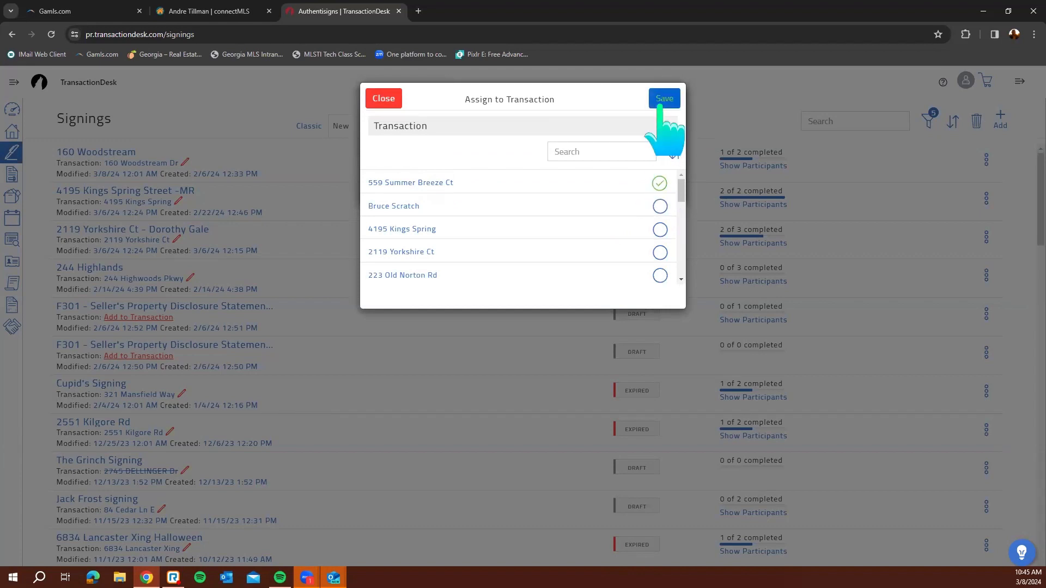
{"action": "left_click", "coordinate": [385, 99]}
{"action": "left_click", "coordinate": [383, 98]}
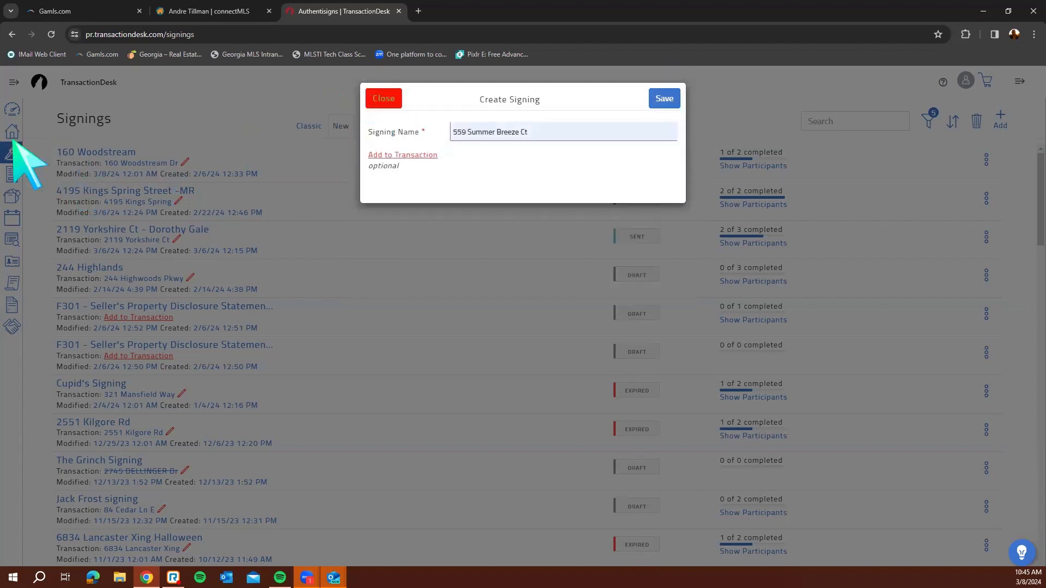
{"action": "left_click", "coordinate": [13, 175]}
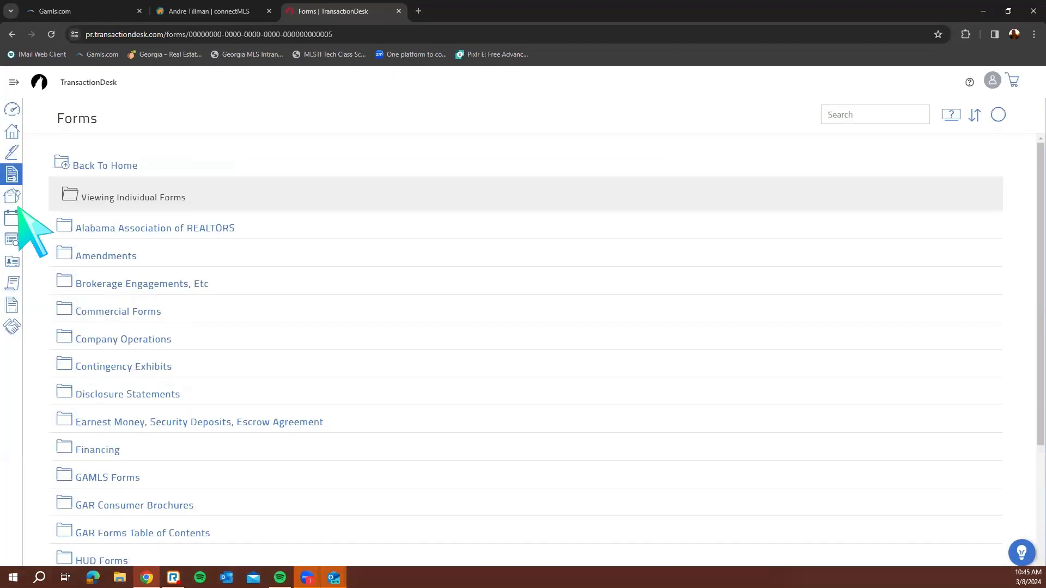
{"action": "left_click", "coordinate": [13, 197]}
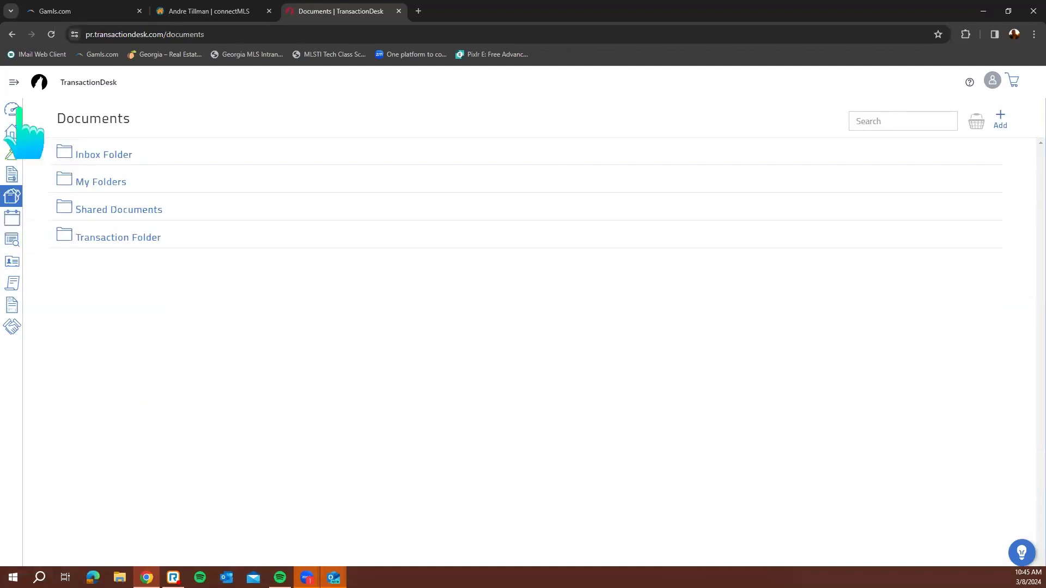
{"action": "left_click", "coordinate": [46, 108]}
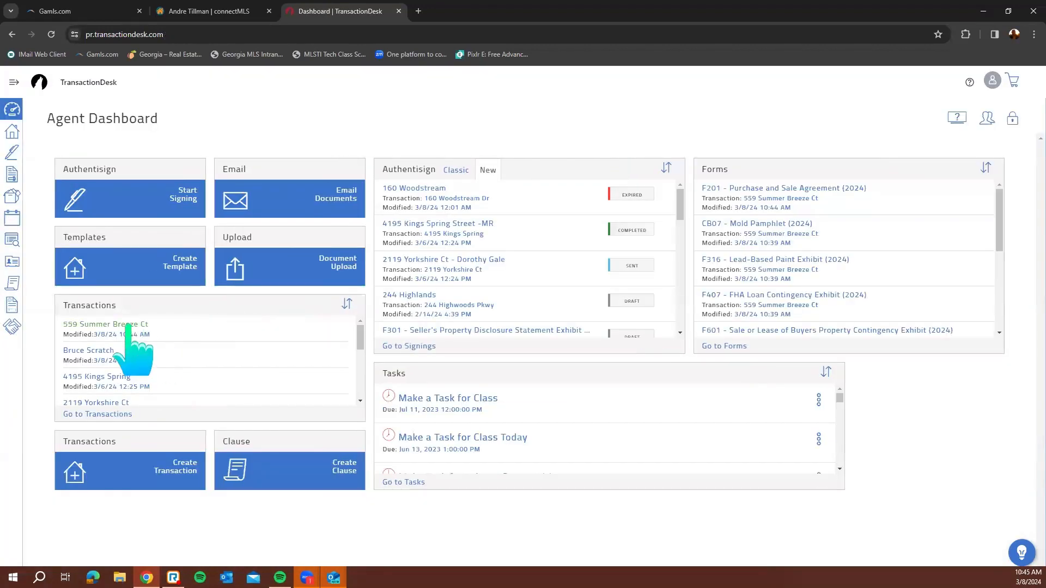
{"action": "left_click", "coordinate": [129, 326]}
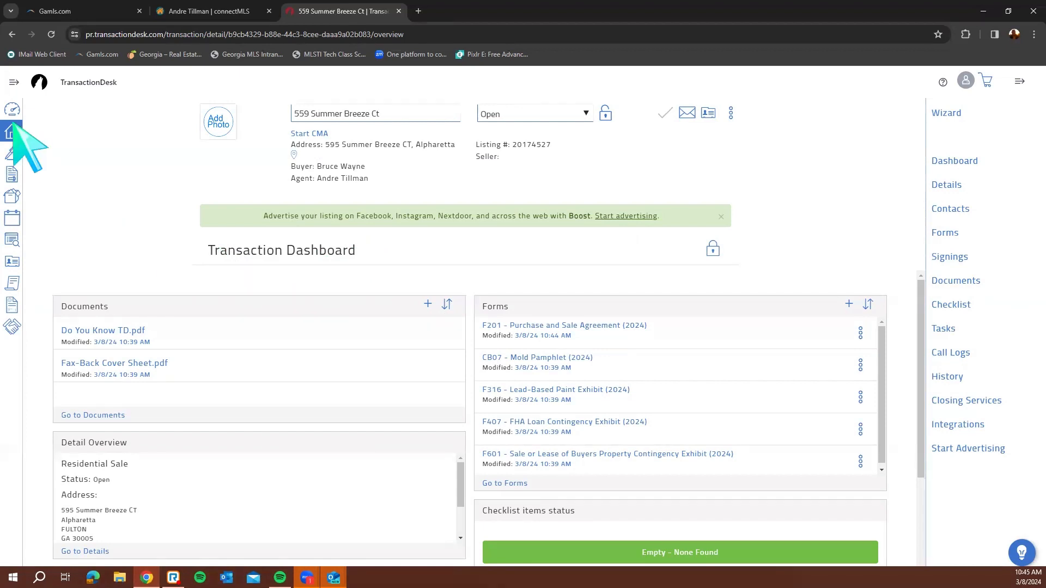
Drag the Authentisign Create tile onto the unlocked dashboard, relock the layout, and start a new signing
{"action": "left_click", "coordinate": [712, 249]}
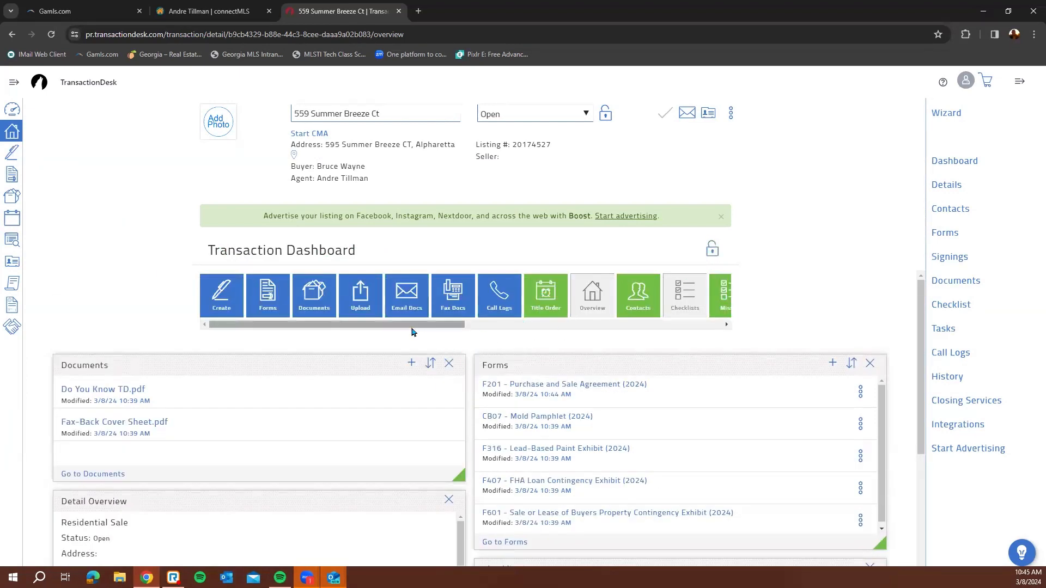
{"action": "left_click_drag", "start_coordinate": [413, 326], "coordinate": [311, 322]}
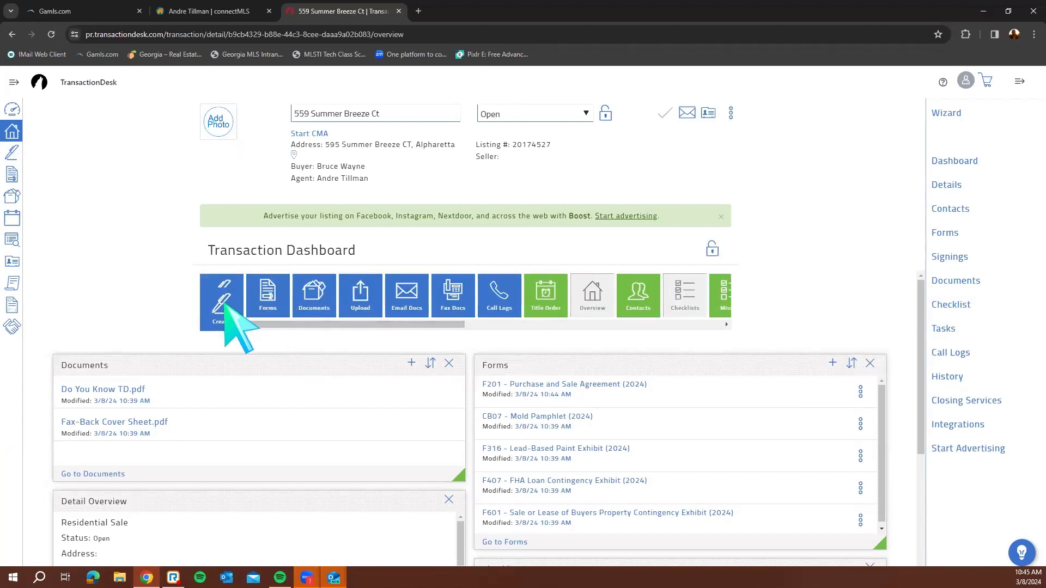
{"action": "left_click_drag", "start_coordinate": [224, 303], "coordinate": [123, 353]}
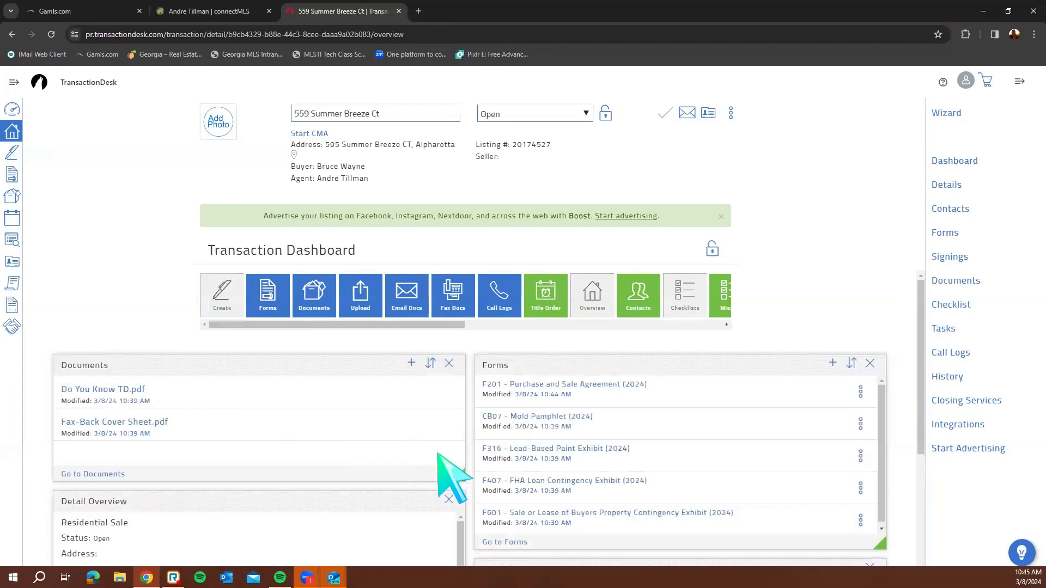
{"action": "scroll", "coordinate": [460, 472], "scroll_direction": "down", "scroll_amount": 4}
{"action": "left_click_drag", "start_coordinate": [534, 510], "coordinate": [202, 385]}
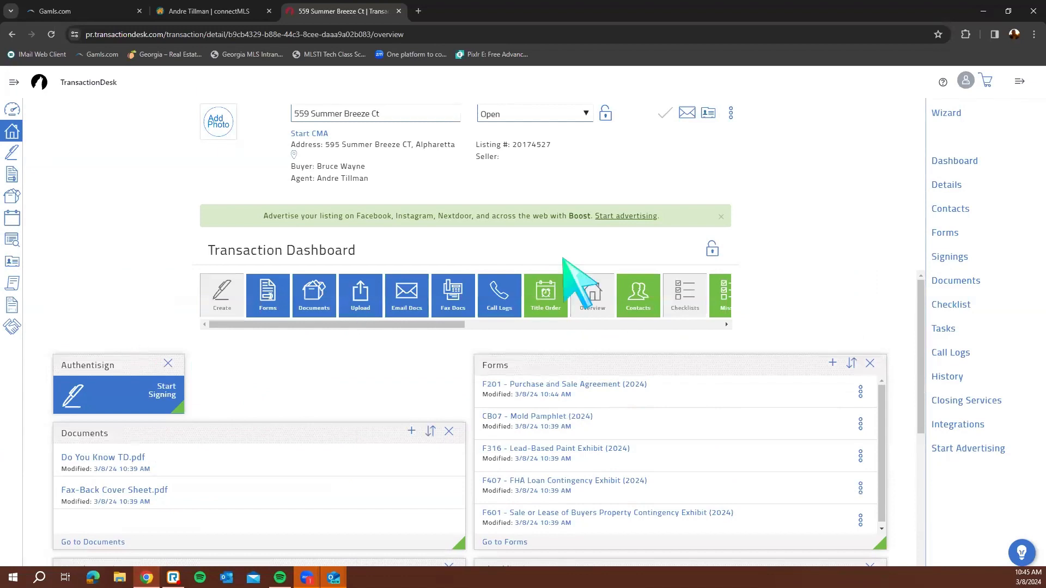
{"action": "left_click", "coordinate": [712, 249]}
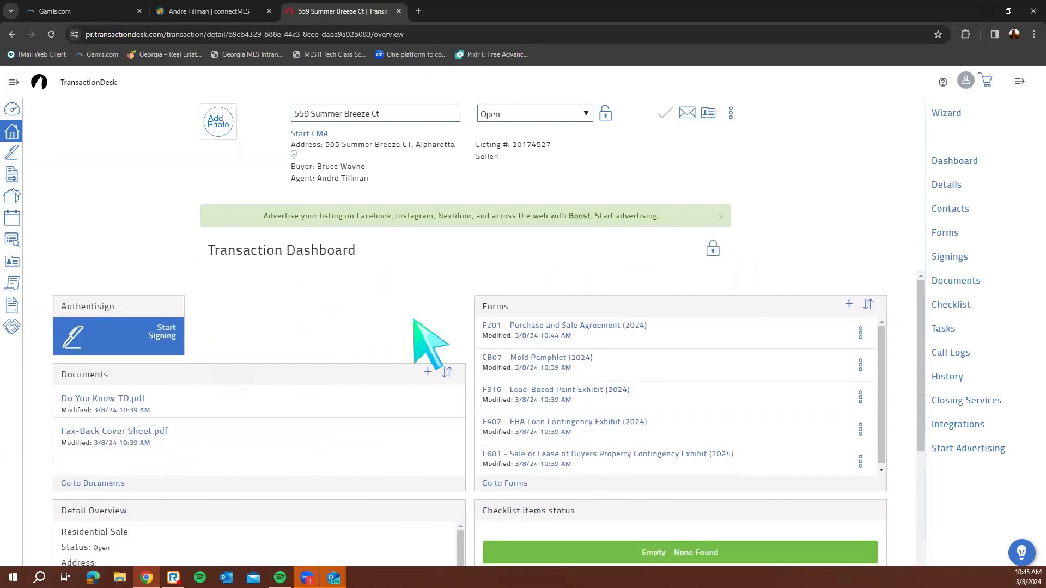
{"action": "left_click", "coordinate": [159, 341]}
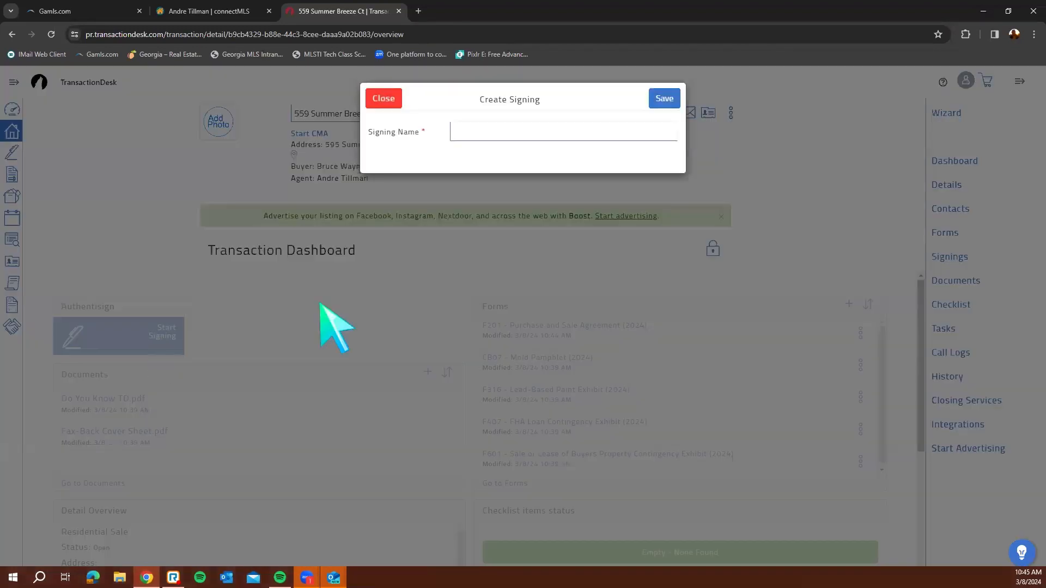
{"action": "left_click", "coordinate": [504, 134]}
{"action": "type", "text": "55"}
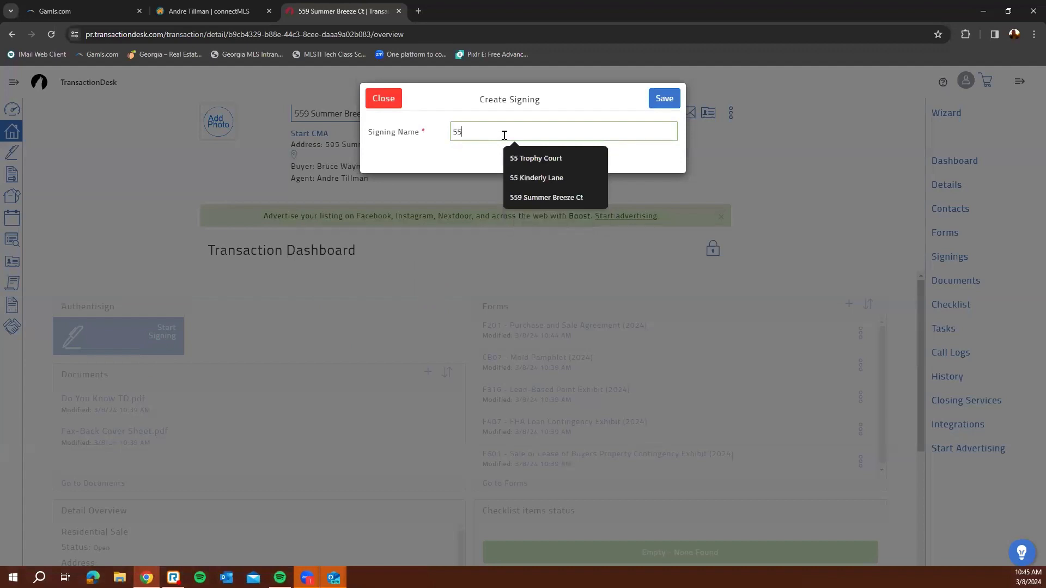
{"action": "left_click", "coordinate": [546, 197]}
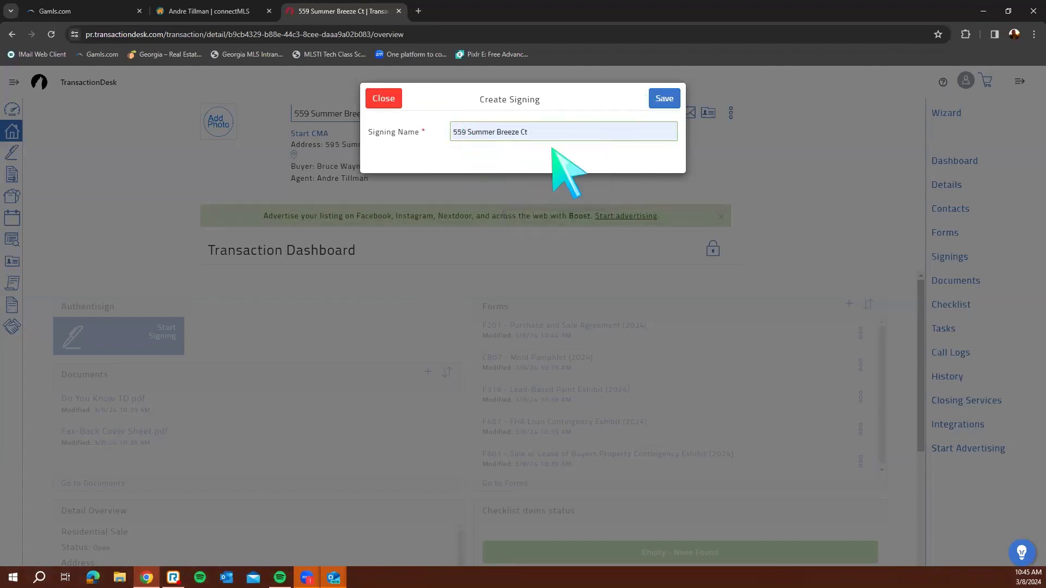
{"action": "left_click", "coordinate": [663, 100]}
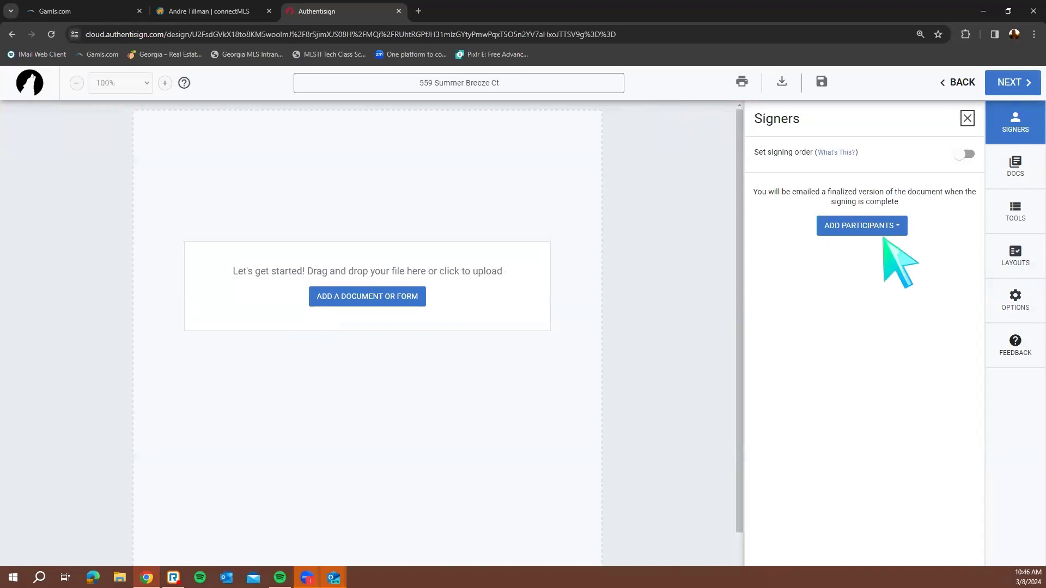
Add yourself as a Remote Signer, swap in the suggested training e-mail address, and save
{"action": "left_click", "coordinate": [892, 225]}
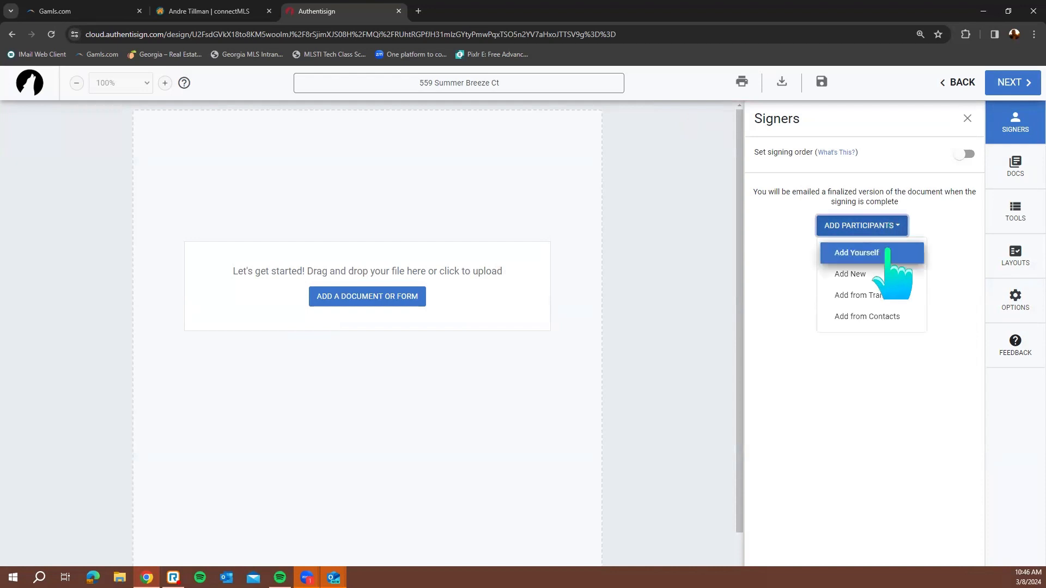
{"action": "left_click", "coordinate": [888, 249]}
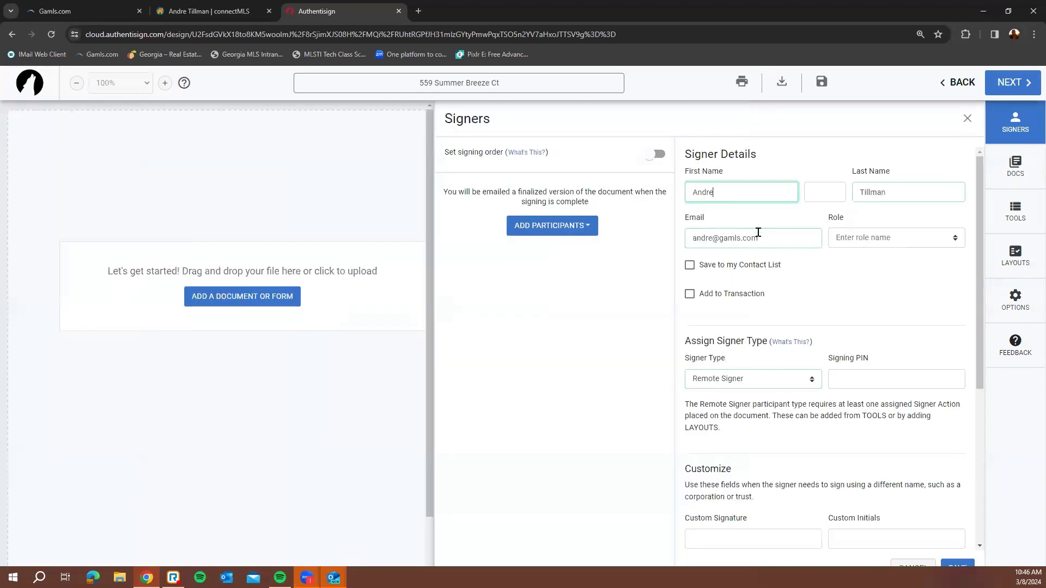
{"action": "left_click", "coordinate": [716, 238]}
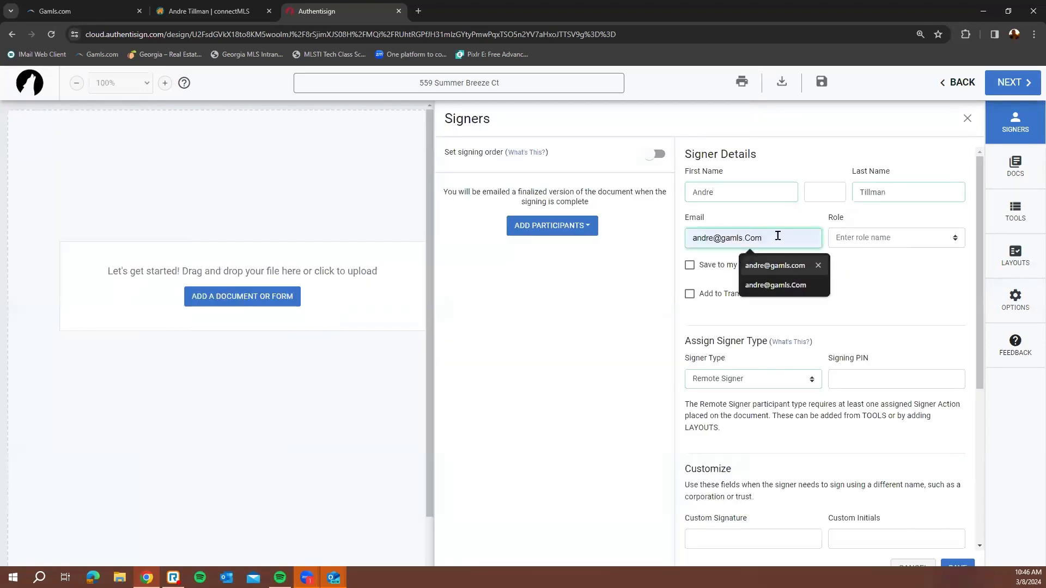
{"action": "double_click", "coordinate": [778, 235]}
{"action": "type", "text": "georgi"}
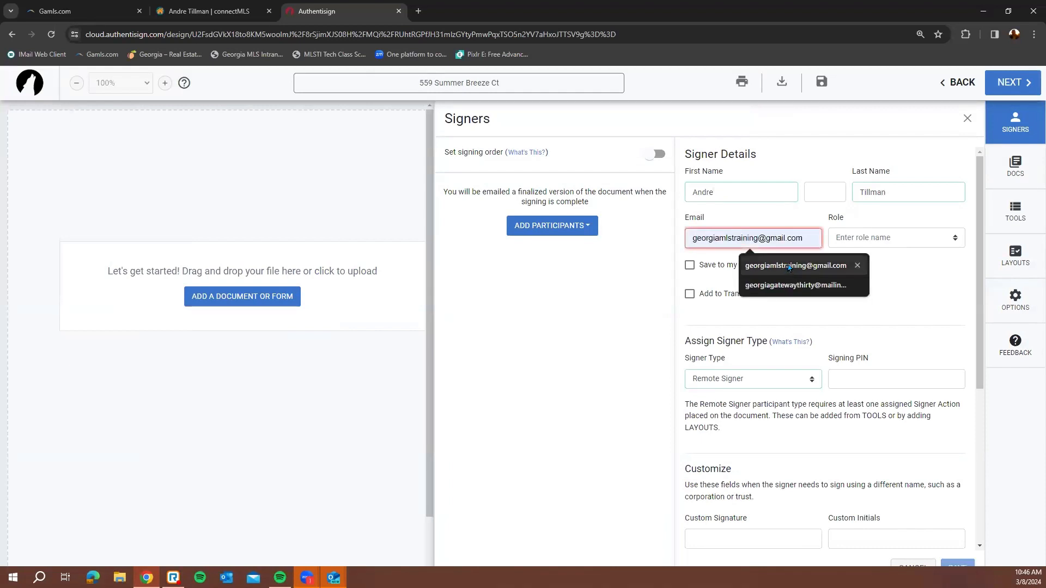
{"action": "left_click", "coordinate": [788, 268]}
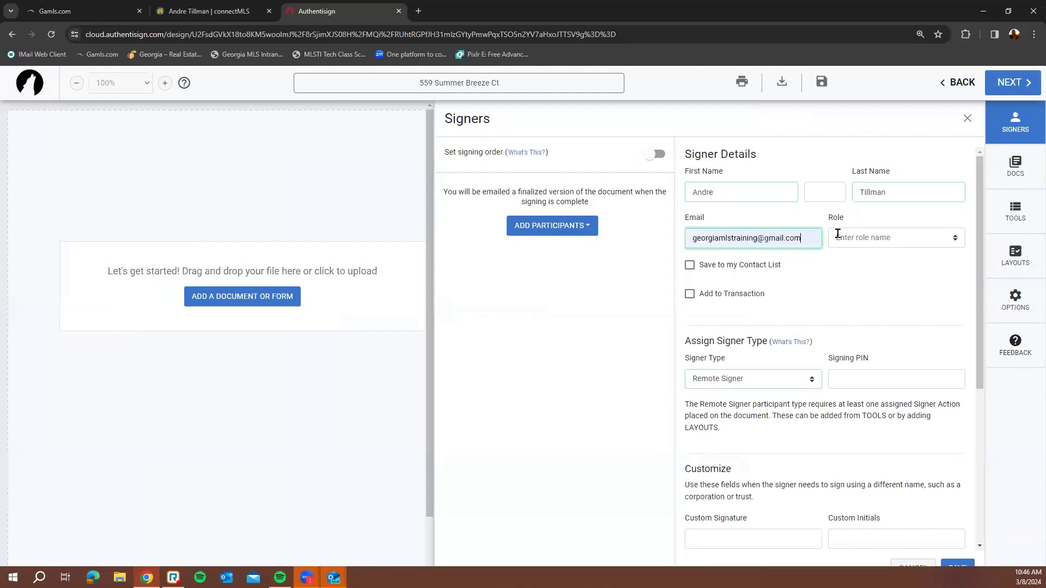
{"action": "scroll", "coordinate": [906, 474], "scroll_direction": "down", "scroll_amount": 5}
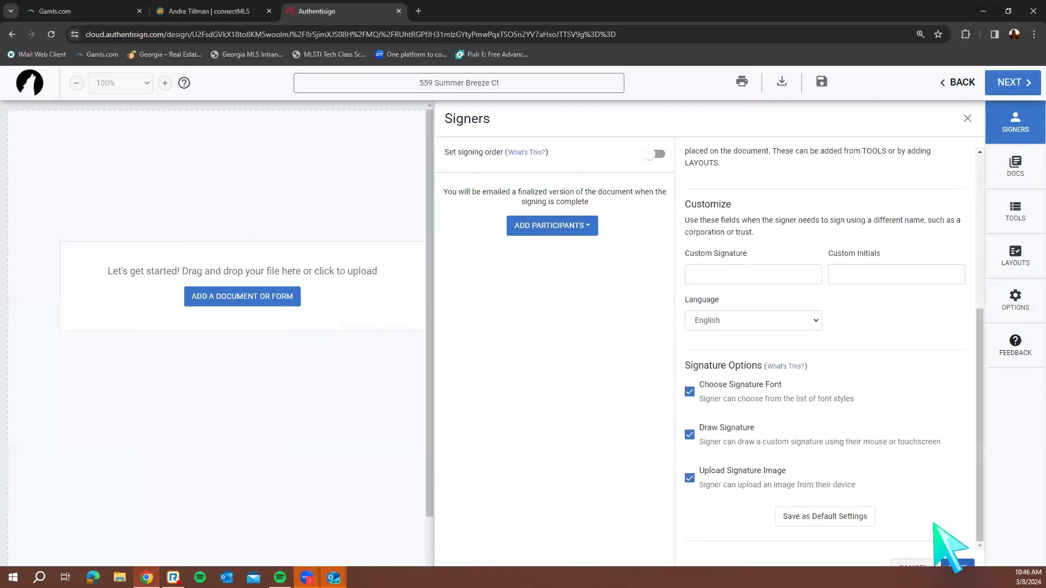
{"action": "left_click", "coordinate": [957, 566]}
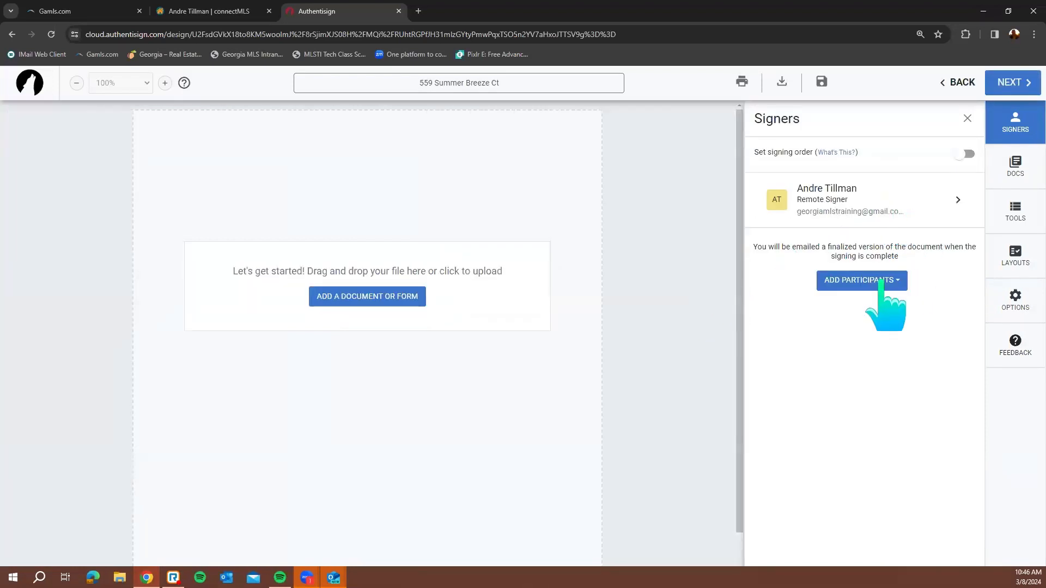
From the transaction's contacts, select the general contact and the buyer as signers
{"action": "left_click", "coordinate": [880, 280]}
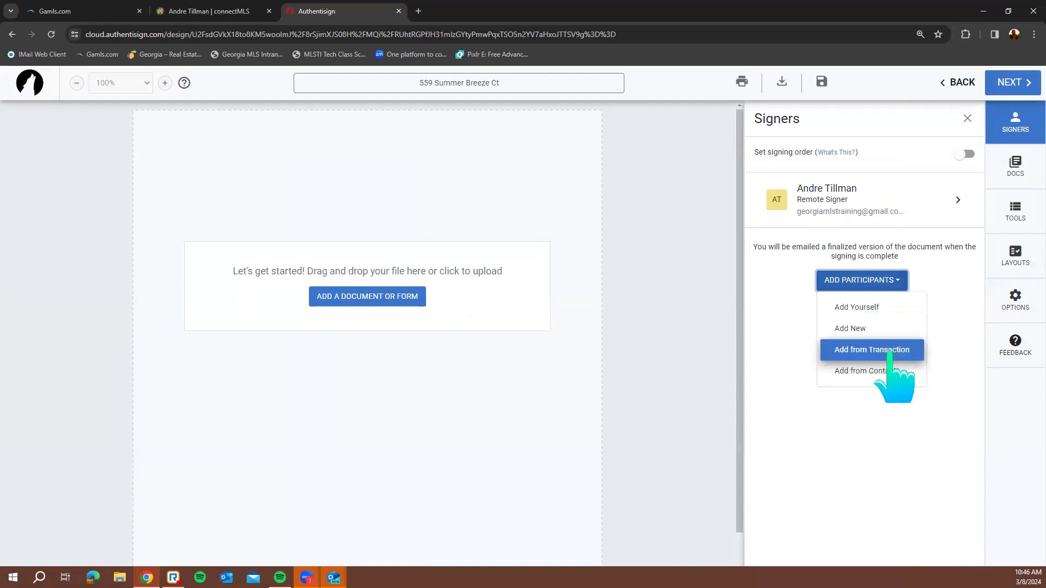
{"action": "left_click", "coordinate": [889, 353]}
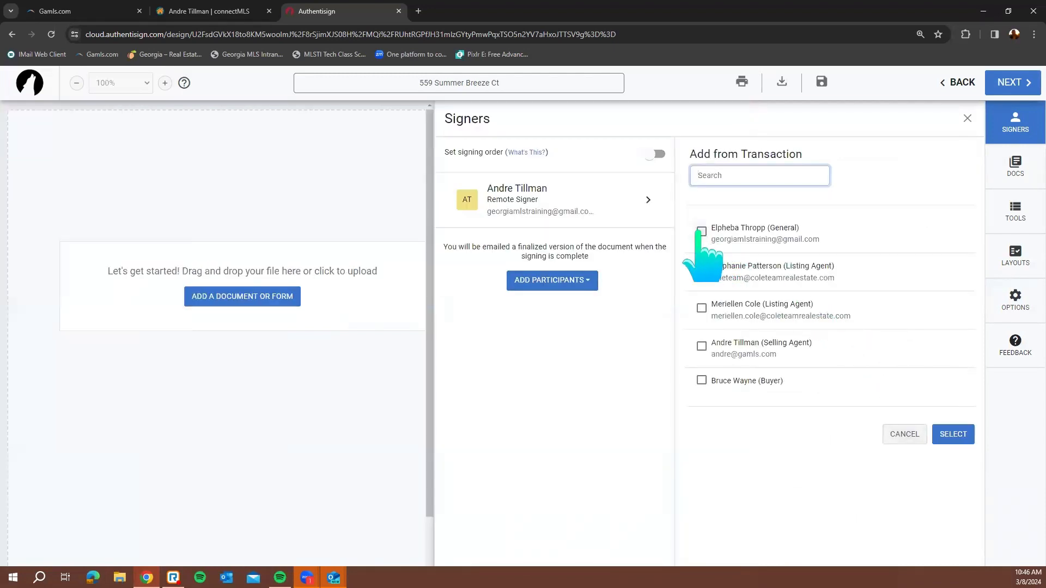
{"action": "left_click", "coordinate": [700, 232]}
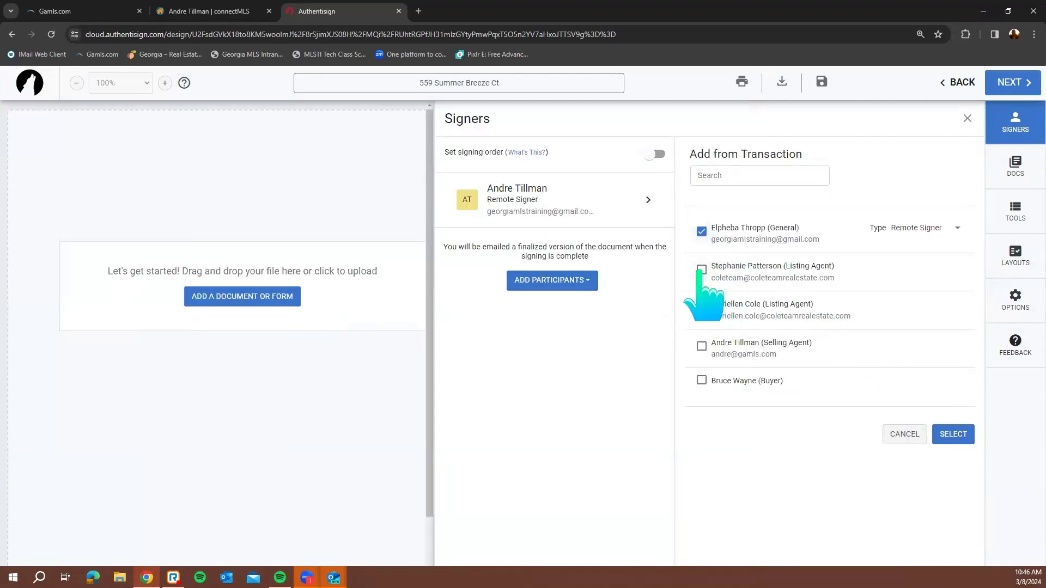
{"action": "left_click", "coordinate": [701, 269]}
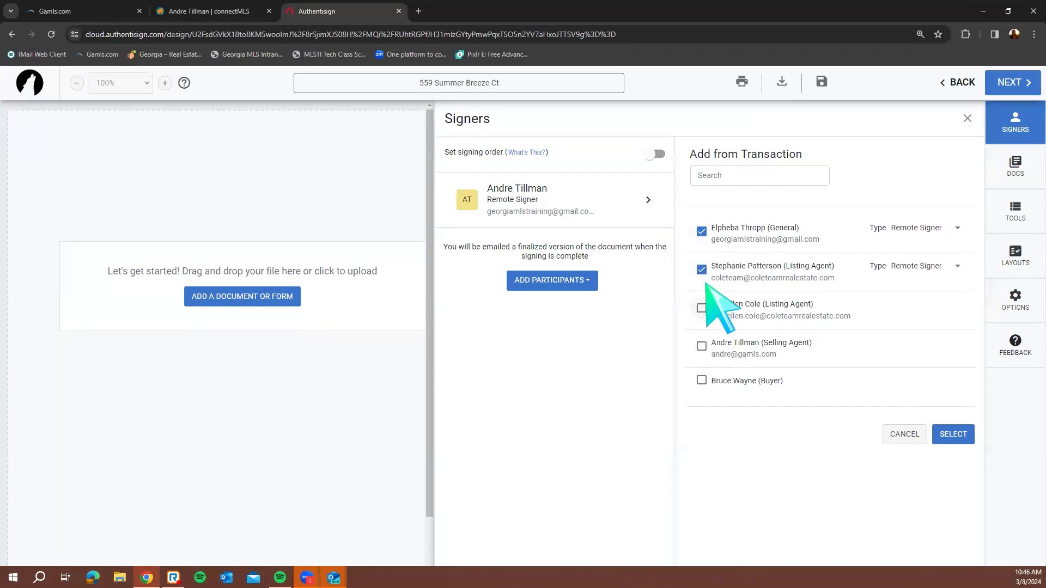
{"action": "left_click", "coordinate": [701, 269]}
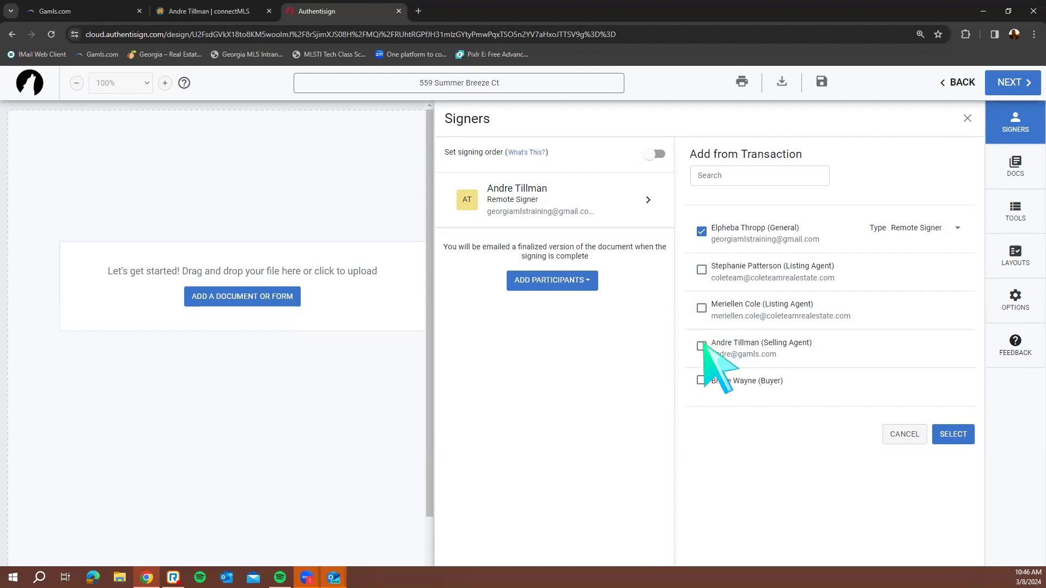
{"action": "left_click", "coordinate": [701, 347]}
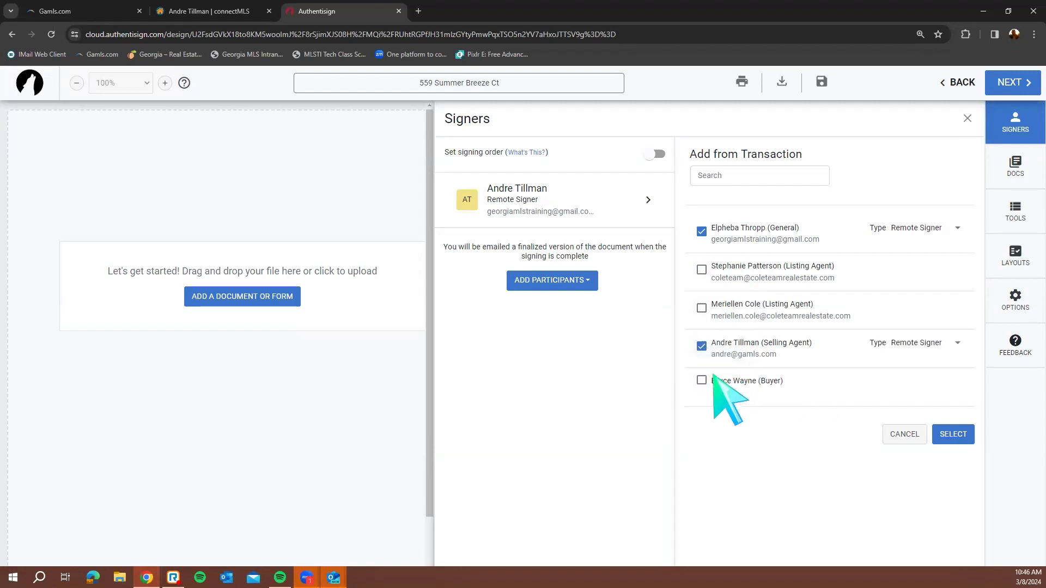
{"action": "left_click", "coordinate": [702, 347]}
{"action": "left_click", "coordinate": [701, 380]}
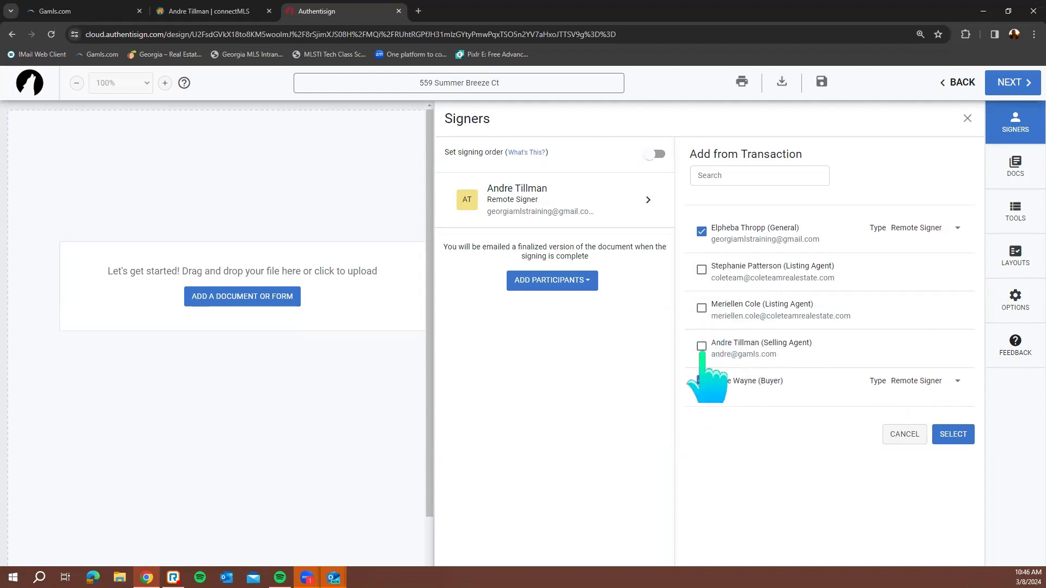
Keep the buyer as Remote Signer and drop the selling agent. Add the selected contacts, then open the buyer's details
{"action": "left_click", "coordinate": [701, 347]}
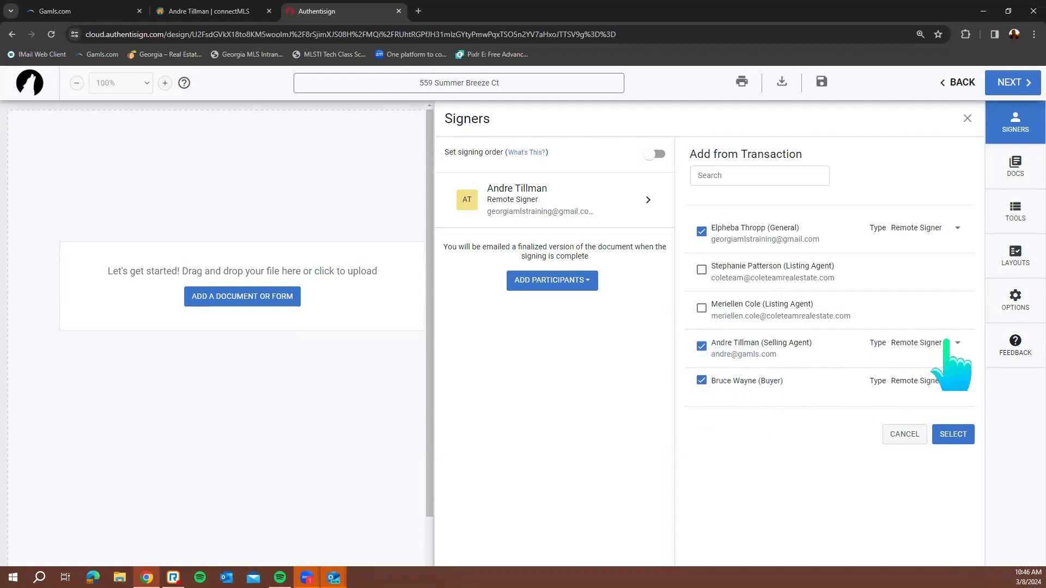
{"action": "left_click", "coordinate": [946, 348]}
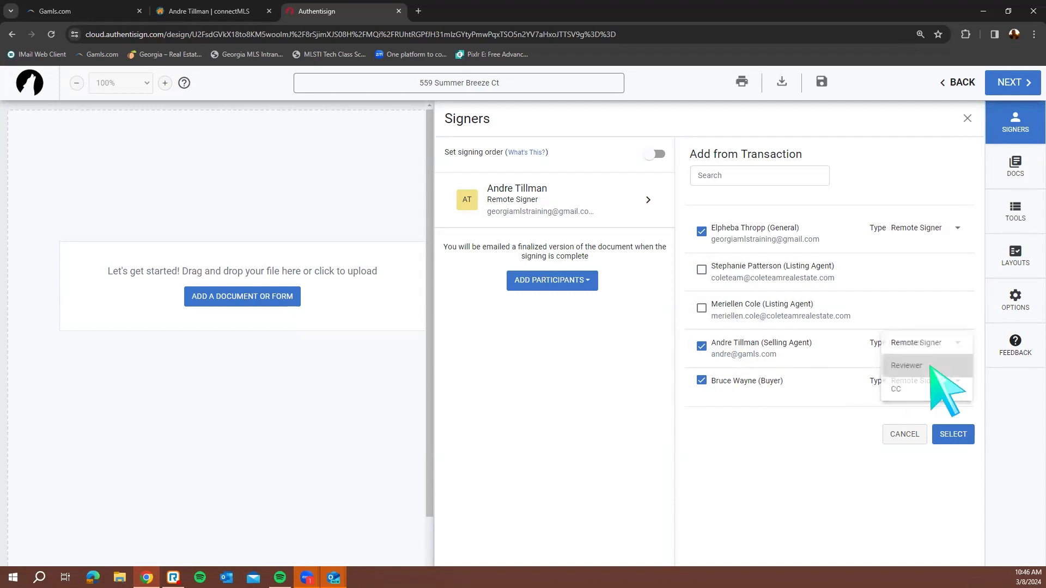
{"action": "left_click", "coordinate": [933, 365]}
{"action": "left_click", "coordinate": [921, 384]}
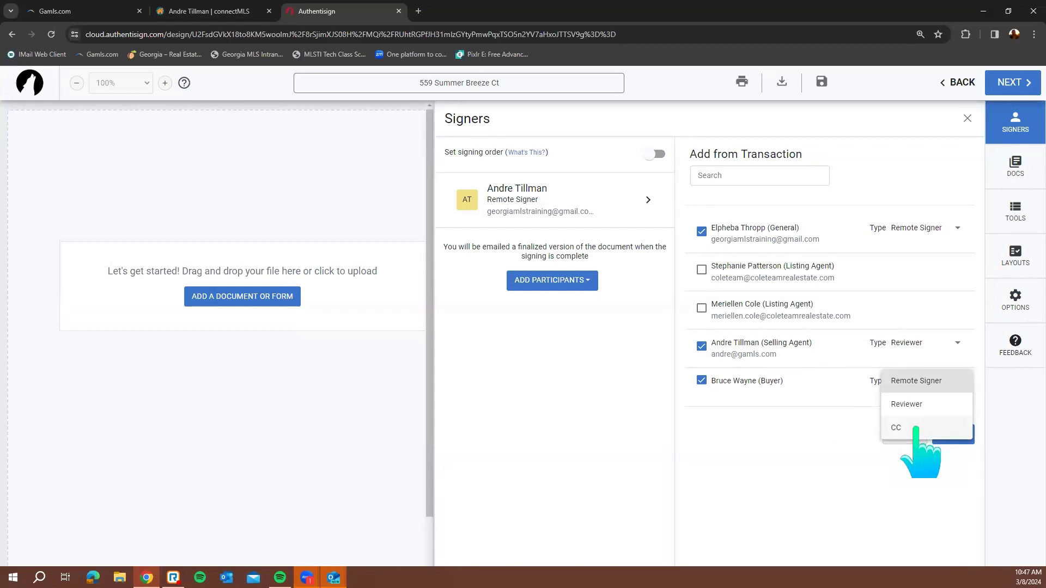
{"action": "left_click", "coordinate": [915, 429]}
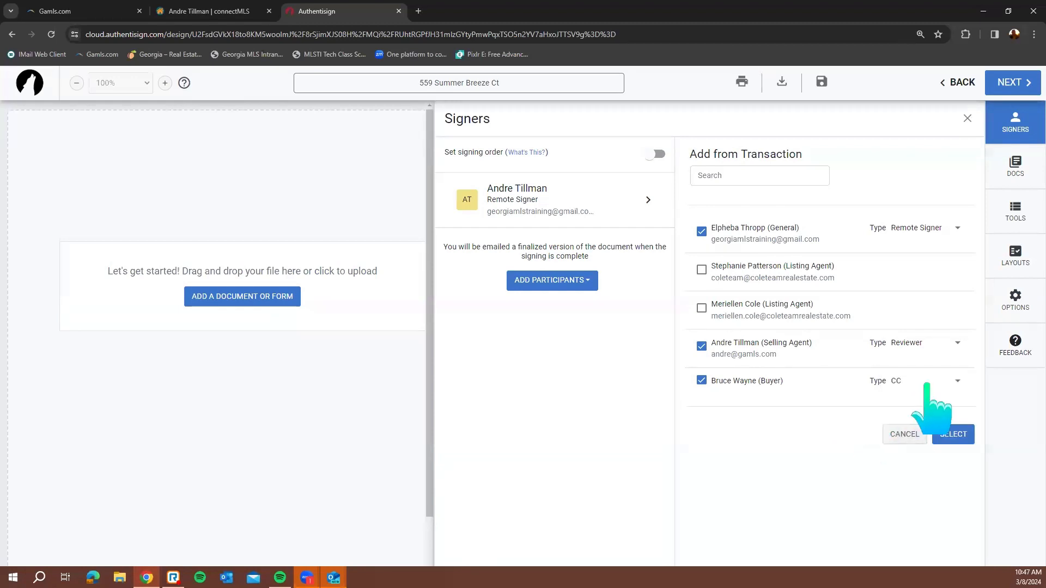
{"action": "left_click", "coordinate": [927, 385]}
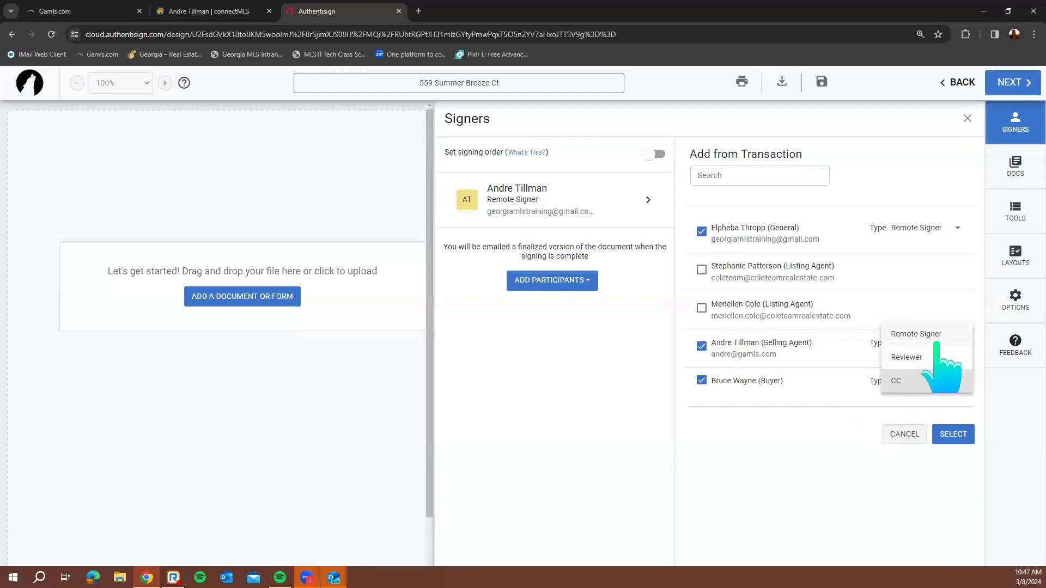
{"action": "left_click", "coordinate": [937, 354]}
{"action": "left_click", "coordinate": [927, 347]}
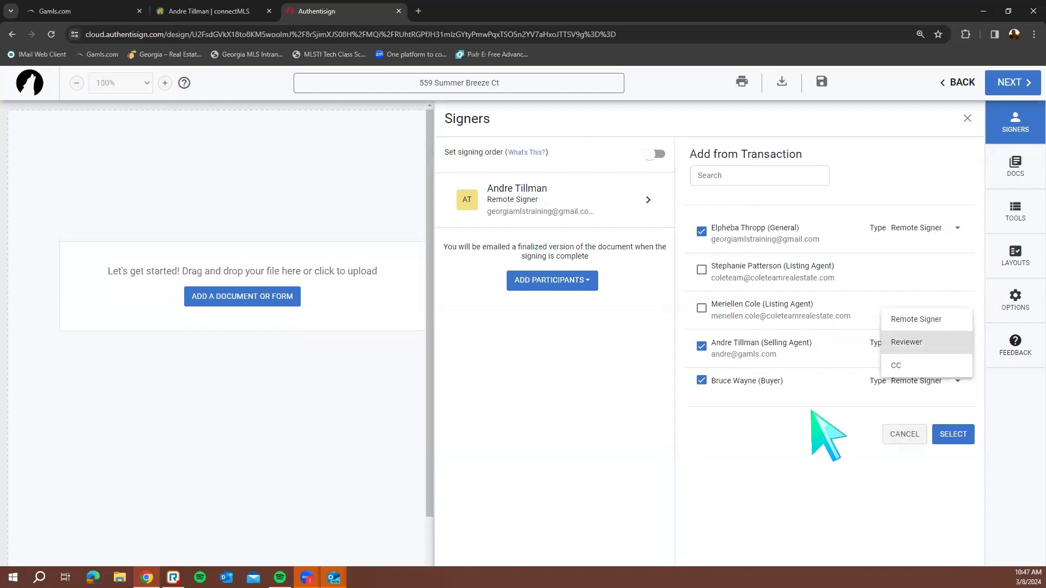
{"action": "left_click", "coordinate": [701, 348]}
{"action": "left_click", "coordinate": [701, 347]}
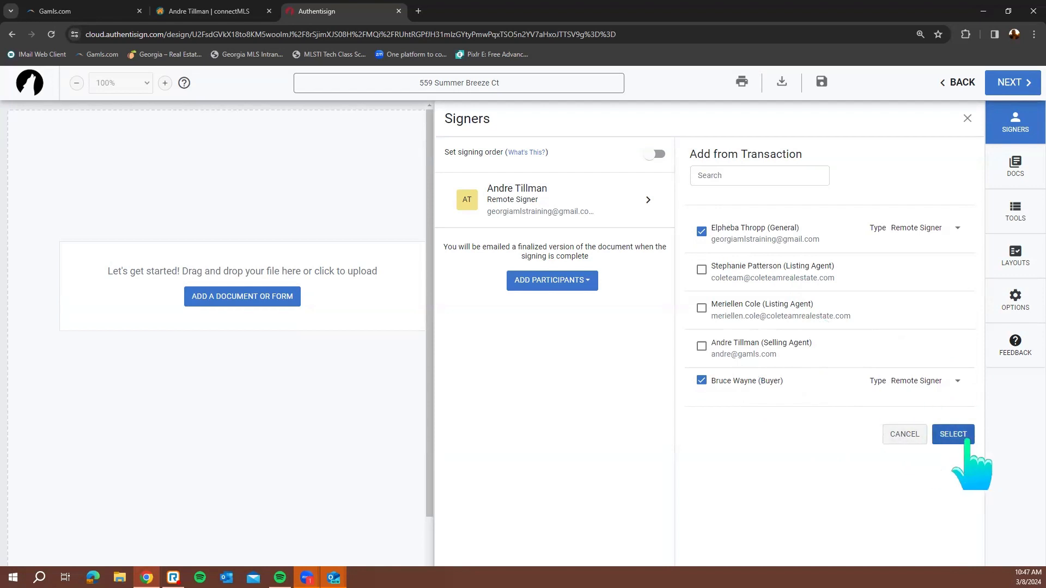
{"action": "left_click", "coordinate": [966, 439]}
{"action": "left_click", "coordinate": [874, 305]}
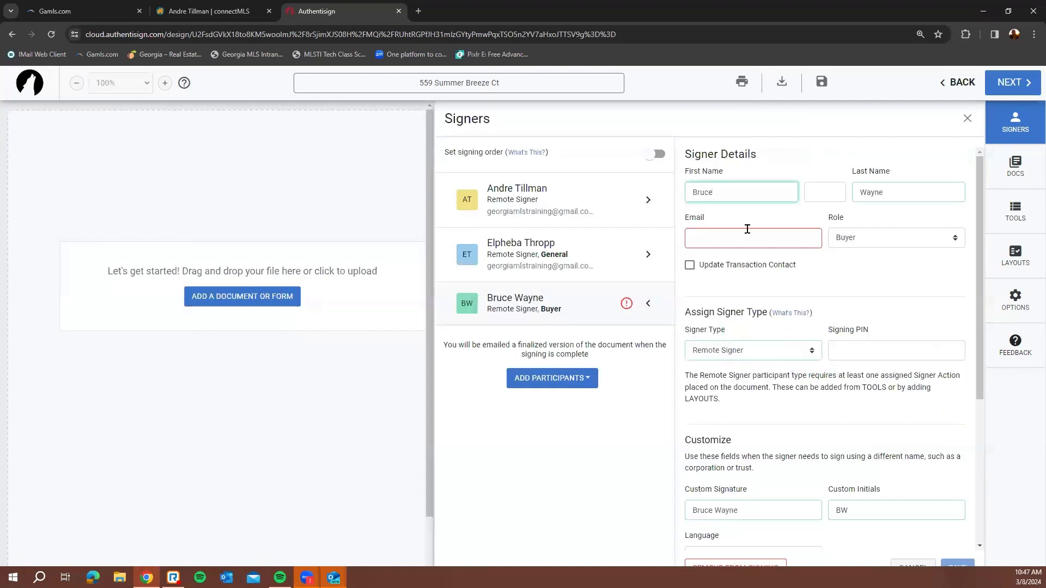
Give the buyer the suggested e-mail address and save the buyer's signer details
{"action": "left_click", "coordinate": [747, 237]}
{"action": "left_click", "coordinate": [763, 273]}
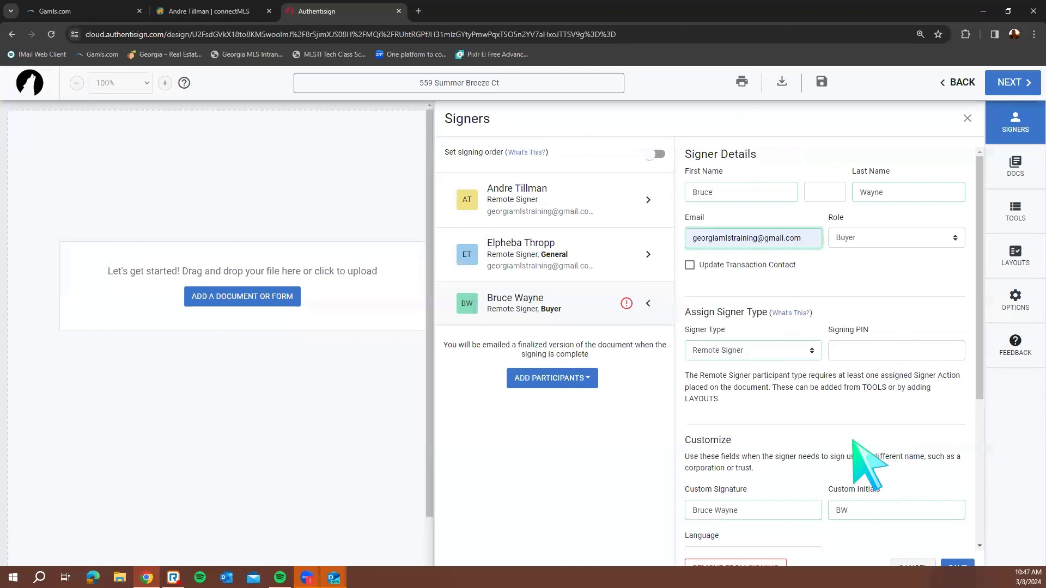
{"action": "left_click", "coordinate": [951, 568]}
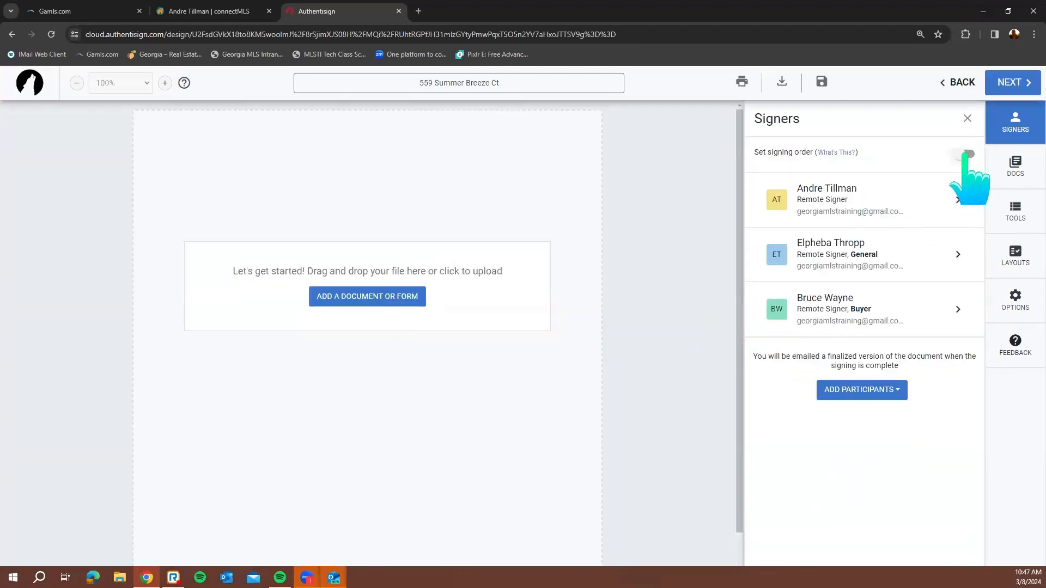
Move the buyer above the general contact, leave signing order off, and show the documents panel
{"action": "left_click", "coordinate": [965, 154]}
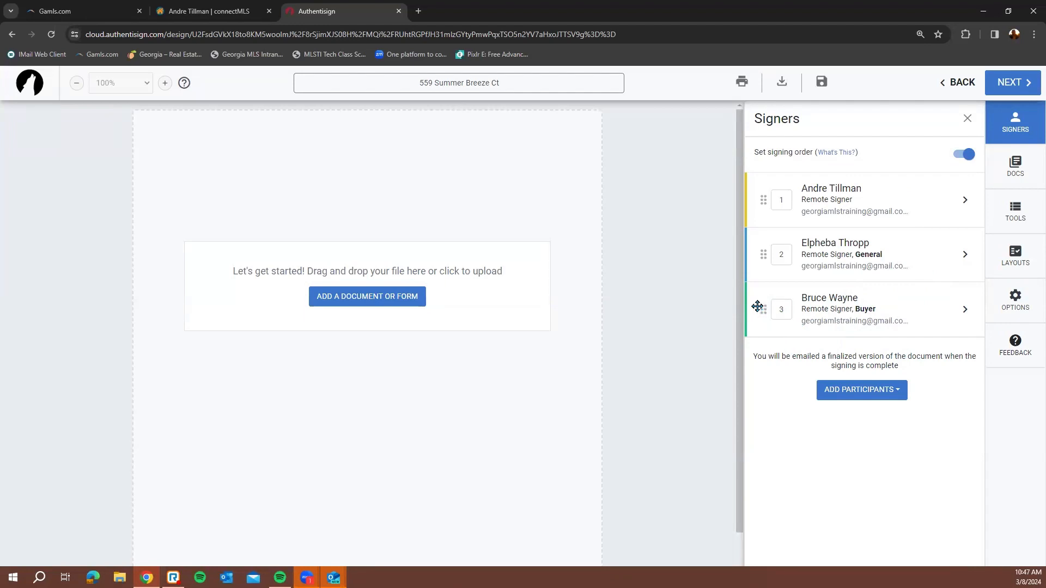
{"action": "left_click", "coordinate": [968, 154]}
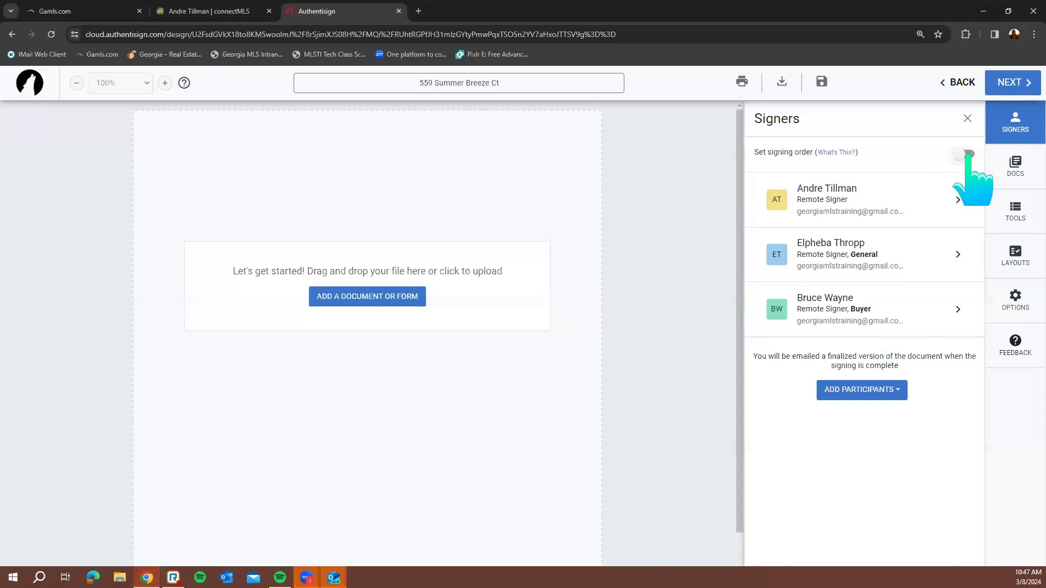
{"action": "left_click", "coordinate": [969, 155]}
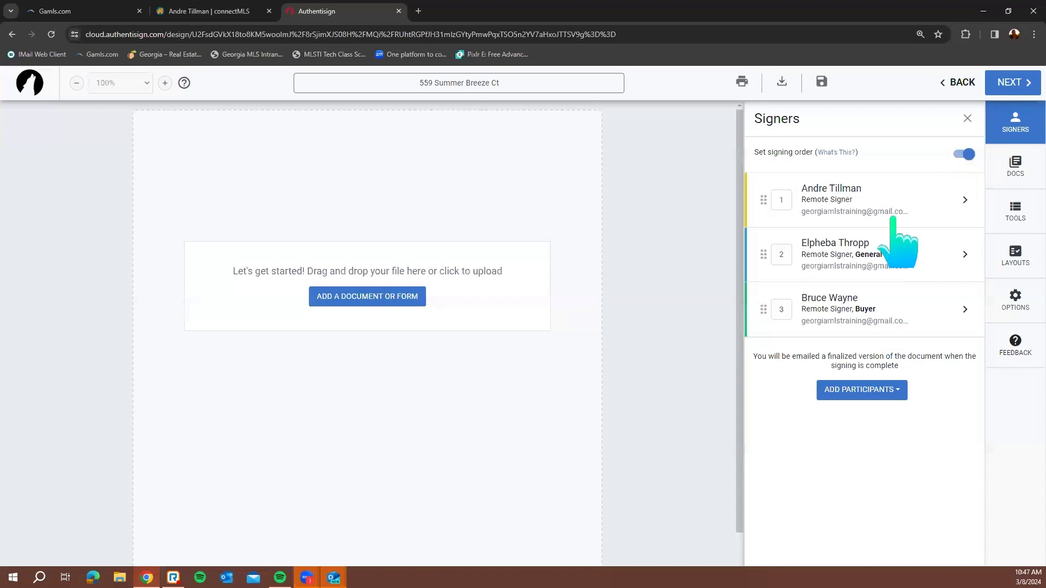
{"action": "left_click_drag", "start_coordinate": [763, 274], "coordinate": [763, 254]}
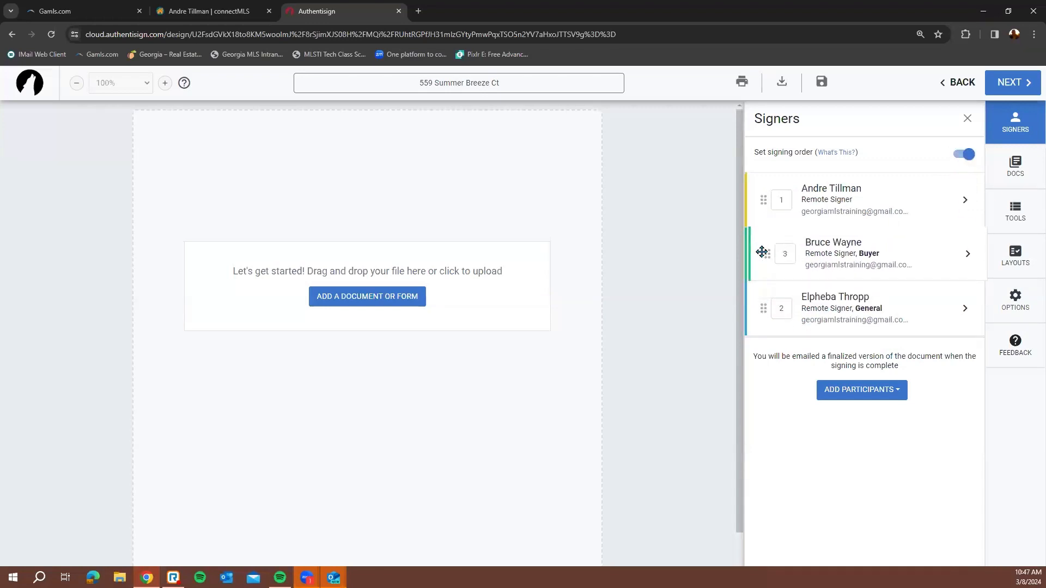
{"action": "left_click", "coordinate": [968, 154]}
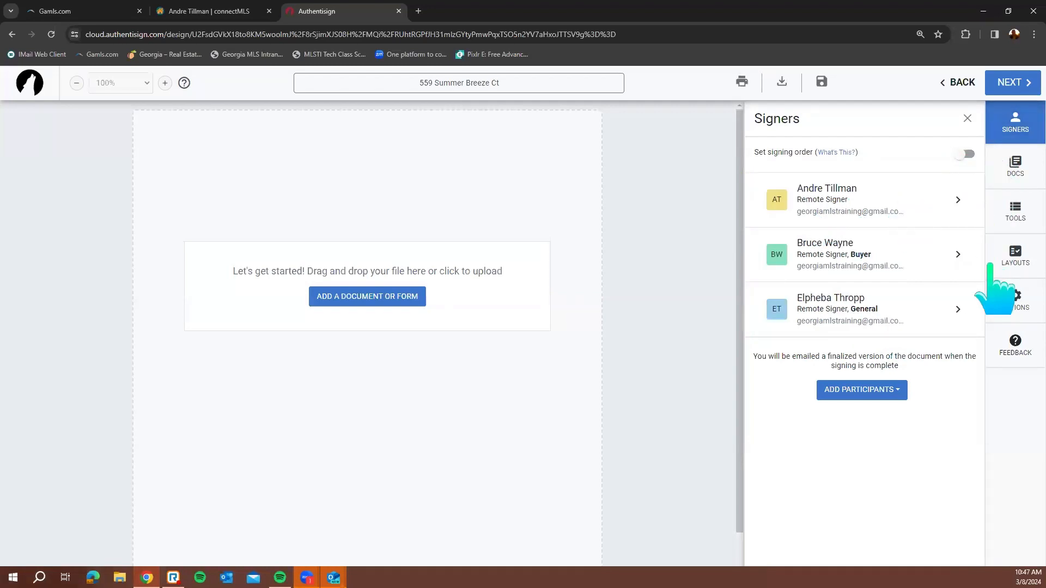
{"action": "left_click", "coordinate": [1015, 169]}
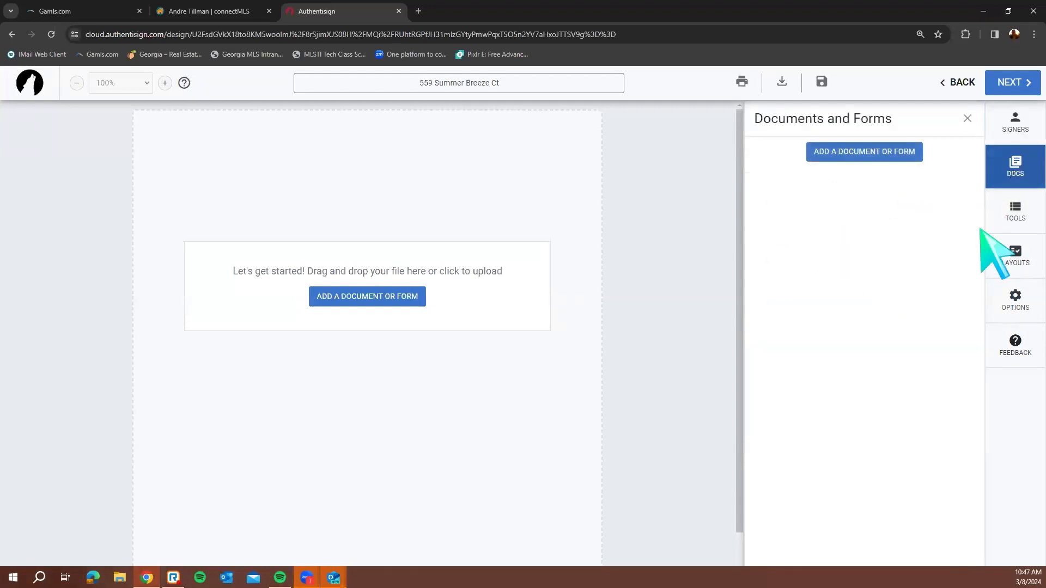
Add six forms: Purchase and Sale Agreement, property contingency, FHA, Lead-Based Paint, Mold Pamphlet, Do You Know TD
{"action": "left_click", "coordinate": [836, 152]}
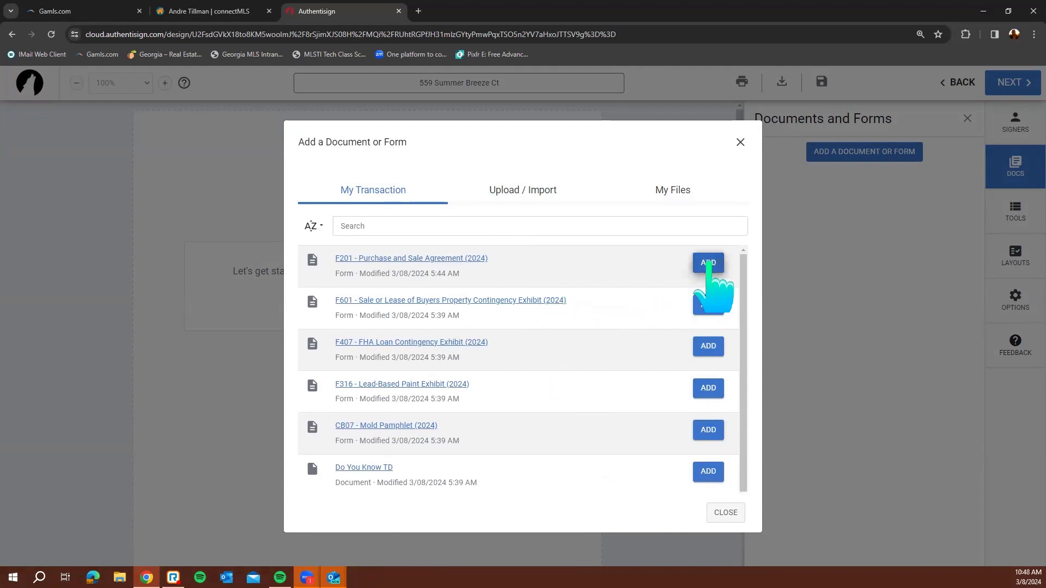
{"action": "left_click", "coordinate": [708, 263]}
{"action": "left_click", "coordinate": [708, 305]}
{"action": "left_click", "coordinate": [709, 349]}
{"action": "left_click", "coordinate": [708, 390]}
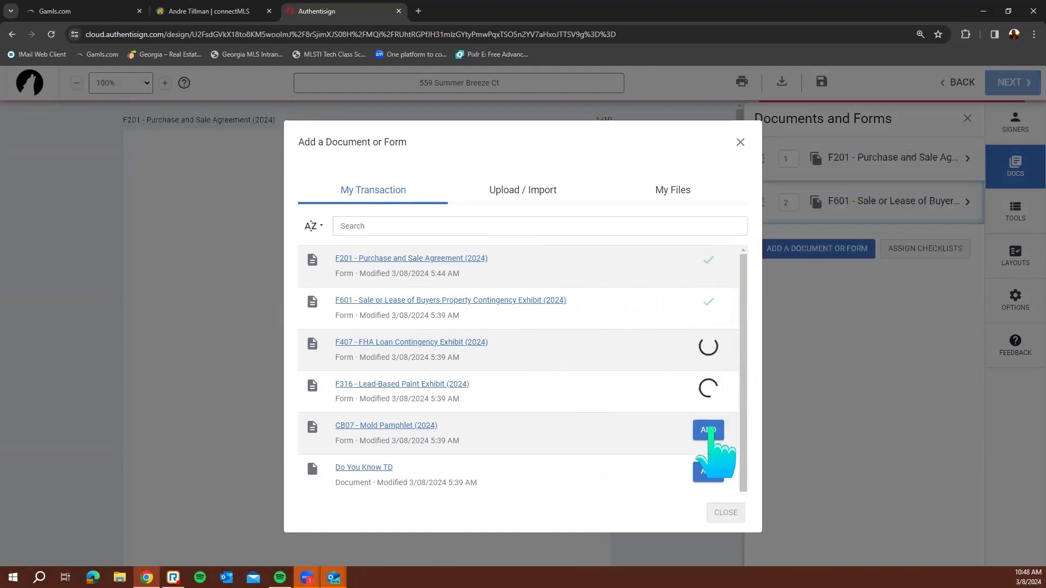
{"action": "left_click", "coordinate": [708, 431]}
{"action": "left_click", "coordinate": [715, 476]}
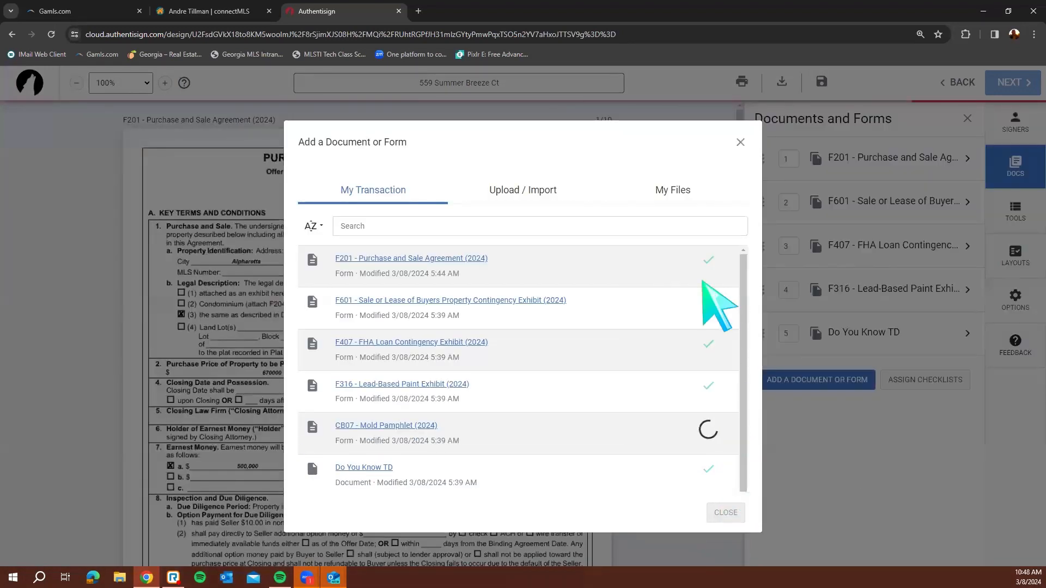
Dismiss the layout mappings and order the Mold Pamphlet ahead of Do You Know TD
{"action": "left_click", "coordinate": [724, 512]}
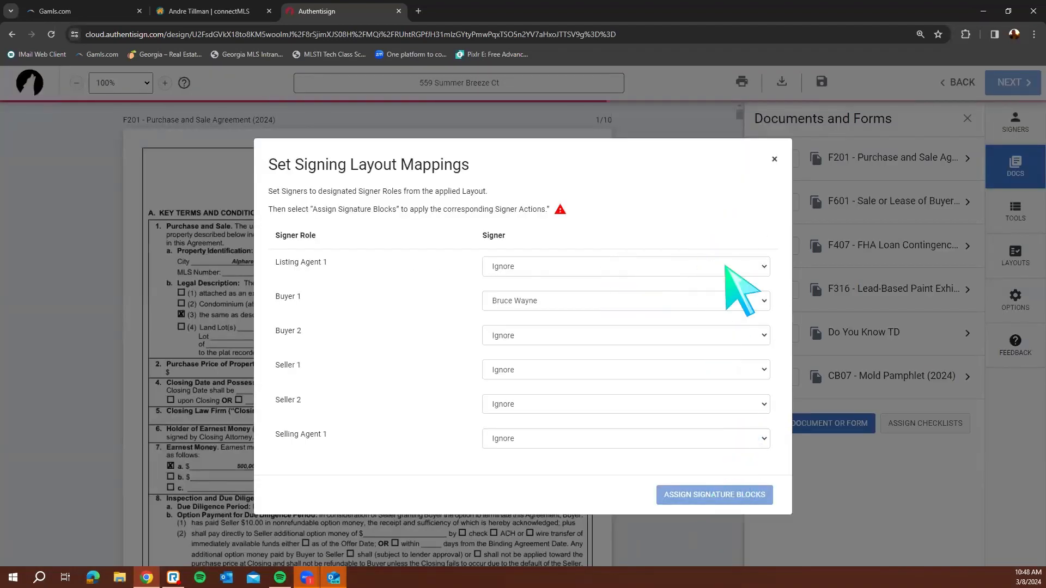
{"action": "left_click", "coordinate": [775, 159]}
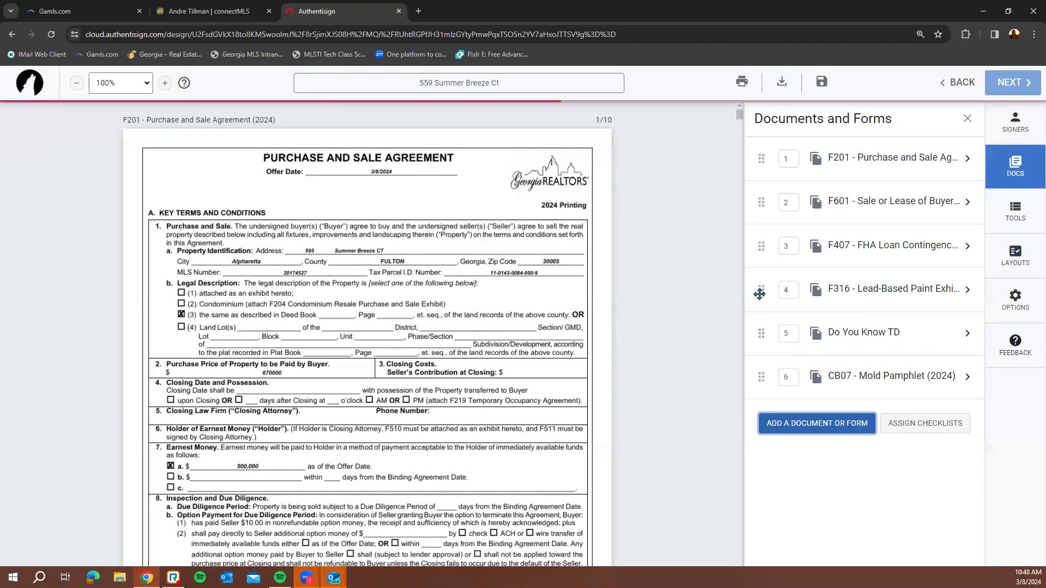
{"action": "left_click_drag", "start_coordinate": [761, 334], "coordinate": [760, 383]}
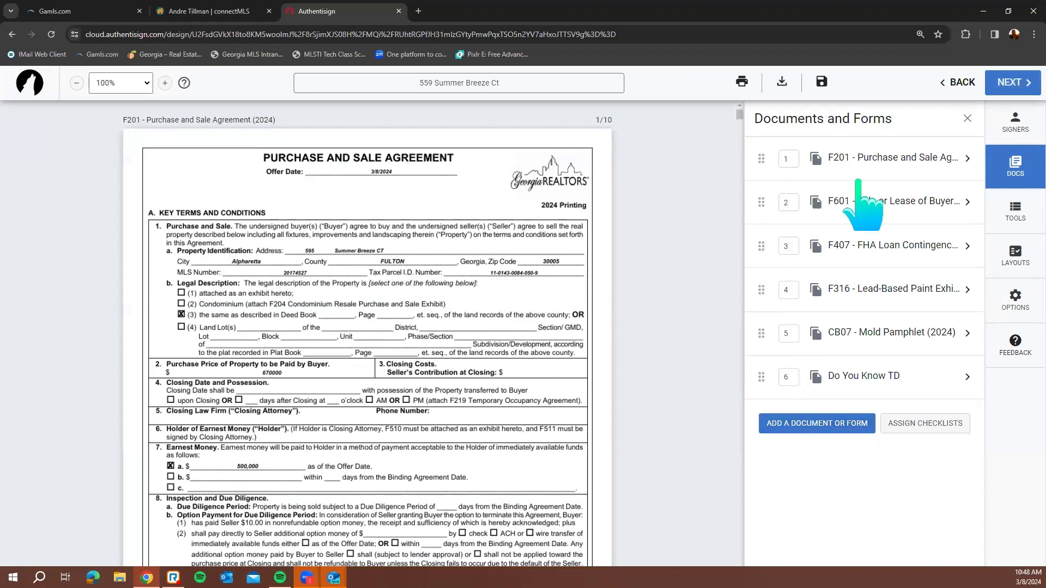
Show the signing tools, zoom the Purchase and Sale Agreement to 120%, and scroll down
{"action": "left_click", "coordinate": [1024, 217]}
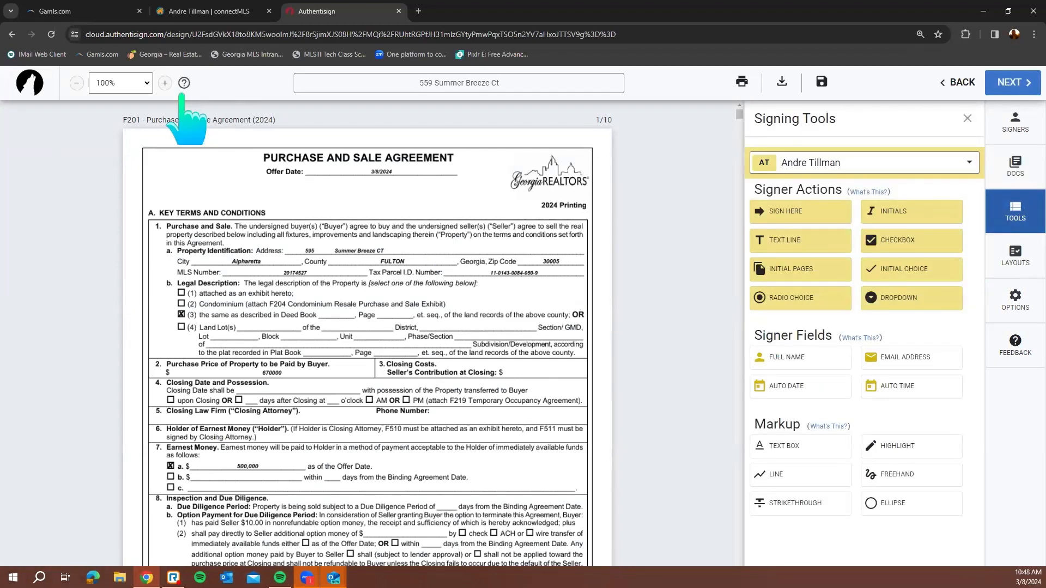
{"action": "double_click", "coordinate": [164, 83]}
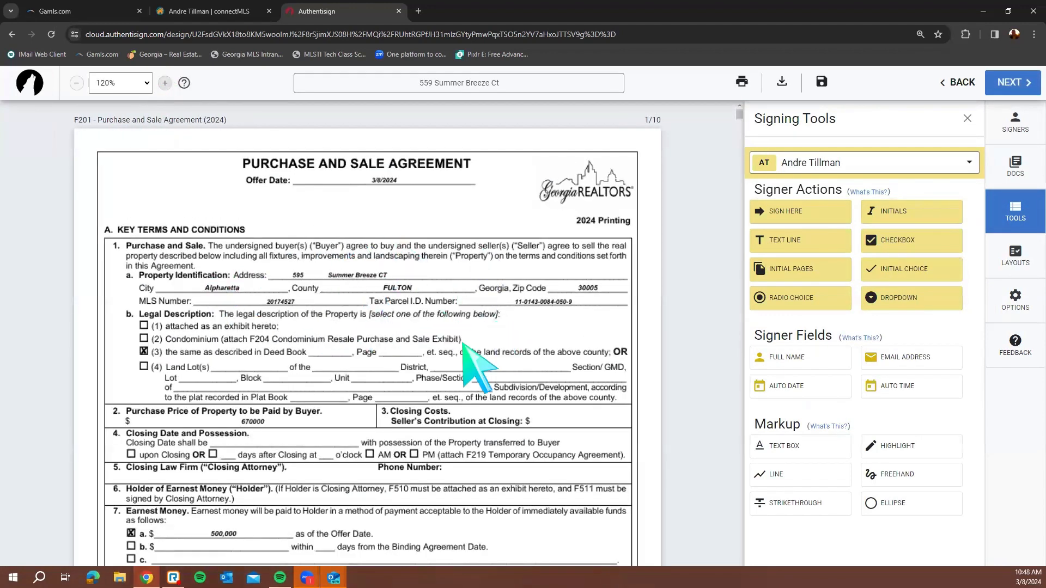
{"action": "scroll", "coordinate": [414, 337], "scroll_direction": "down", "scroll_amount": 2}
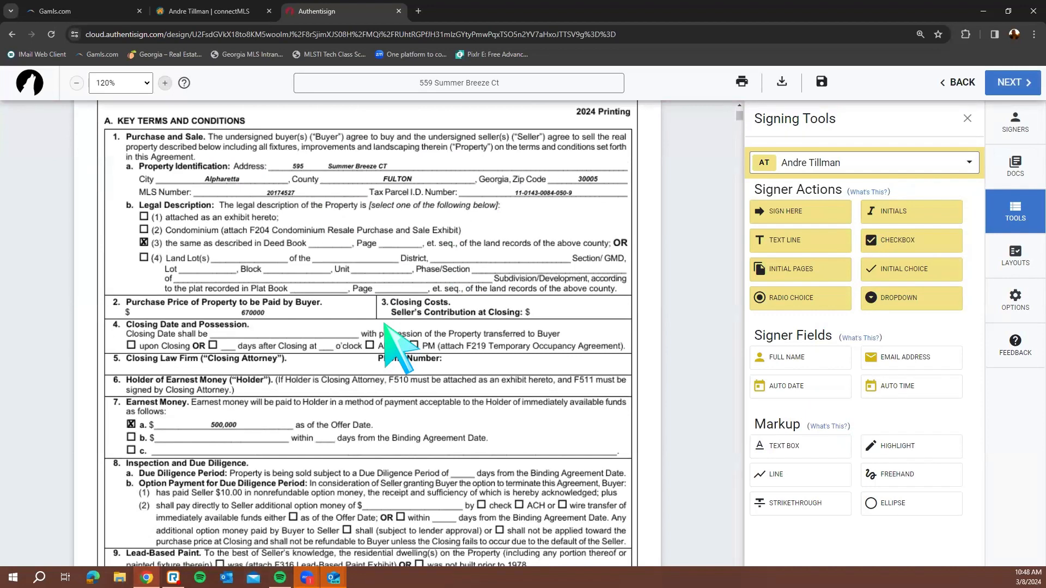
{"action": "scroll", "coordinate": [388, 326], "scroll_direction": "down", "scroll_amount": 2}
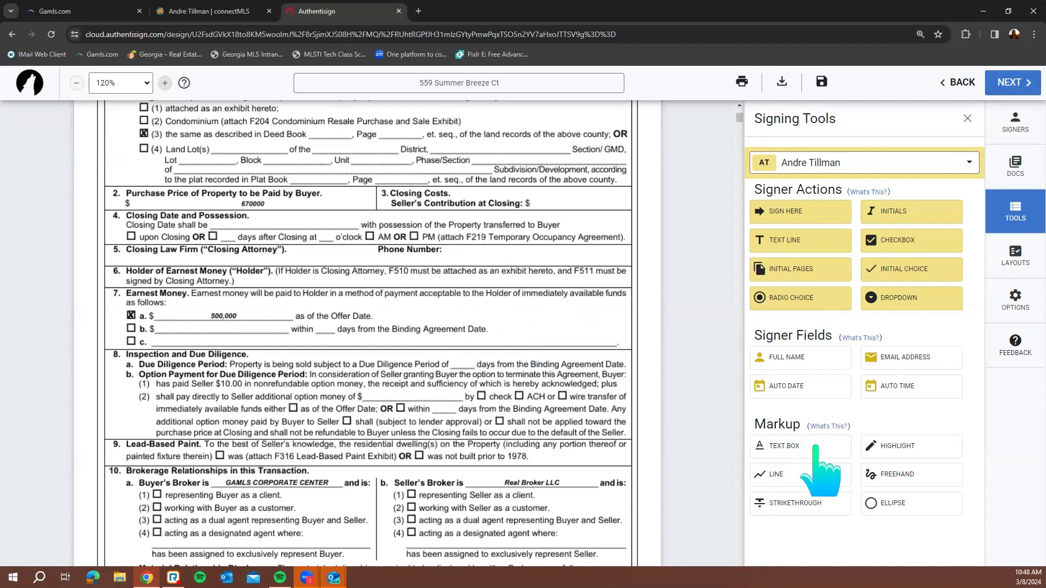
Add a text box holding the closing attorney's phone number beside Phone Number in section 5
{"action": "left_click", "coordinate": [454, 253]}
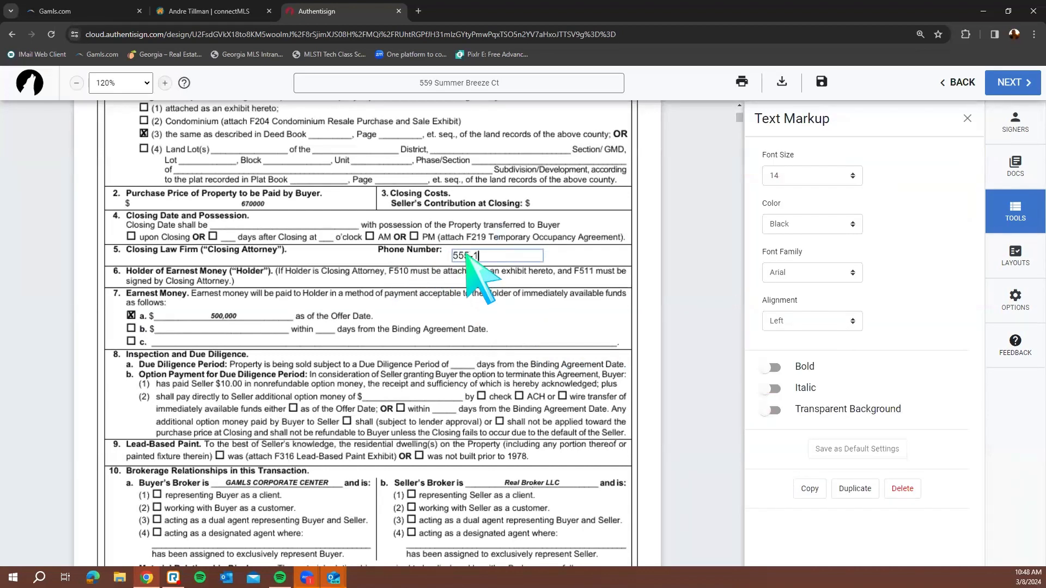
{"action": "left_click", "coordinate": [555, 283]}
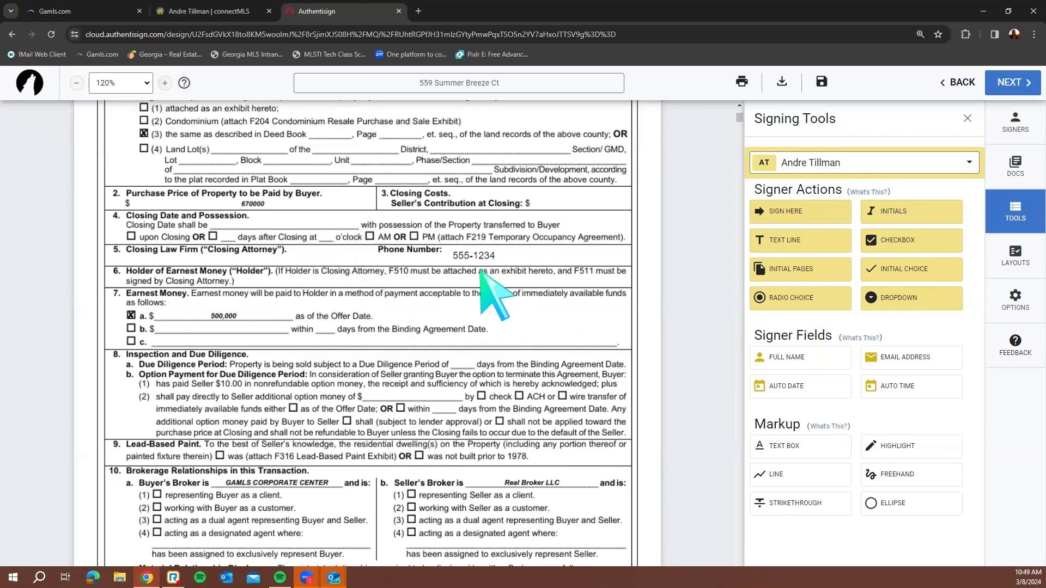
On the F201 signature page, place the first signer's signature field on the Seller's Signature line
{"action": "scroll", "coordinate": [479, 299], "scroll_direction": "down", "scroll_amount": 3}
{"action": "scroll", "coordinate": [482, 299], "scroll_direction": "down", "scroll_amount": 2}
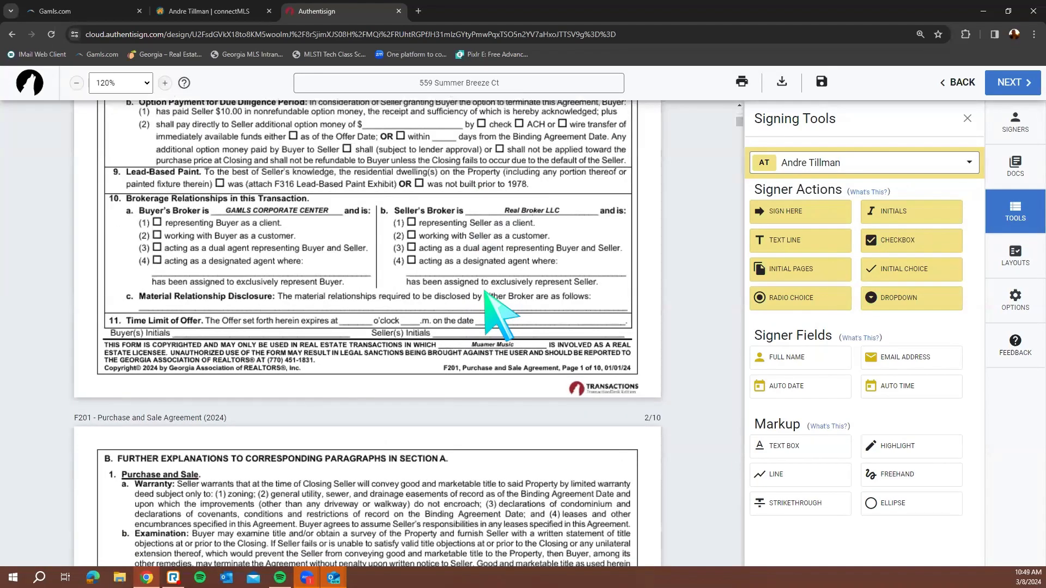
{"action": "scroll", "coordinate": [487, 302], "scroll_direction": "down", "scroll_amount": 4}
{"action": "scroll", "coordinate": [479, 304], "scroll_direction": "up", "scroll_amount": 4}
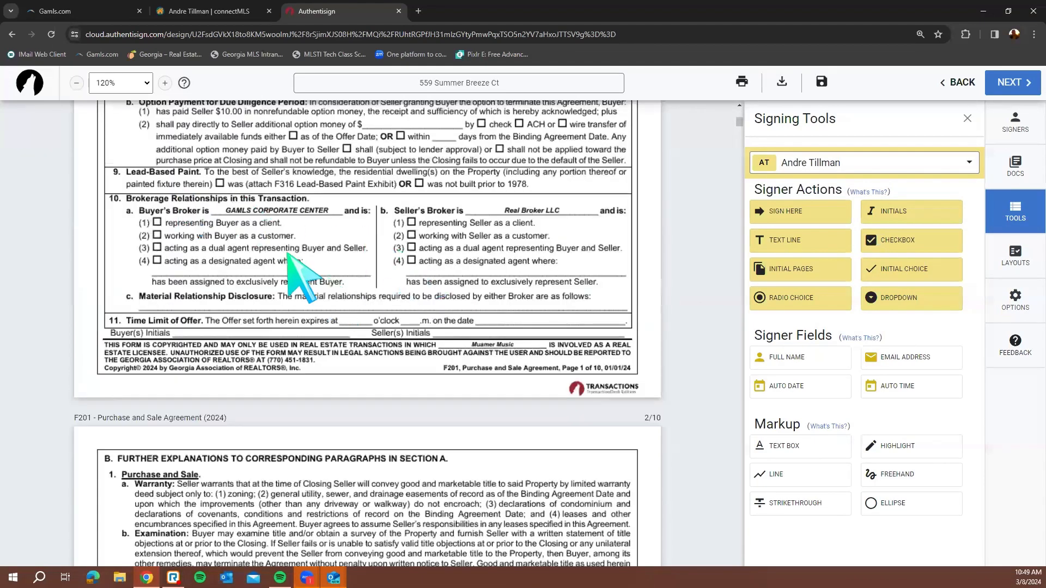
{"action": "scroll", "coordinate": [362, 298], "scroll_direction": "down", "scroll_amount": 18}
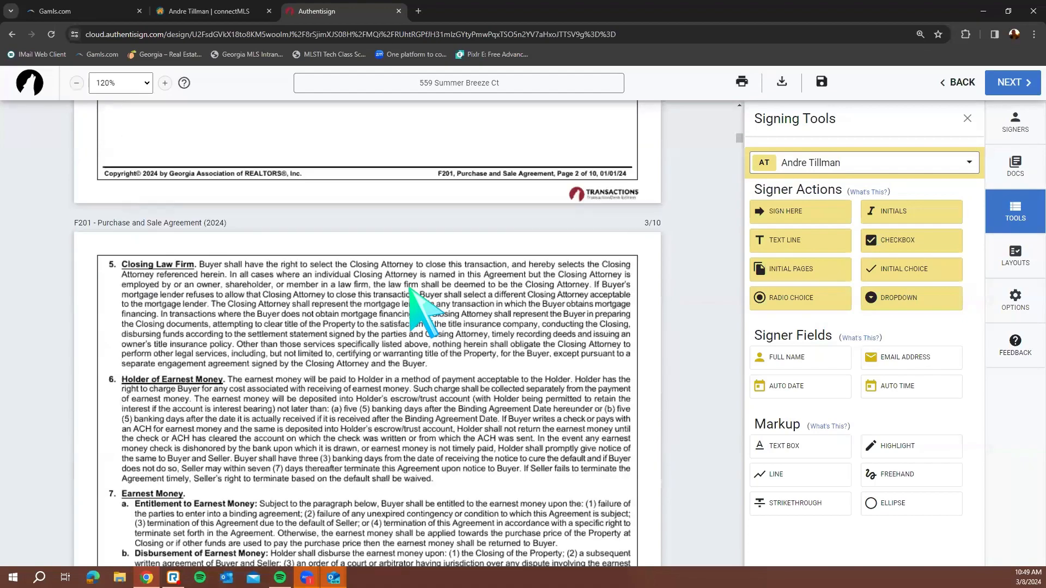
{"action": "scroll", "coordinate": [410, 289], "scroll_direction": "down", "scroll_amount": 20}
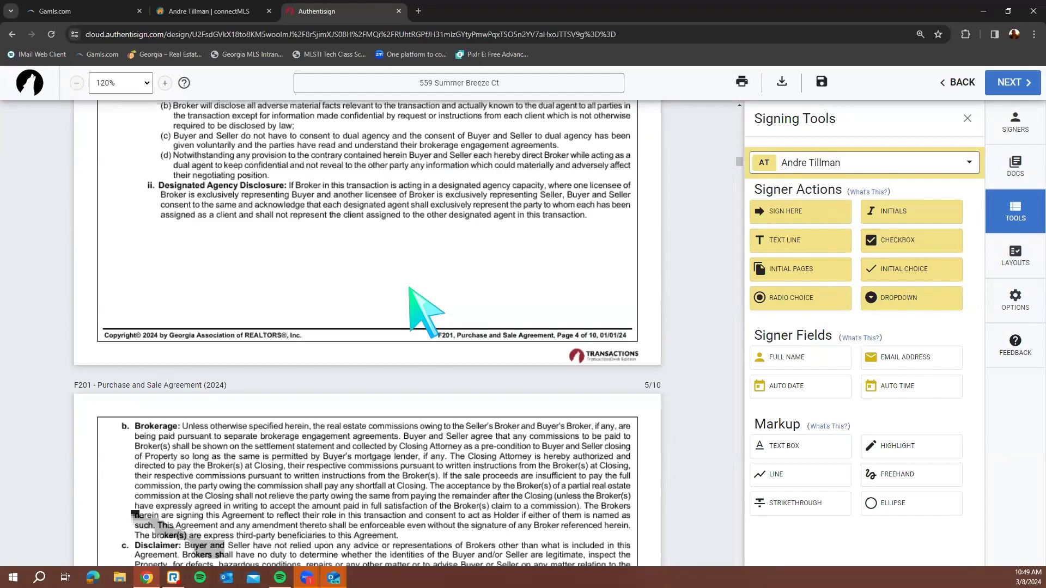
{"action": "scroll", "coordinate": [409, 289], "scroll_direction": "down", "scroll_amount": 20}
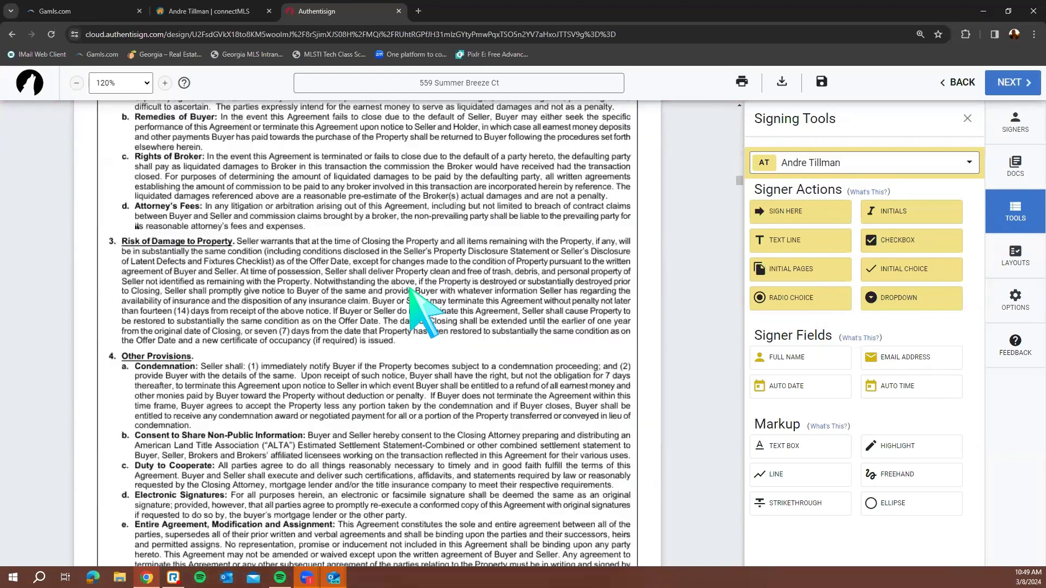
{"action": "scroll", "coordinate": [422, 311], "scroll_direction": "down", "scroll_amount": 20}
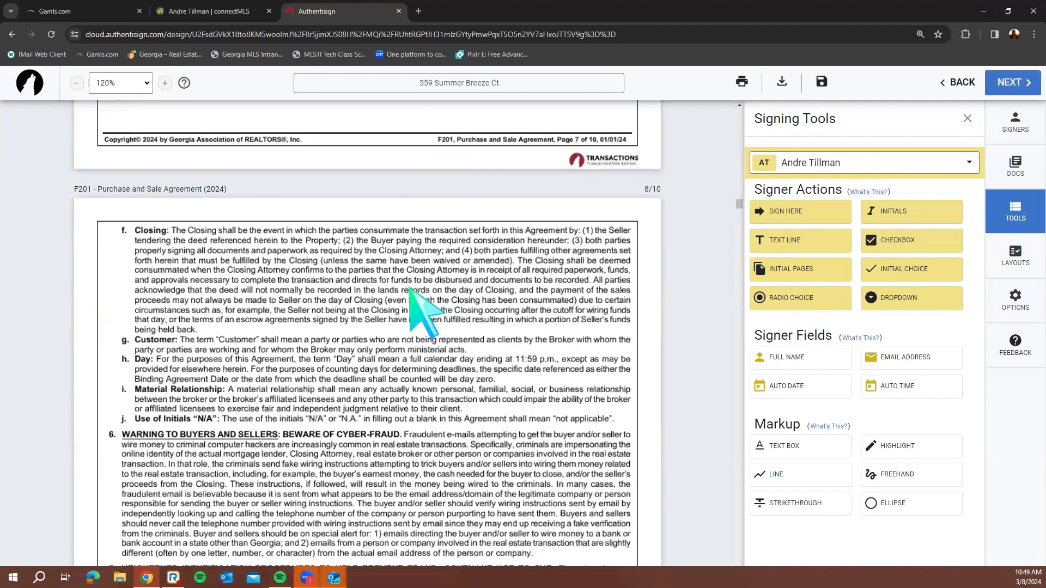
{"action": "scroll", "coordinate": [422, 311], "scroll_direction": "down", "scroll_amount": 20}
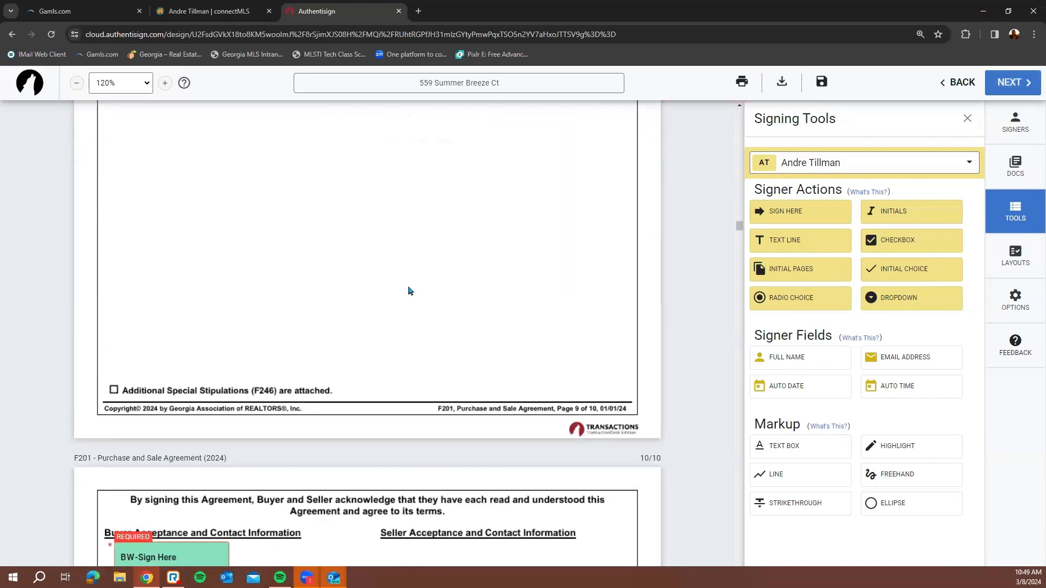
{"action": "scroll", "coordinate": [409, 290], "scroll_direction": "down", "scroll_amount": 3}
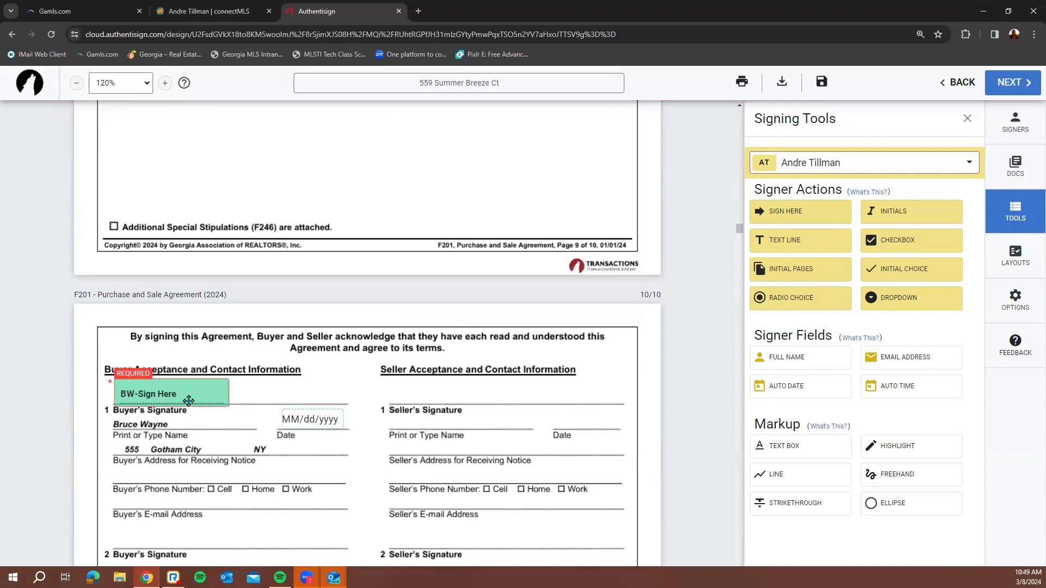
{"action": "scroll", "coordinate": [222, 416], "scroll_direction": "down", "scroll_amount": 5}
{"action": "scroll", "coordinate": [227, 252], "scroll_direction": "up", "scroll_amount": 4}
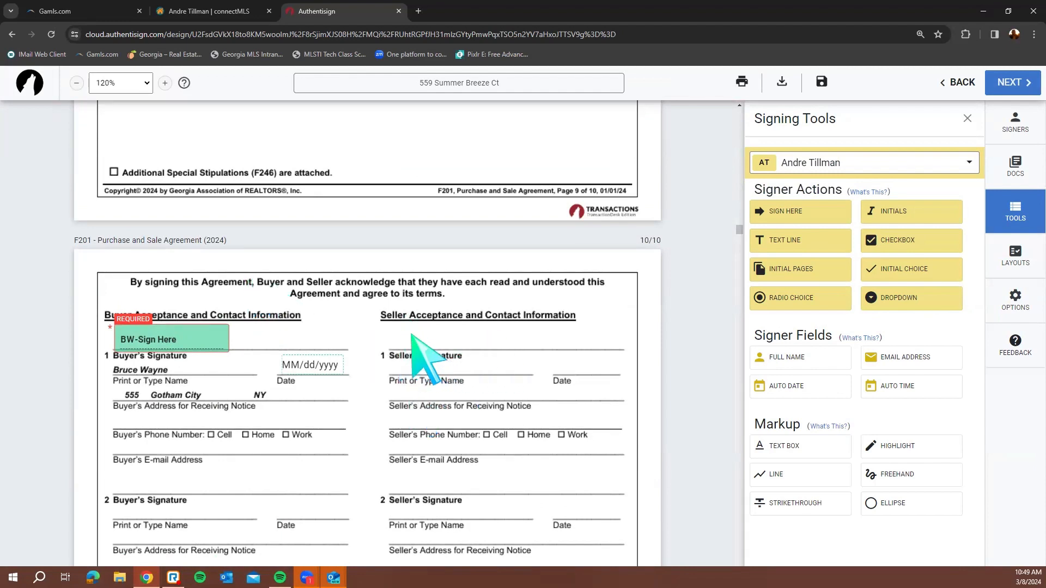
{"action": "left_click", "coordinate": [909, 162]}
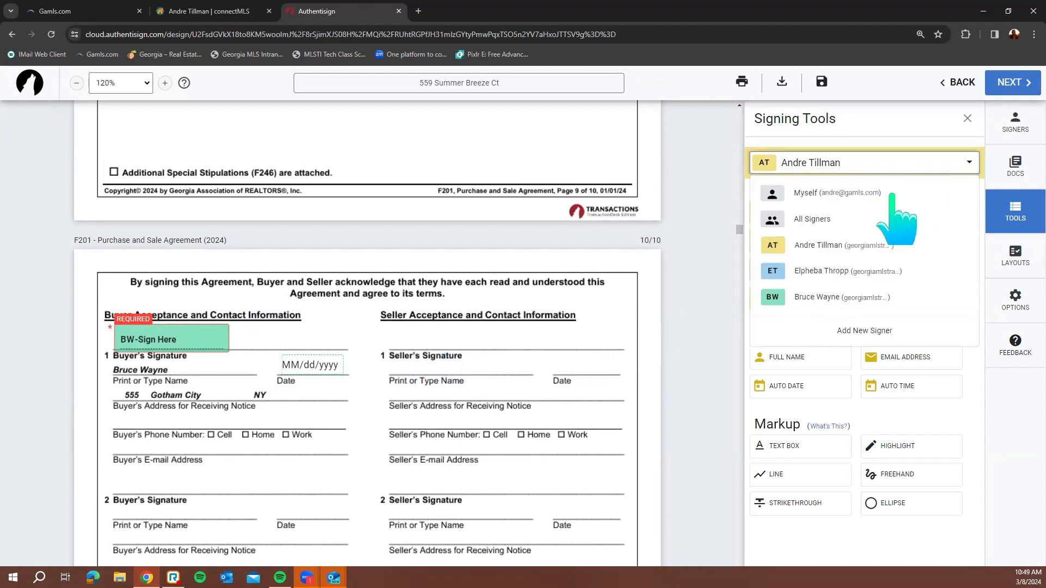
{"action": "left_click", "coordinate": [822, 246]}
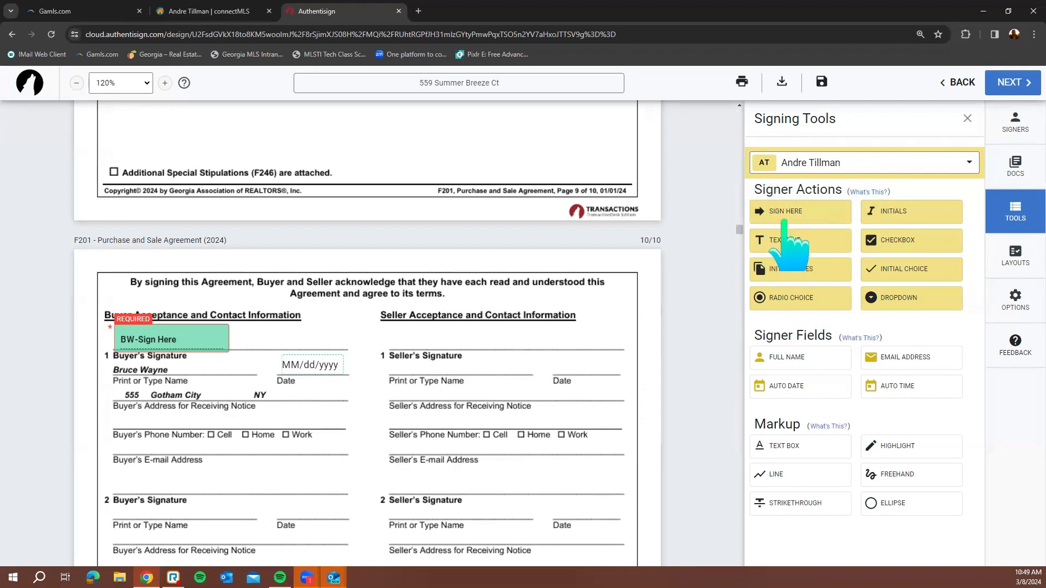
{"action": "left_click", "coordinate": [810, 218]}
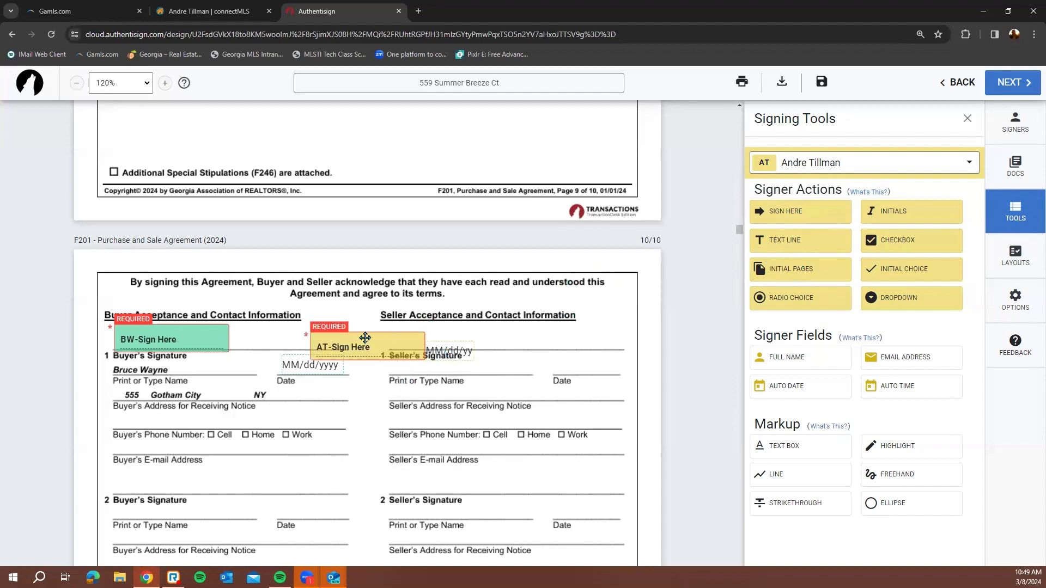
{"action": "mouse_move", "coordinate": [355, 346]}
{"action": "left_mouse_down"}
{"action": "mouse_move", "coordinate": [390, 333]}
{"action": "mouse_move", "coordinate": [443, 353]}
{"action": "left_mouse_up"}
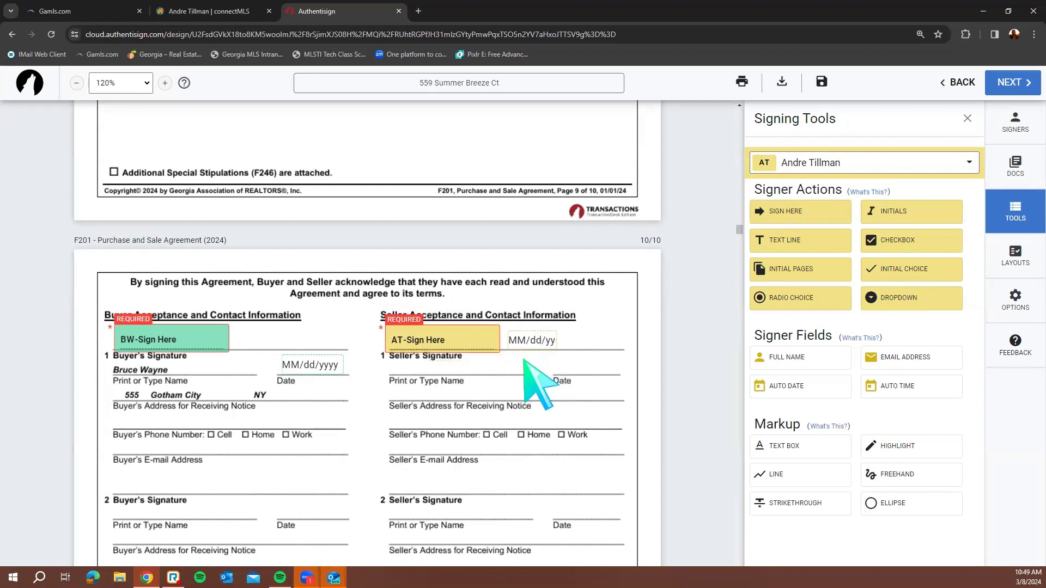
{"action": "left_click_drag", "start_coordinate": [464, 333], "coordinate": [468, 334]}
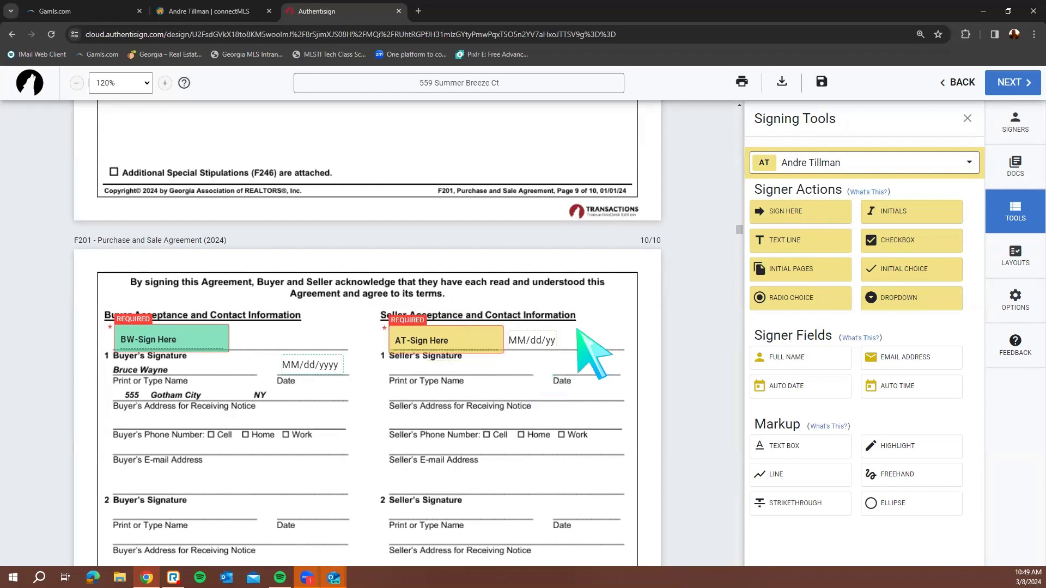
{"action": "left_click", "coordinate": [549, 333]}
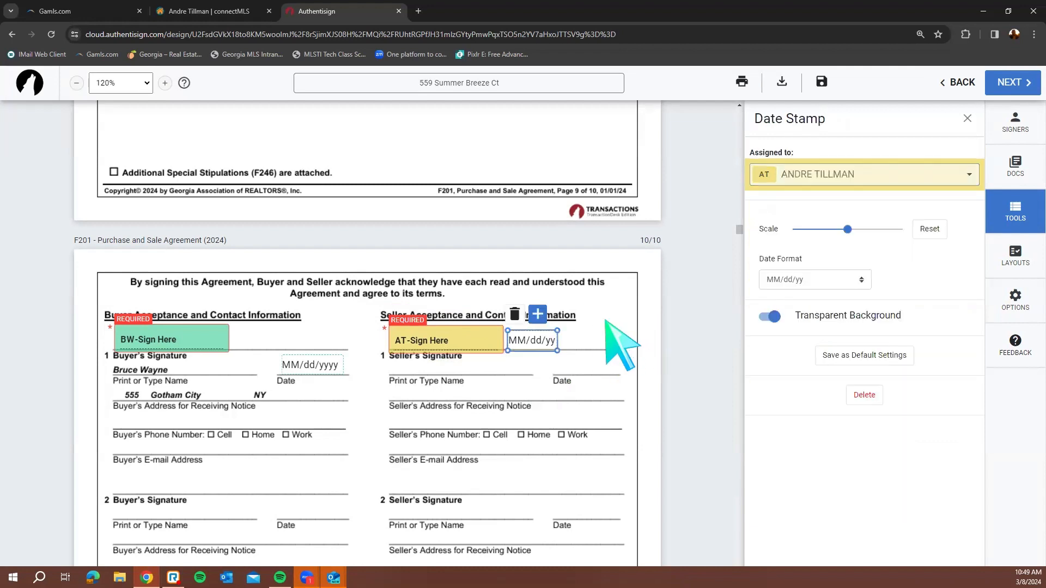
{"action": "left_click", "coordinate": [607, 322]}
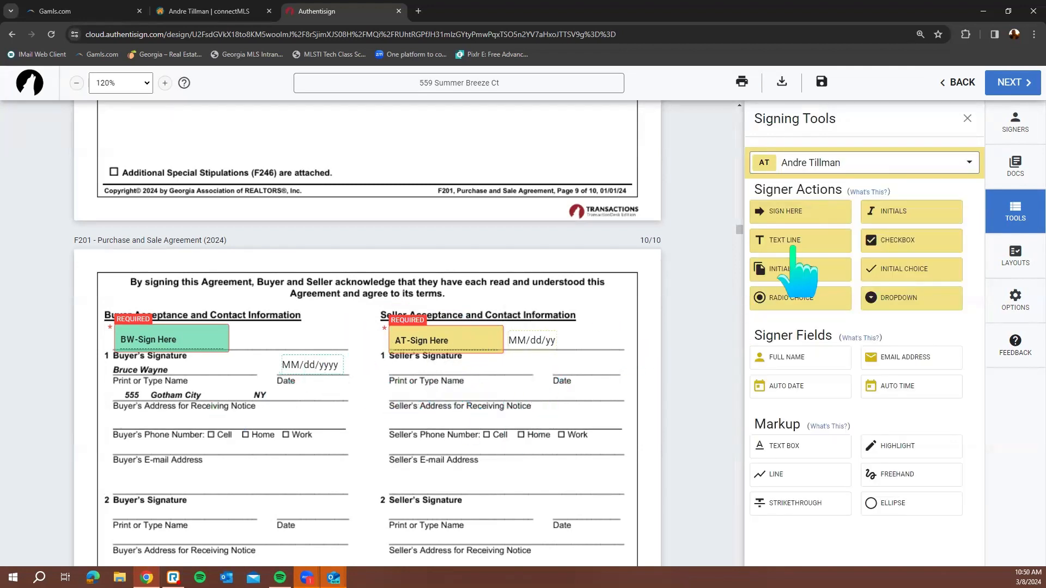
Switch the field owner to the buyer and put a required text field on the buyer's address line
{"action": "left_click", "coordinate": [827, 163]}
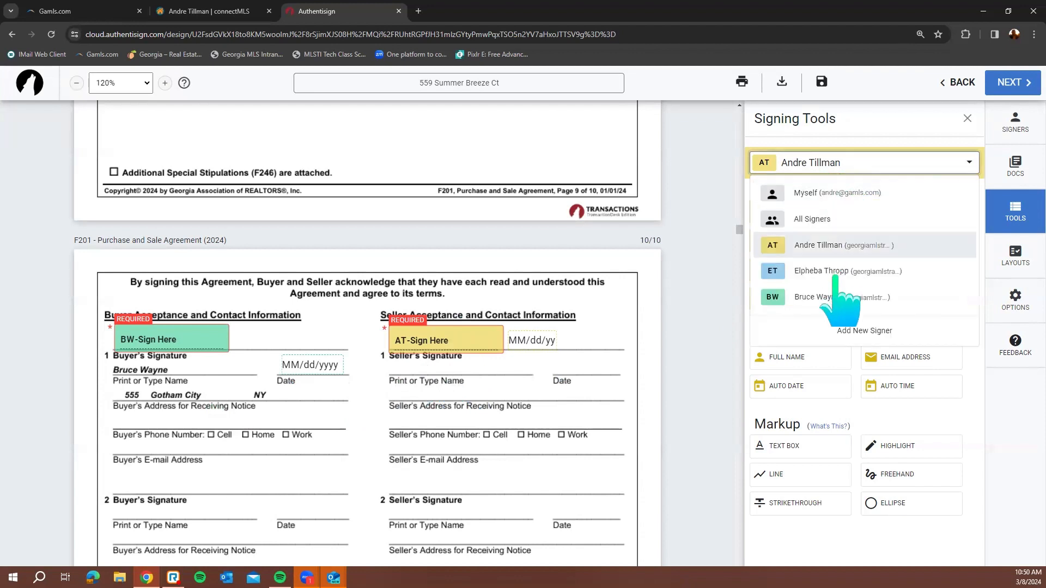
{"action": "left_click", "coordinate": [837, 297]}
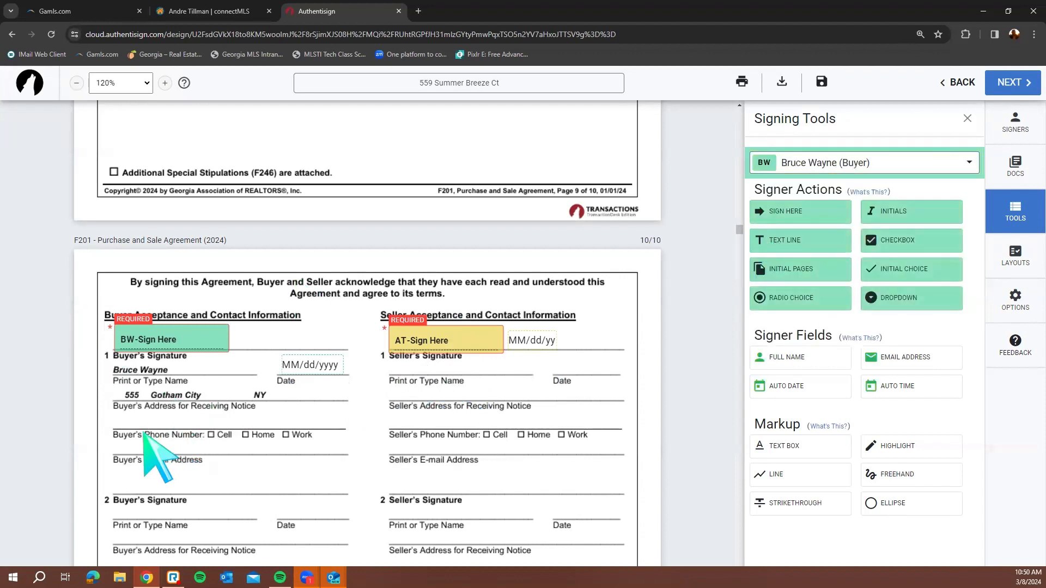
{"action": "left_click", "coordinate": [815, 243]}
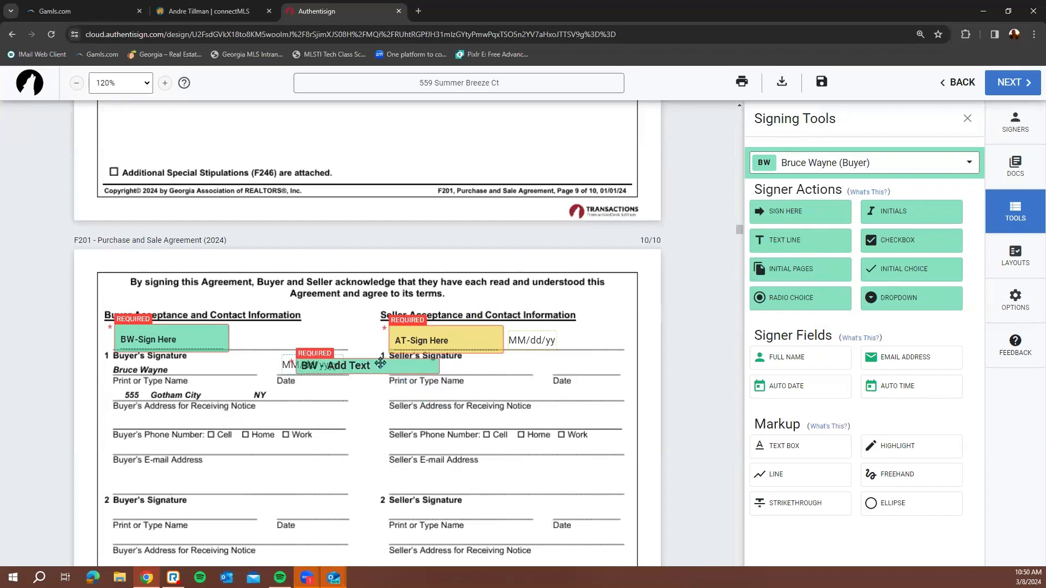
{"action": "left_click_drag", "start_coordinate": [381, 363], "coordinate": [187, 418]}
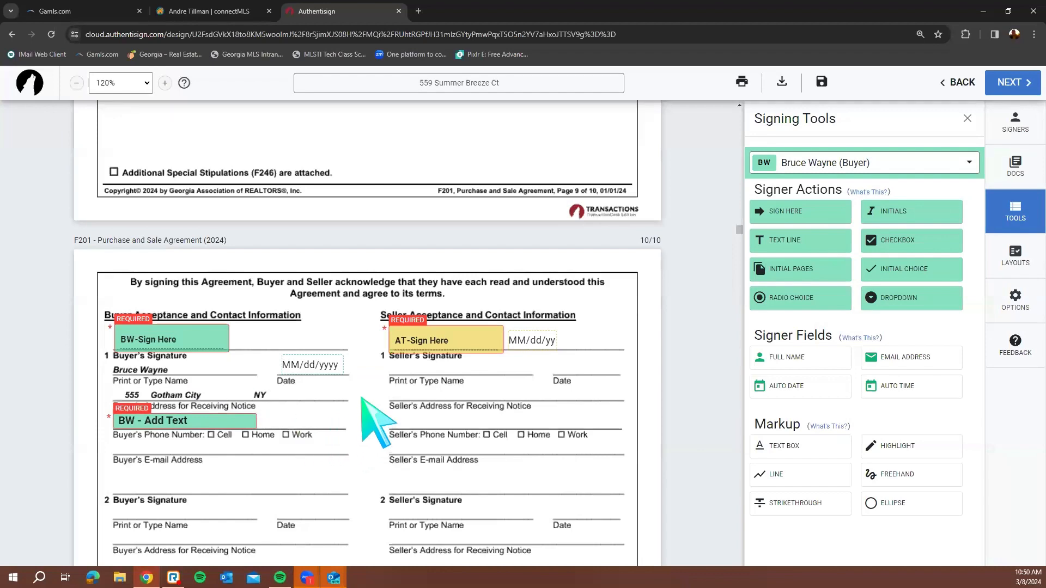
Scroll past F601, F407, F316 and the CB07 Mold Pamphlet to the 'Do you know the muffin man?' page
{"action": "scroll", "coordinate": [376, 423], "scroll_direction": "down", "scroll_amount": 20}
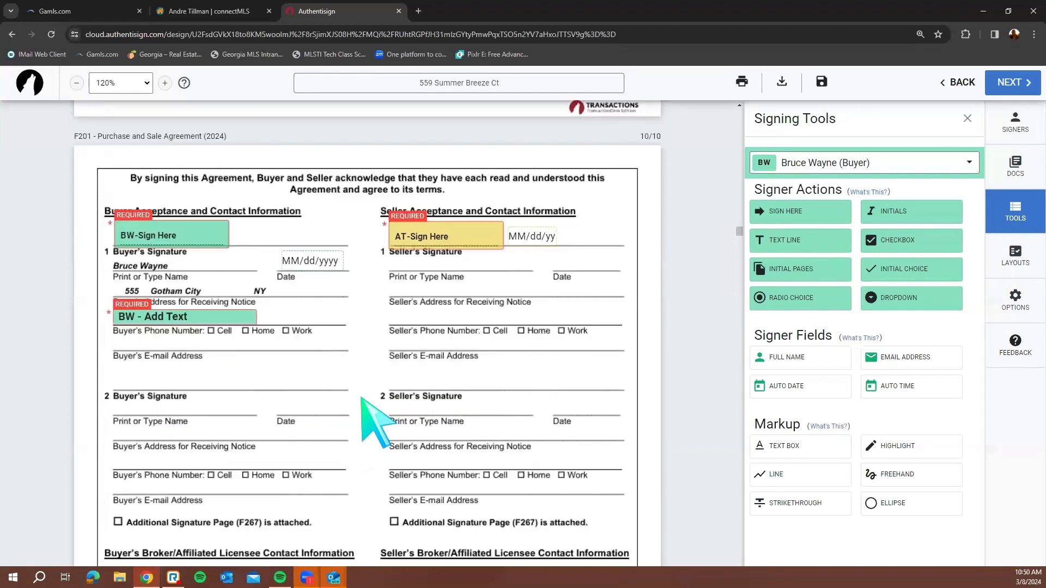
{"action": "scroll", "coordinate": [451, 404], "scroll_direction": "down", "scroll_amount": 20}
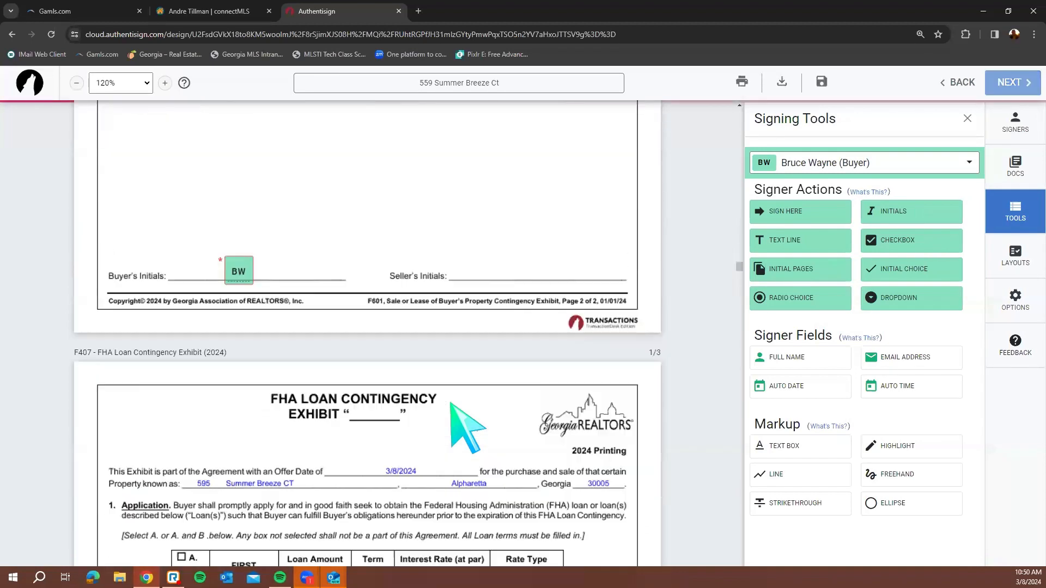
{"action": "scroll", "coordinate": [310, 474], "scroll_direction": "up", "scroll_amount": 15}
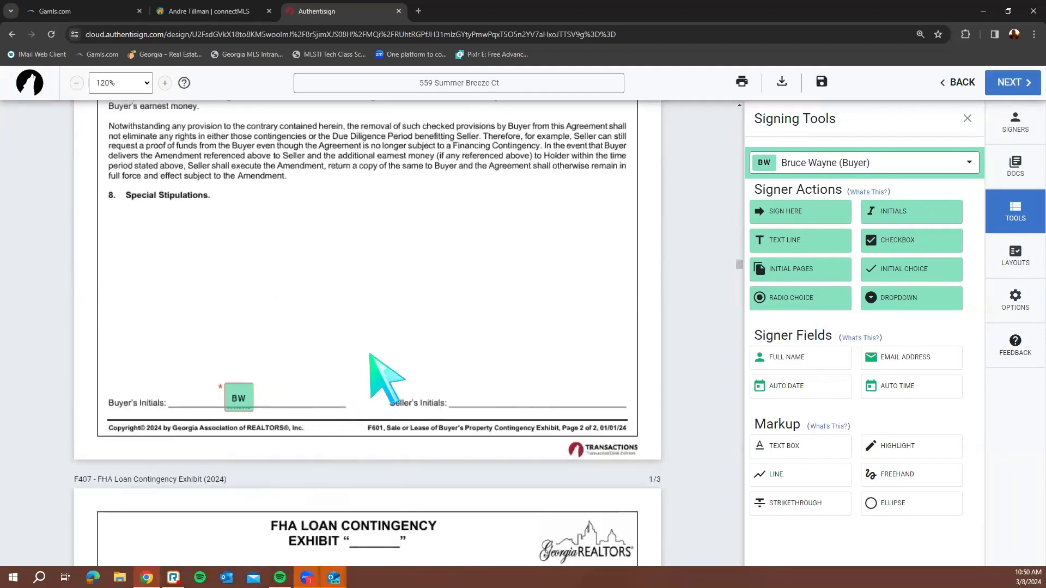
{"action": "scroll", "coordinate": [372, 352], "scroll_direction": "down", "scroll_amount": 8}
{"action": "scroll", "coordinate": [375, 355], "scroll_direction": "up", "scroll_amount": 14}
{"action": "scroll", "coordinate": [374, 382], "scroll_direction": "up", "scroll_amount": 10}
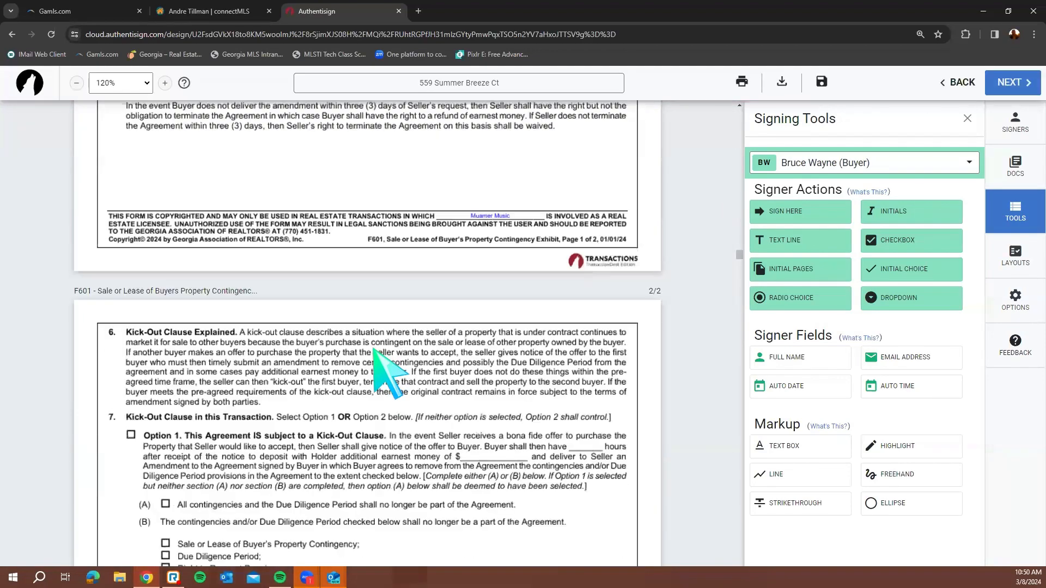
{"action": "scroll", "coordinate": [460, 334], "scroll_direction": "down", "scroll_amount": 3}
{"action": "scroll", "coordinate": [458, 330], "scroll_direction": "down", "scroll_amount": 15}
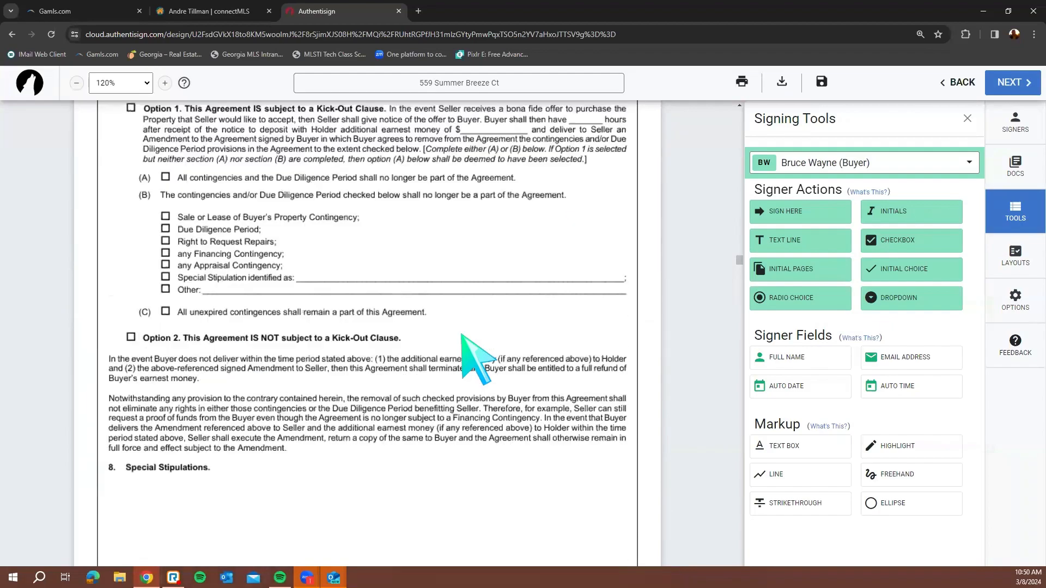
{"action": "scroll", "coordinate": [349, 362], "scroll_direction": "down", "scroll_amount": 20}
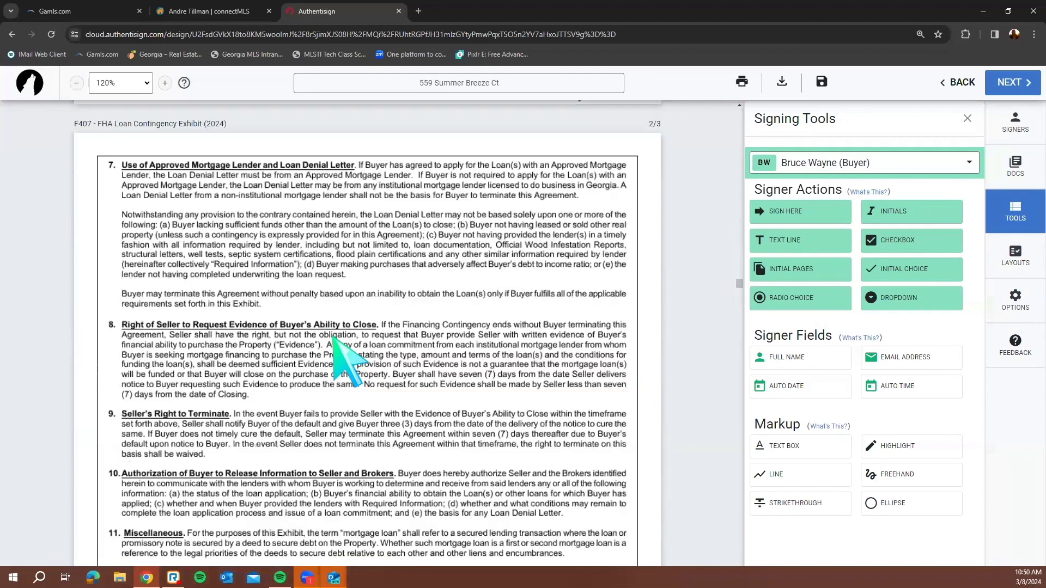
{"action": "scroll", "coordinate": [335, 342], "scroll_direction": "up", "scroll_amount": 4}
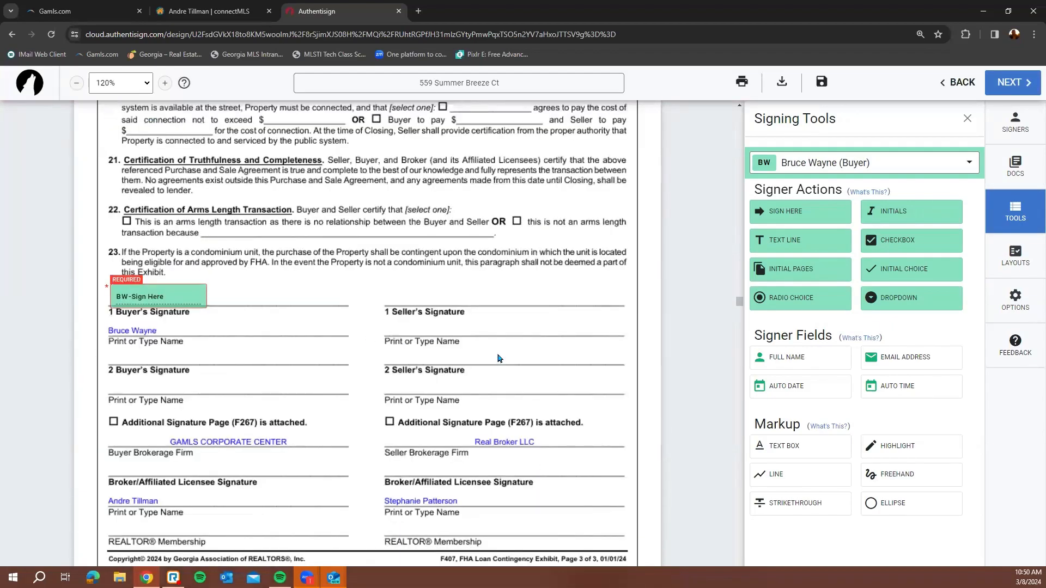
{"action": "scroll", "coordinate": [171, 229], "scroll_direction": "down", "scroll_amount": 1}
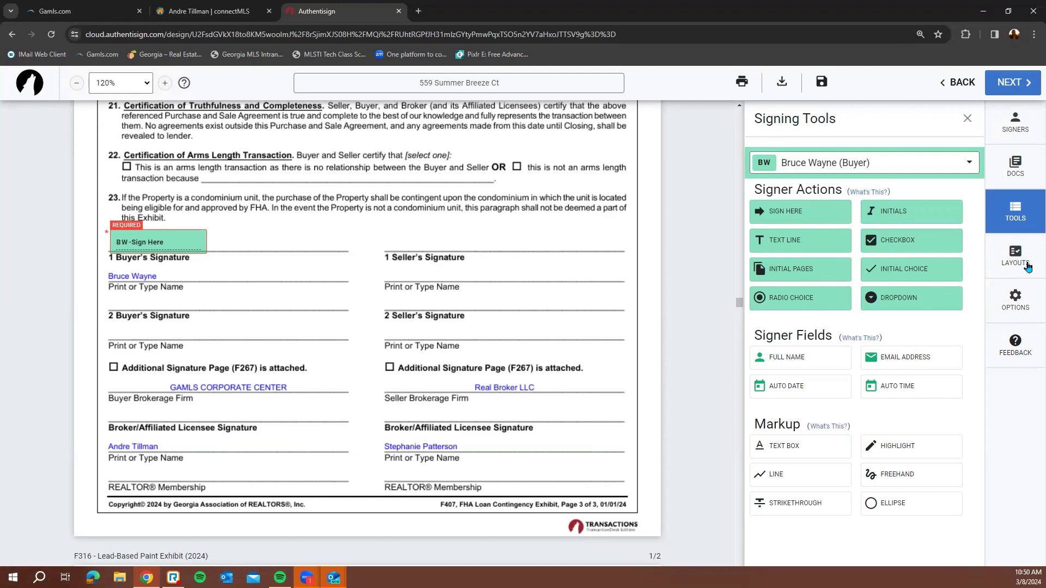
{"action": "scroll", "coordinate": [531, 324], "scroll_direction": "down", "scroll_amount": 15}
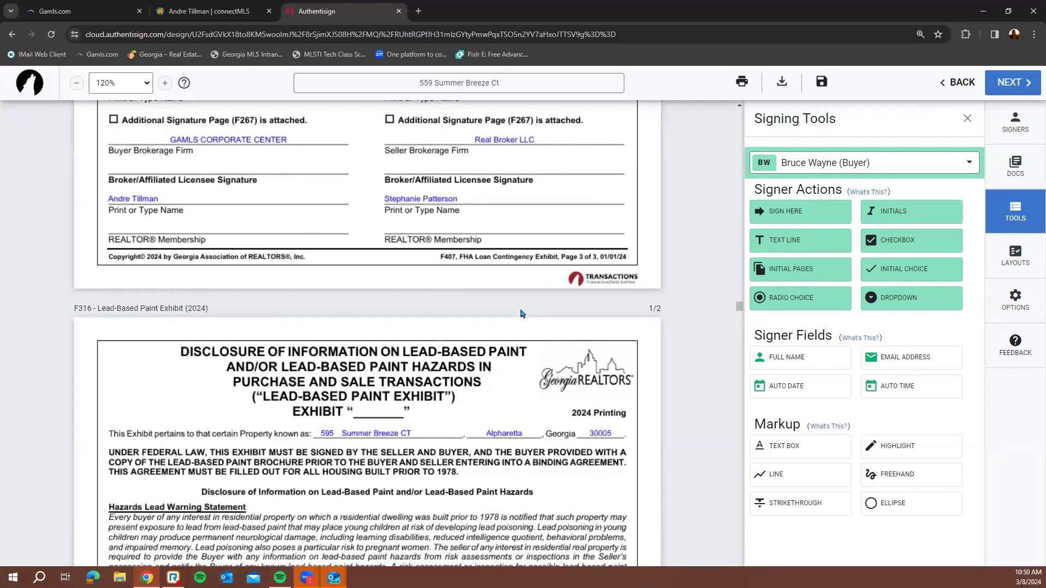
{"action": "scroll", "coordinate": [523, 316], "scroll_direction": "down", "scroll_amount": 20}
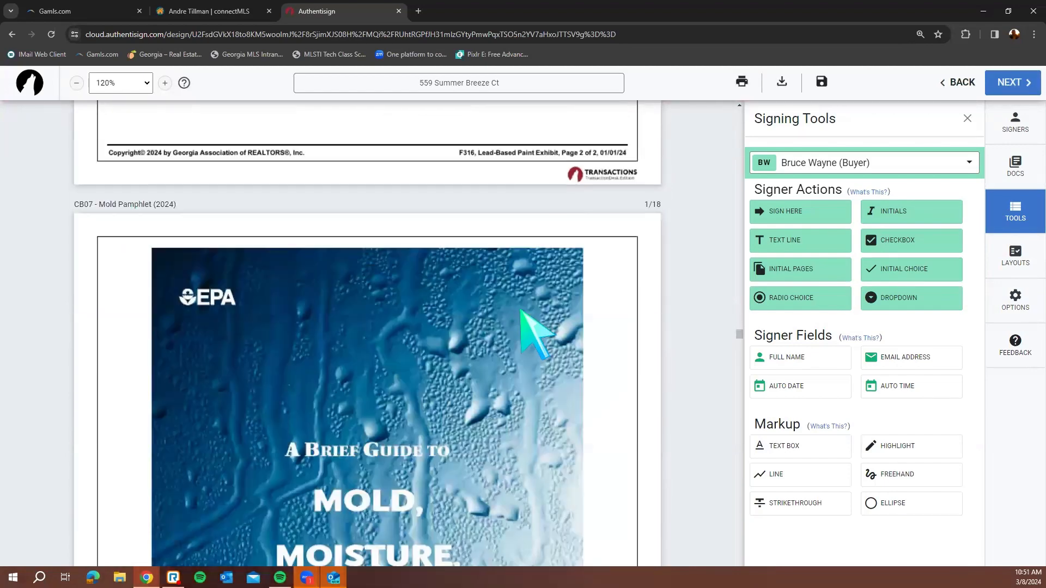
{"action": "scroll", "coordinate": [711, 398], "scroll_direction": "down", "scroll_amount": 20}
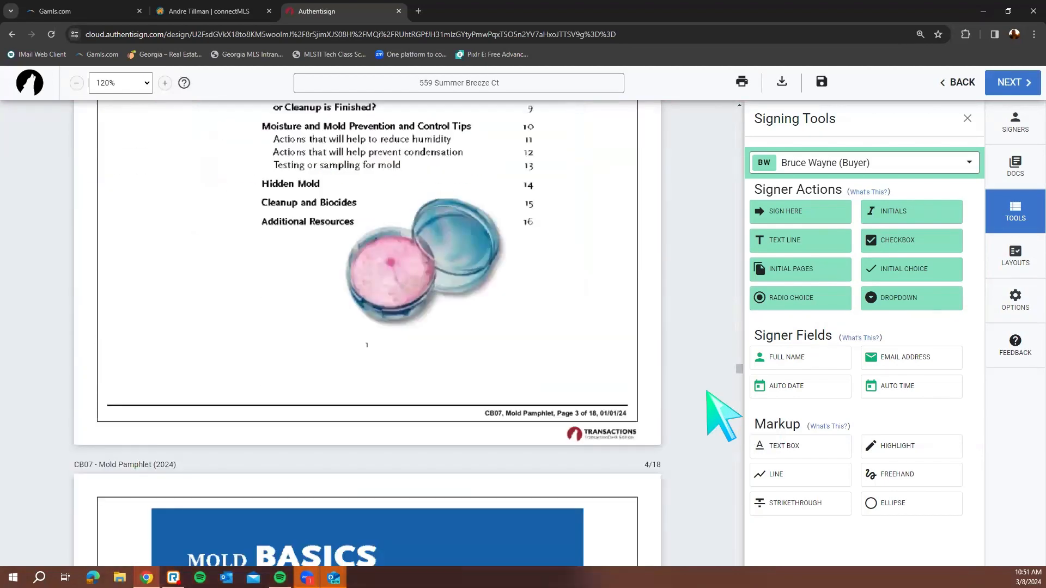
{"action": "scroll", "coordinate": [709, 392], "scroll_direction": "down", "scroll_amount": 20}
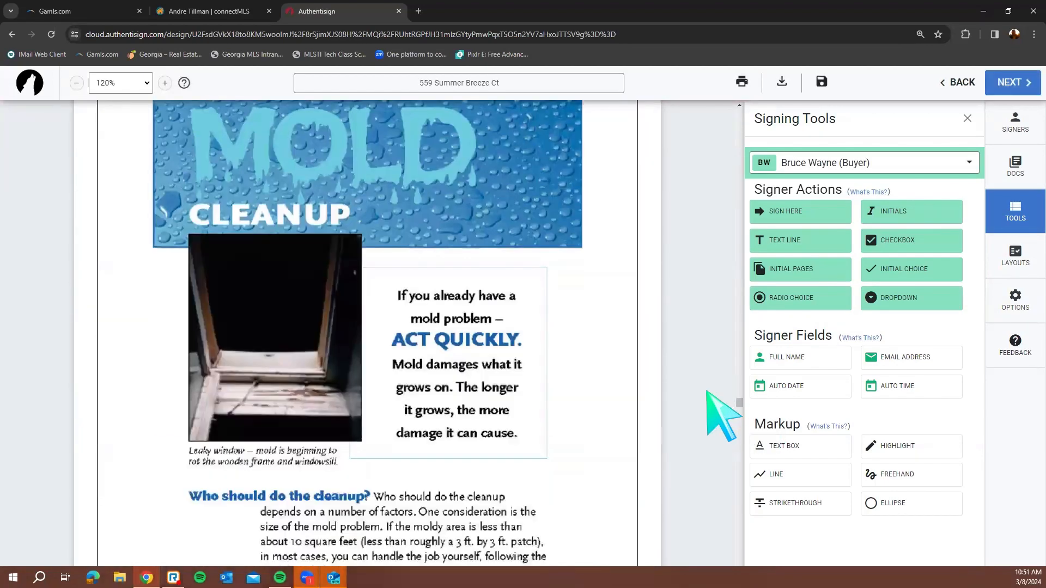
{"action": "scroll", "coordinate": [723, 415], "scroll_direction": "down", "scroll_amount": 20}
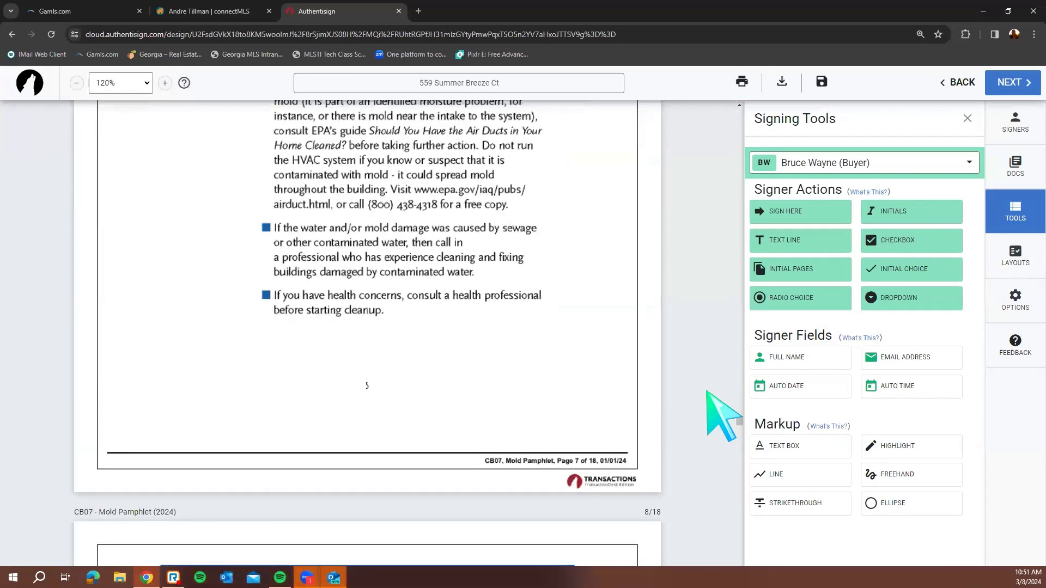
{"action": "scroll", "coordinate": [708, 398], "scroll_direction": "down", "scroll_amount": 12}
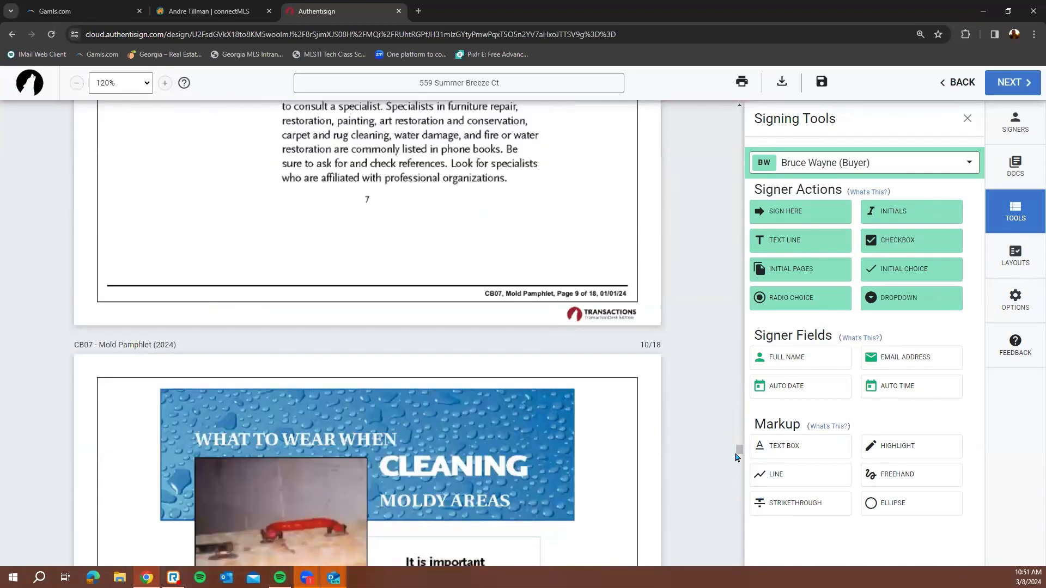
{"action": "left_click_drag", "start_coordinate": [738, 459], "coordinate": [709, 546]}
{"action": "scroll", "coordinate": [710, 546], "scroll_direction": "down", "scroll_amount": 12}
{"action": "scroll", "coordinate": [710, 545], "scroll_direction": "up", "scroll_amount": 3}
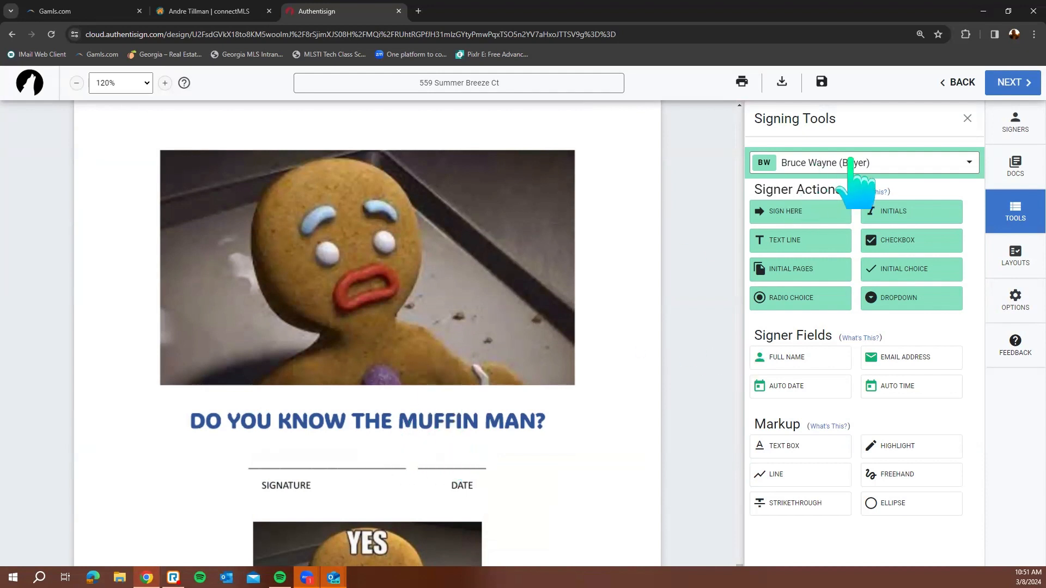
Drop a SIGN HERE field on the SIGNATURE line and an MM/dd/yy date field on DATE
{"action": "mouse_move", "coordinate": [801, 216]}
{"action": "left_mouse_down"}
{"action": "mouse_move", "coordinate": [374, 351]}
{"action": "mouse_move", "coordinate": [327, 349]}
{"action": "mouse_move", "coordinate": [309, 443]}
{"action": "left_mouse_up"}
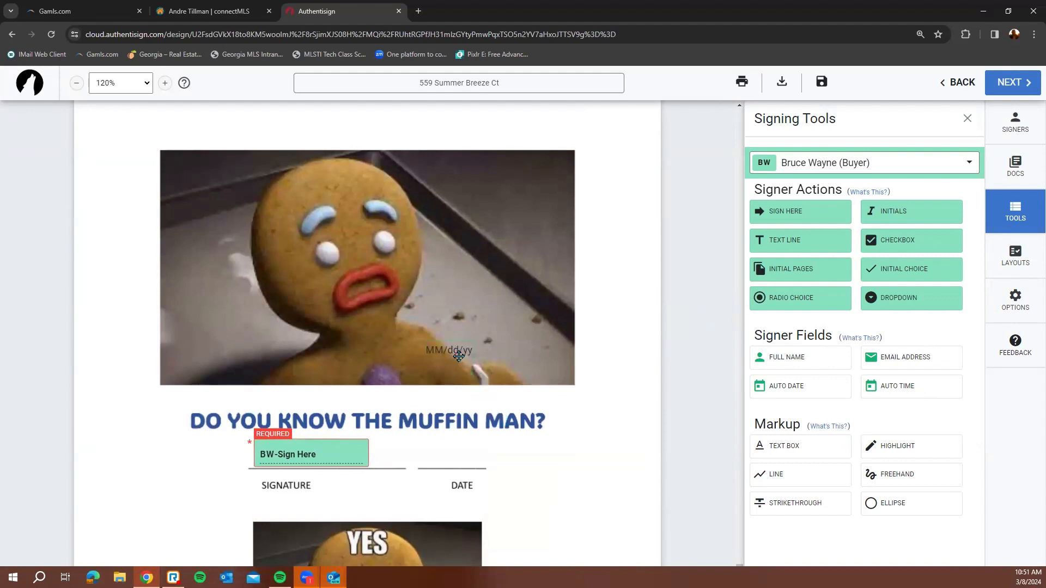
{"action": "left_click_drag", "start_coordinate": [455, 353], "coordinate": [449, 433]}
{"action": "scroll", "coordinate": [446, 442], "scroll_direction": "down", "scroll_amount": 4}
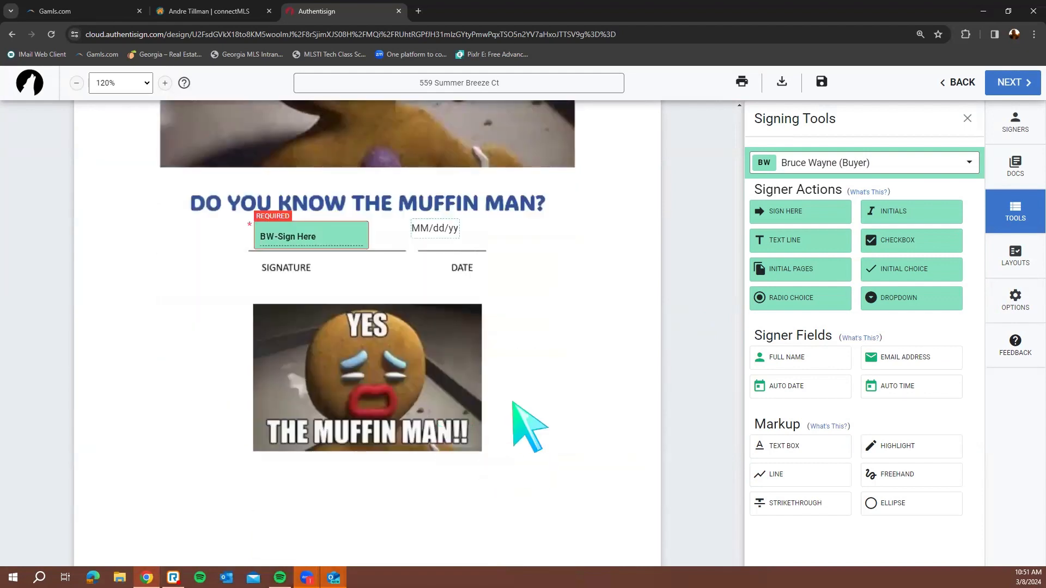
{"action": "scroll", "coordinate": [490, 392], "scroll_direction": "up", "scroll_amount": 3}
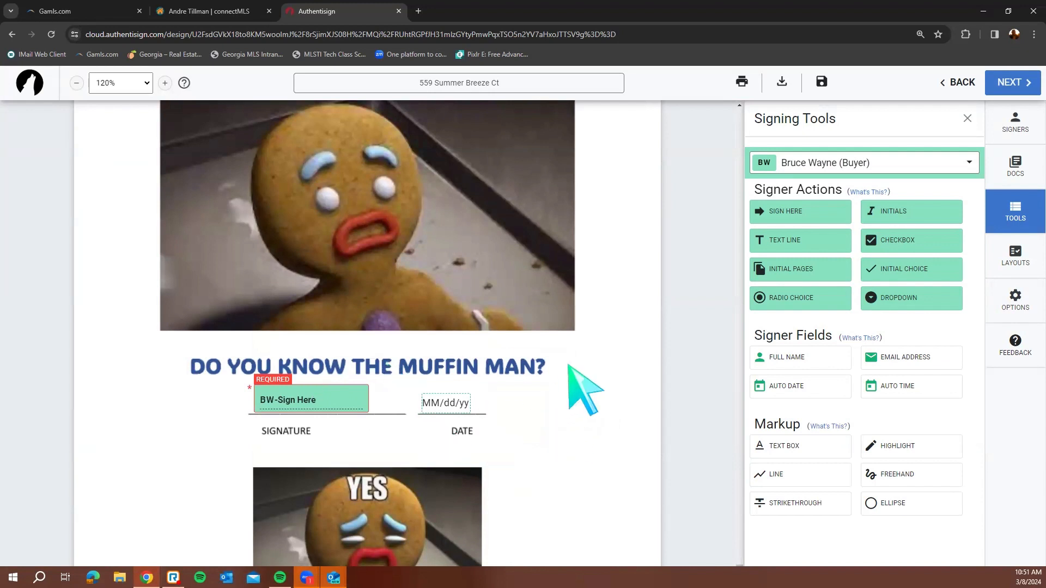
{"action": "scroll", "coordinate": [599, 384], "scroll_direction": "down", "scroll_amount": 3}
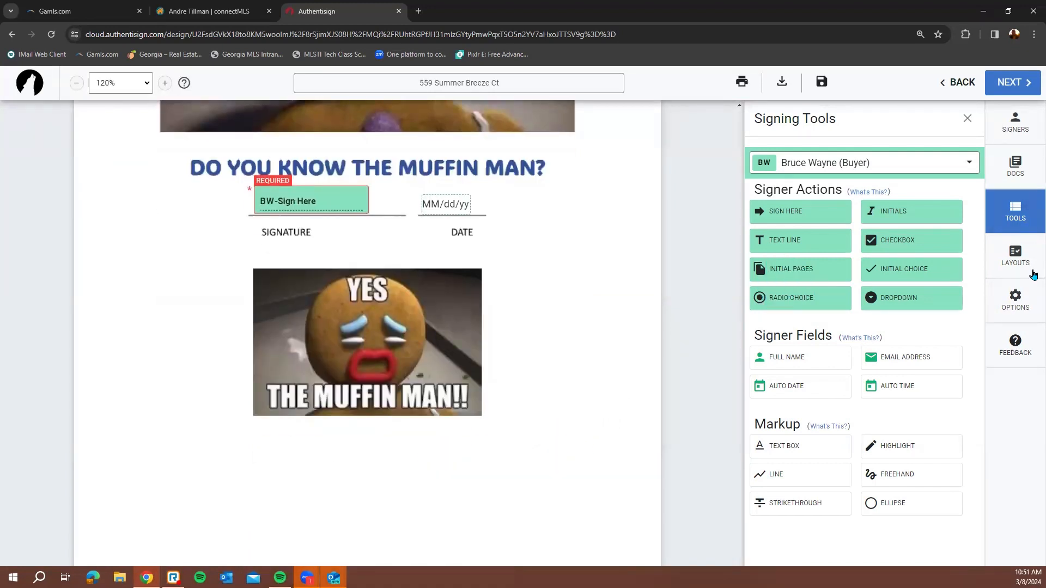
{"action": "scroll", "coordinate": [677, 316], "scroll_direction": "up", "scroll_amount": 2}
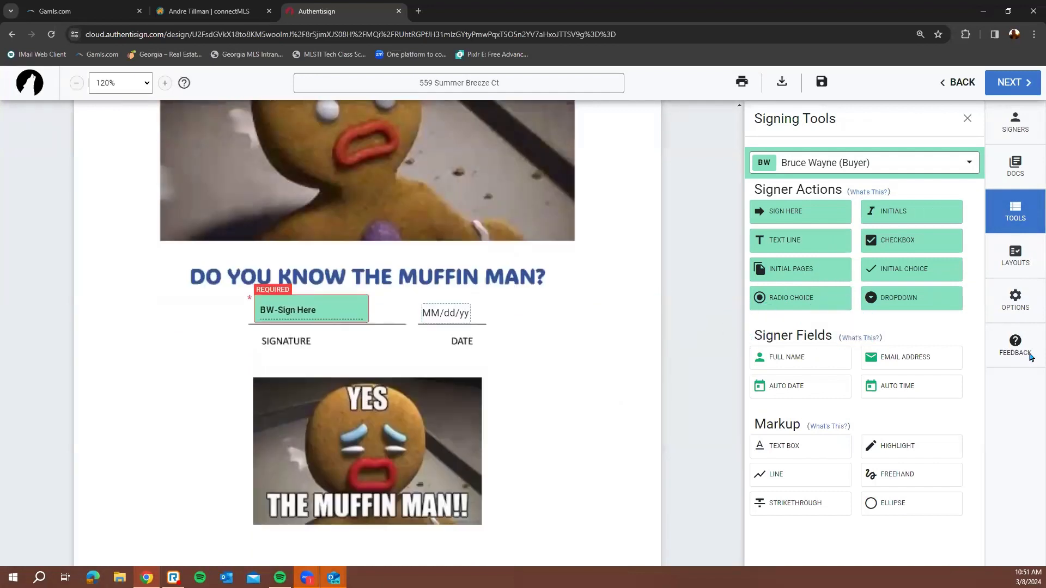
Try the hand-drawn option in the signature creation dialog, then close it without saving
{"action": "left_click", "coordinate": [1014, 301]}
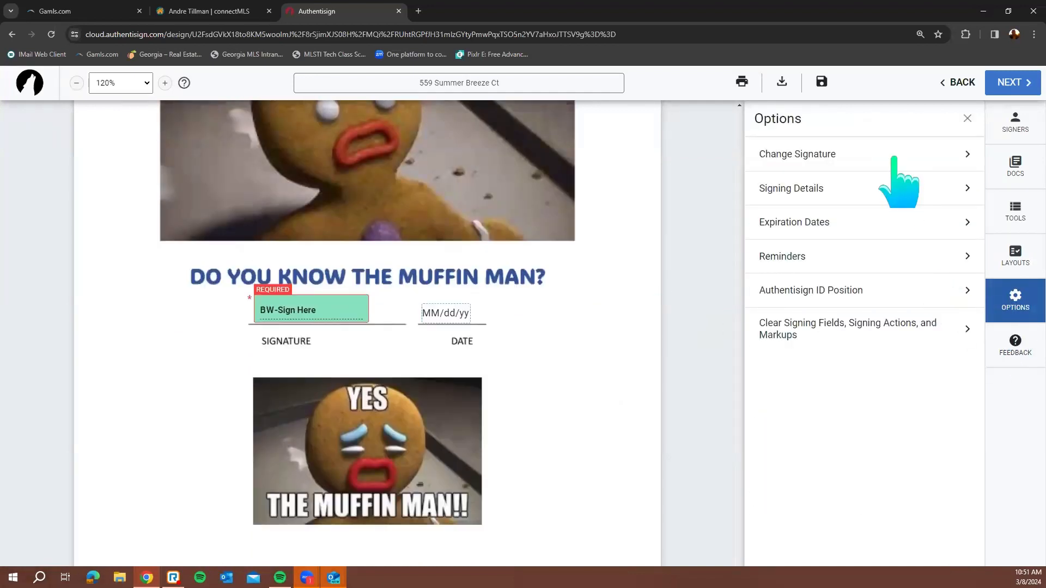
{"action": "left_click", "coordinate": [894, 156]}
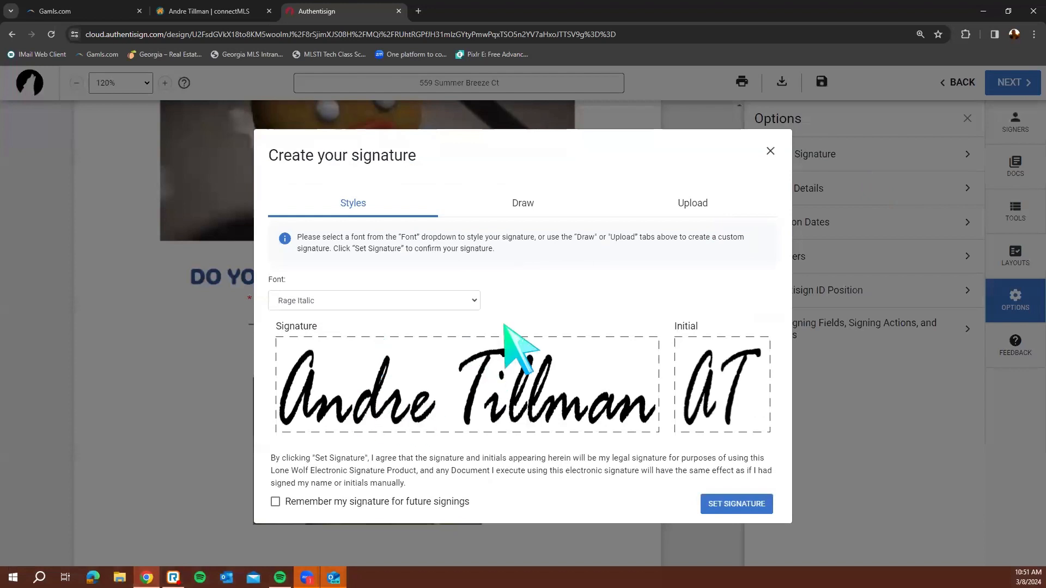
{"action": "left_click", "coordinate": [517, 206]}
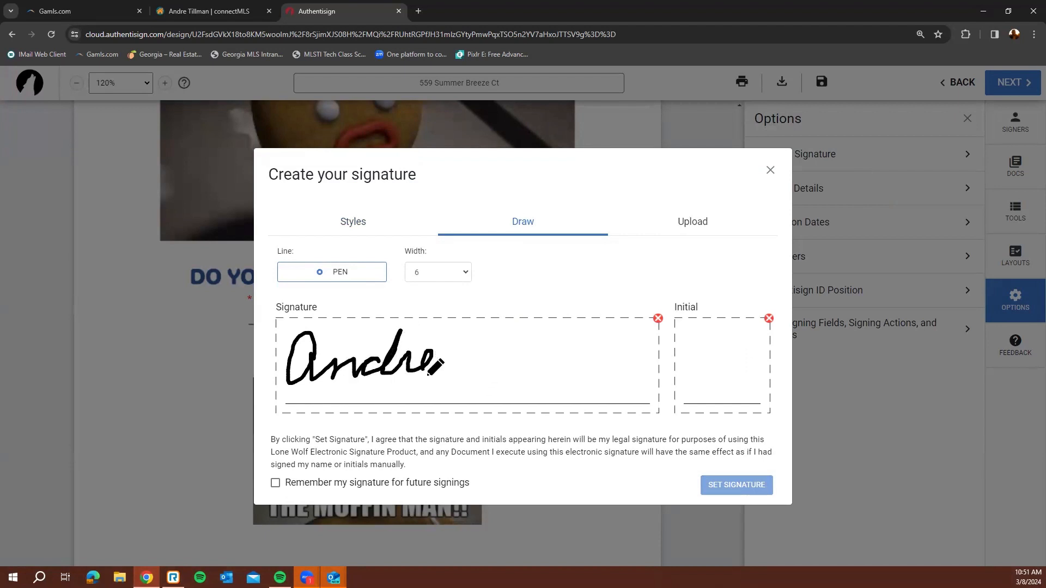
{"action": "left_click", "coordinate": [770, 171]}
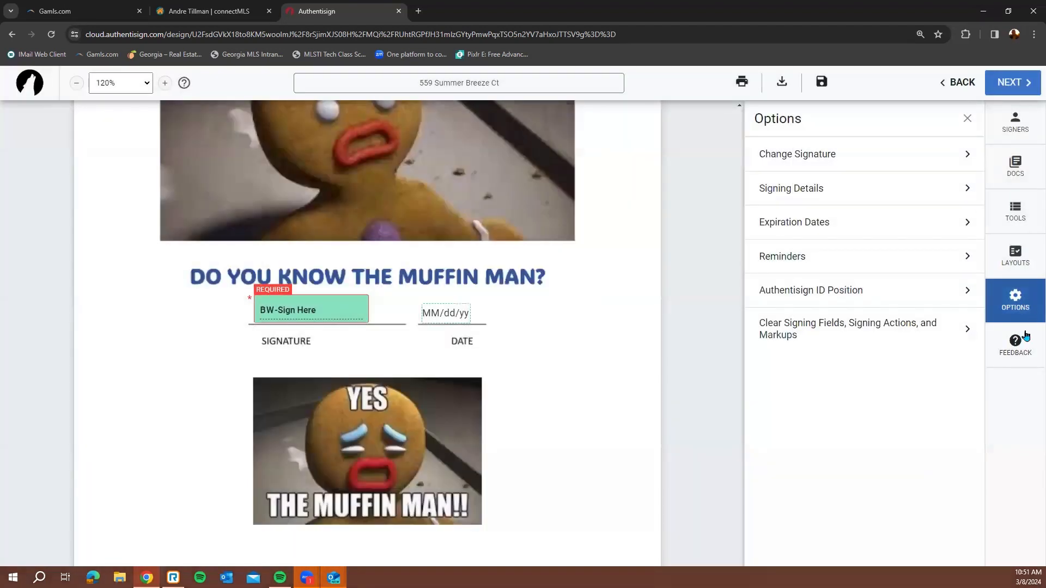
Review expiration, daily 9 AM reminders, ID position and field-clearing options, then return to signers
{"action": "left_click", "coordinate": [874, 185]}
{"action": "left_click", "coordinate": [519, 224]}
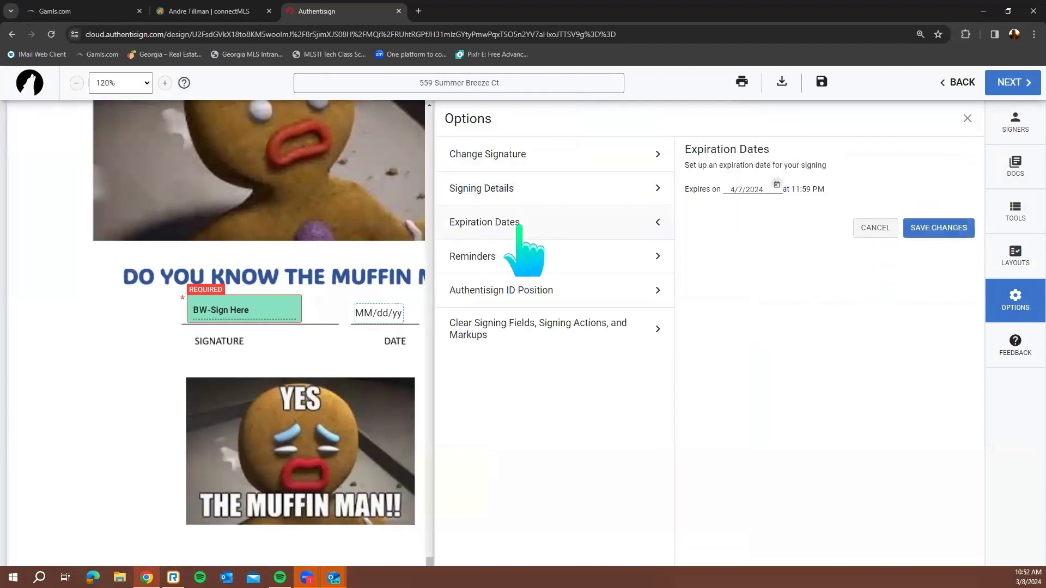
{"action": "left_click", "coordinate": [557, 255]}
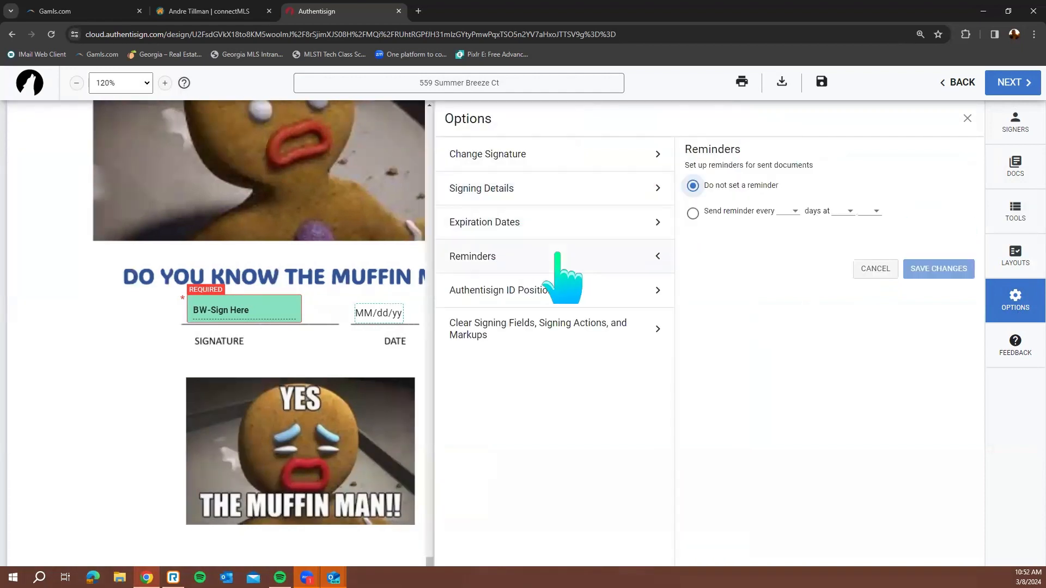
{"action": "left_click", "coordinate": [693, 213]}
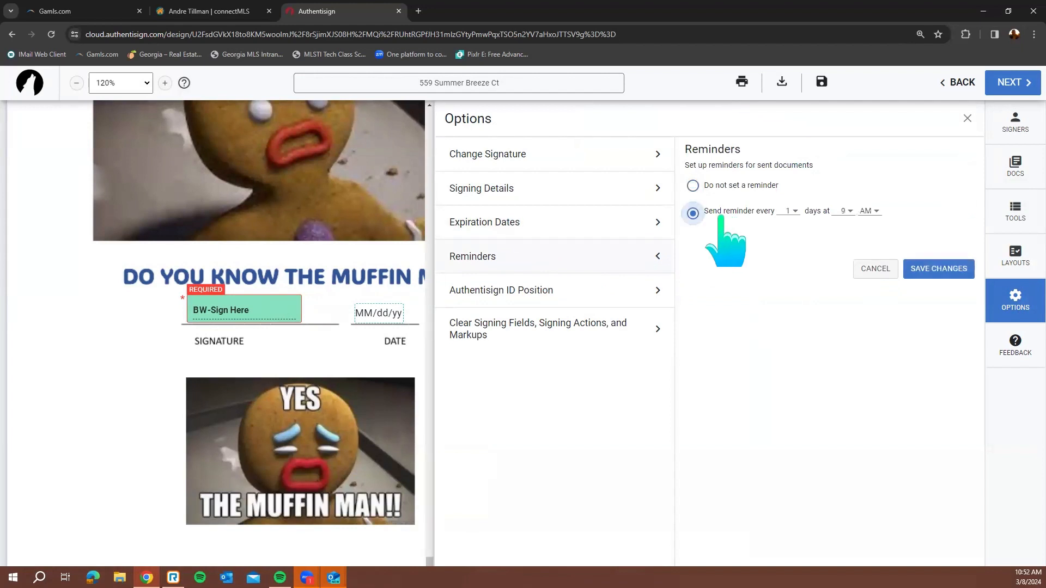
{"action": "left_click", "coordinate": [603, 300]}
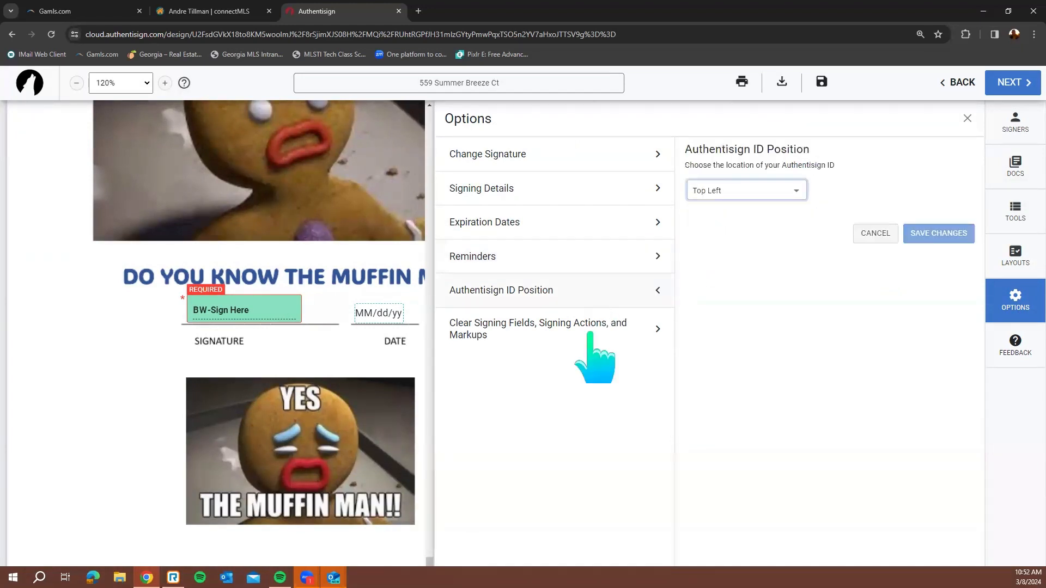
{"action": "left_click", "coordinate": [589, 331]}
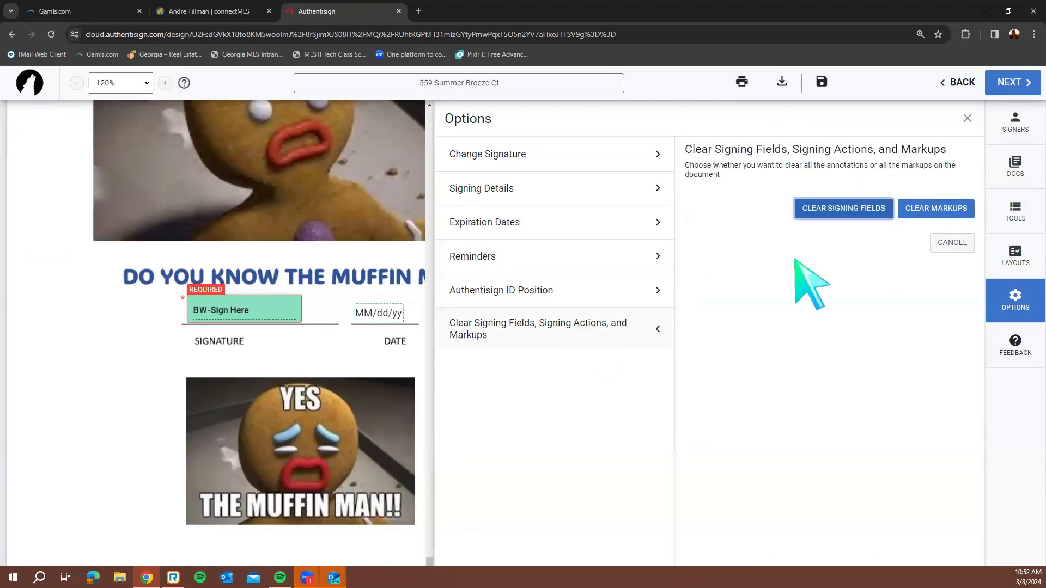
{"action": "left_click", "coordinate": [1019, 130]}
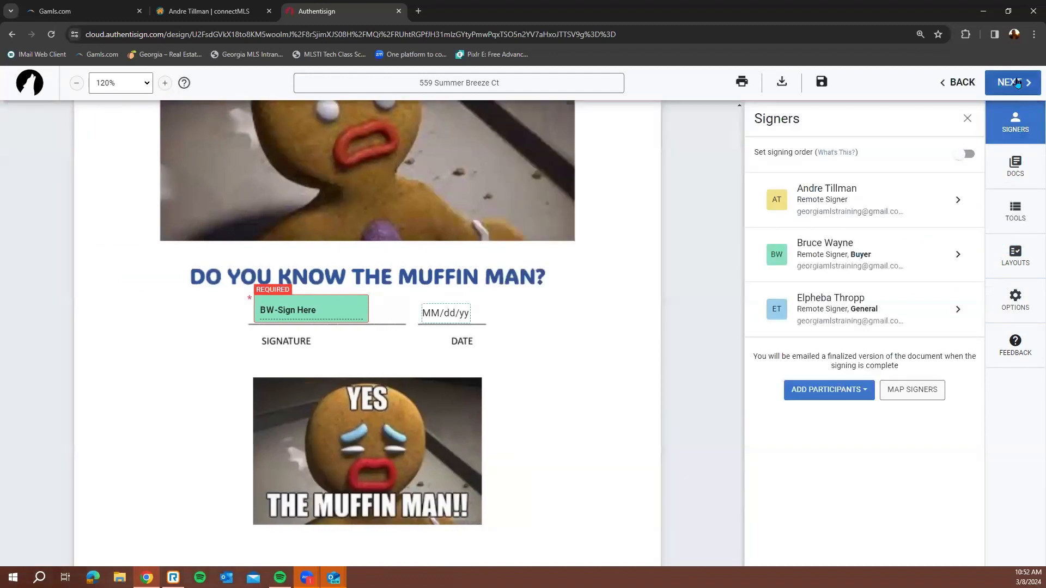
Add a Dropdown field for the General-role signer, then delete it and dismiss the warning
{"action": "left_click", "coordinate": [1016, 84]}
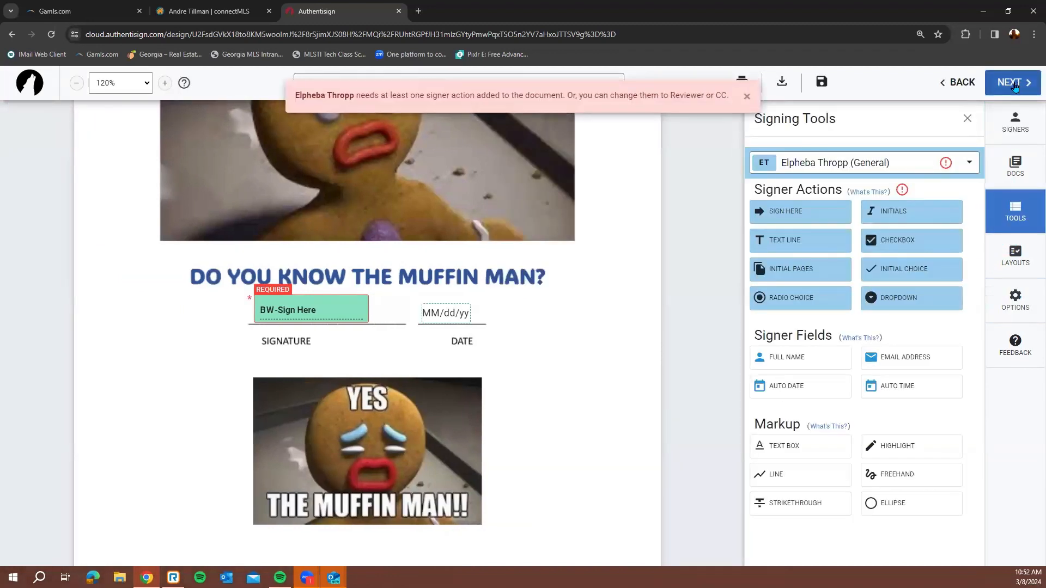
{"action": "left_click", "coordinate": [907, 164]}
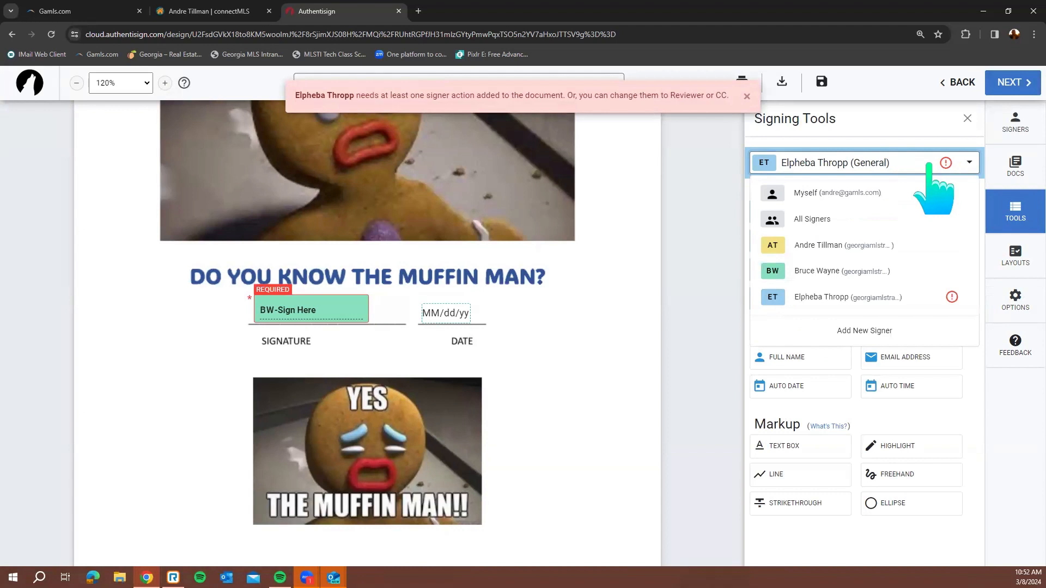
{"action": "left_click", "coordinate": [905, 291]}
{"action": "left_click", "coordinate": [904, 292]}
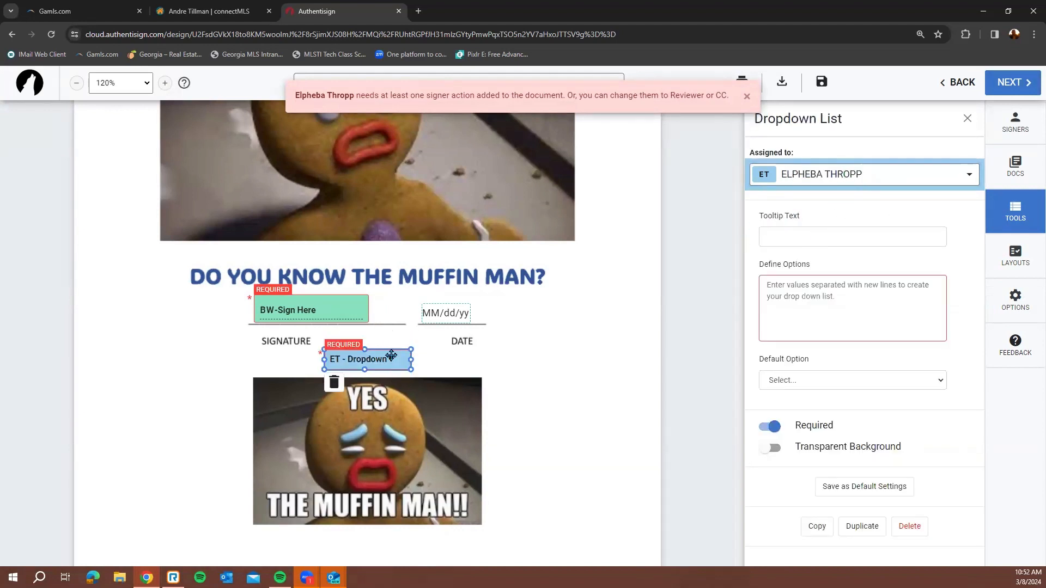
{"action": "left_click_drag", "start_coordinate": [391, 355], "coordinate": [485, 345]}
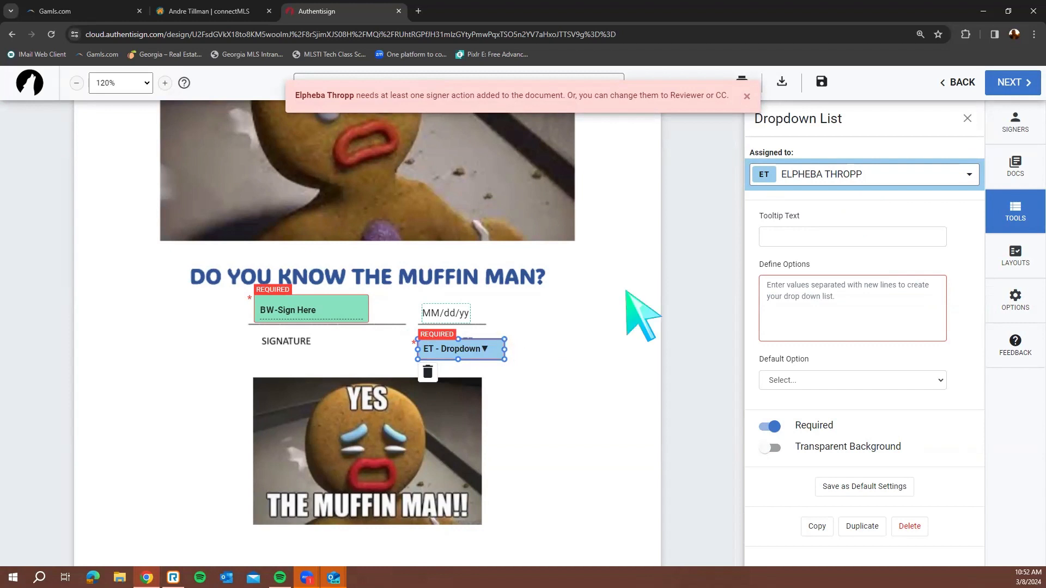
{"action": "key", "text": "Delete"}
{"action": "left_click", "coordinate": [747, 96]}
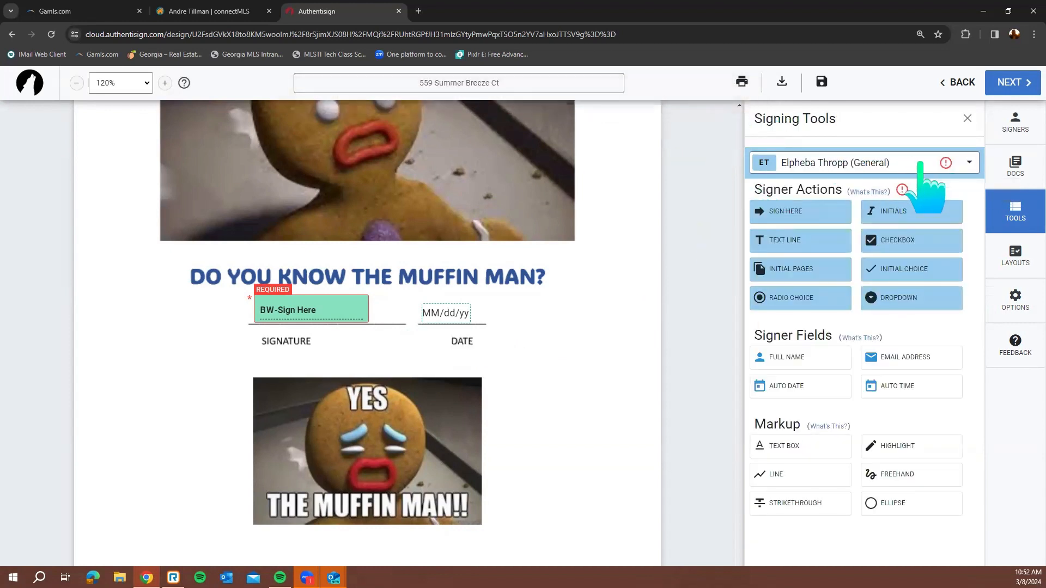
Change the General-role signer's participant type to CC and save it
{"action": "left_click", "coordinate": [922, 167]}
{"action": "left_click", "coordinate": [900, 297]}
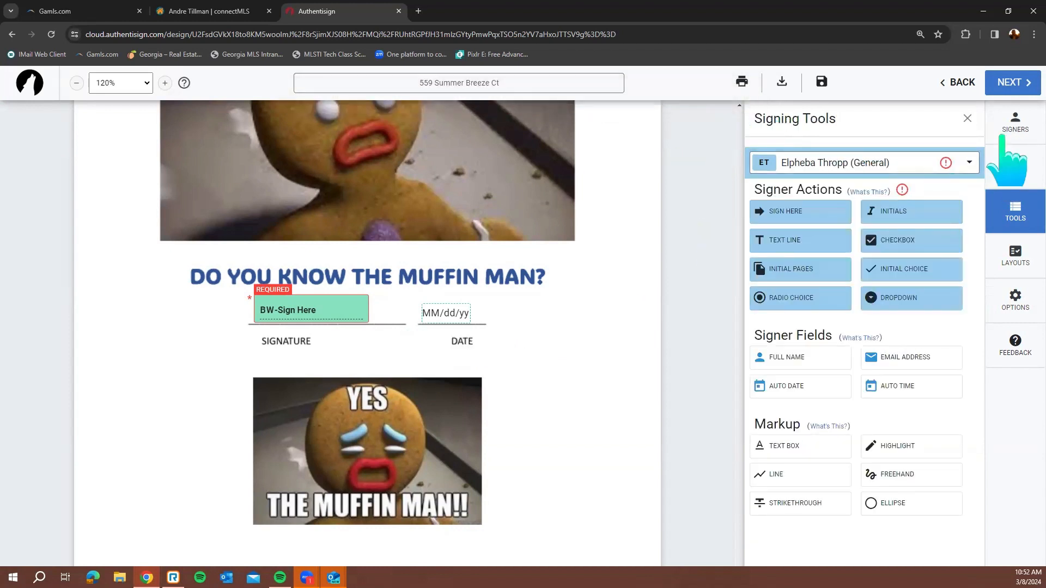
{"action": "left_click", "coordinate": [1003, 137]}
{"action": "left_click", "coordinate": [899, 315]}
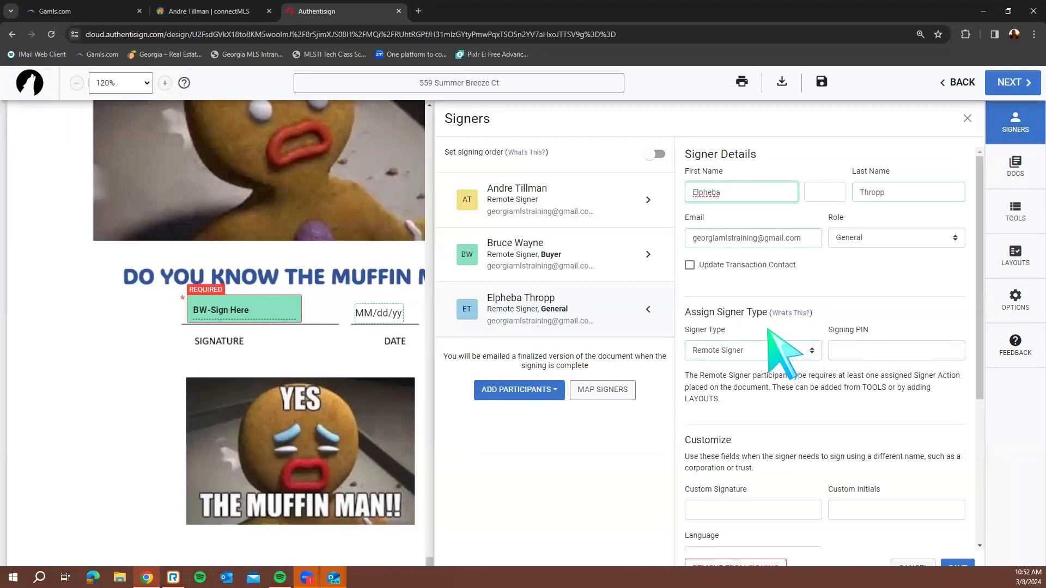
{"action": "scroll", "coordinate": [839, 382], "scroll_direction": "down", "scroll_amount": 5}
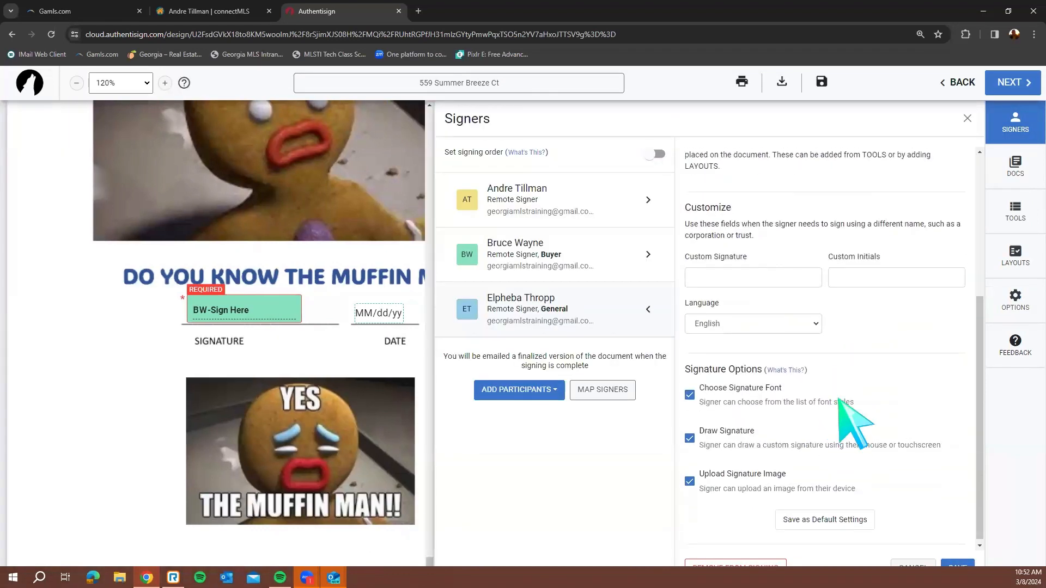
{"action": "scroll", "coordinate": [840, 403], "scroll_direction": "up", "scroll_amount": 5}
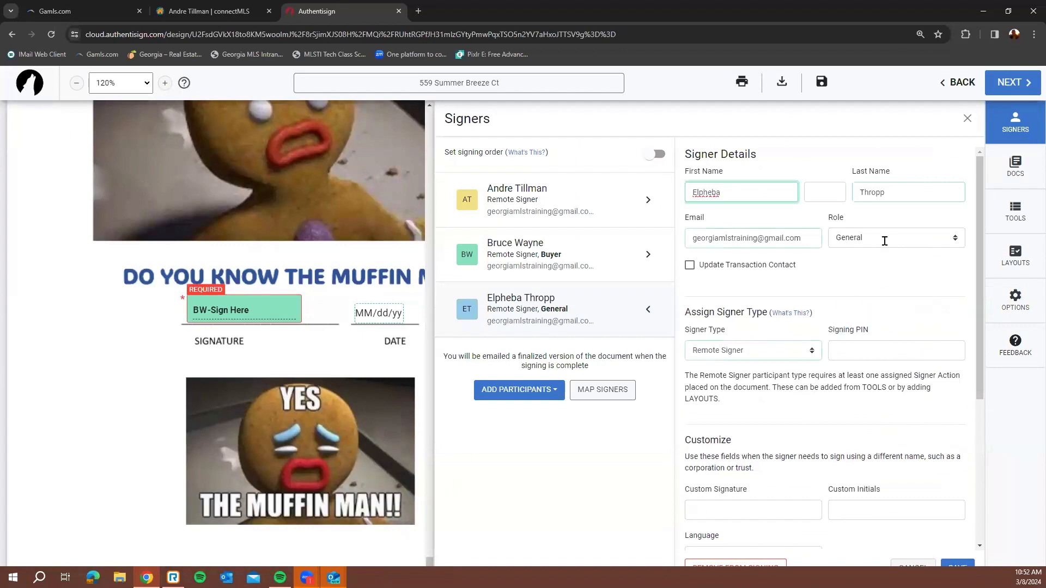
{"action": "left_click", "coordinate": [786, 357]}
{"action": "left_click", "coordinate": [787, 383]}
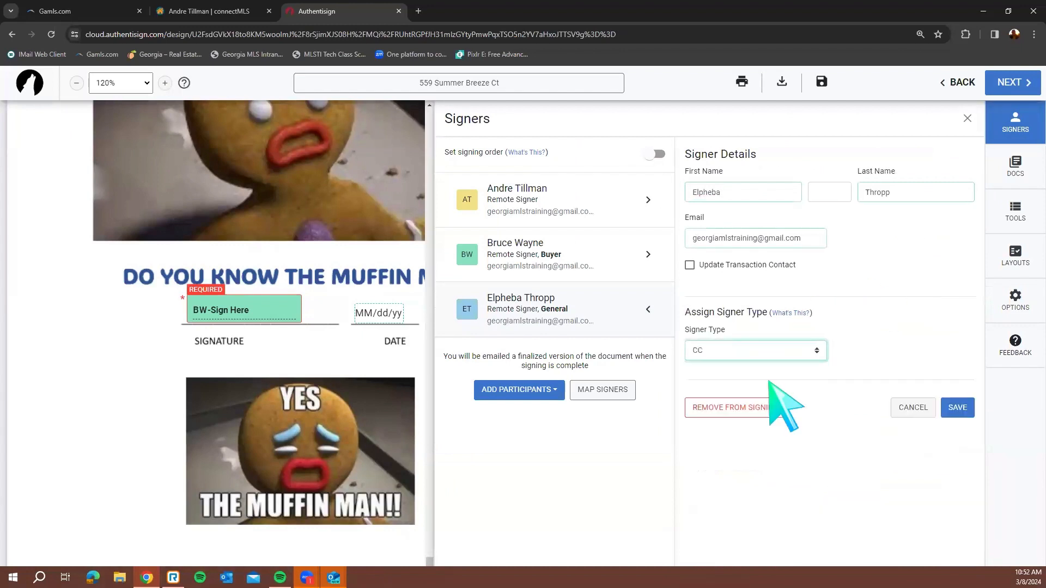
{"action": "left_click", "coordinate": [959, 407]}
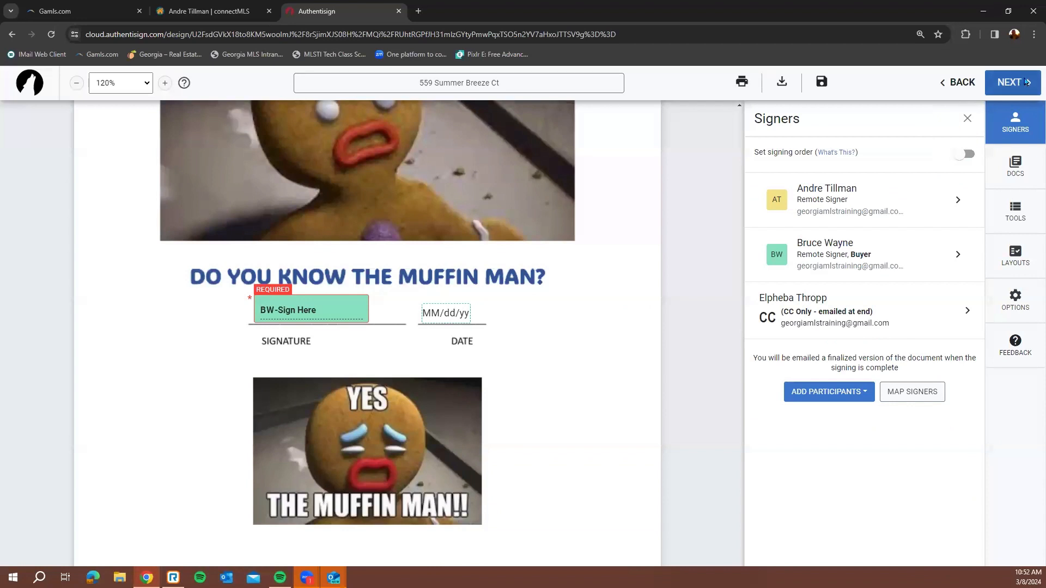
Give the buyer's invite subject 'Gotham City Needs You' and a custom message, then send the signing
{"action": "left_click", "coordinate": [1025, 81]}
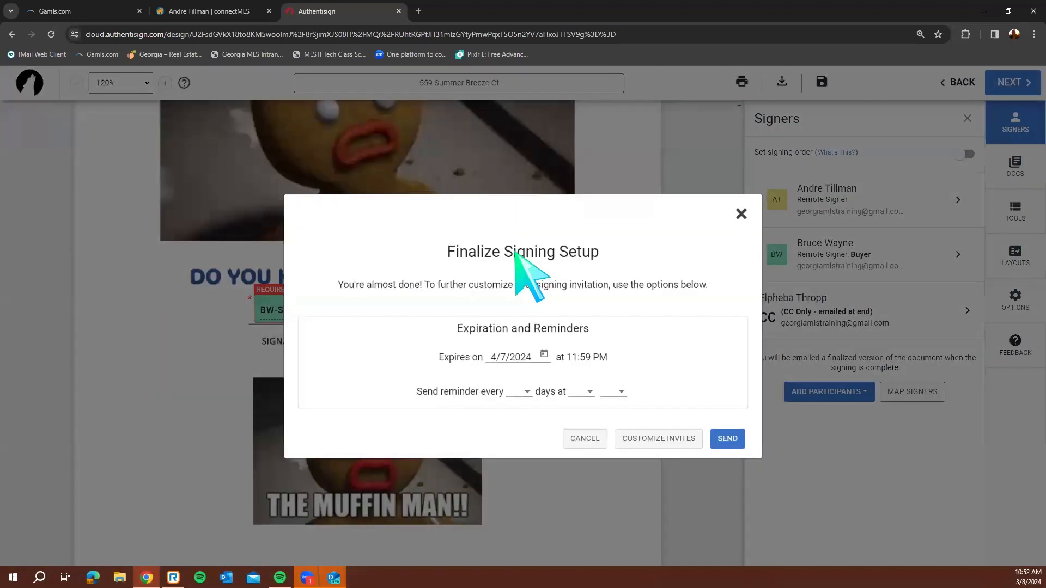
{"action": "left_click", "coordinate": [679, 439]}
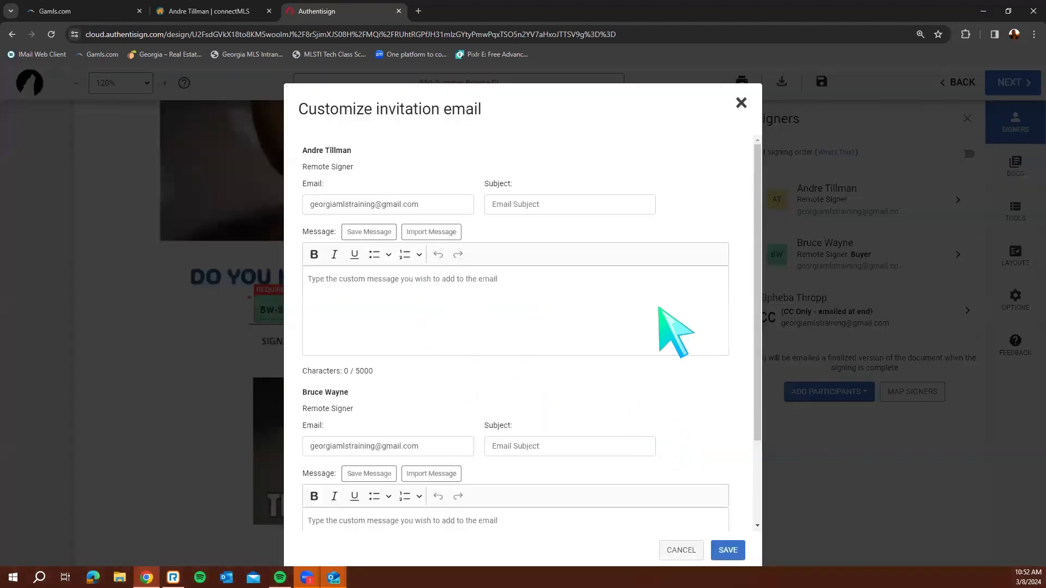
{"action": "scroll", "coordinate": [455, 303], "scroll_direction": "down", "scroll_amount": 2}
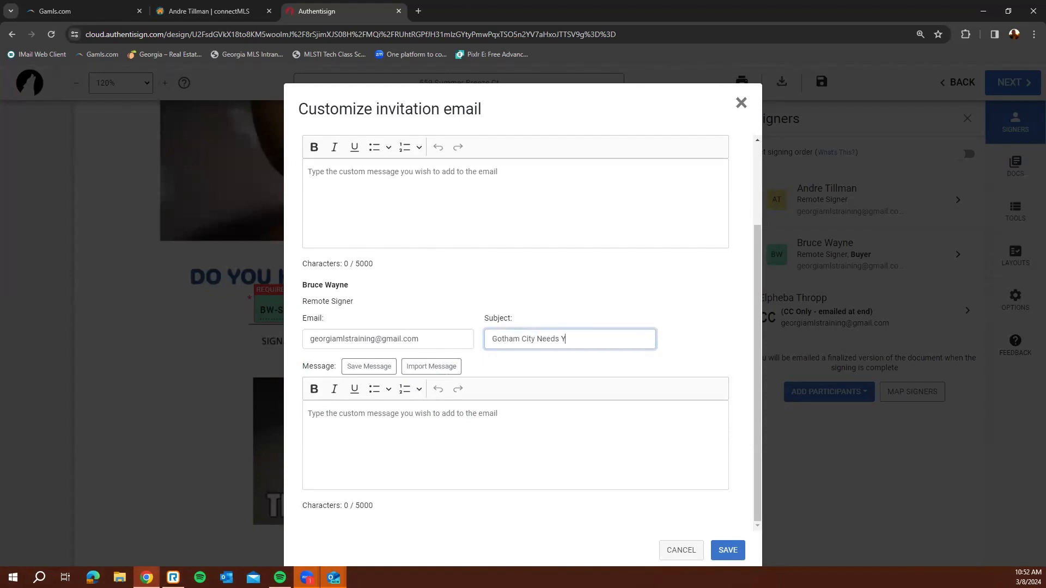
{"action": "key", "text": "Tab"}
{"action": "key", "text": "Tab"}
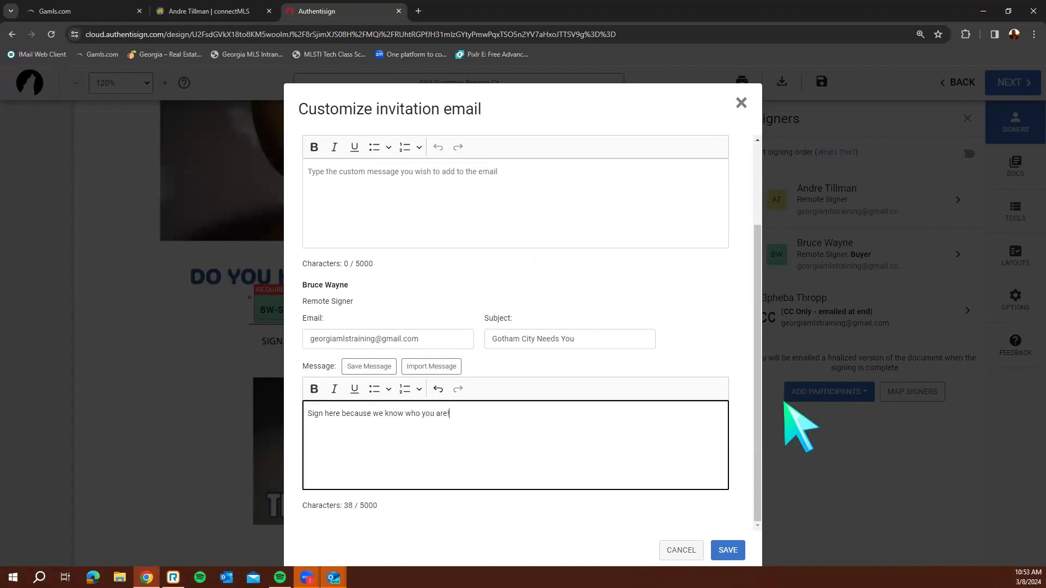
{"action": "left_click", "coordinate": [727, 548]}
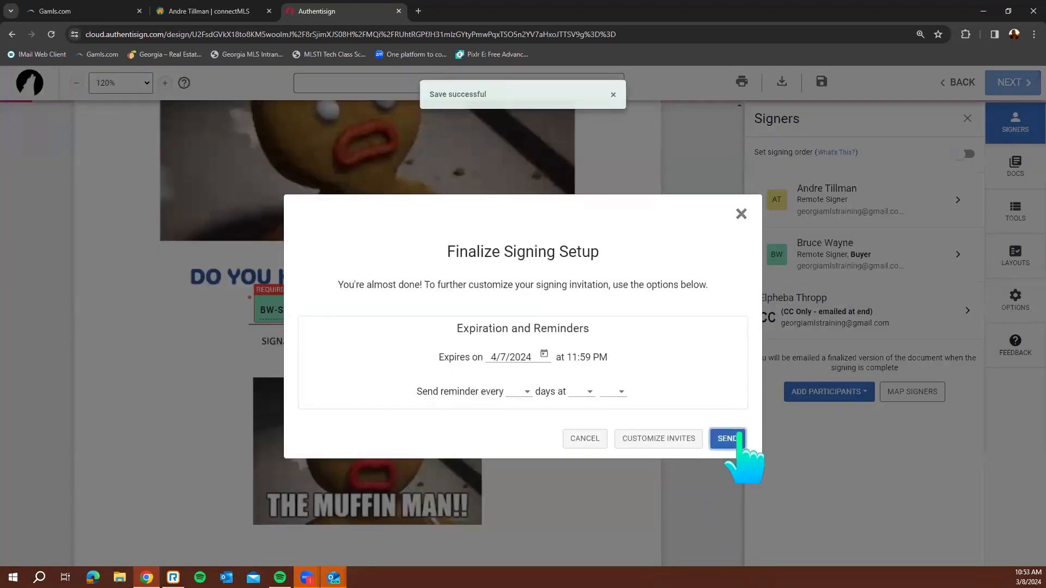
{"action": "left_click", "coordinate": [739, 436]}
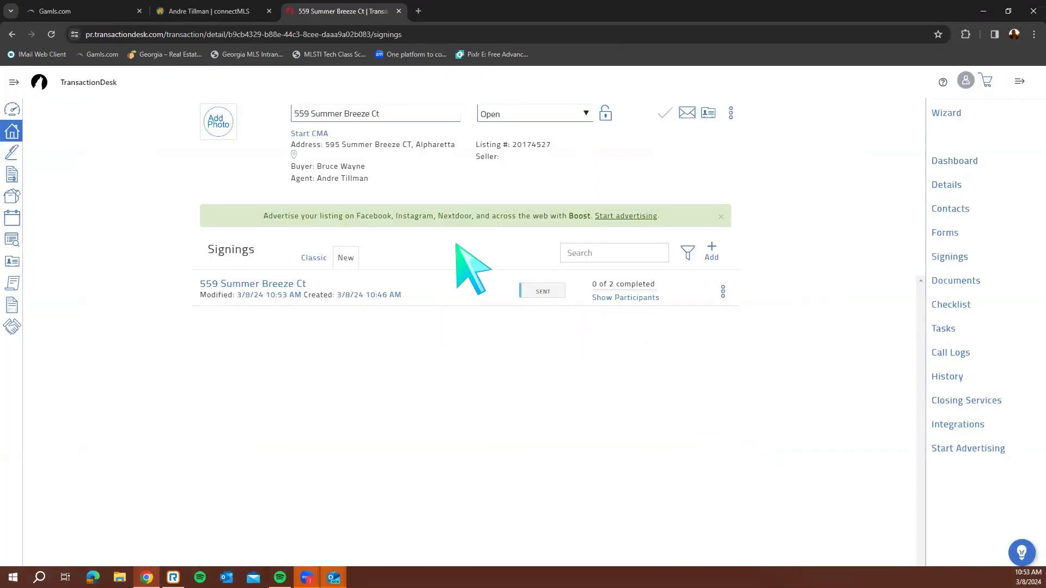
In a new Chrome tab, switch to the training account's Gmail inbox
{"action": "left_click", "coordinate": [418, 11]}
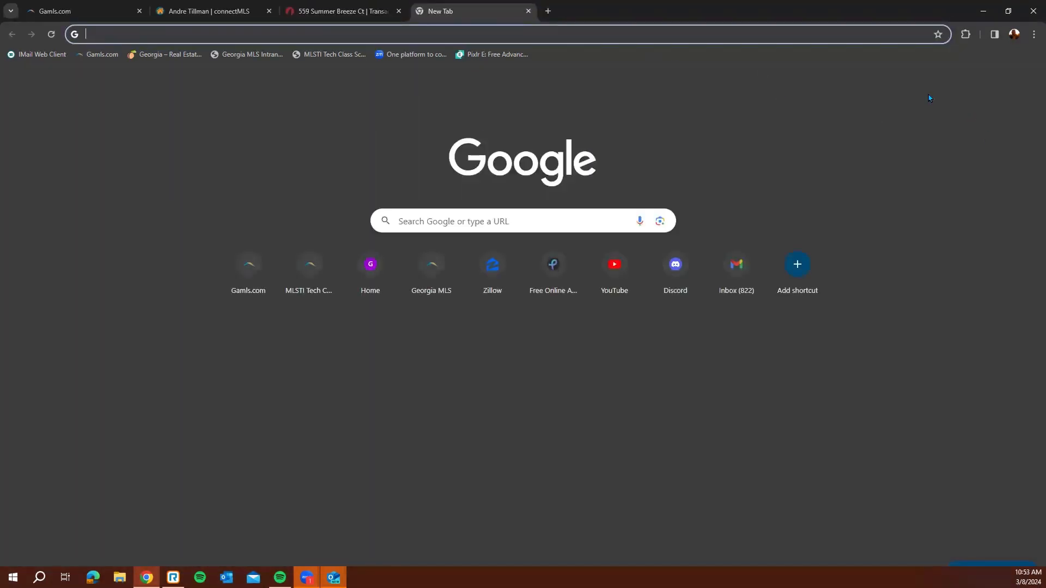
{"action": "left_click", "coordinate": [1029, 84]}
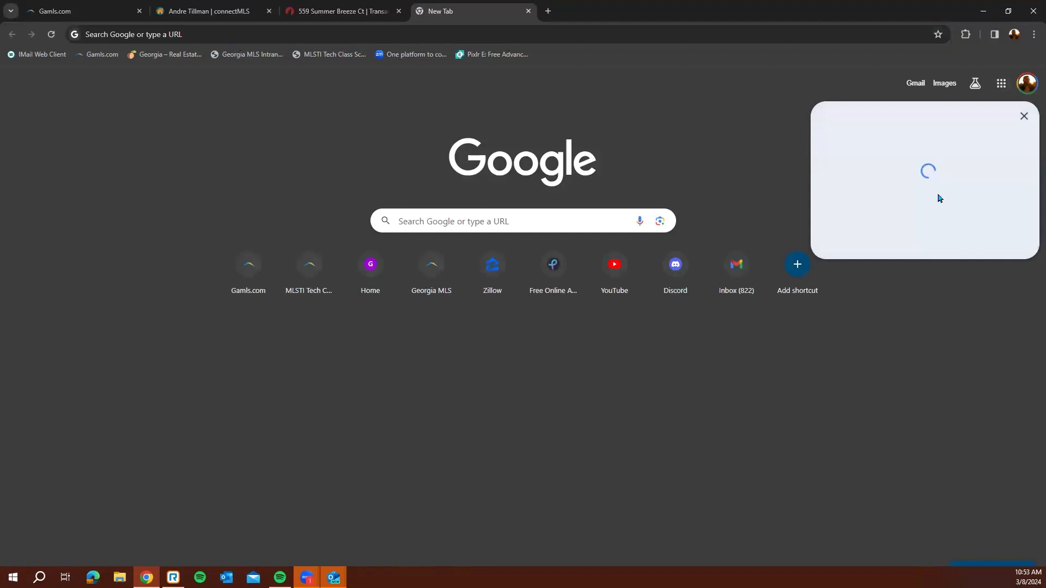
{"action": "left_click", "coordinate": [937, 289]}
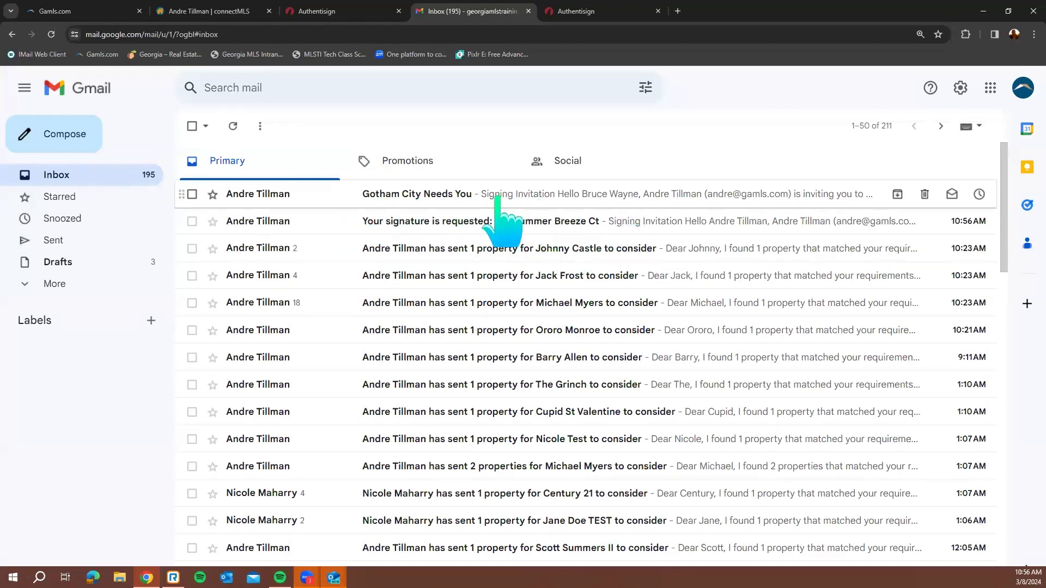
Open the 'Gotham City Needs You' email and start the buyer's signing from it
{"action": "left_click", "coordinate": [545, 195]}
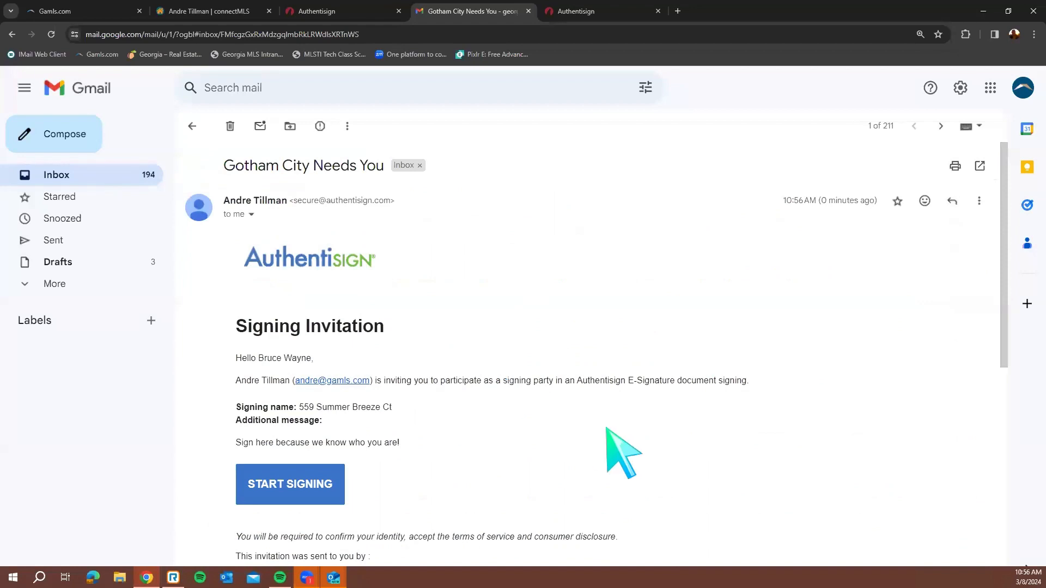
{"action": "scroll", "coordinate": [603, 428], "scroll_direction": "down", "scroll_amount": 5}
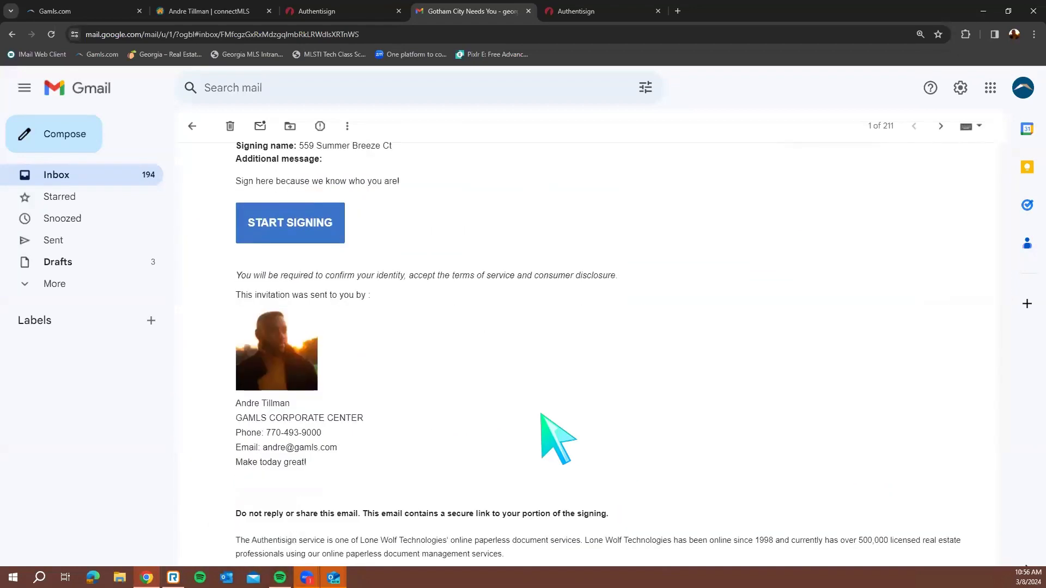
{"action": "scroll", "coordinate": [327, 363], "scroll_direction": "up", "scroll_amount": 3}
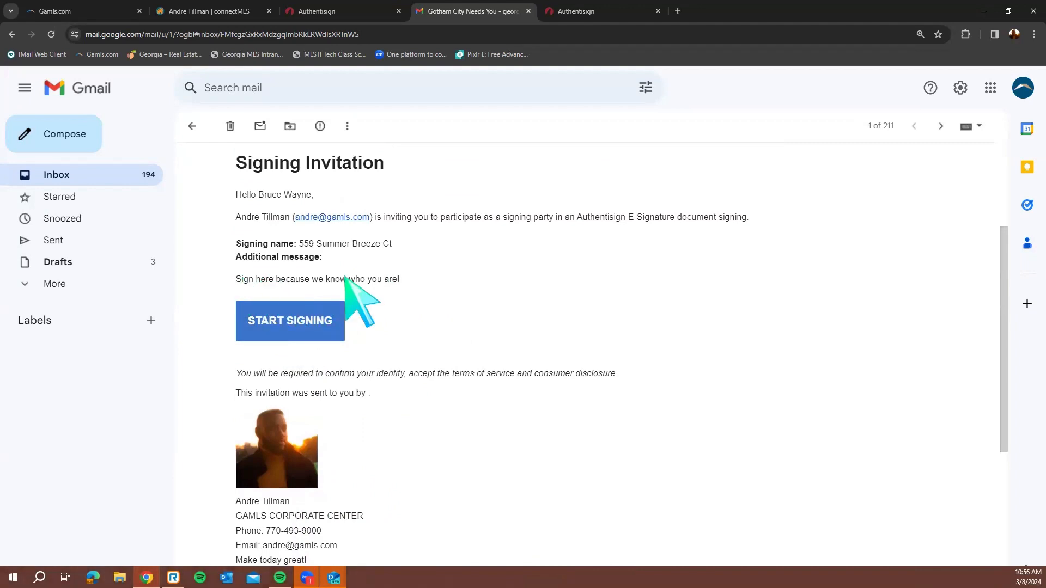
{"action": "scroll", "coordinate": [262, 436], "scroll_direction": "down", "scroll_amount": 2}
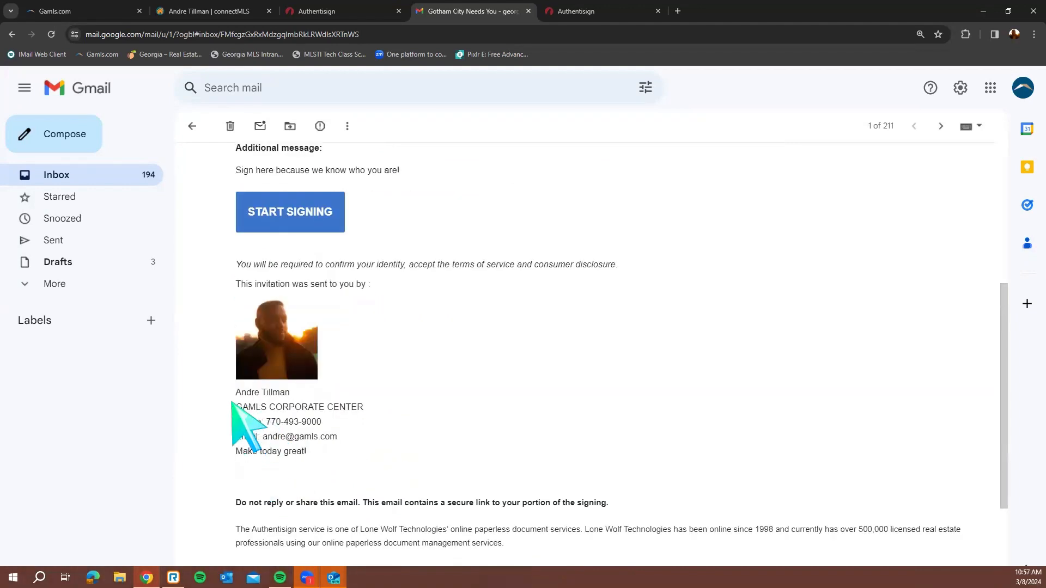
{"action": "mouse_move", "coordinate": [233, 403]}
{"action": "left_mouse_down"}
{"action": "mouse_move", "coordinate": [270, 410]}
{"action": "mouse_move", "coordinate": [336, 466]}
{"action": "left_mouse_up"}
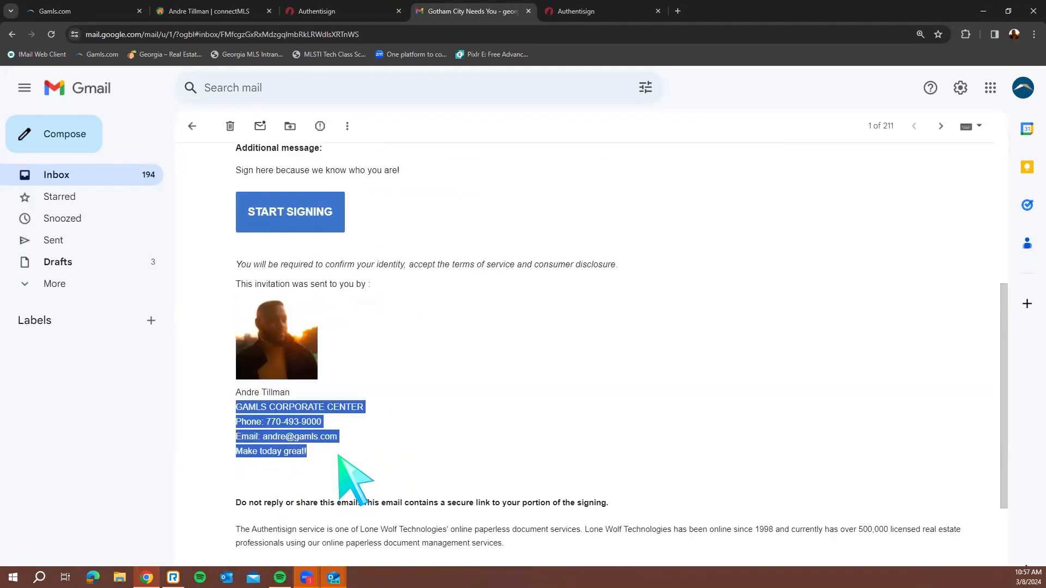
{"action": "left_click", "coordinate": [339, 458]}
{"action": "left_click", "coordinate": [300, 221]}
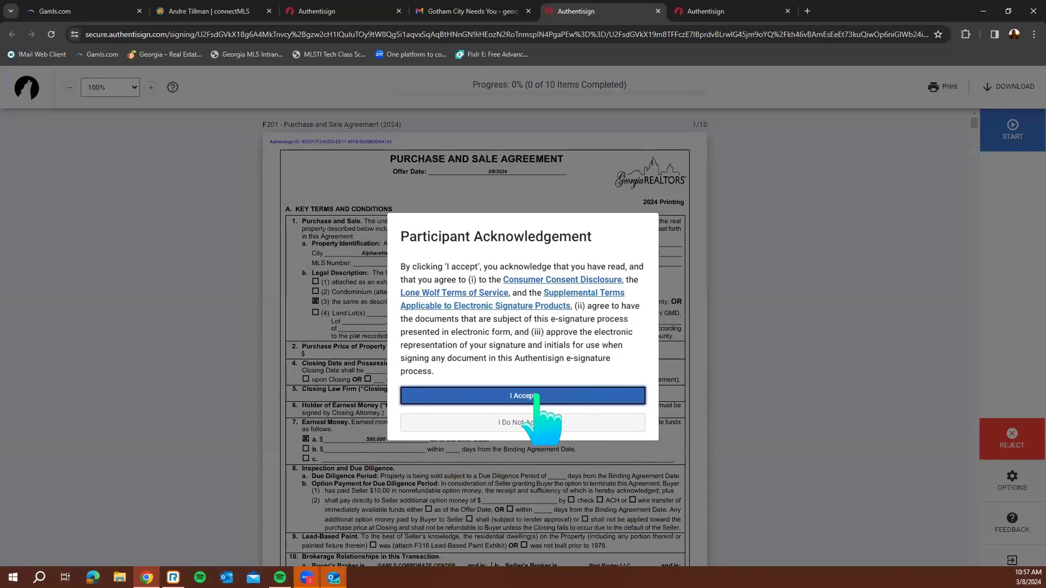
Accept the terms, sign page 10, initial the contingency page and sign the FHA exhibit
{"action": "left_click", "coordinate": [537, 396]}
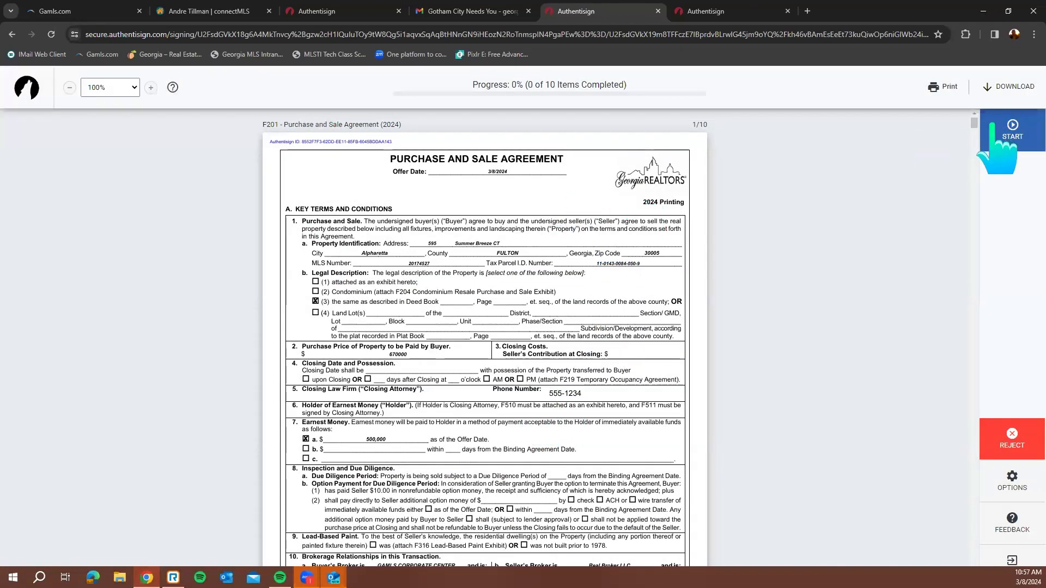
{"action": "left_click", "coordinate": [1012, 132]}
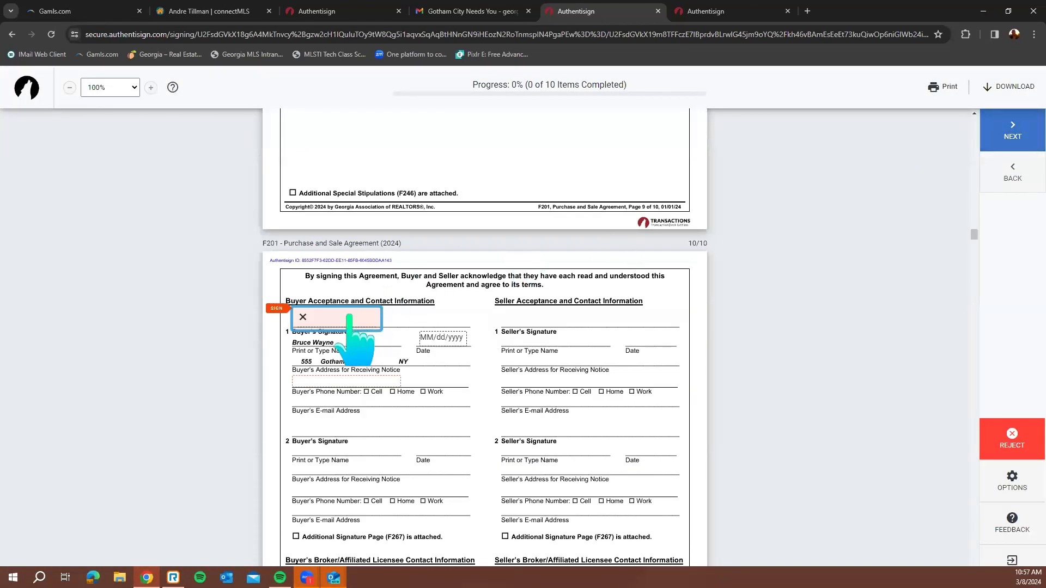
{"action": "left_click", "coordinate": [350, 315]}
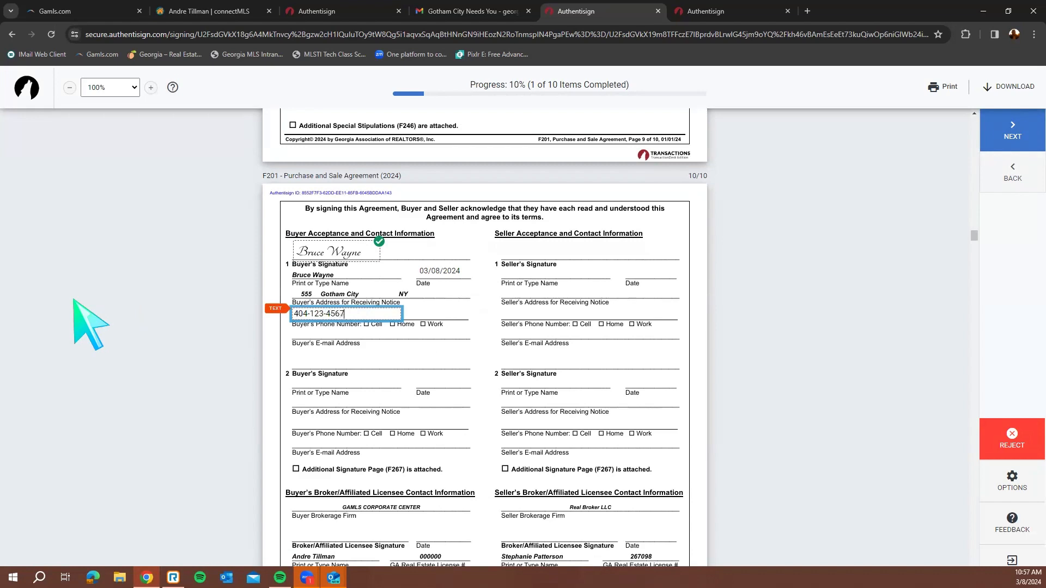
{"action": "left_click", "coordinate": [1011, 133]}
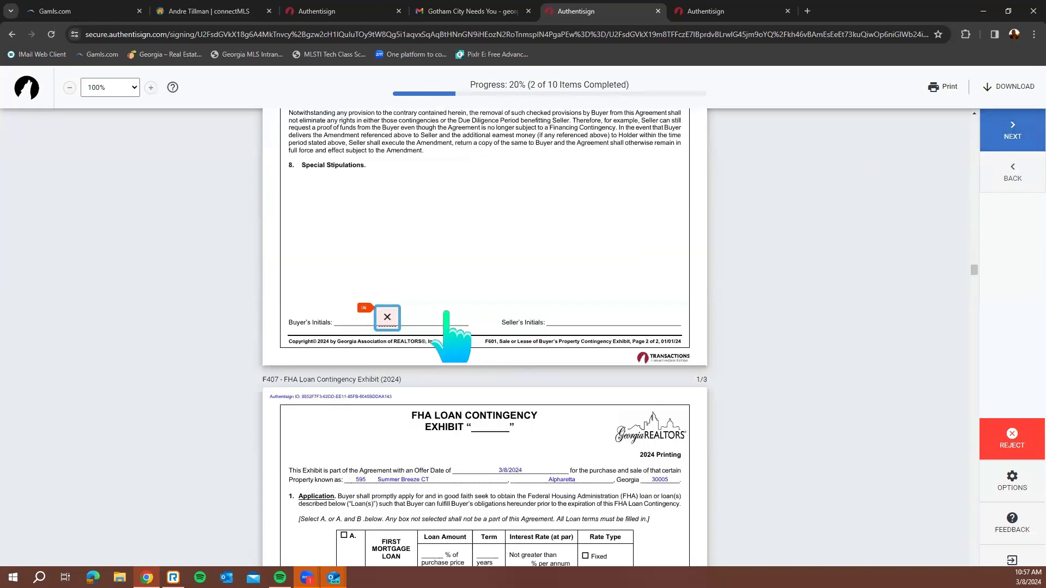
{"action": "left_click", "coordinate": [387, 318]}
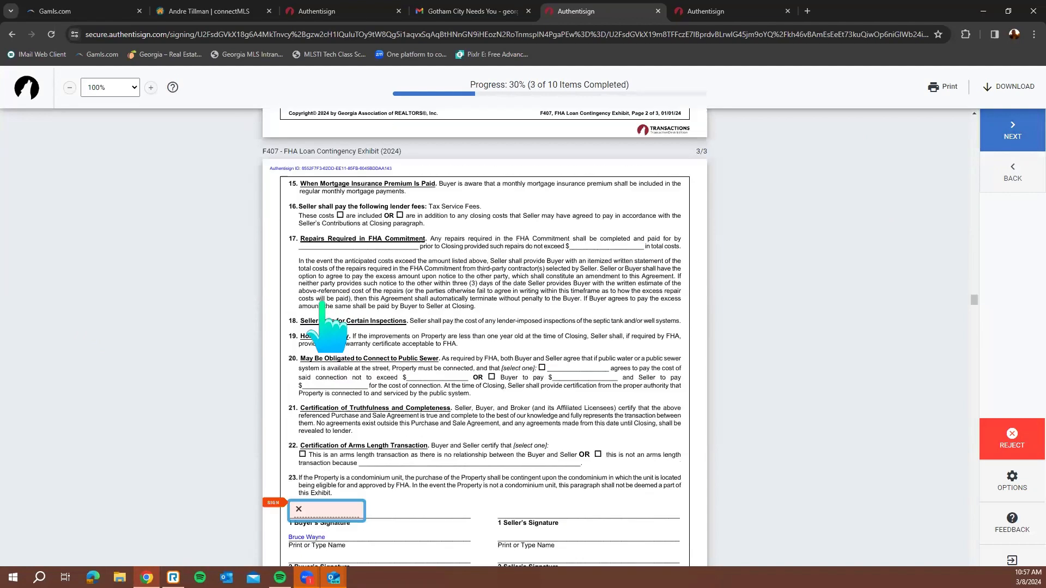
{"action": "left_click", "coordinate": [326, 314]}
On the lead-based paint form, accept (c) and (e)(i), decline (d), answer (e)(ii), and sign the certification
{"action": "left_click", "coordinate": [328, 315]}
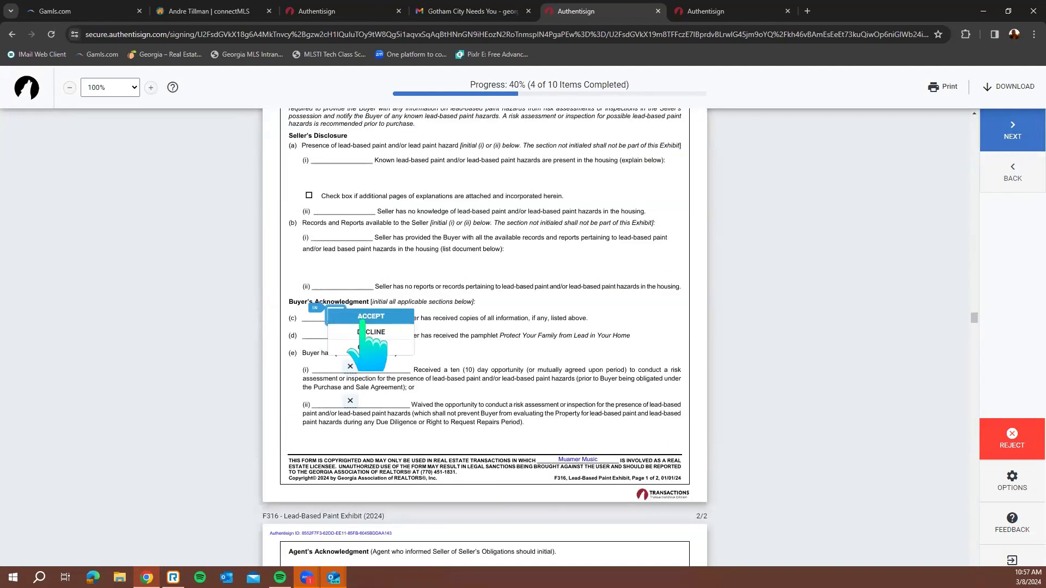
{"action": "left_click", "coordinate": [362, 320]}
{"action": "left_click", "coordinate": [344, 322]}
{"action": "left_click", "coordinate": [350, 331]}
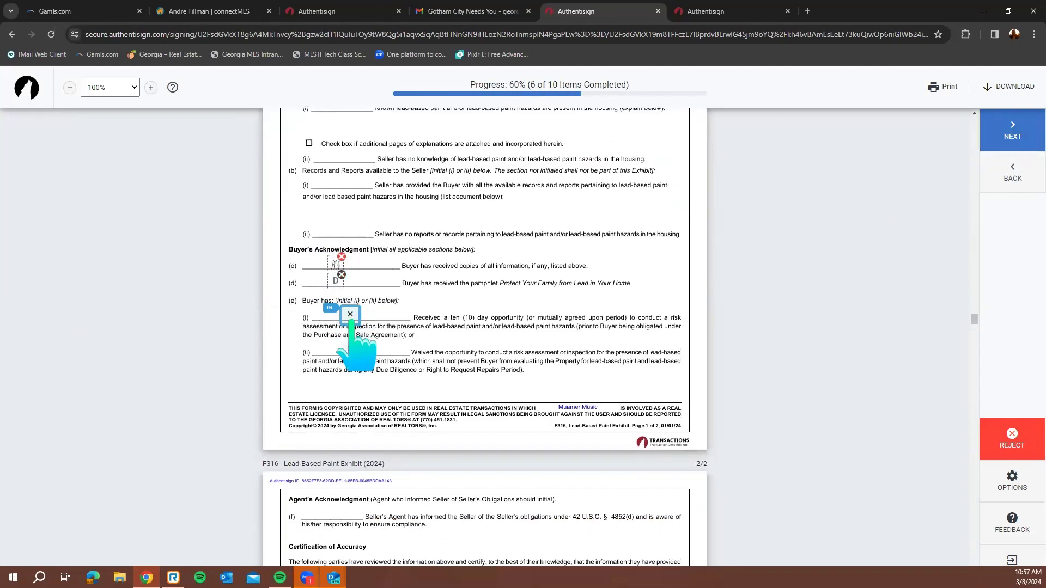
{"action": "left_click", "coordinate": [350, 316]}
{"action": "left_click", "coordinate": [367, 318]}
{"action": "left_click", "coordinate": [360, 320]}
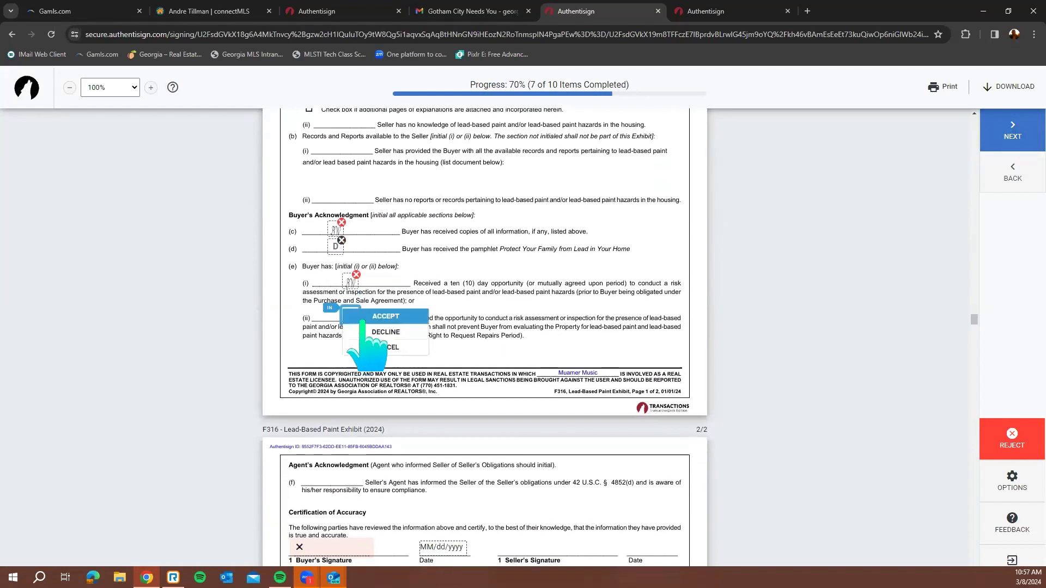
{"action": "left_click", "coordinate": [361, 322]}
{"action": "left_click", "coordinate": [334, 320]}
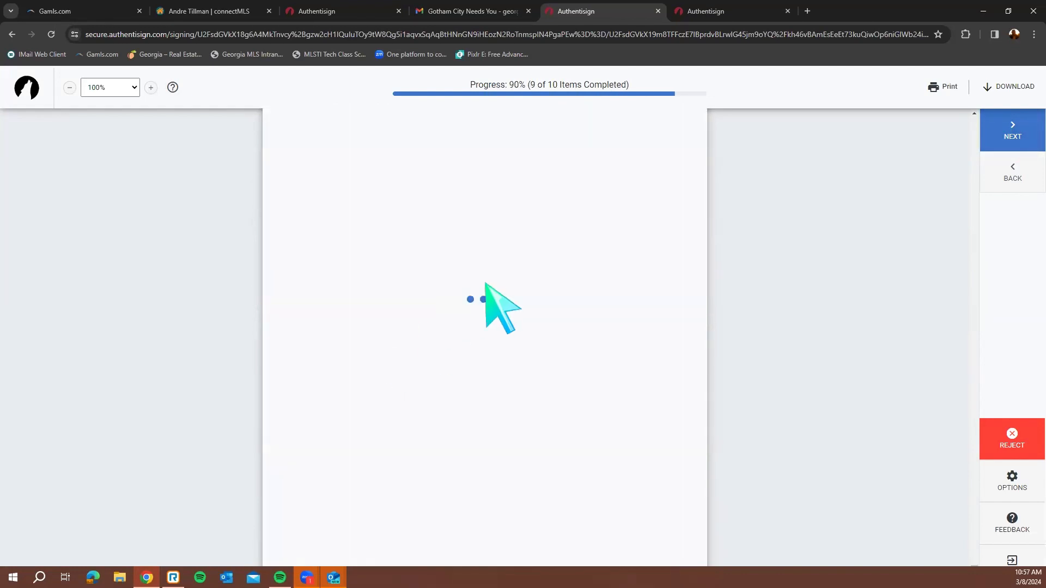
Fill the final signature field and submit the completed signing
{"action": "left_click", "coordinate": [460, 318]}
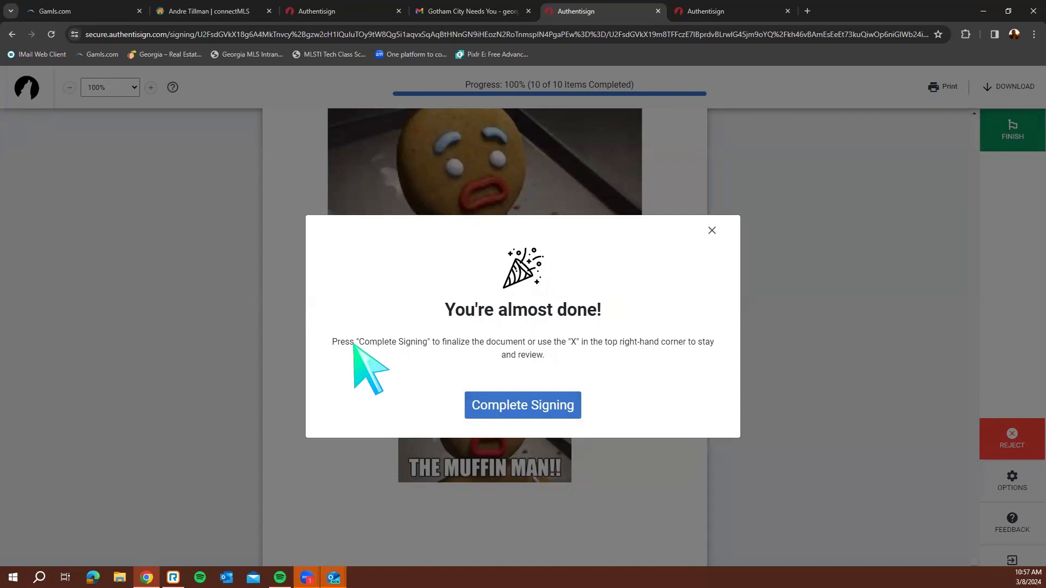
{"action": "left_click_drag", "start_coordinate": [476, 322], "coordinate": [560, 325]}
{"action": "left_click", "coordinate": [543, 410]}
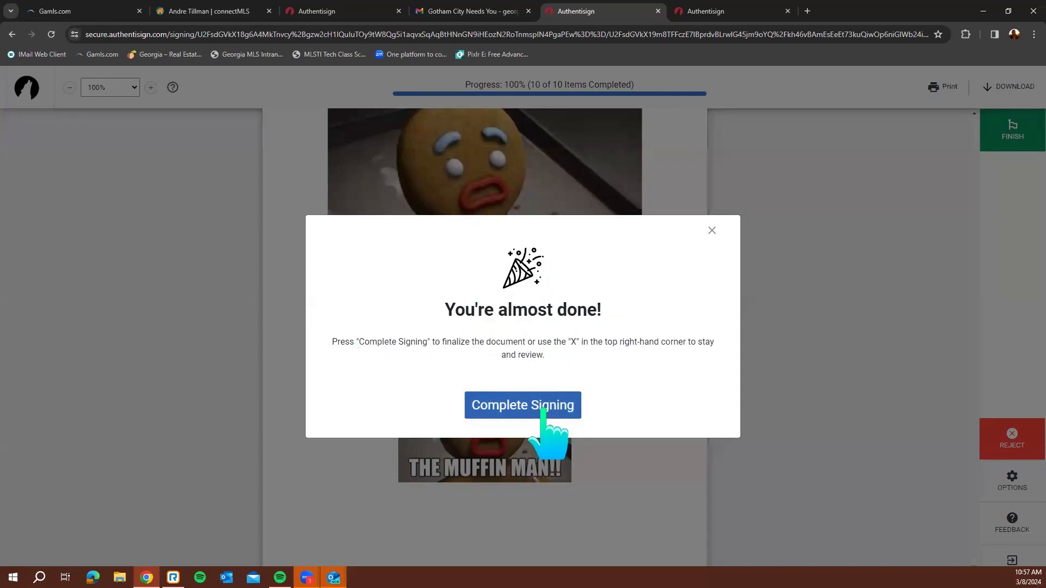
{"action": "left_click", "coordinate": [543, 409]}
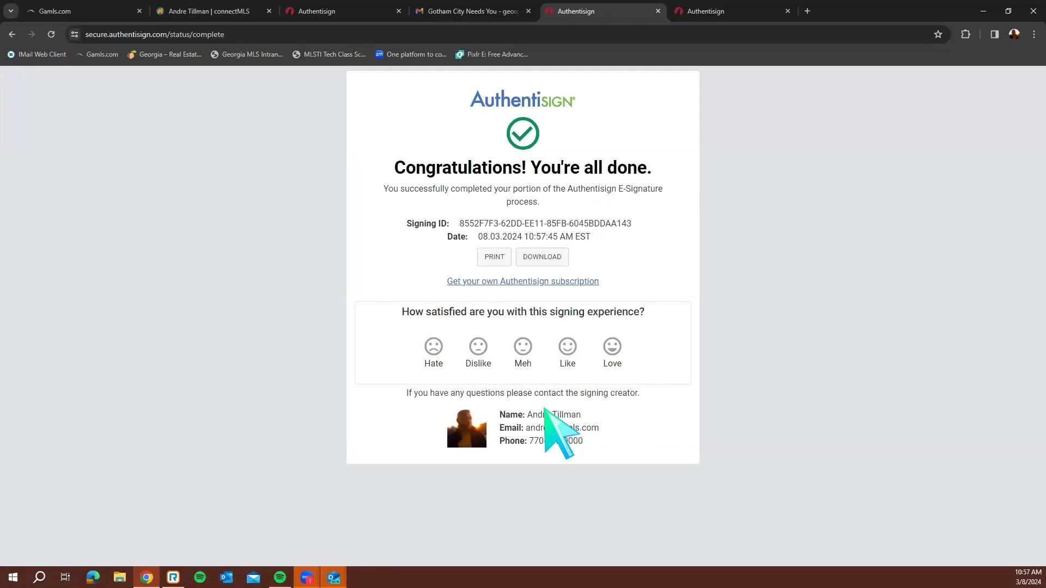
Compare the signing status across the Authentisign and Gmail tabs, then go back to TransactionDesk
{"action": "left_click", "coordinate": [327, 11]}
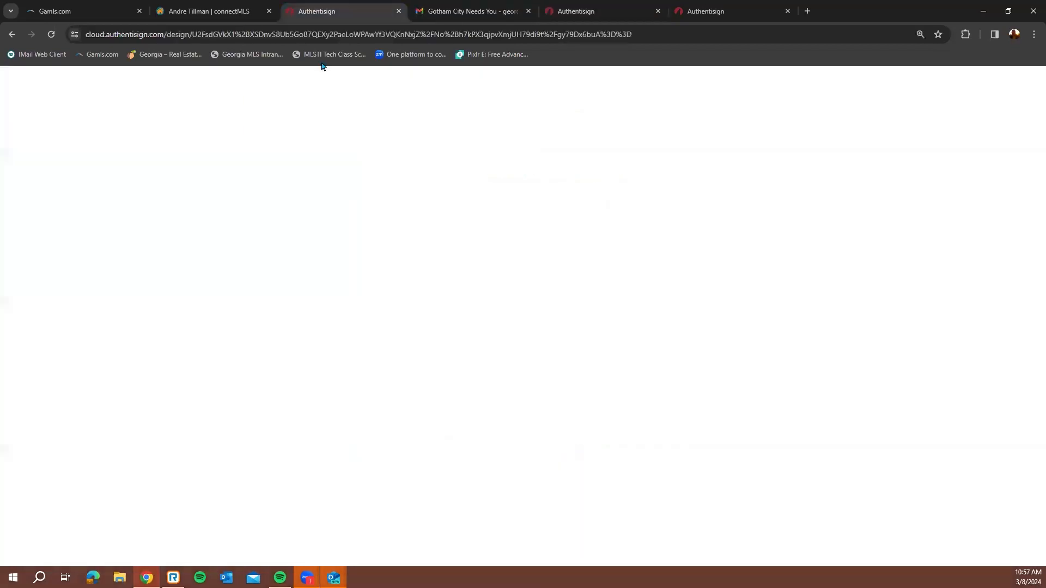
{"action": "left_click", "coordinate": [543, 10]}
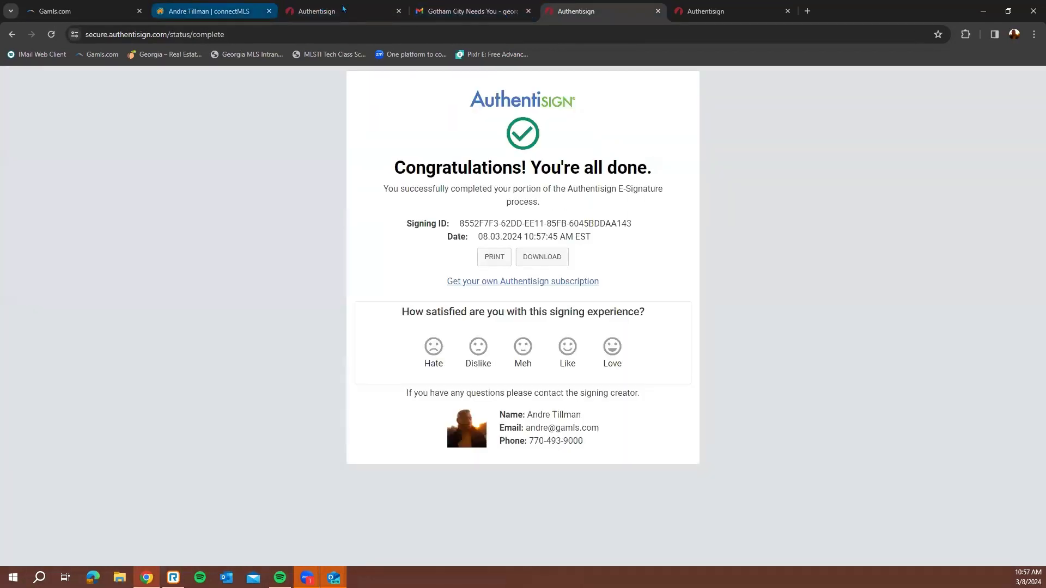
{"action": "left_click", "coordinate": [452, 11]}
{"action": "left_click", "coordinate": [709, 11]}
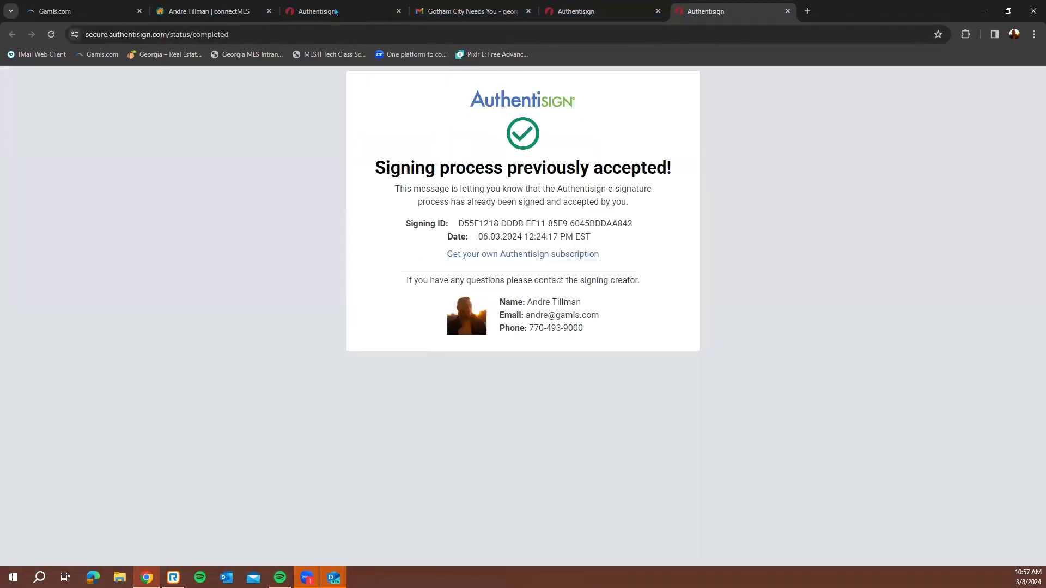
{"action": "left_click", "coordinate": [338, 11]}
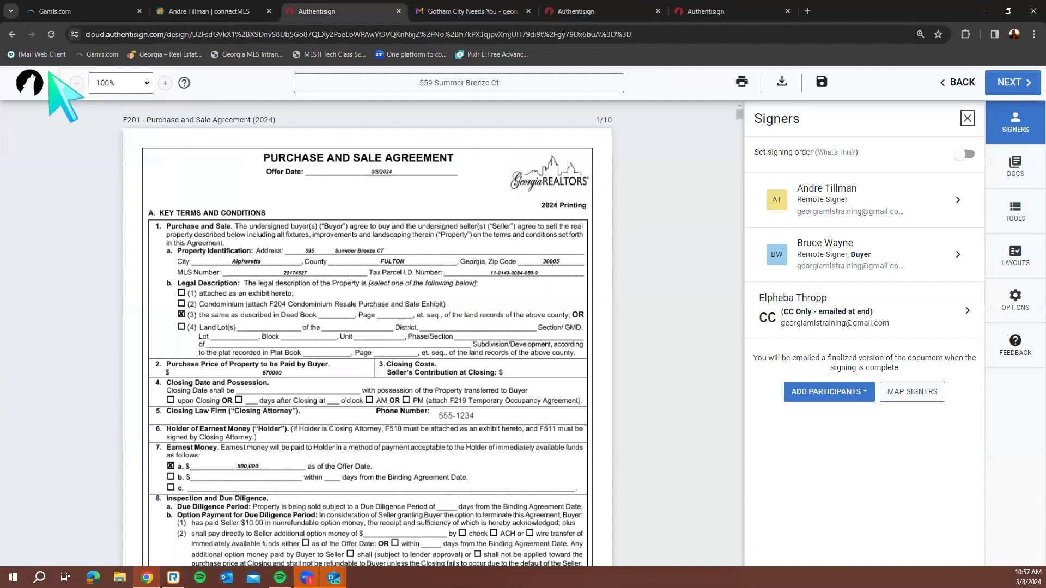
{"action": "left_click", "coordinate": [17, 40]}
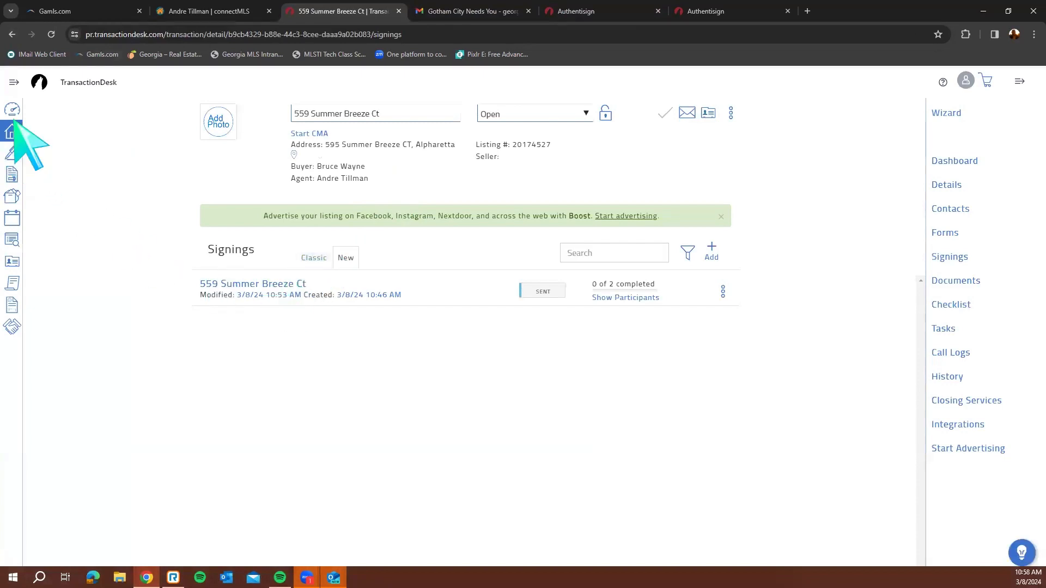
Confirm the signing shows 1 of 2 completed, then view Transactions and the Agent Dashboard
{"action": "left_click", "coordinate": [12, 153]}
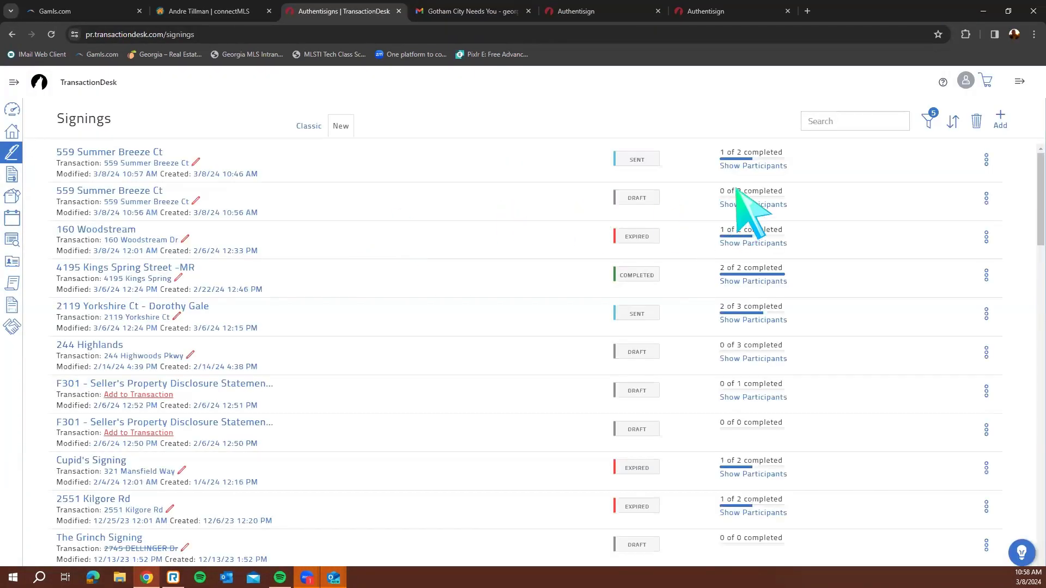
{"action": "mouse_move", "coordinate": [753, 167]}
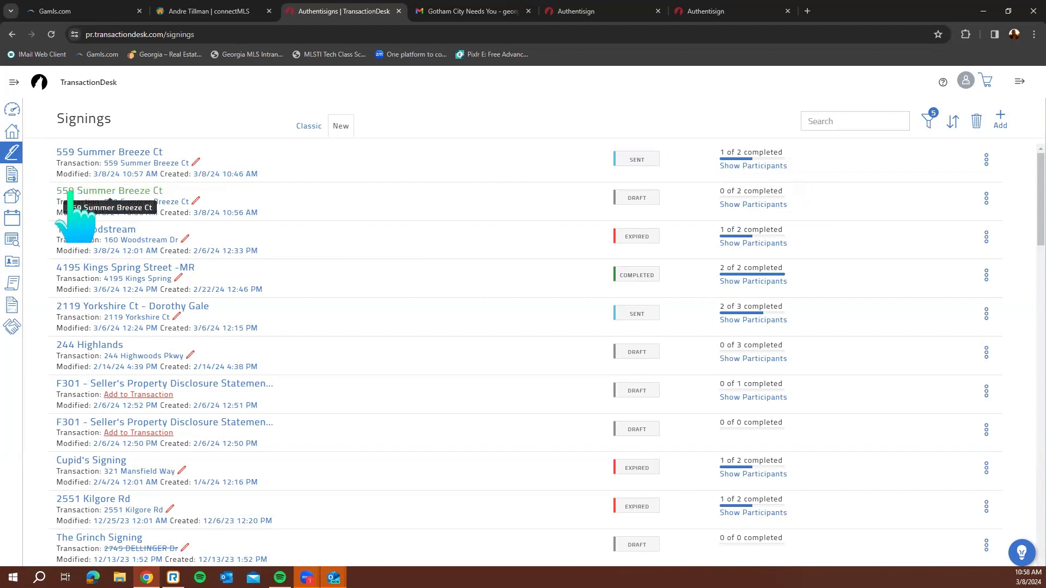
{"action": "left_click", "coordinate": [13, 130]}
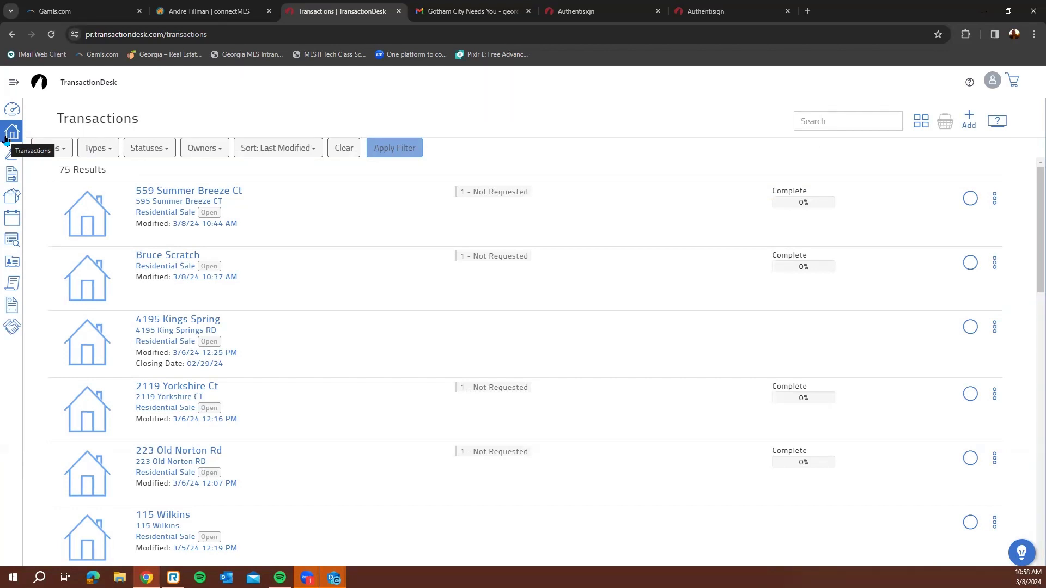
{"action": "left_click", "coordinate": [12, 109]}
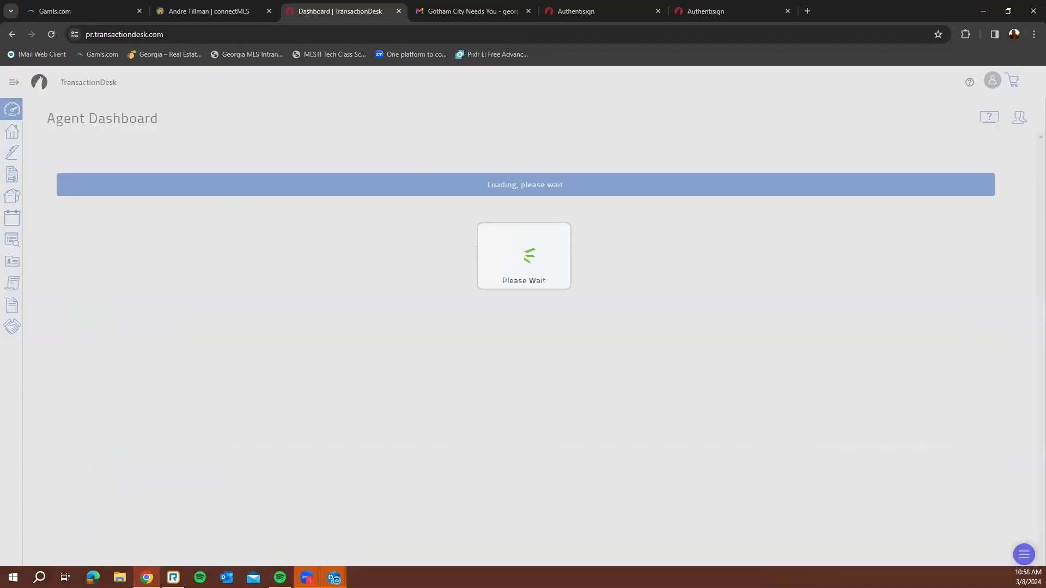